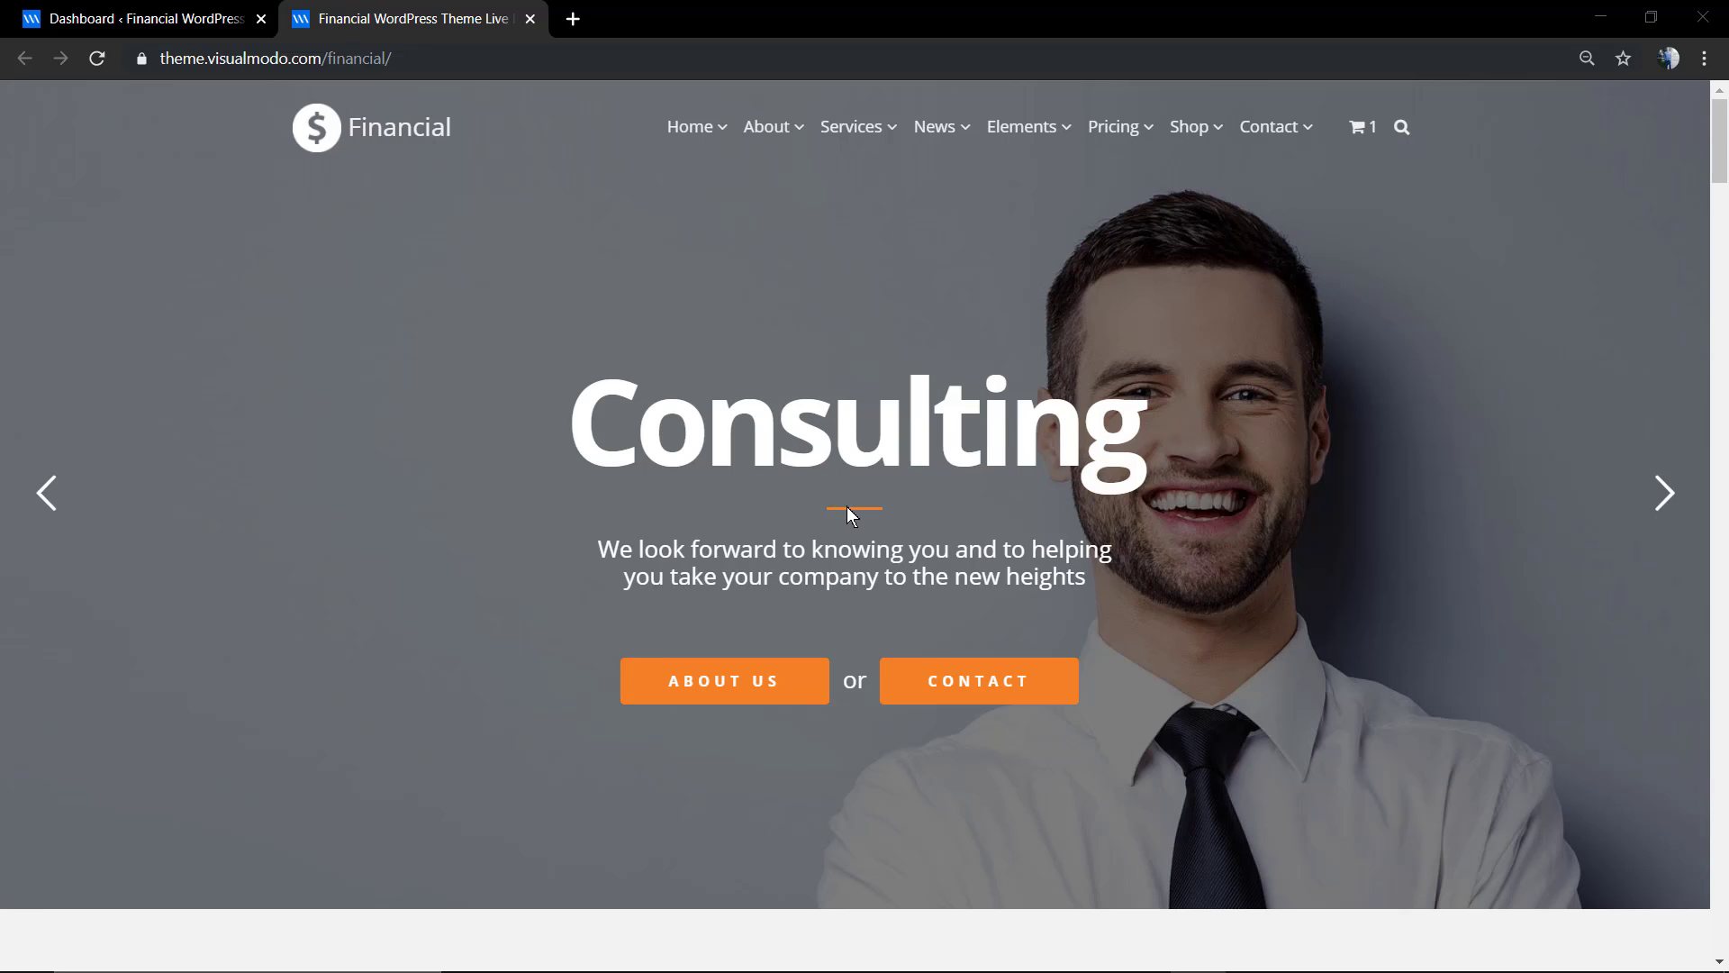
- Create a new page titled 'Separator' and open it in the WPBakery backend editor
scroll(854, 515, "down", 5)
scroll(855, 516, "down", 7)
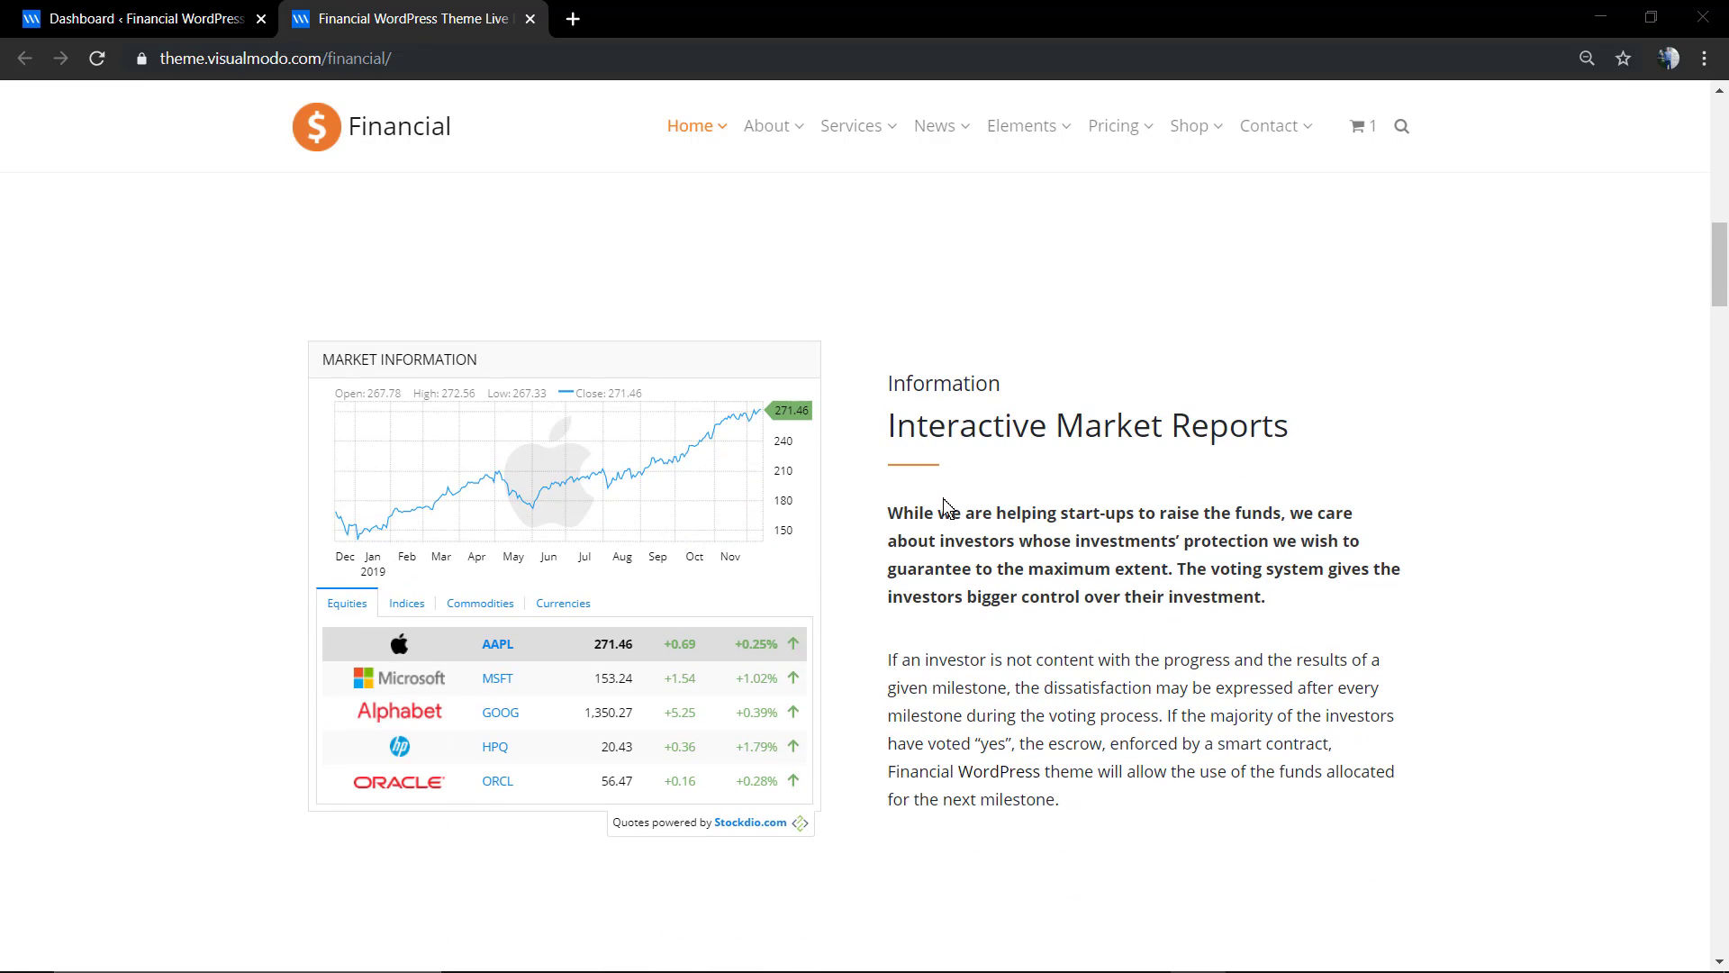
scroll(925, 478, "down", 8)
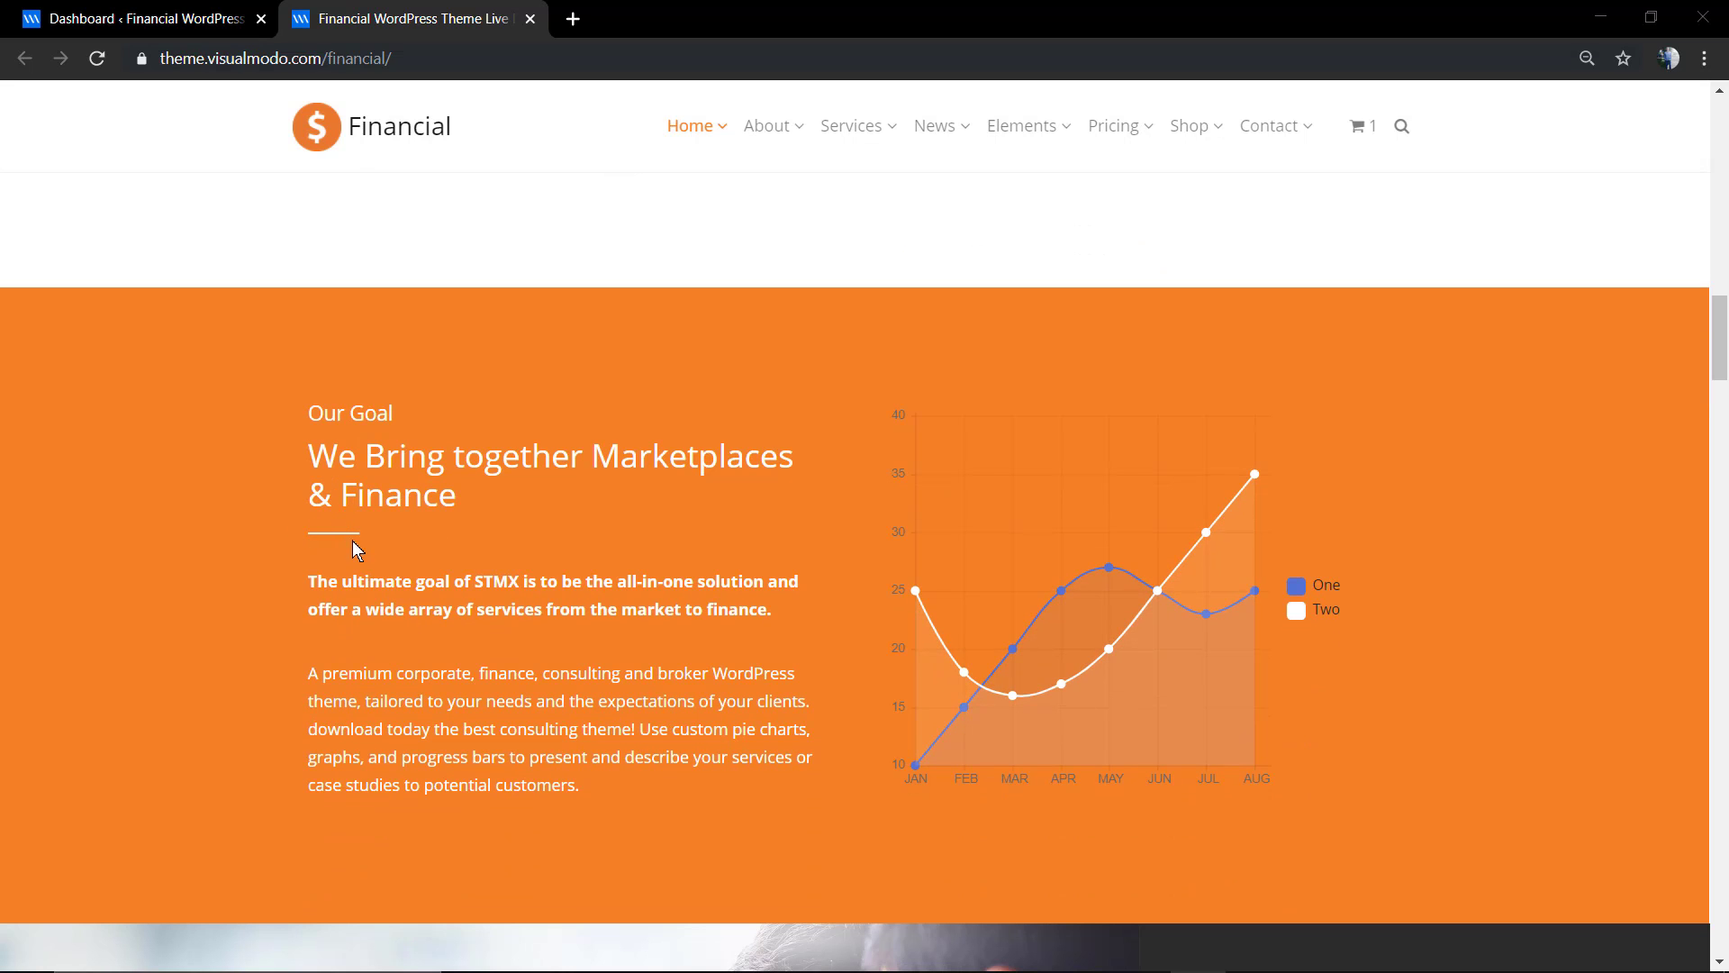
scroll(353, 532, "down", 4)
scroll(353, 534, "down", 10)
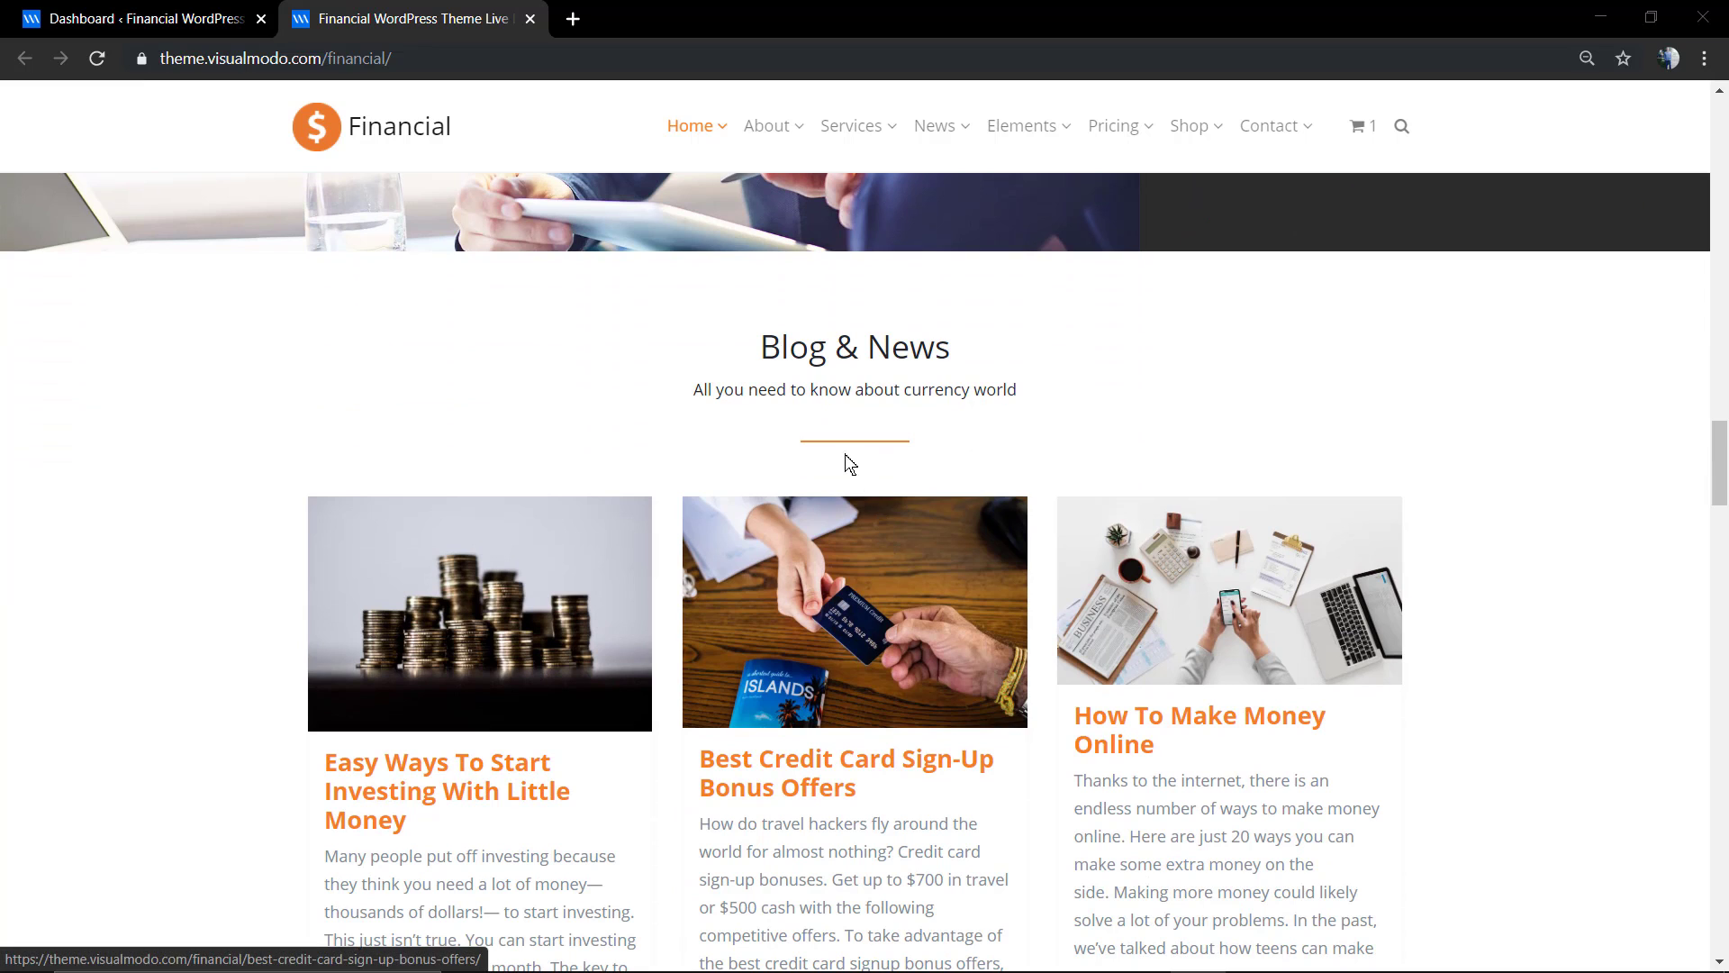
scroll(817, 530, "down", 3)
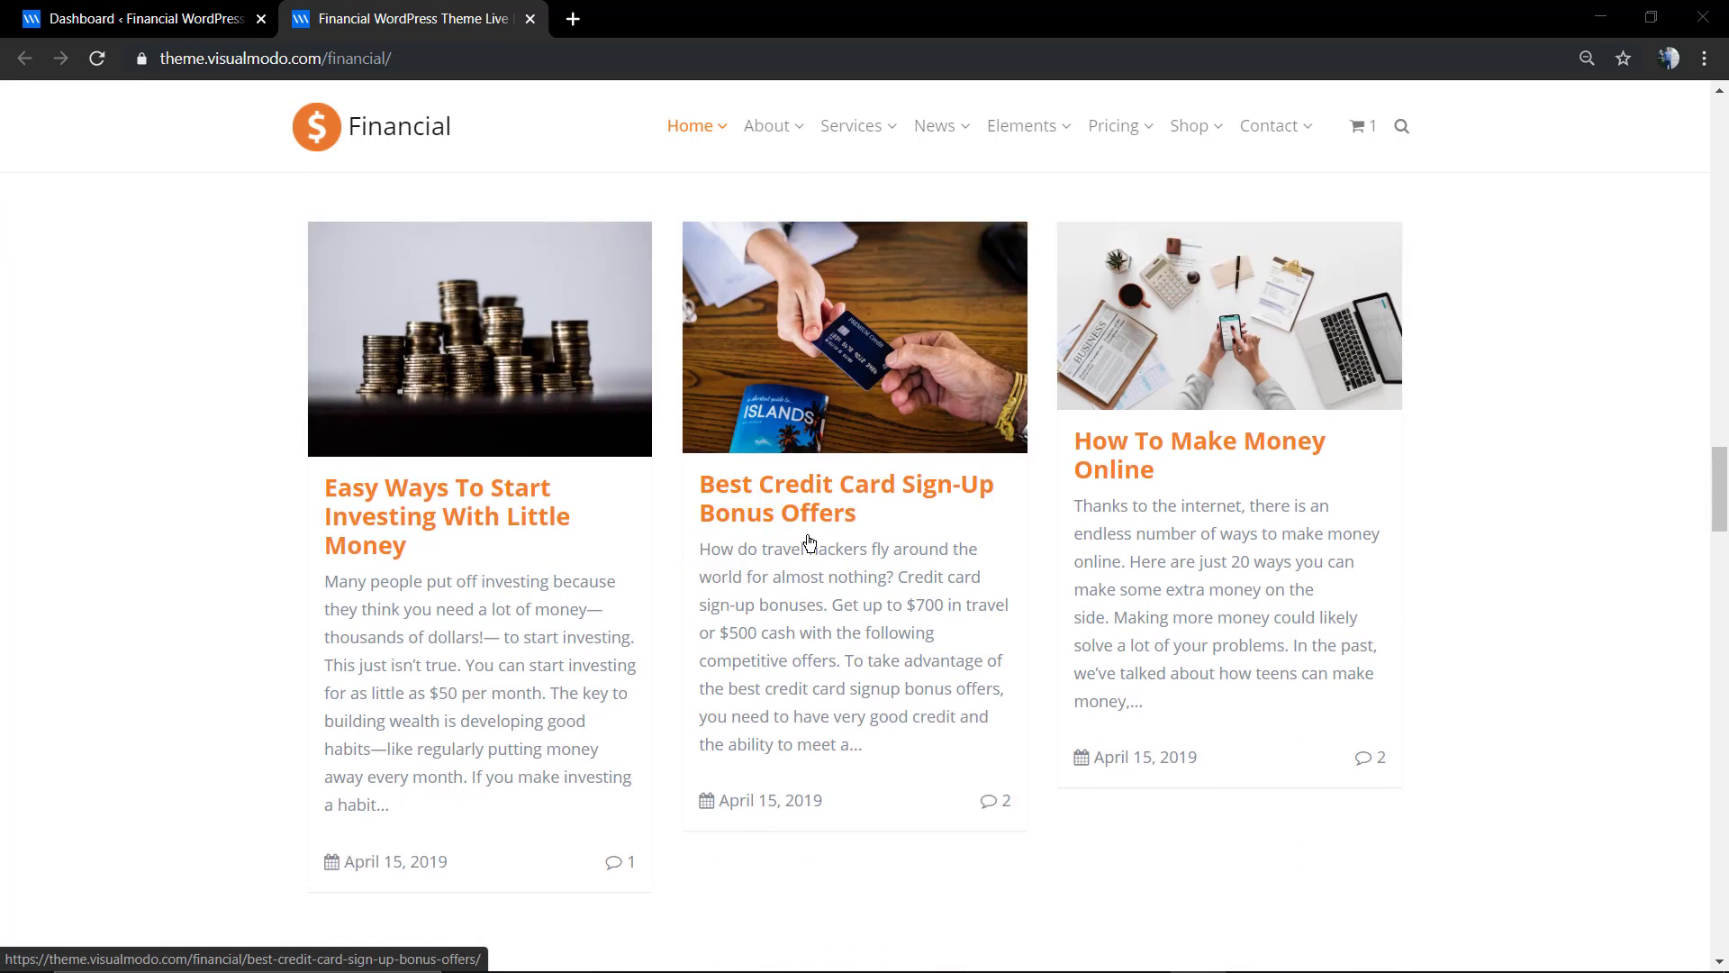
scroll(811, 533, "up", 3)
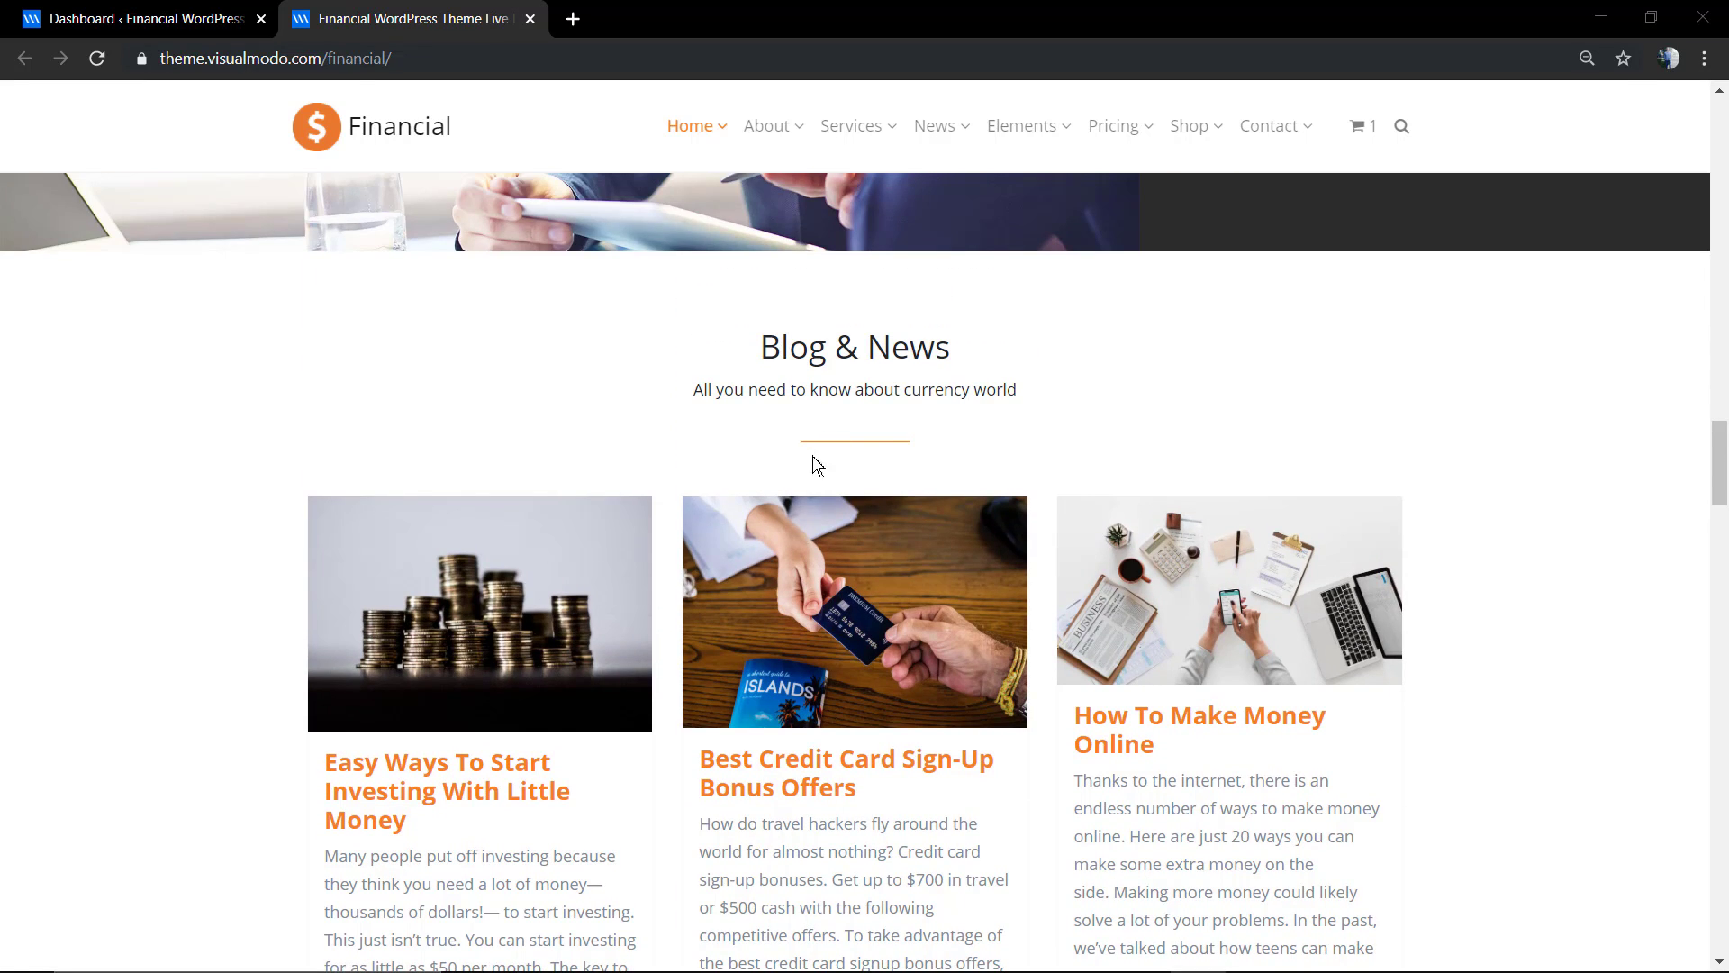
scroll(802, 453, "down", 12)
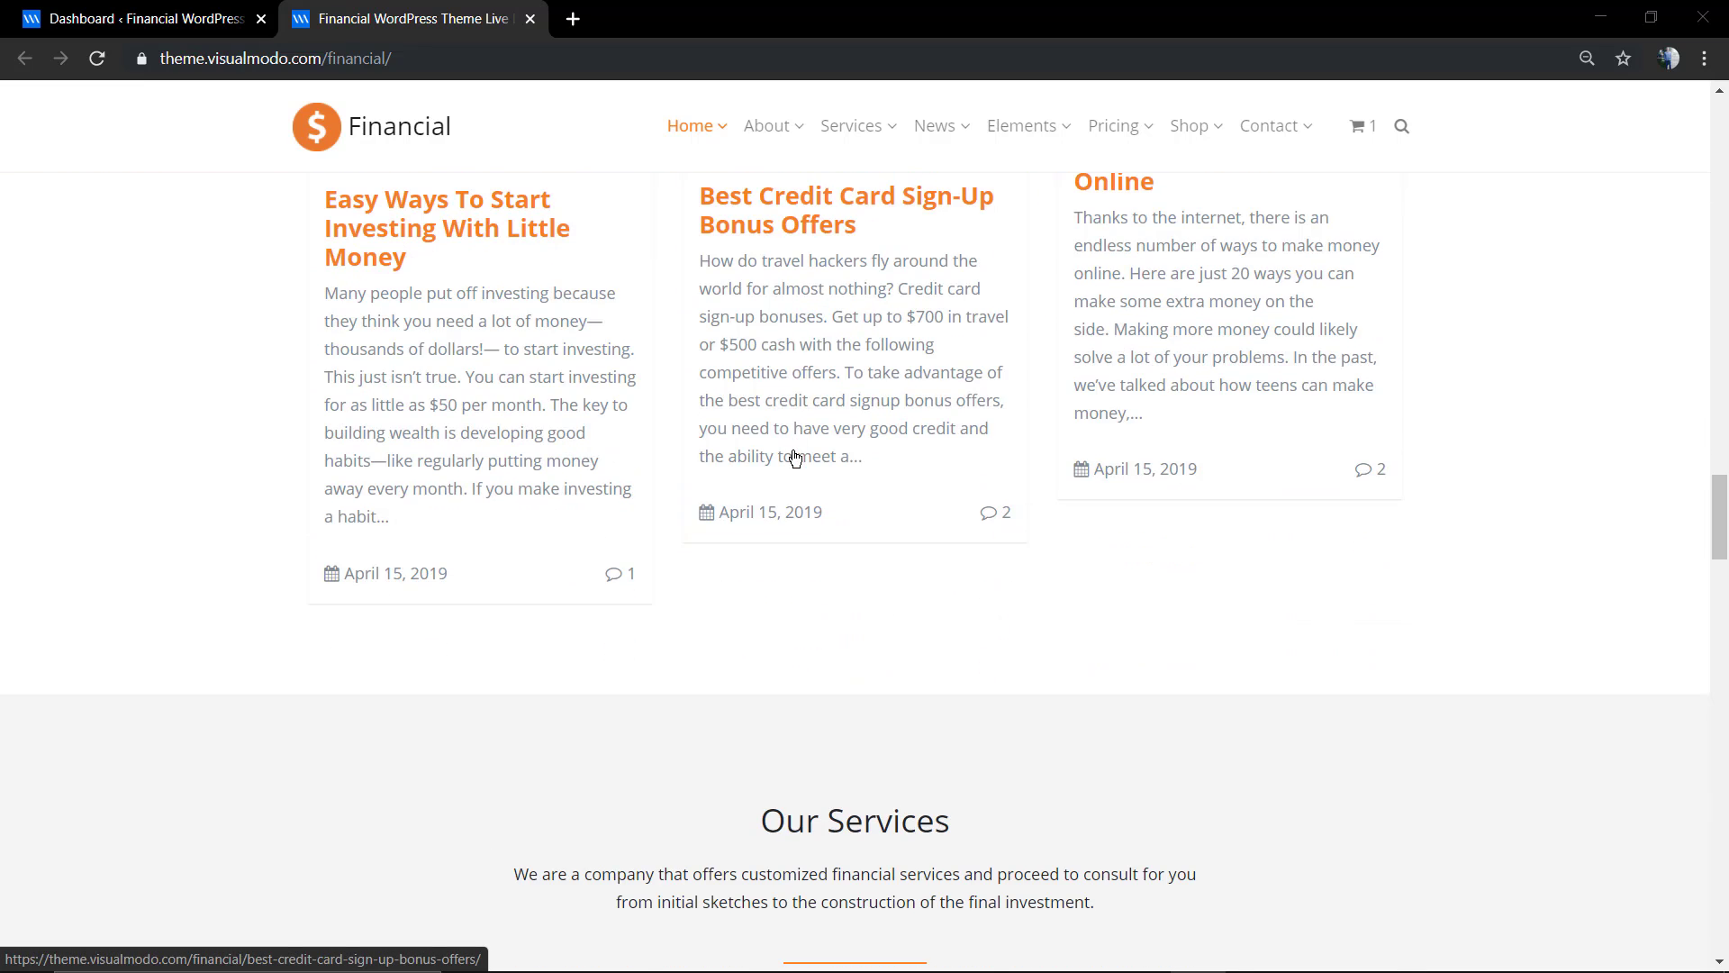
scroll(789, 455, "down", 19)
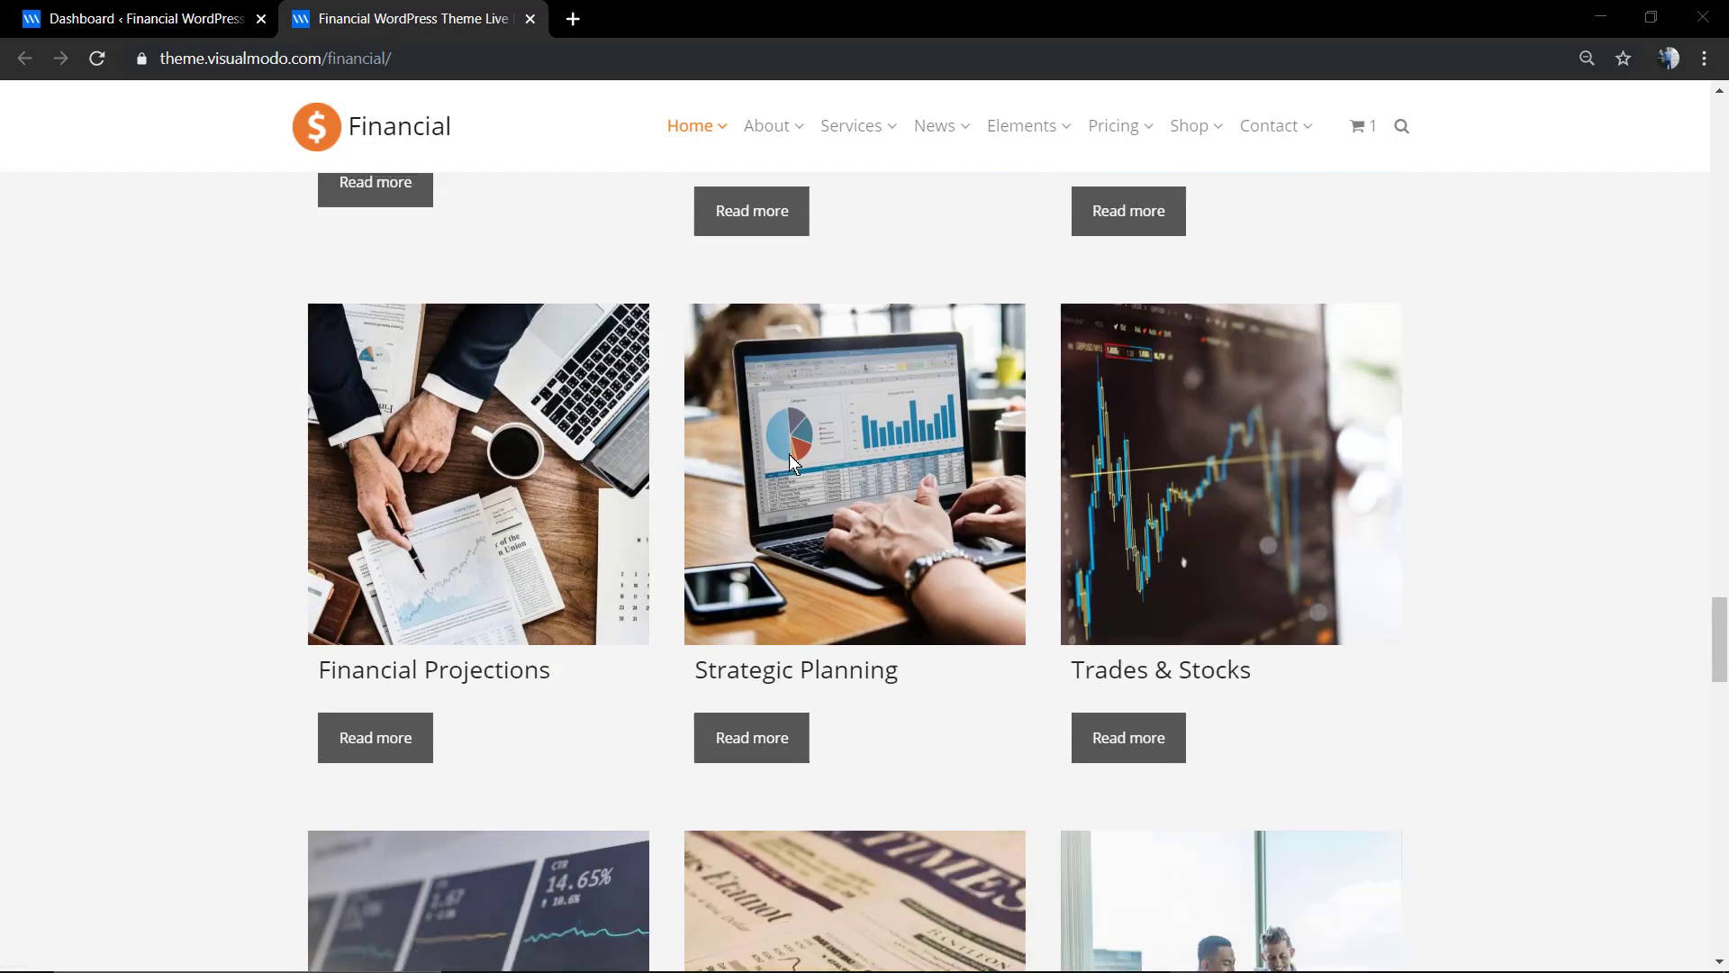
scroll(791, 463, "down", 10)
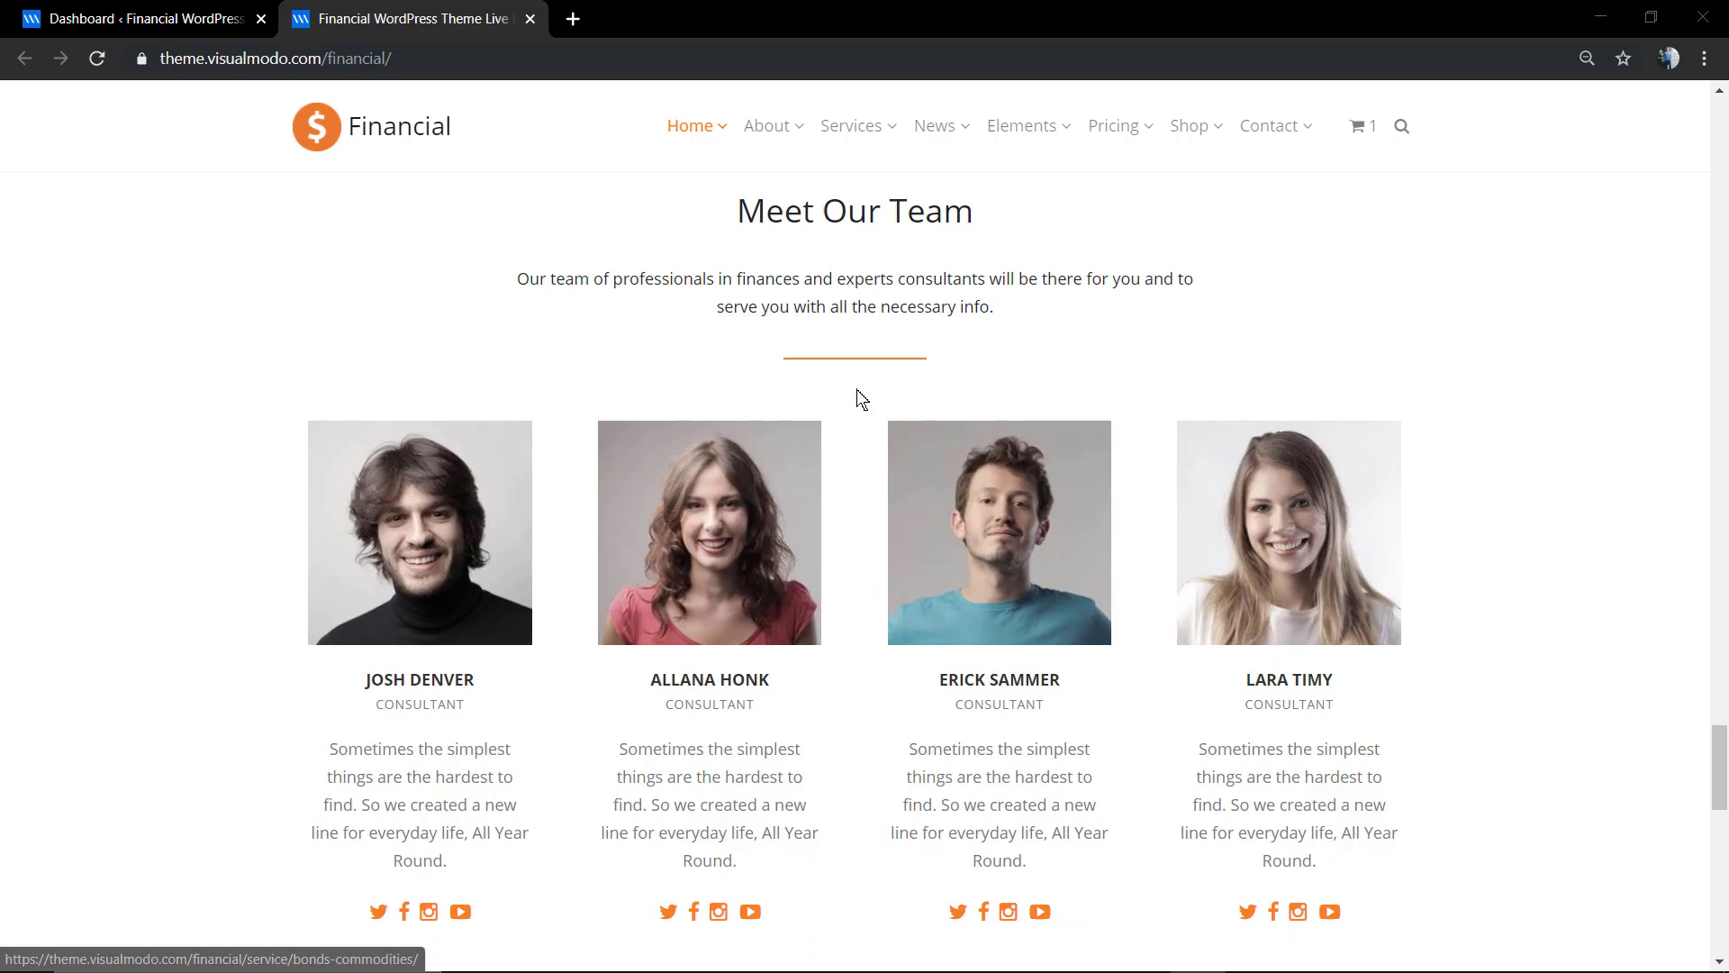
scroll(831, 401, "up", 20)
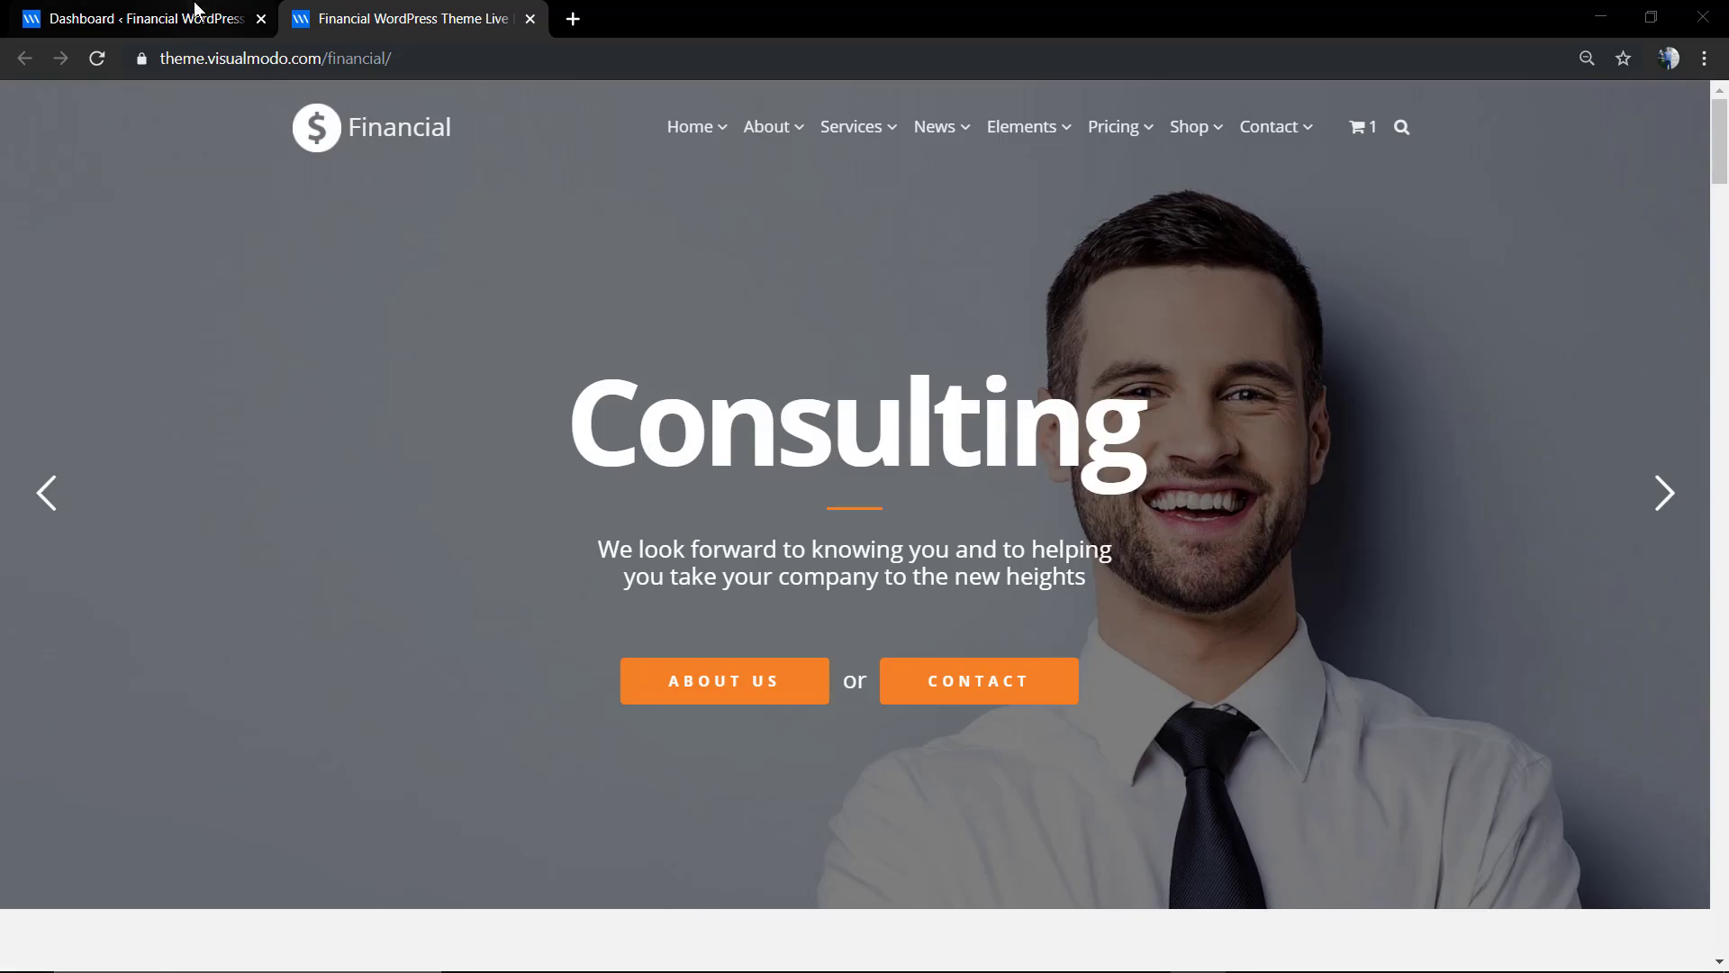
left_click(185, 18)
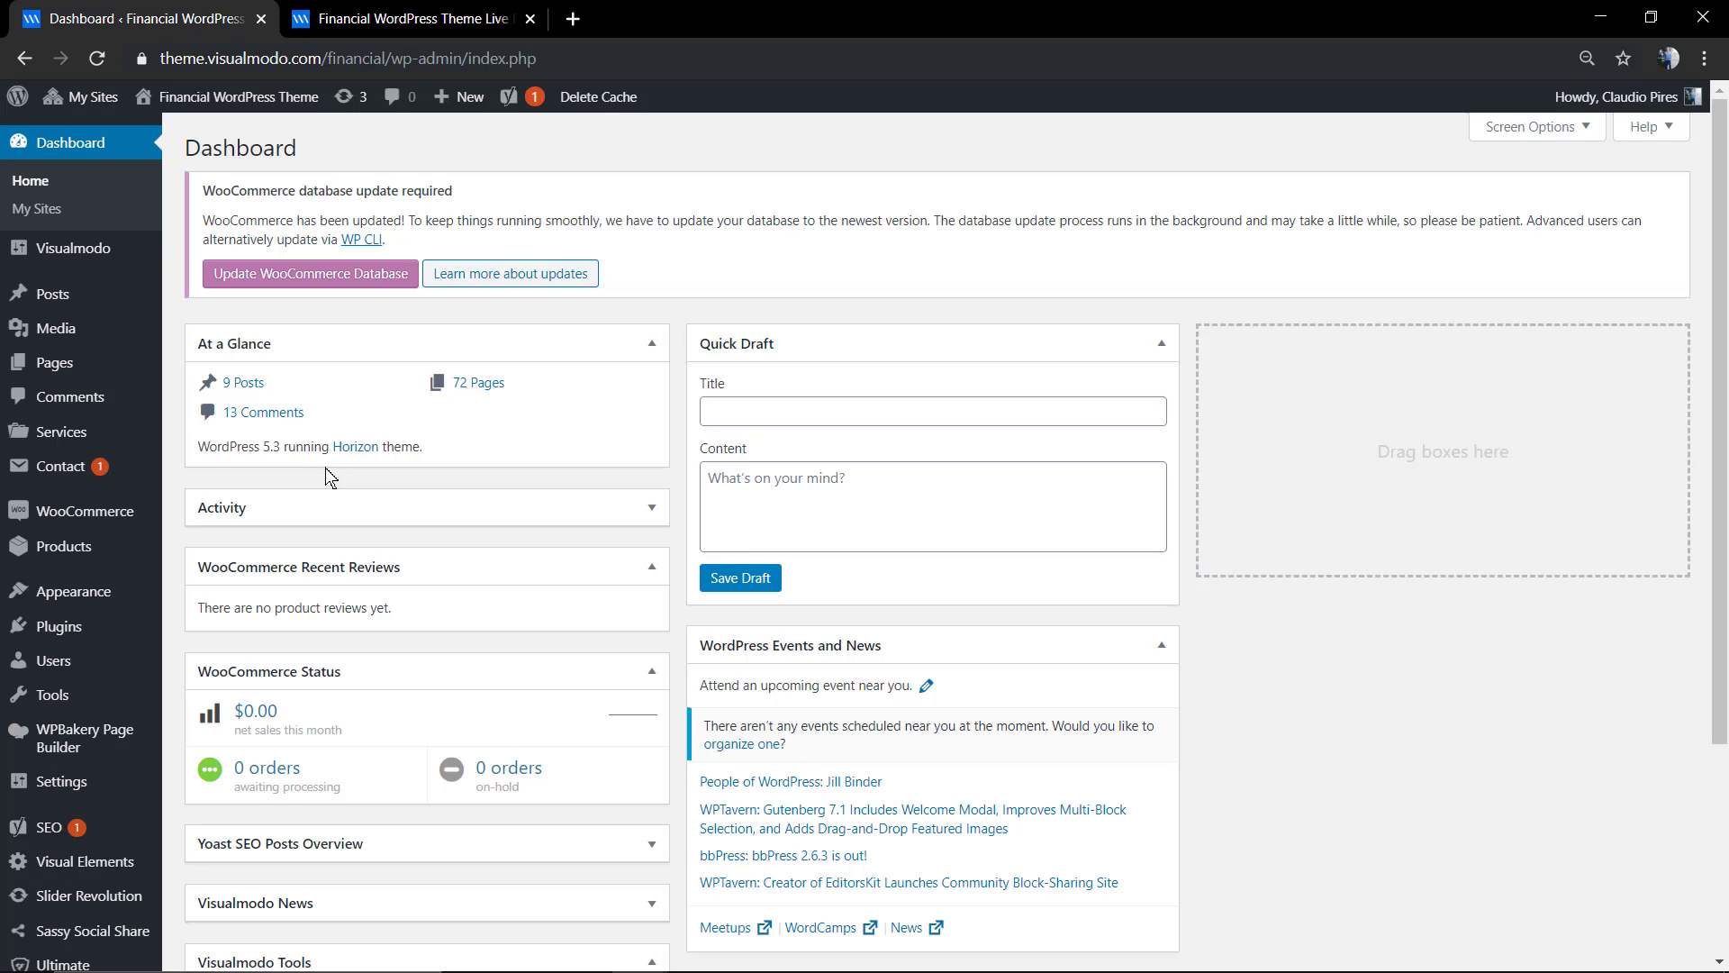
mouse_move(70, 362)
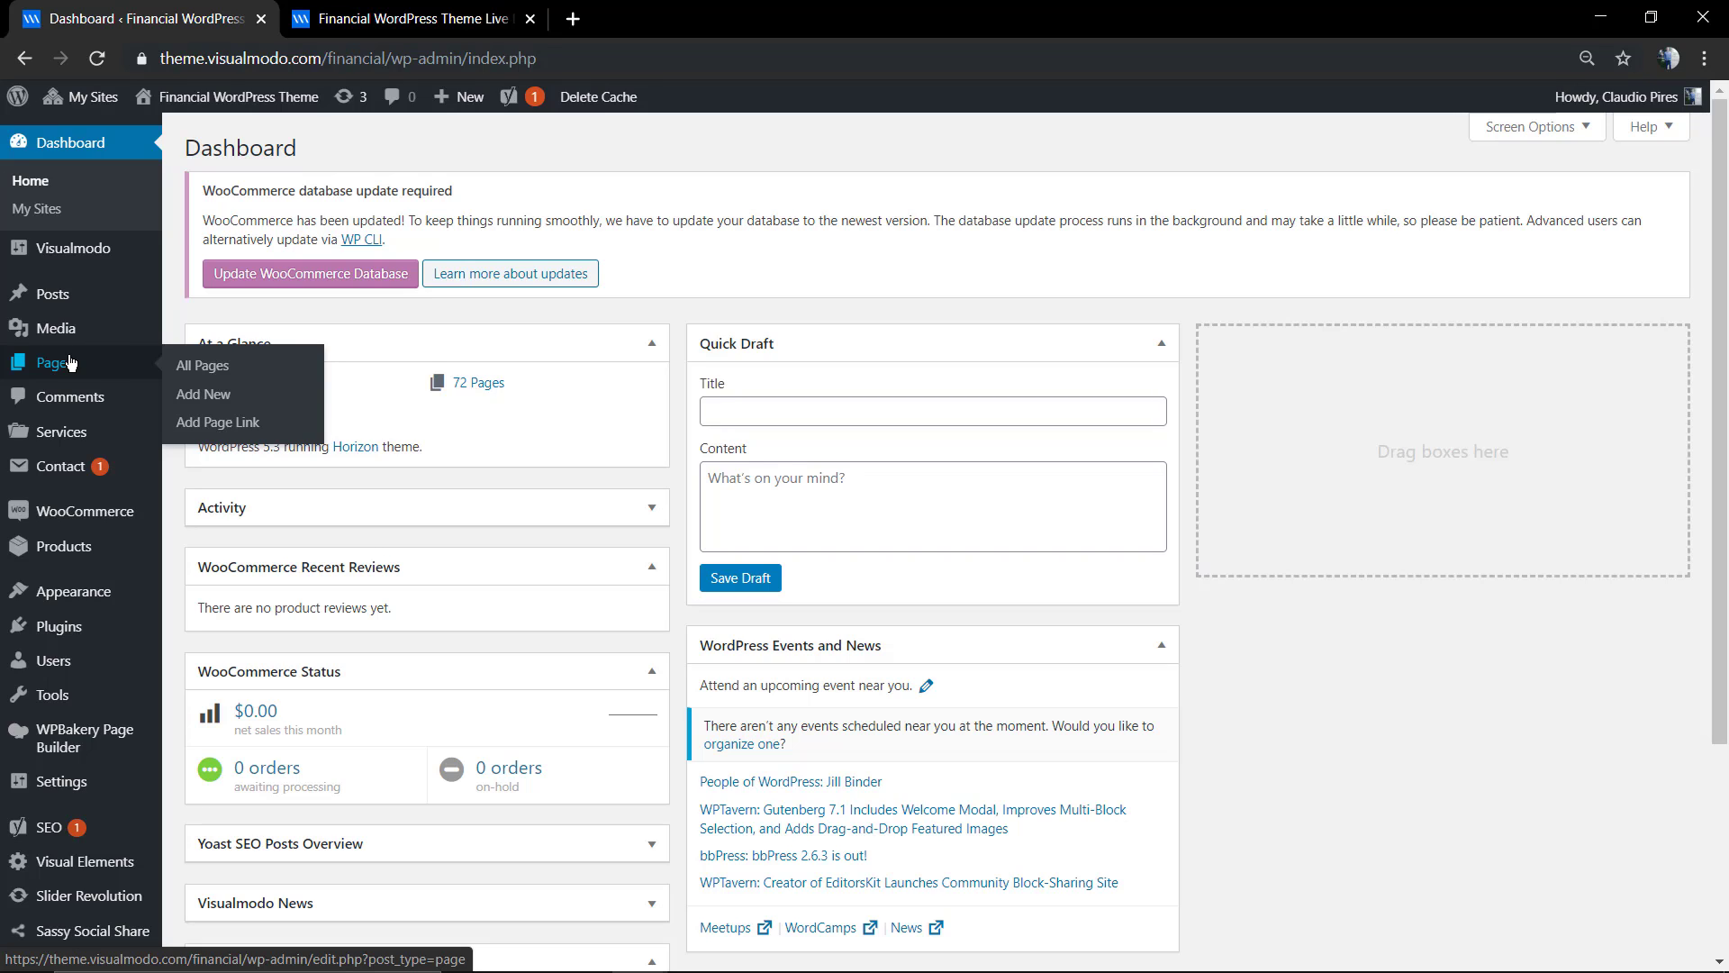
left_click(214, 398)
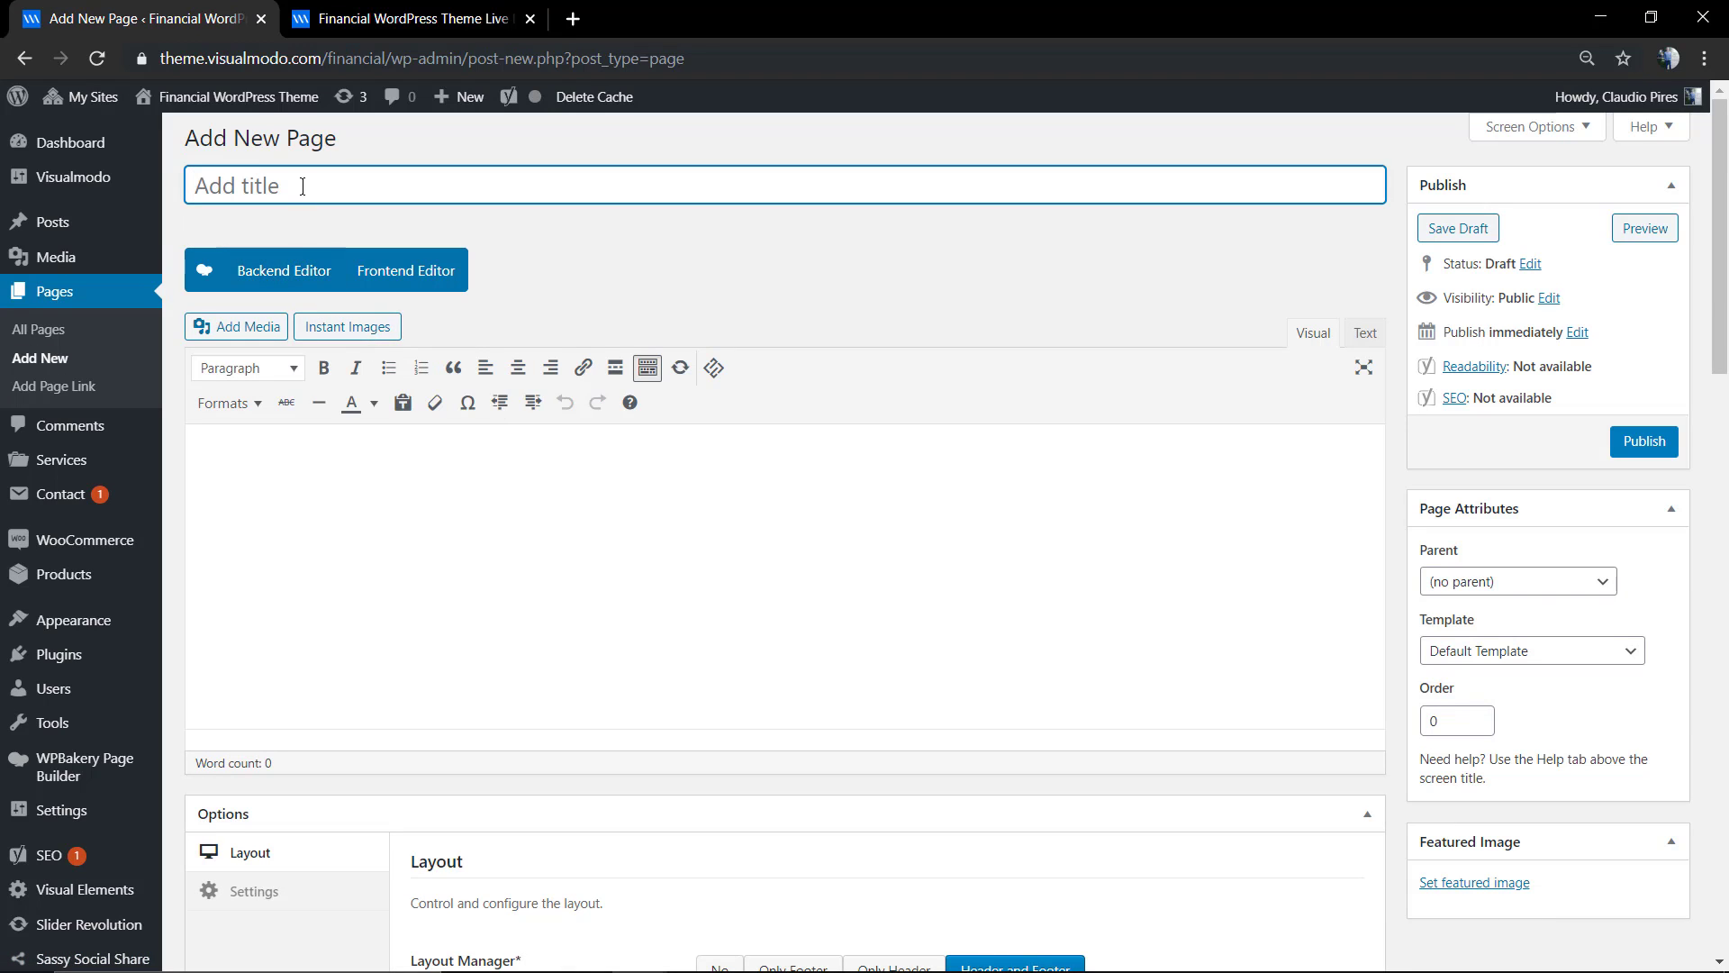
type("Separator")
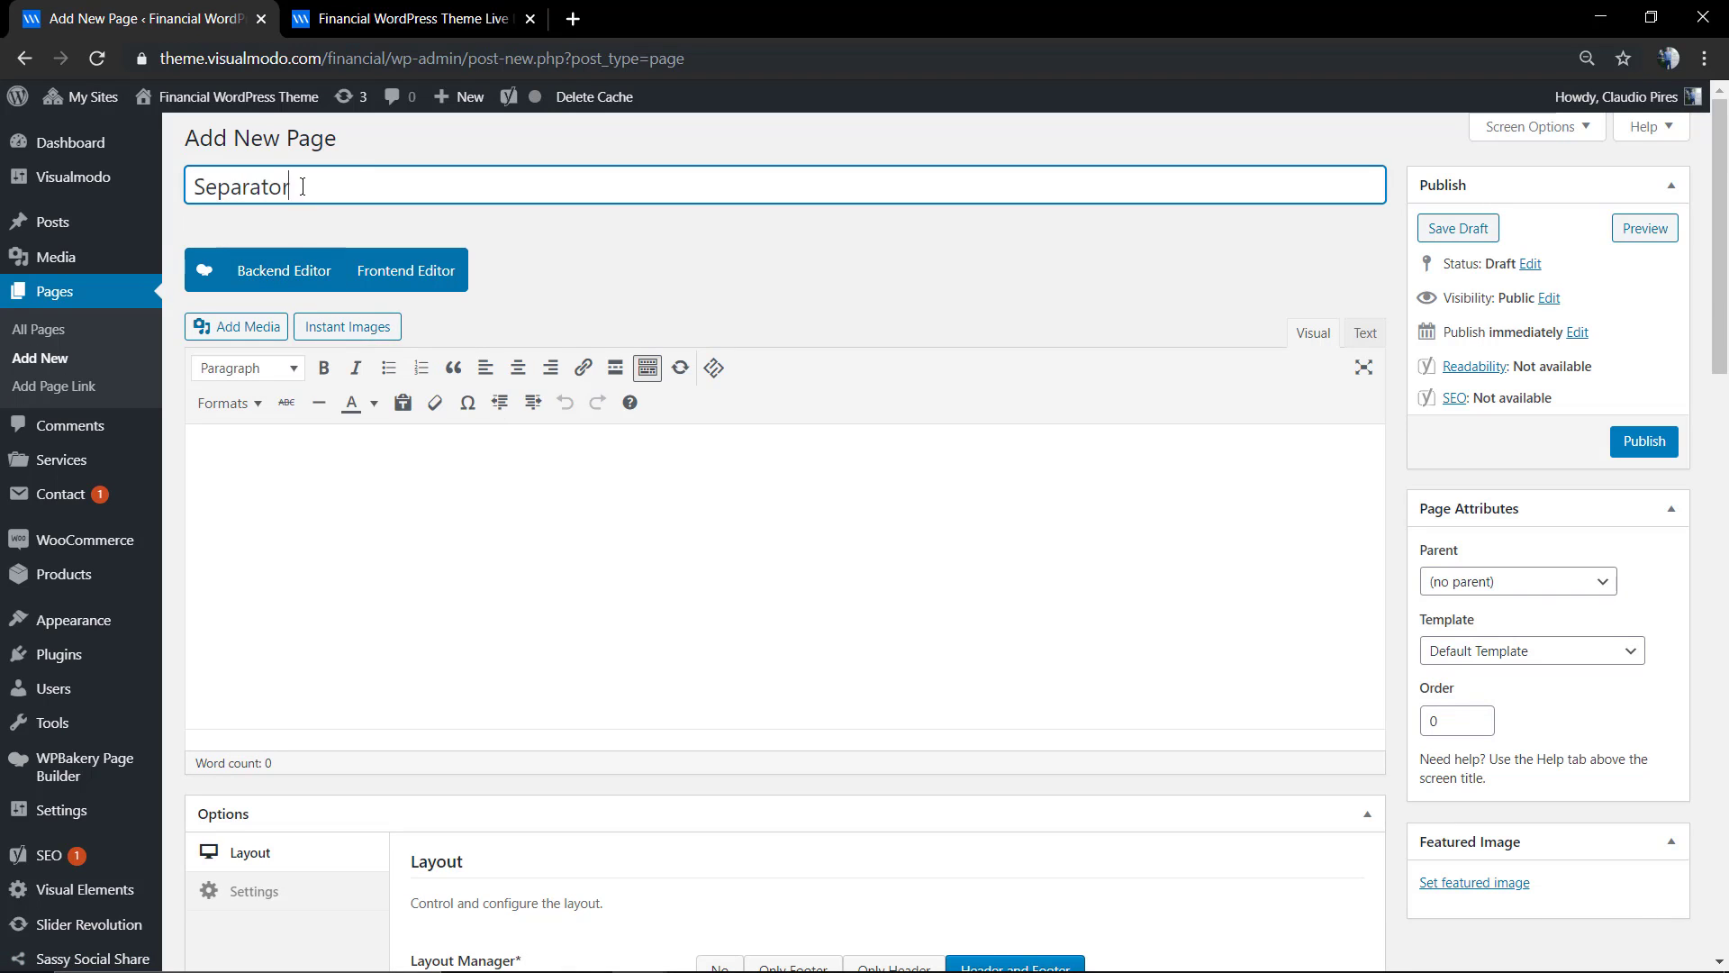
left_click(309, 271)
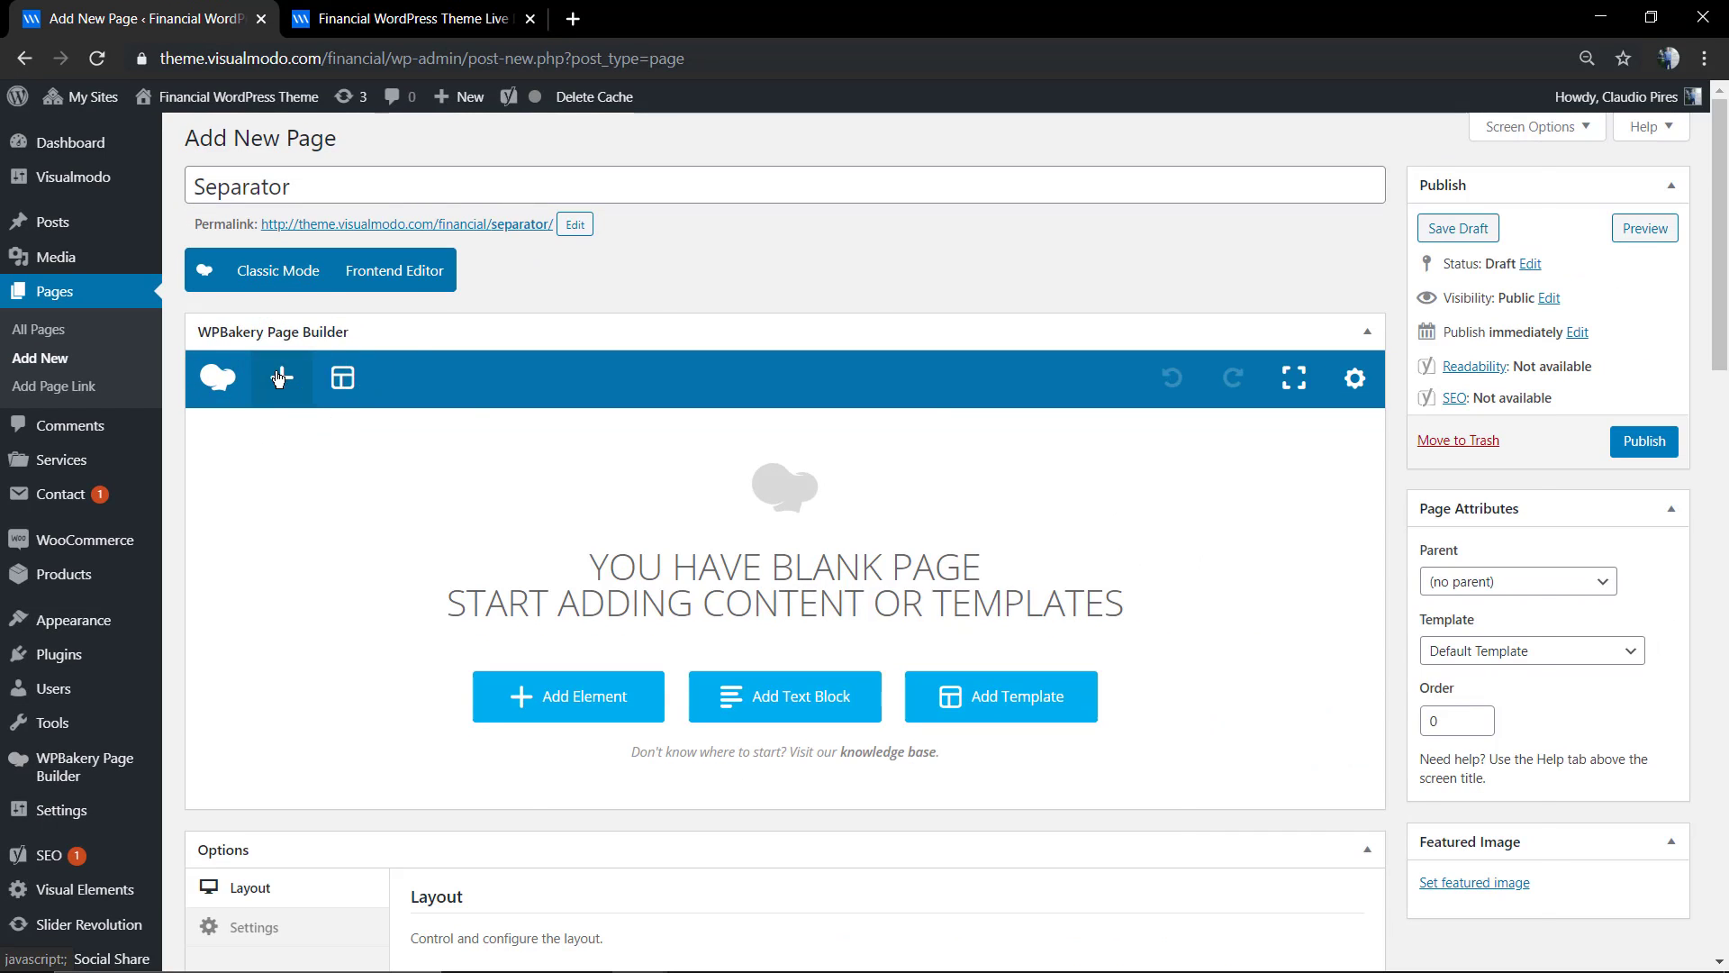
- Search the Add Element list for 'separator' elements, checking the addon category too
left_click(279, 379)
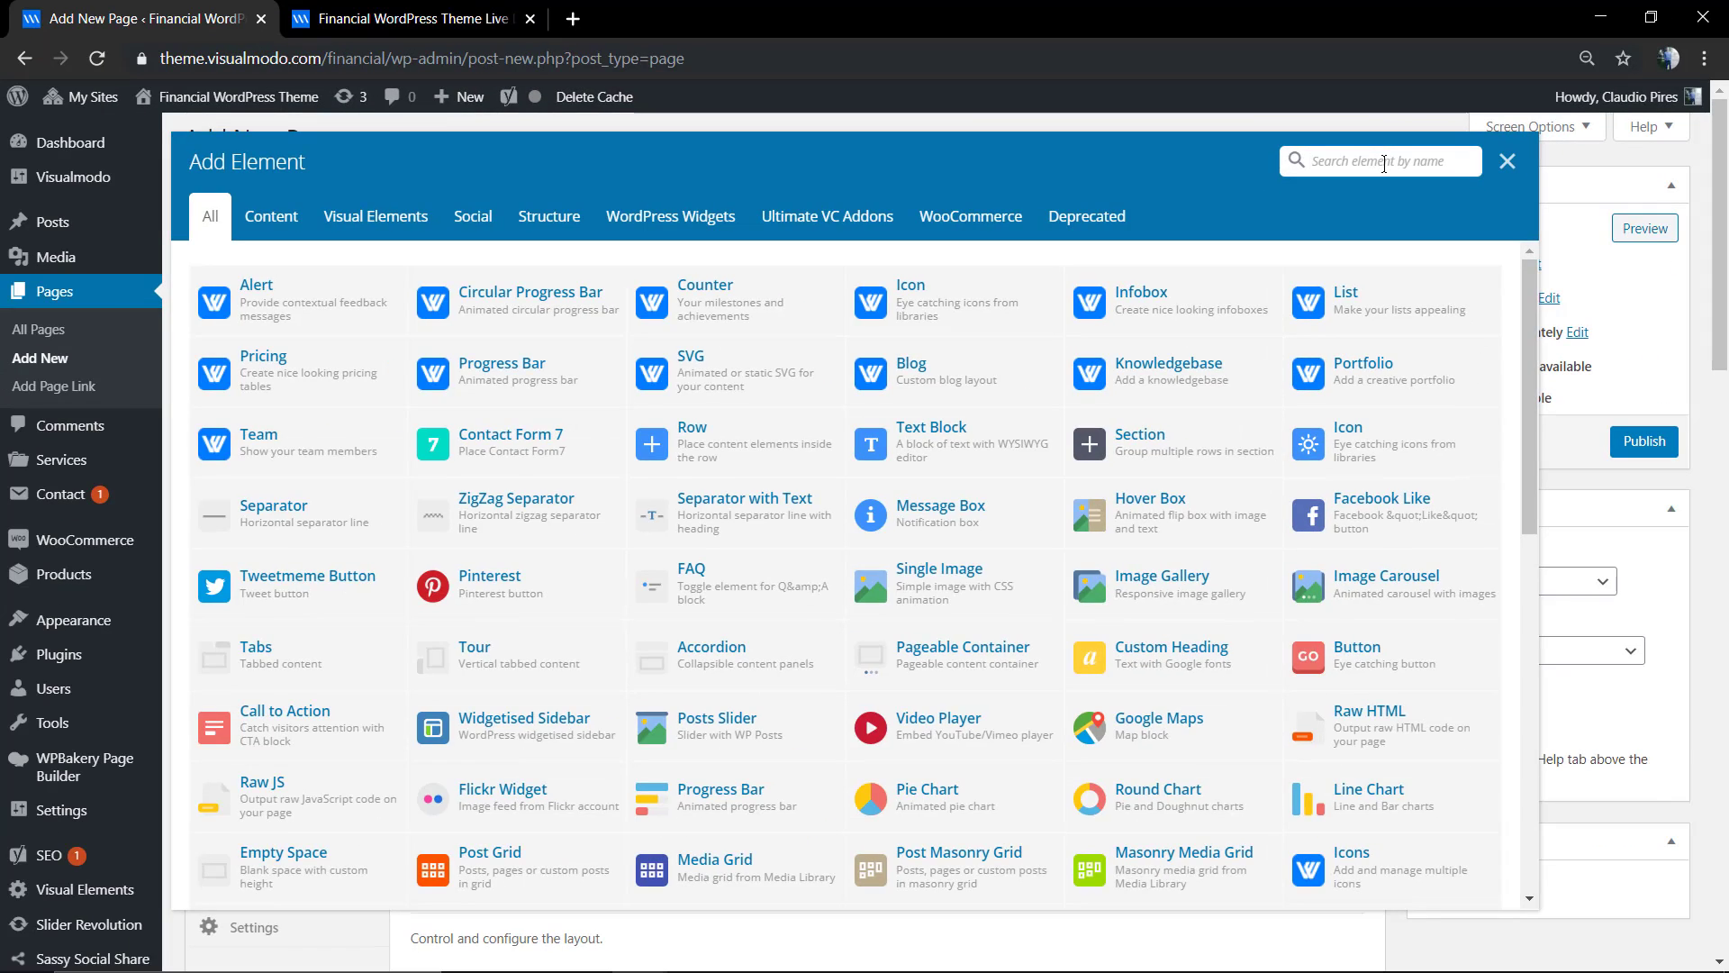
type("separator")
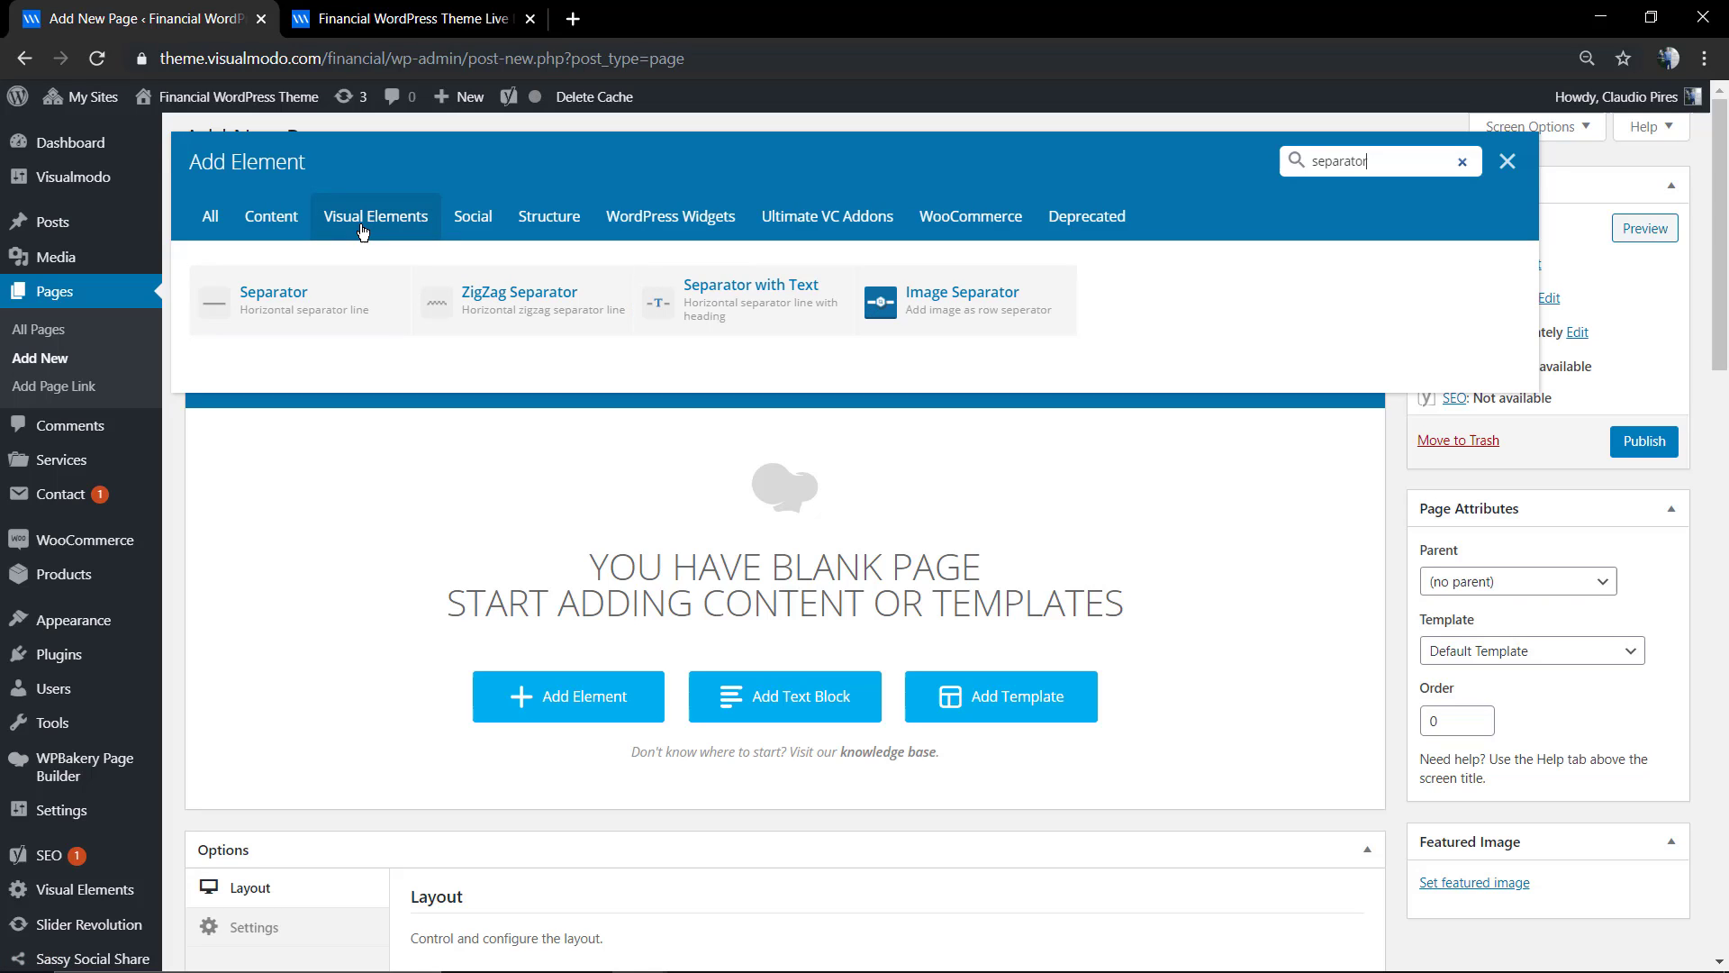
left_click(836, 232)
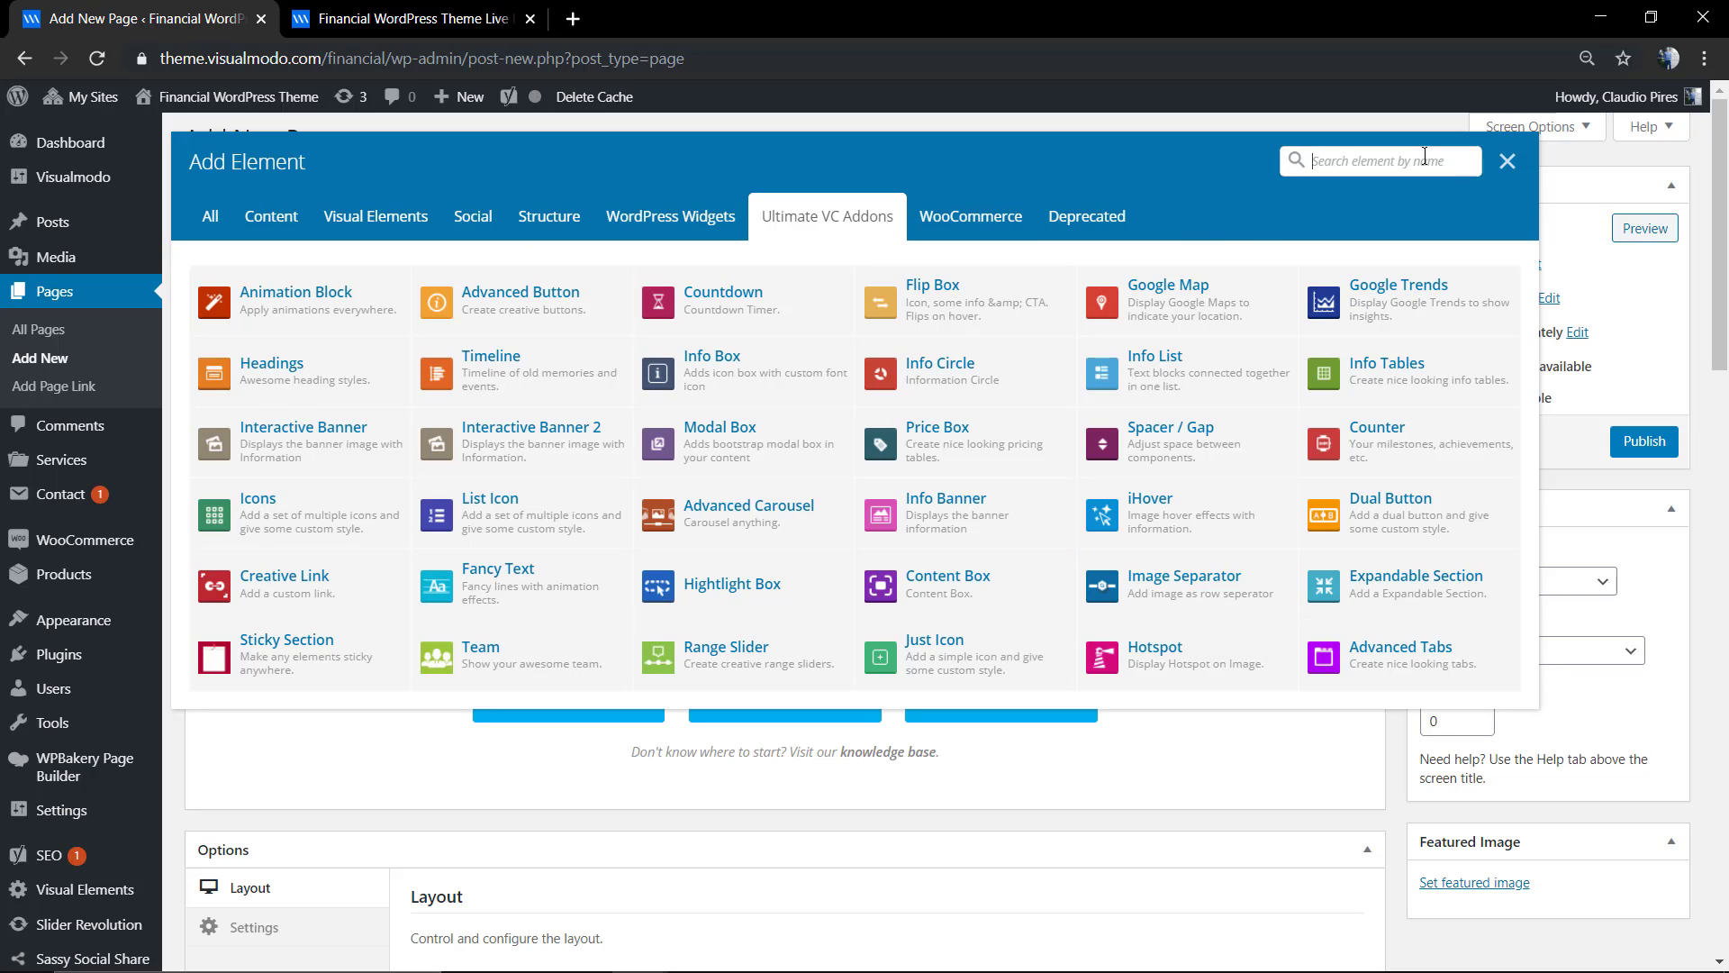
type("separator")
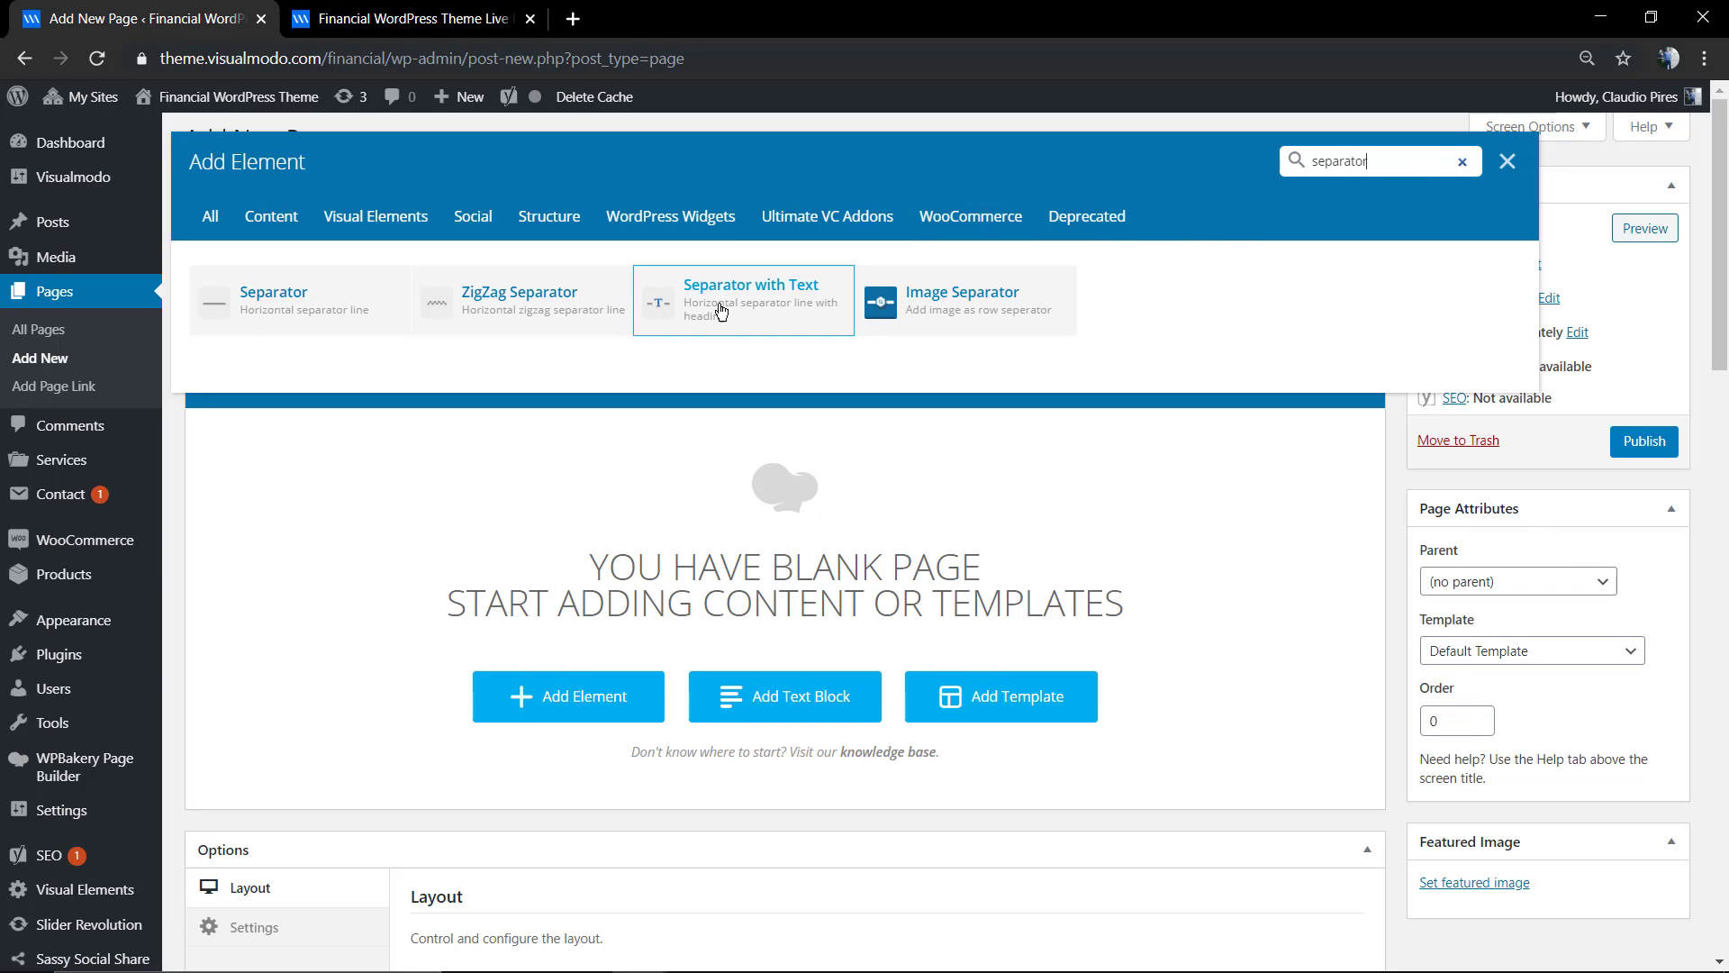
- Insert a default Separator and a default text block, repositioning the text block in the row
left_click(286, 328)
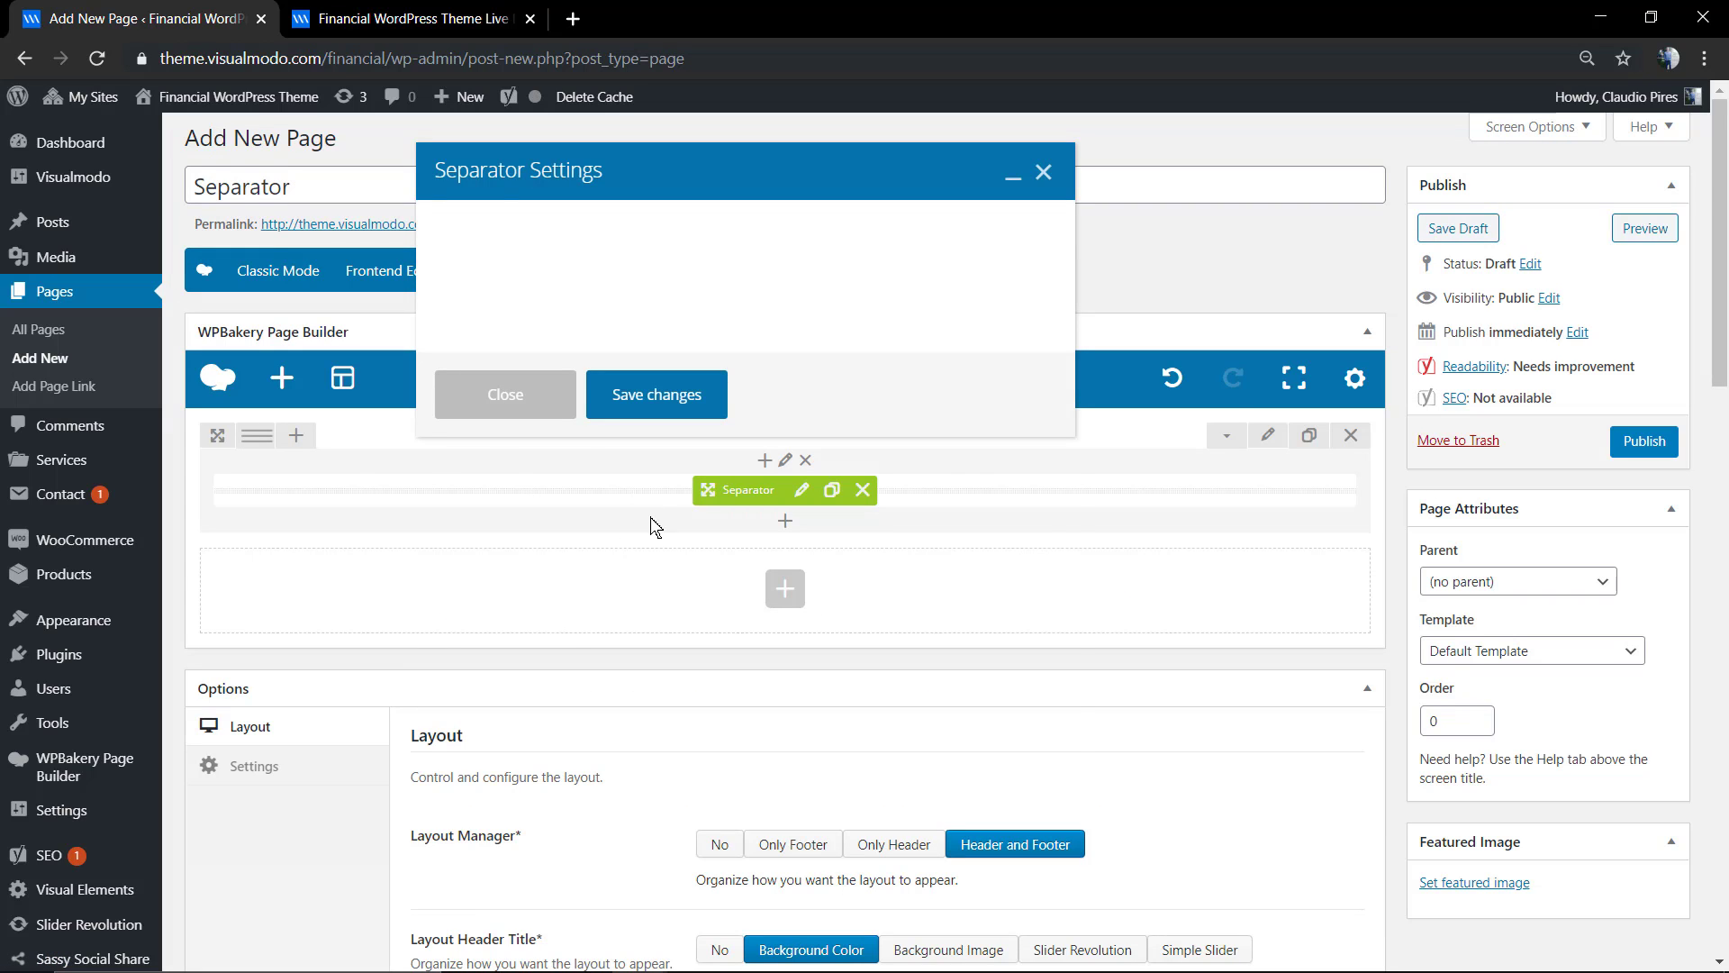
left_click(664, 771)
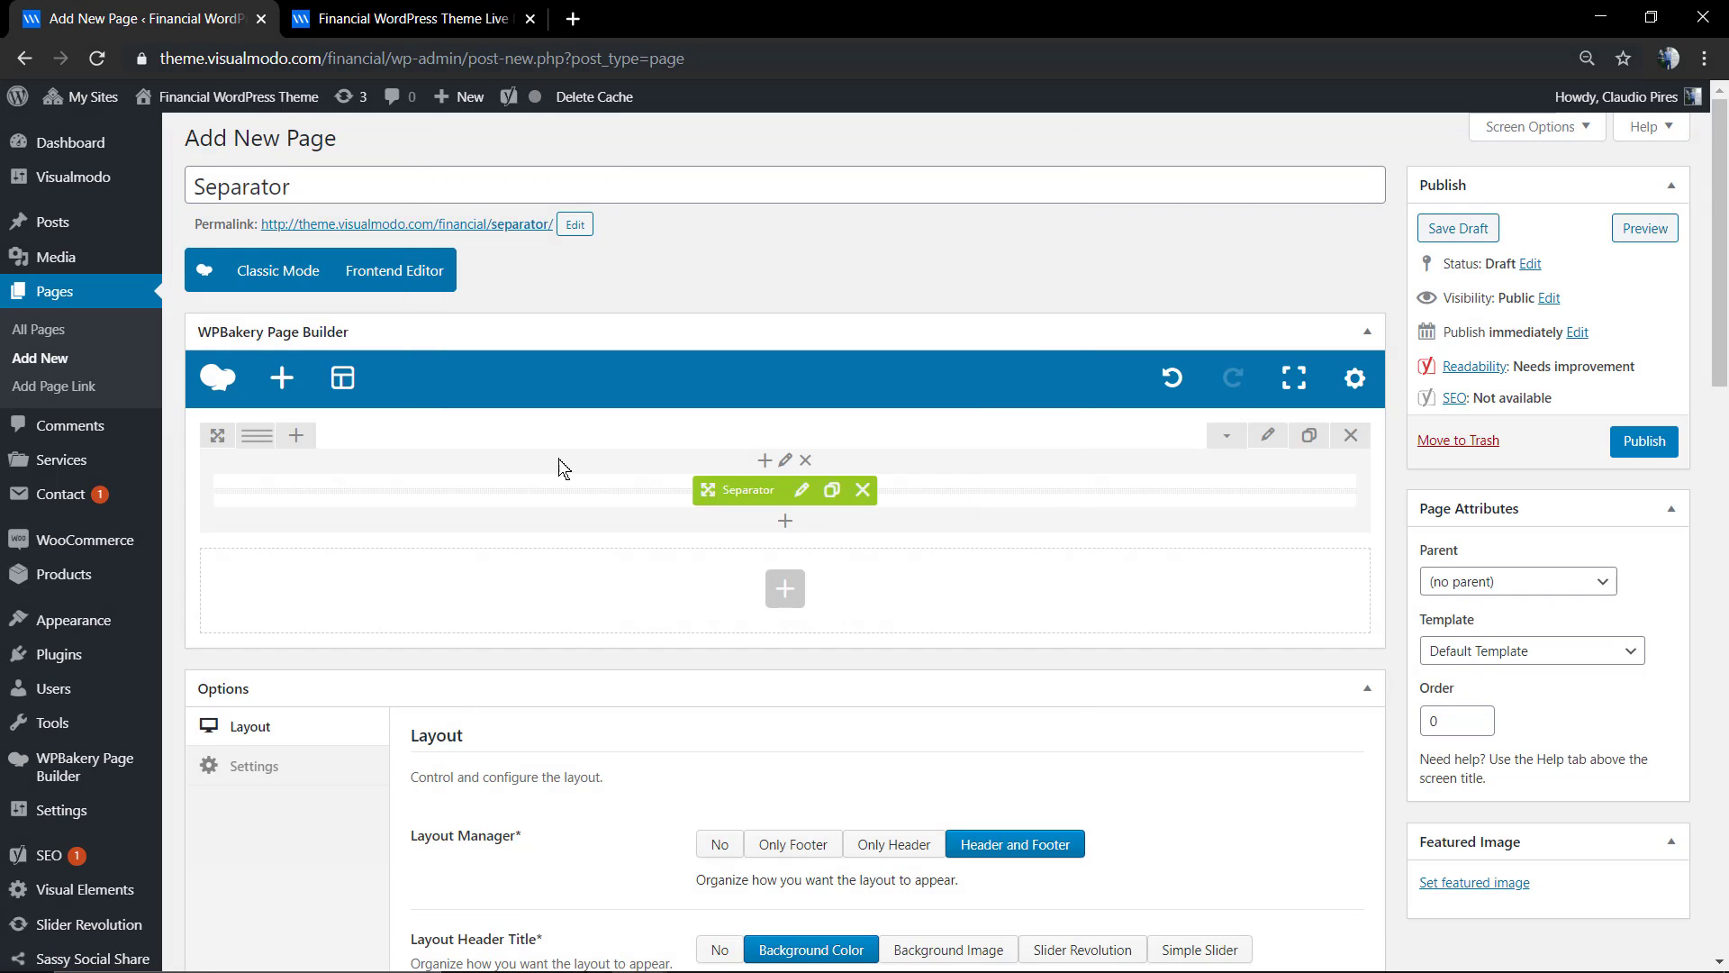
left_click(763, 463)
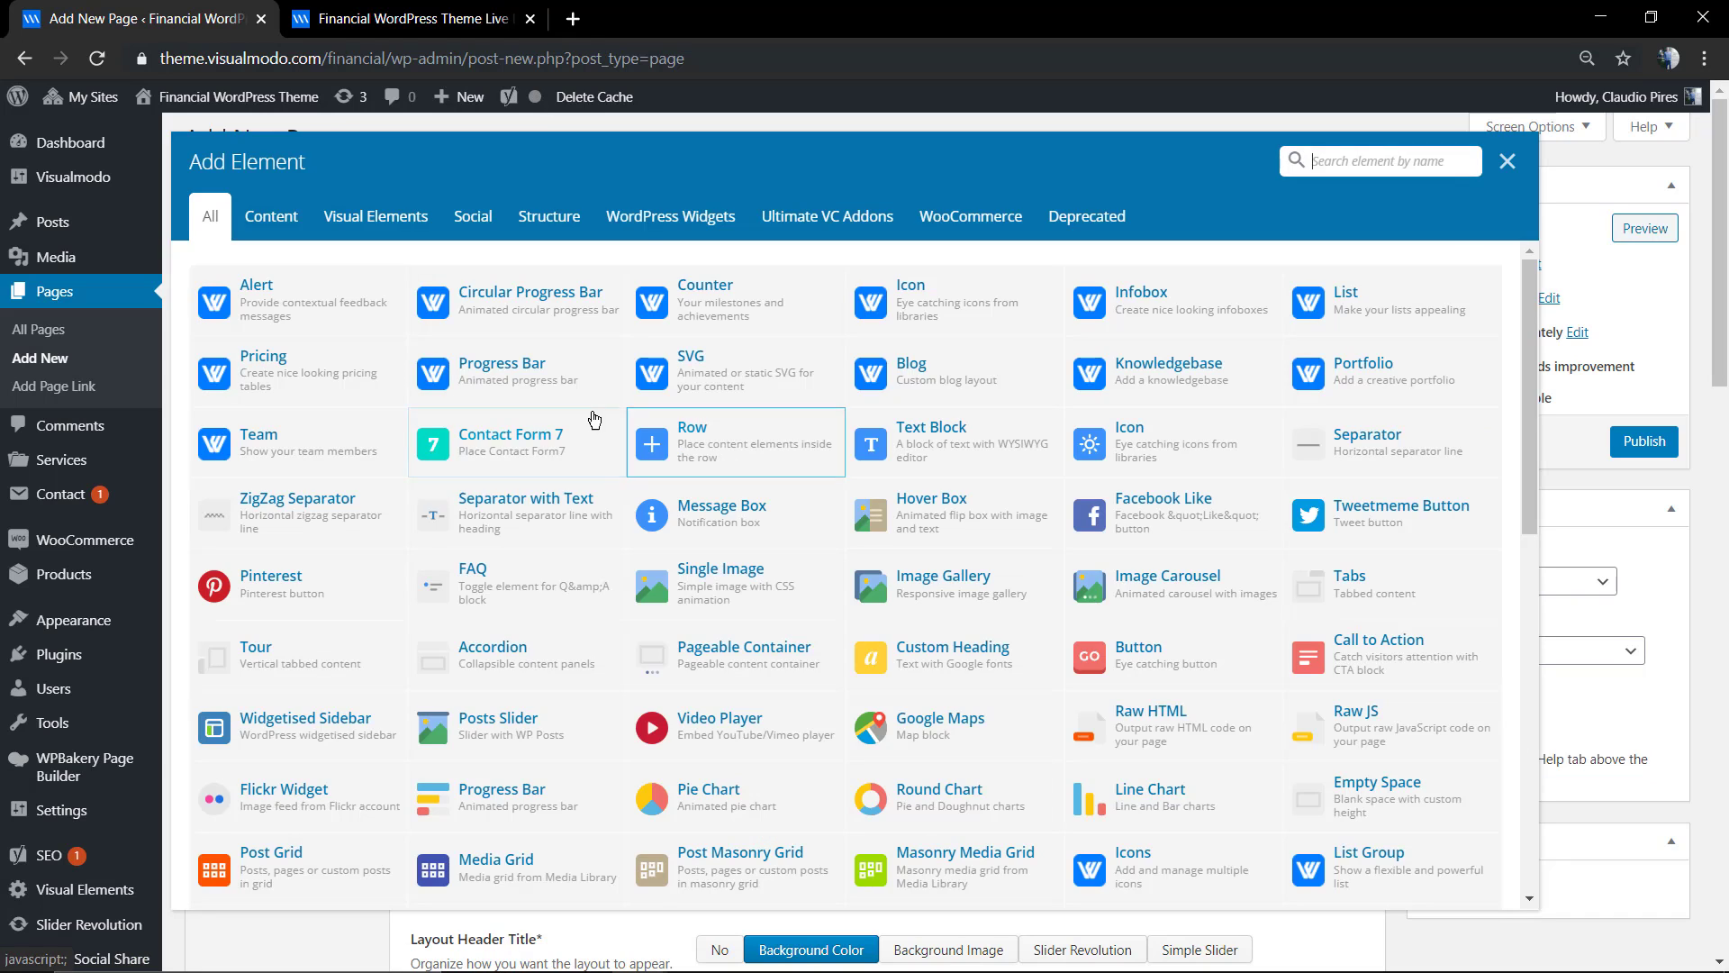
left_click(911, 450)
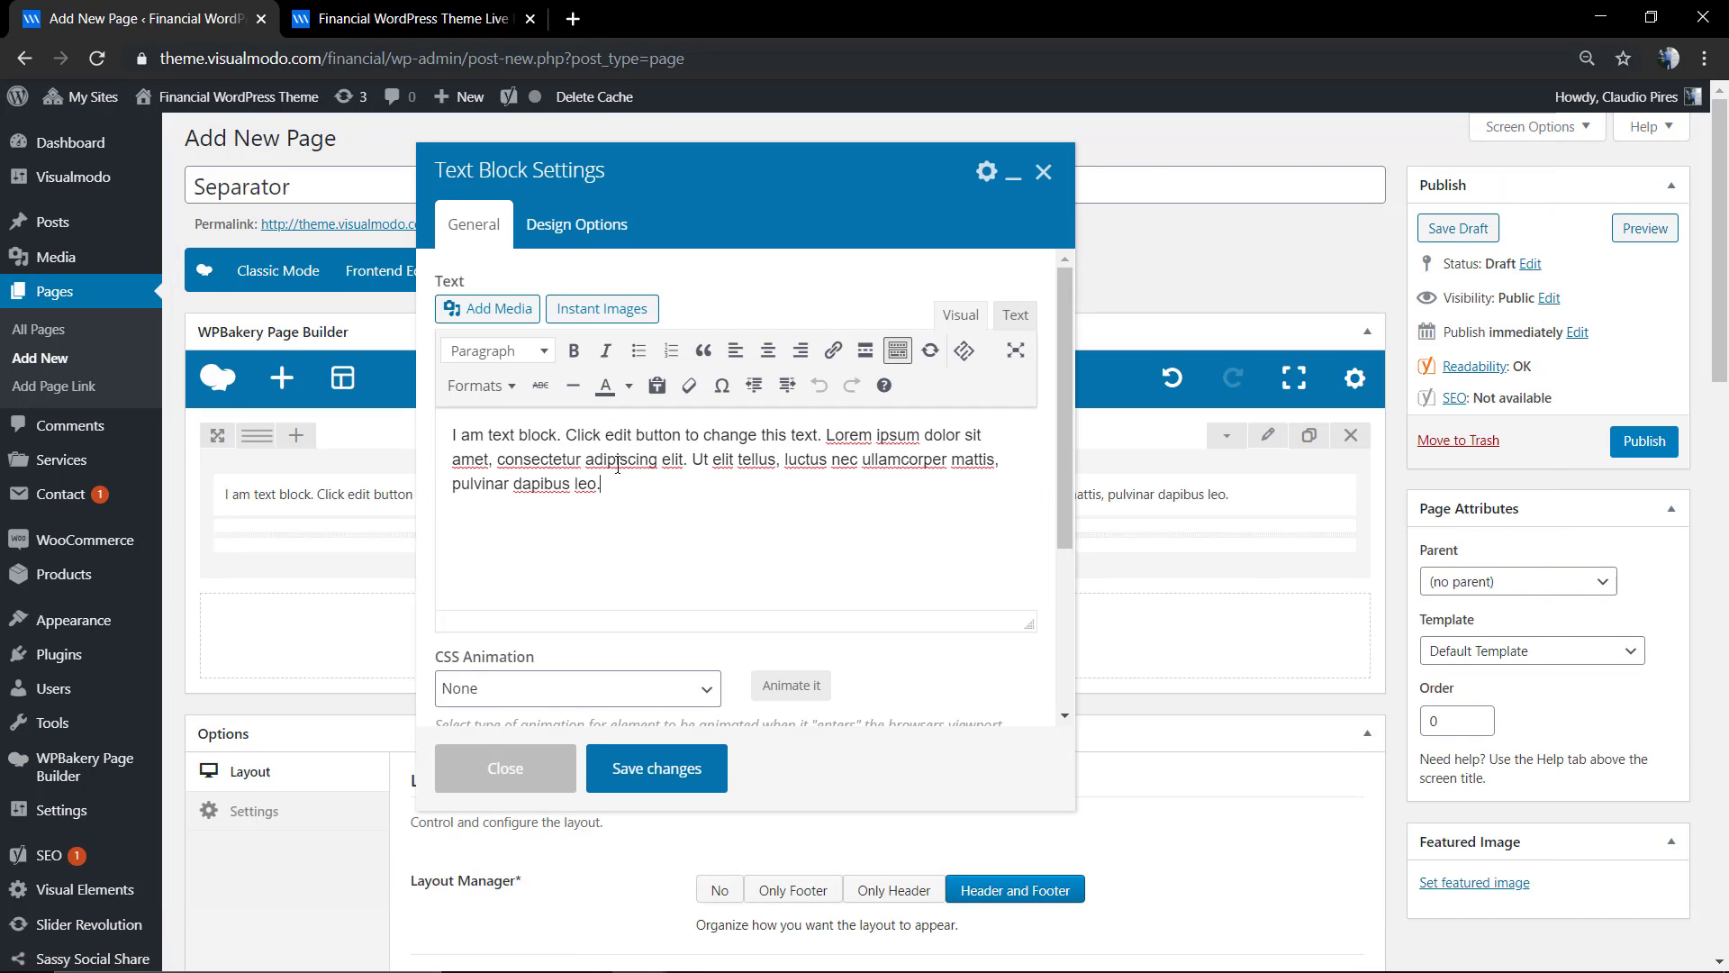
left_click(655, 767)
mouse_move(707, 630)
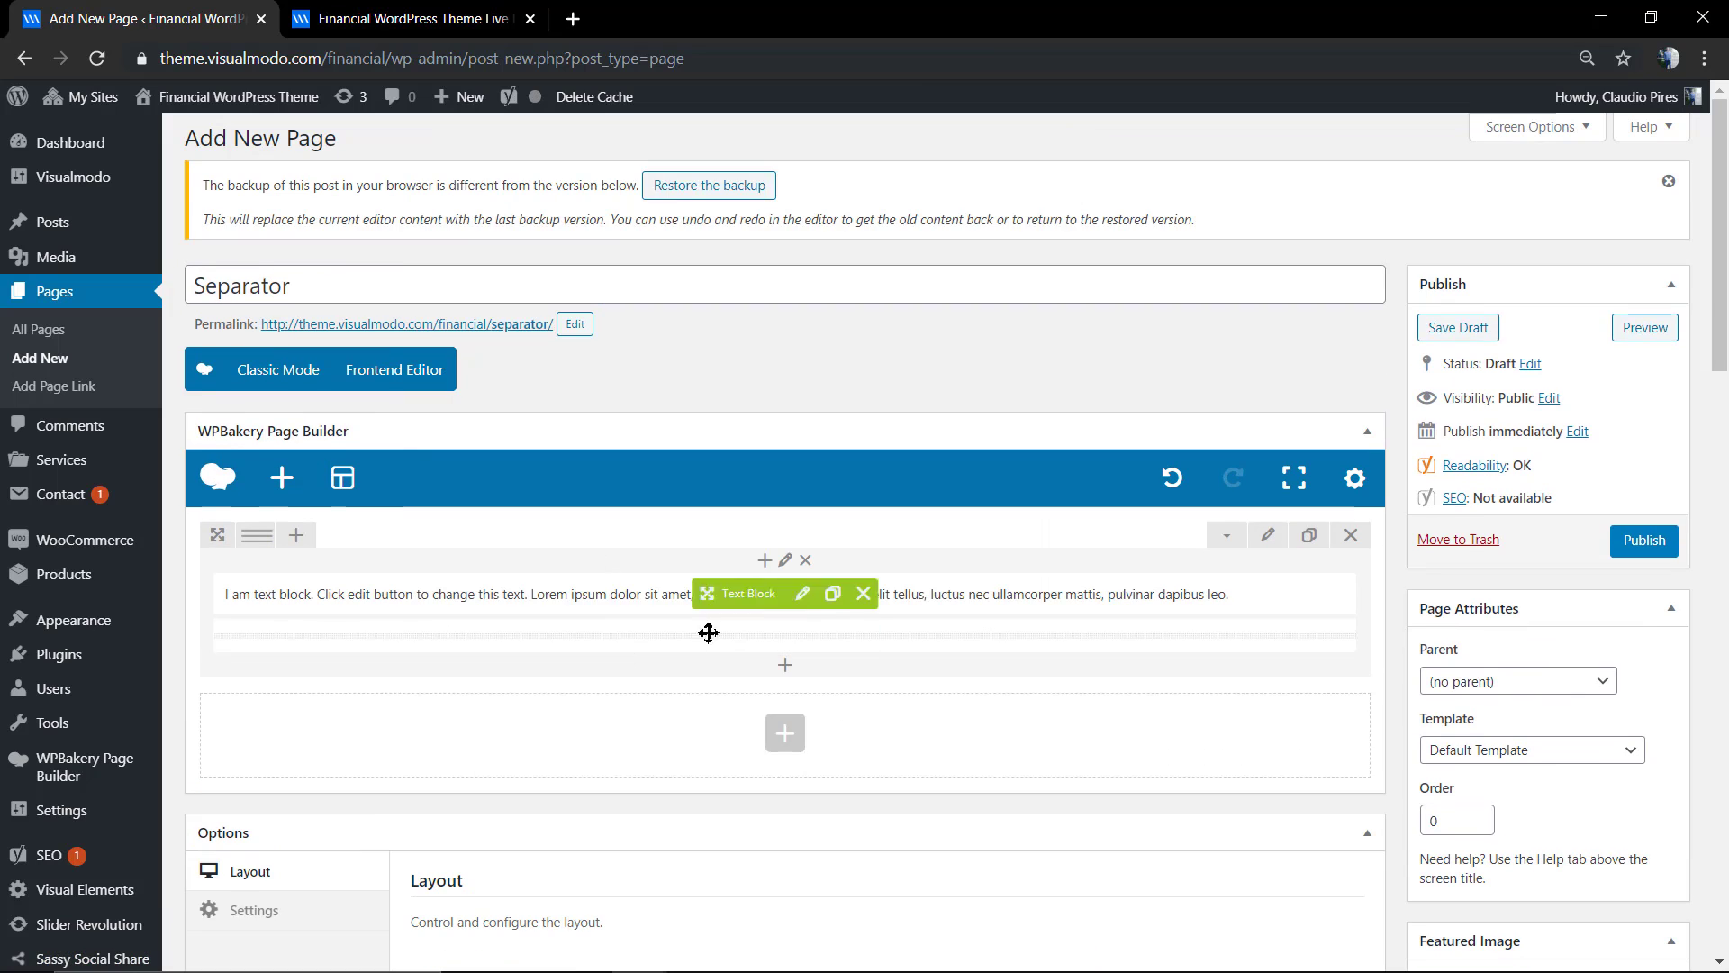
left_click_drag(743, 590, 755, 645)
- Add another text block reading 'Page Heading' formatted as Heading 2
left_click(765, 560)
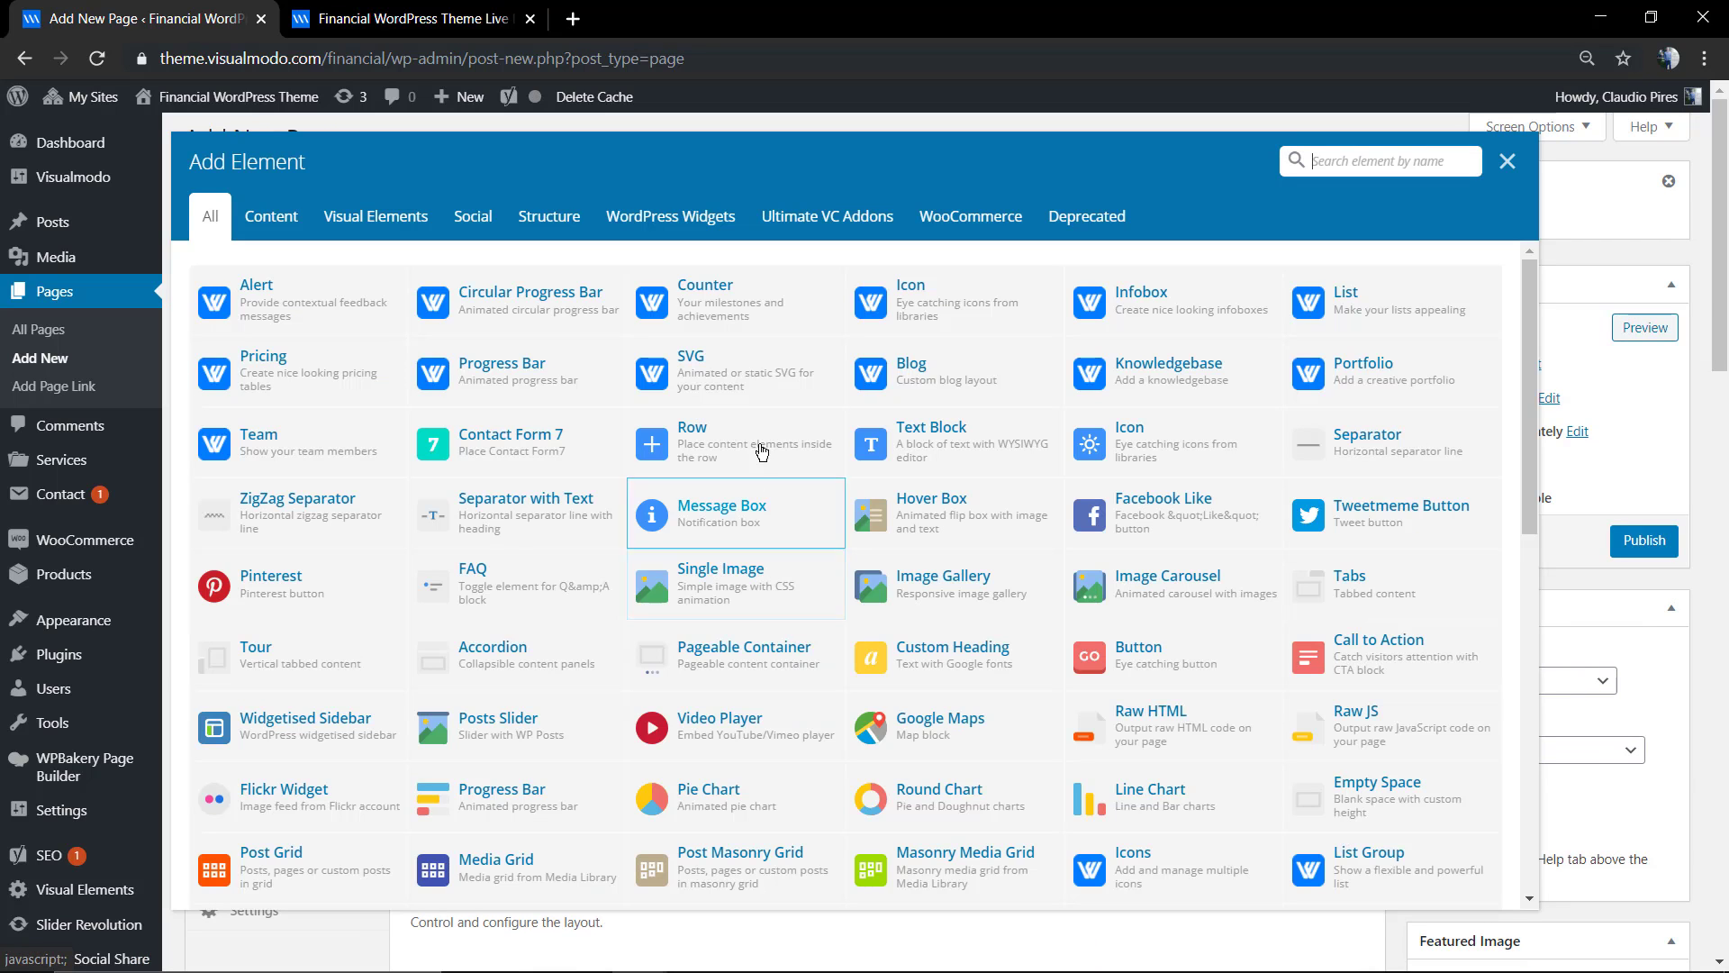
left_click(912, 435)
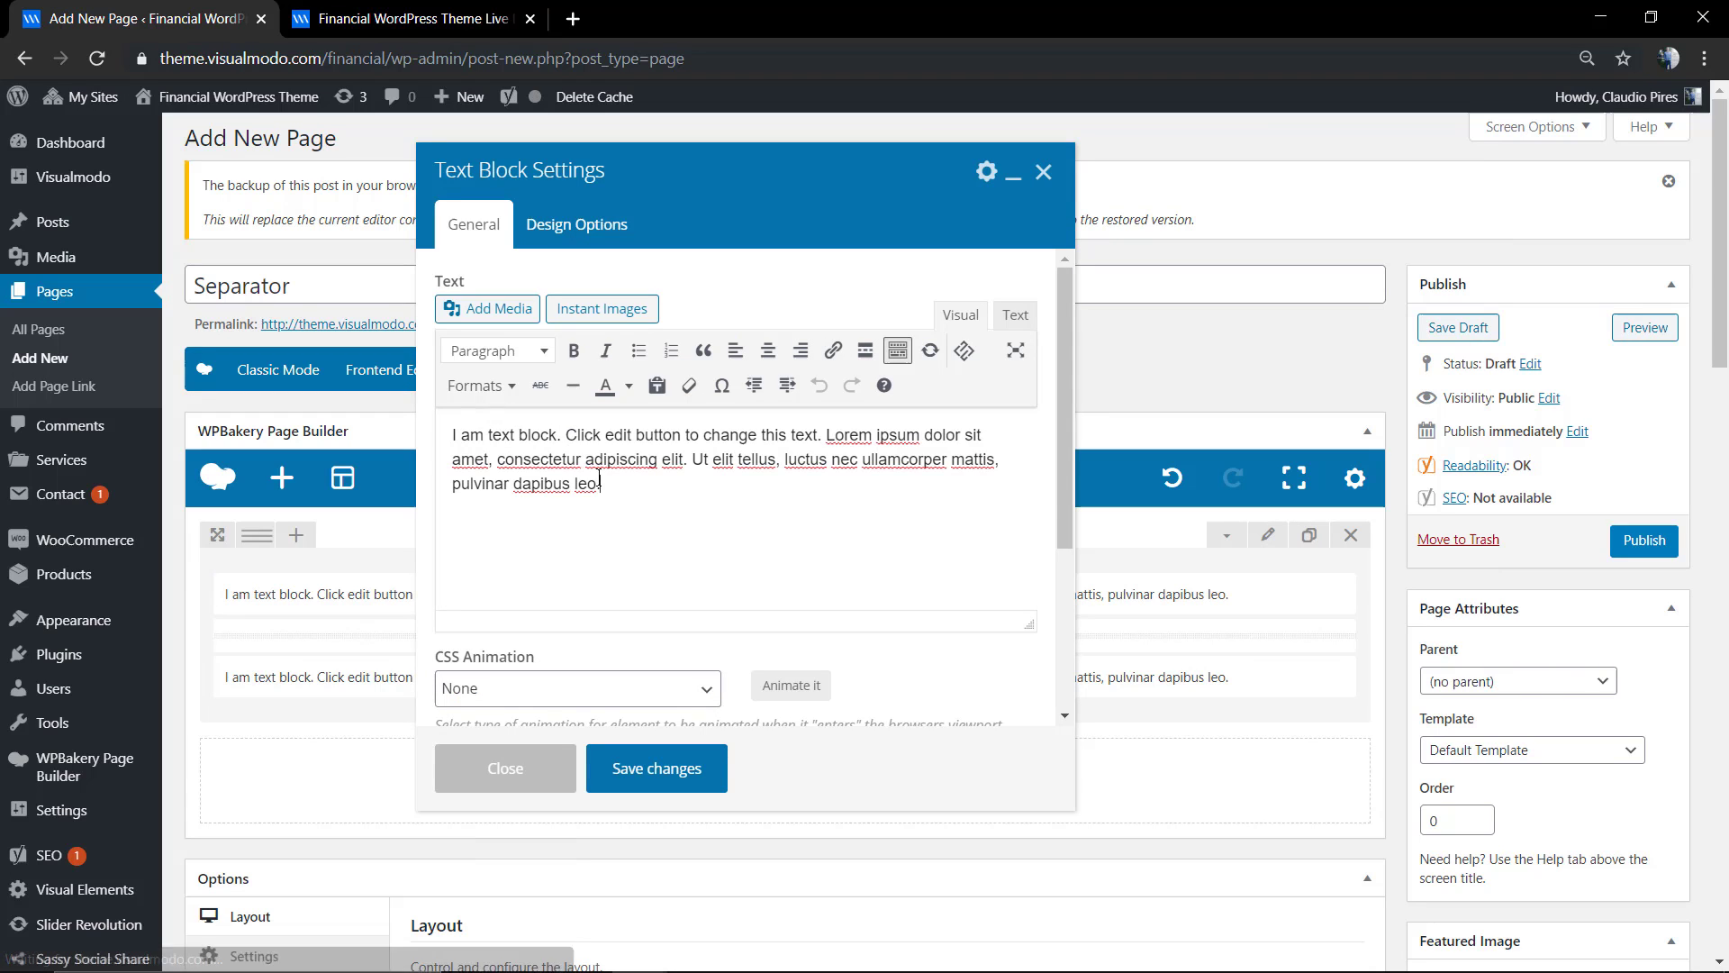
triple_click(620, 452)
type("Page Heading")
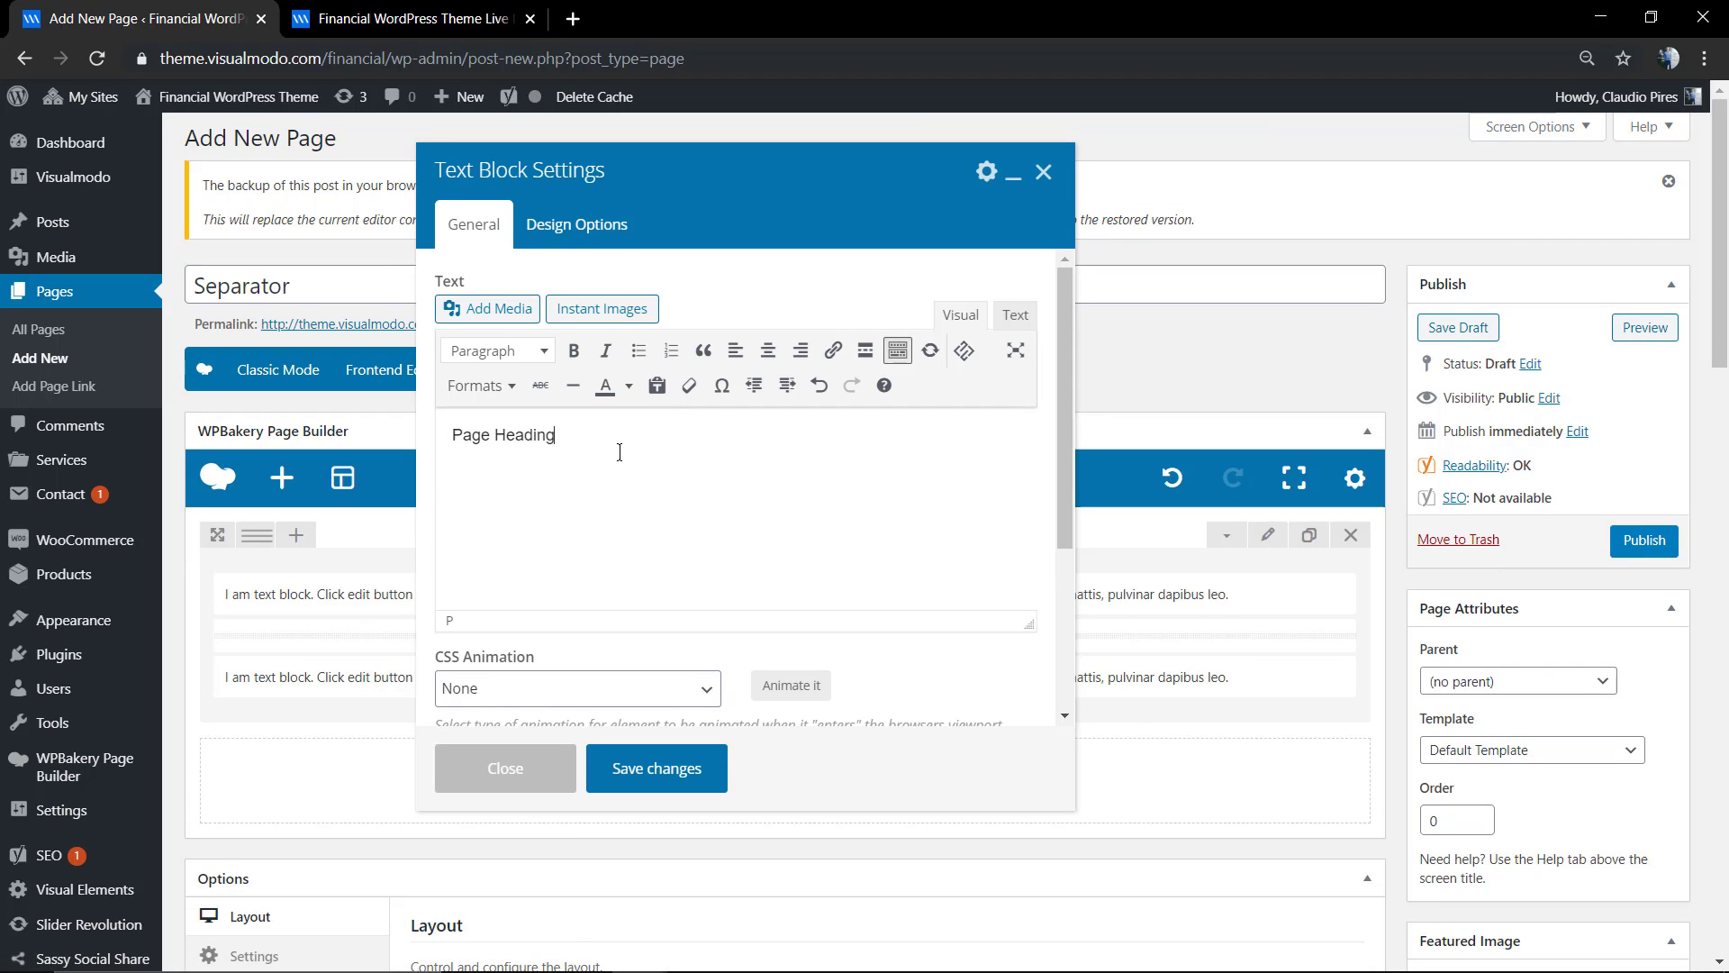
triple_click(620, 452)
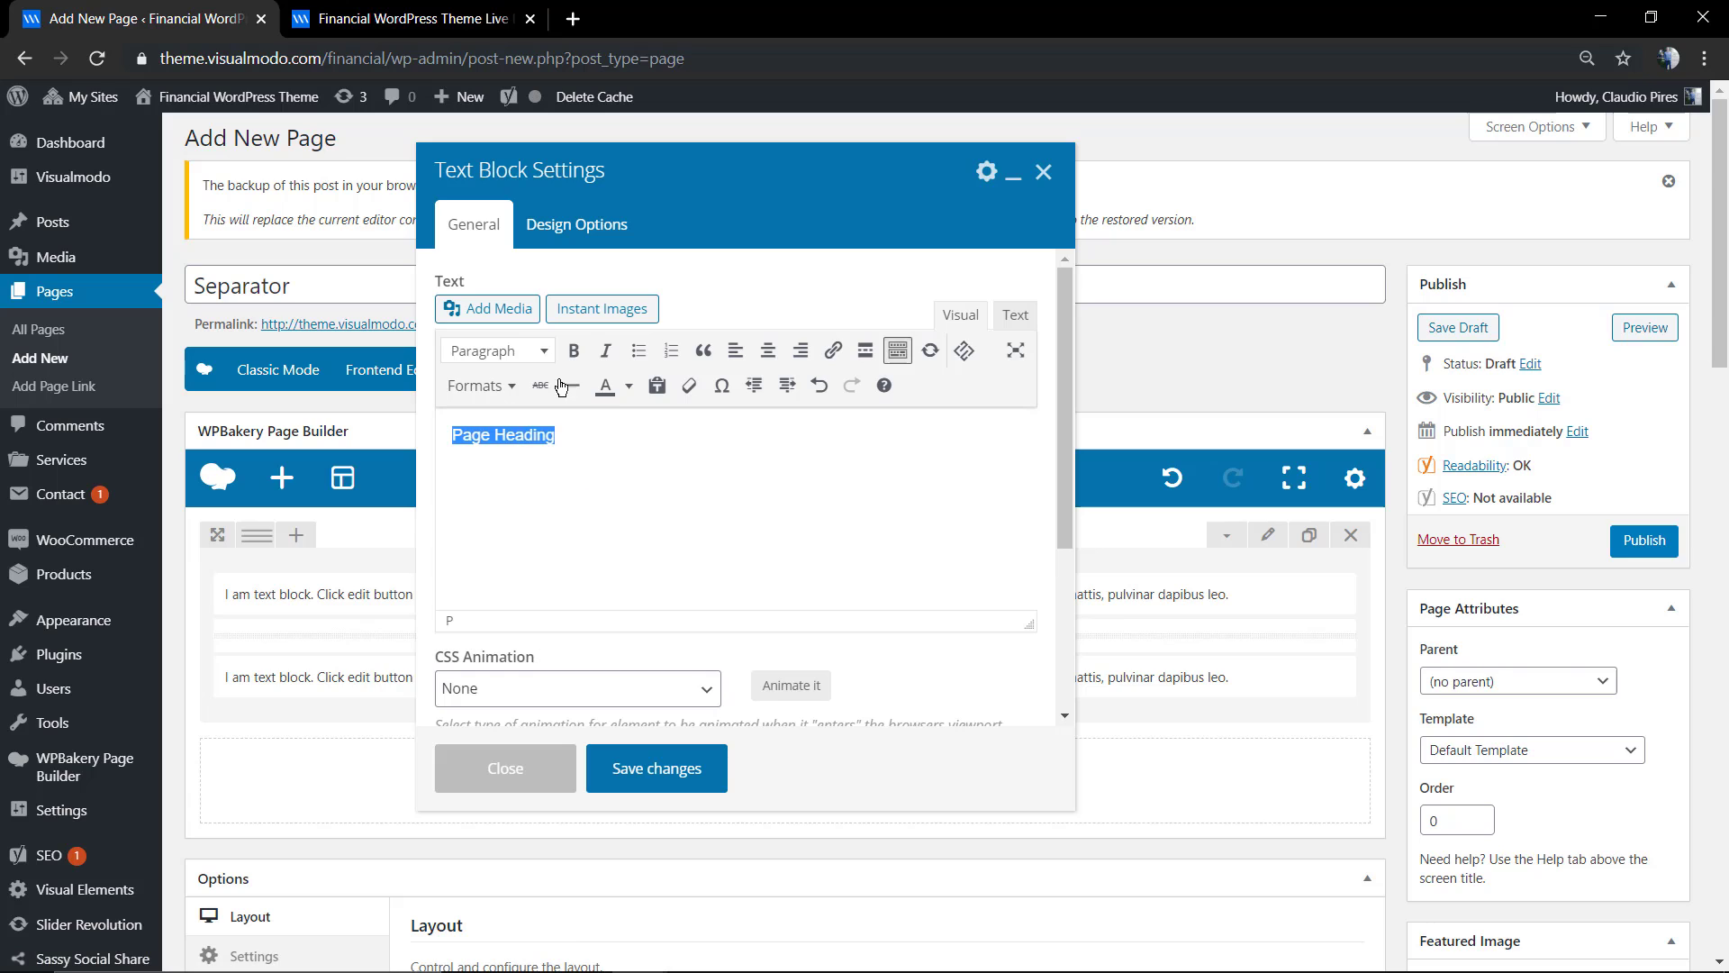
left_click(515, 353)
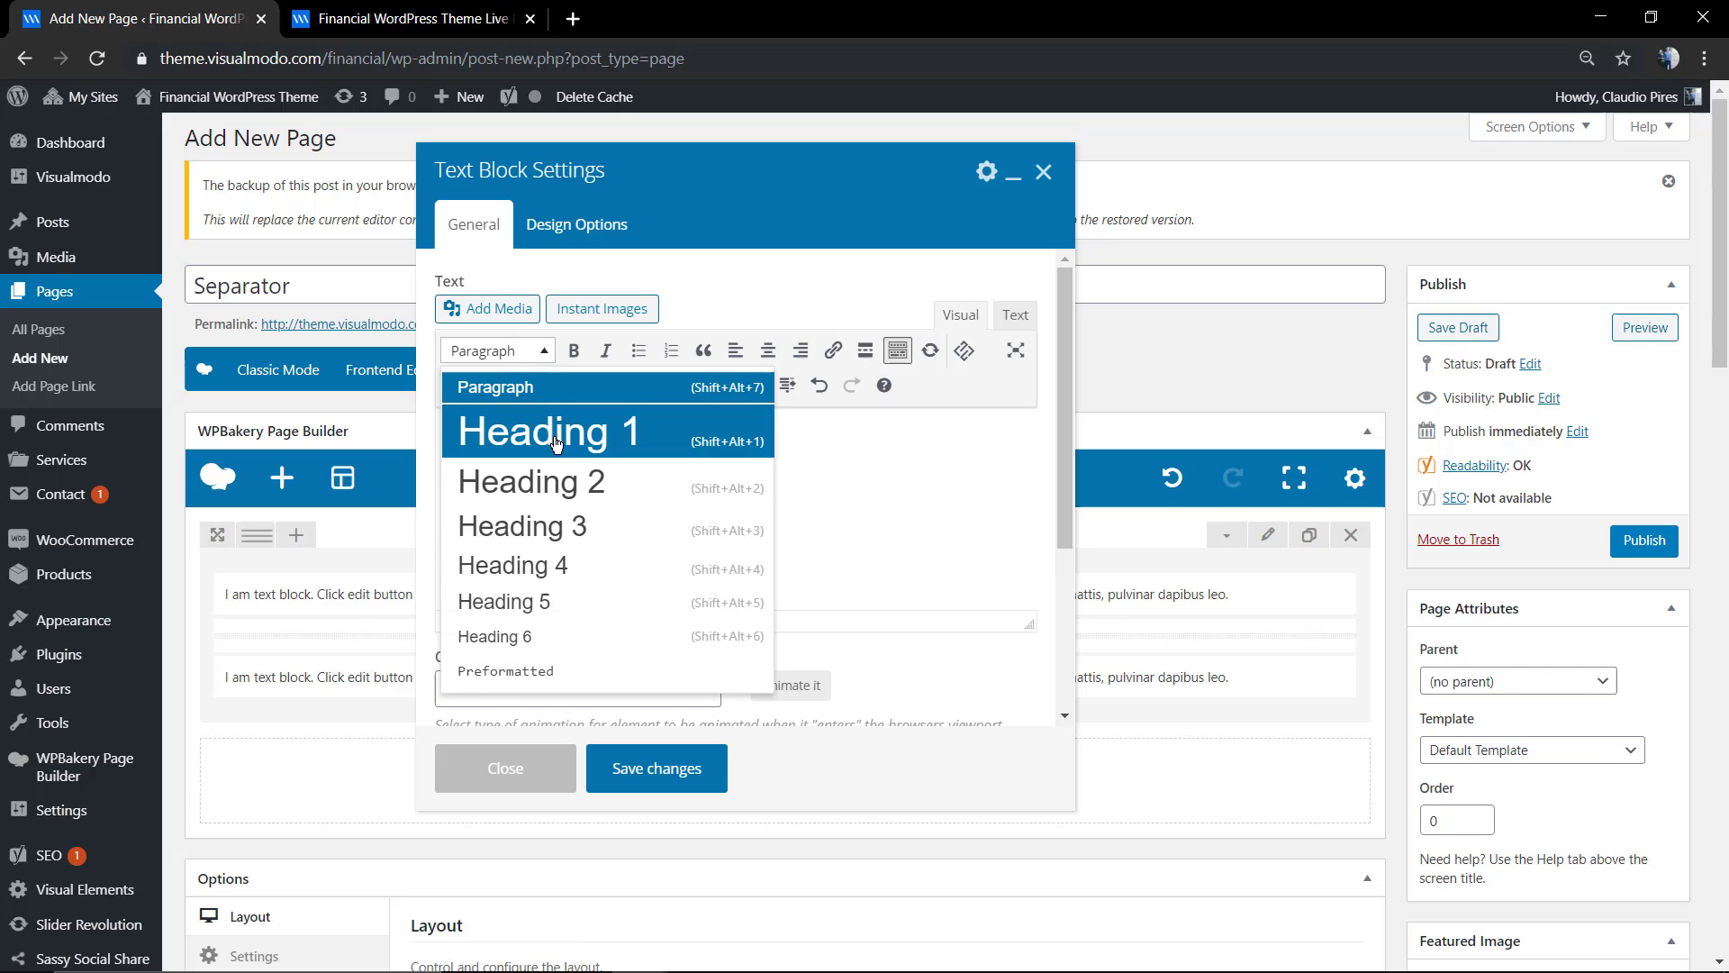
left_click(568, 481)
left_click(666, 767)
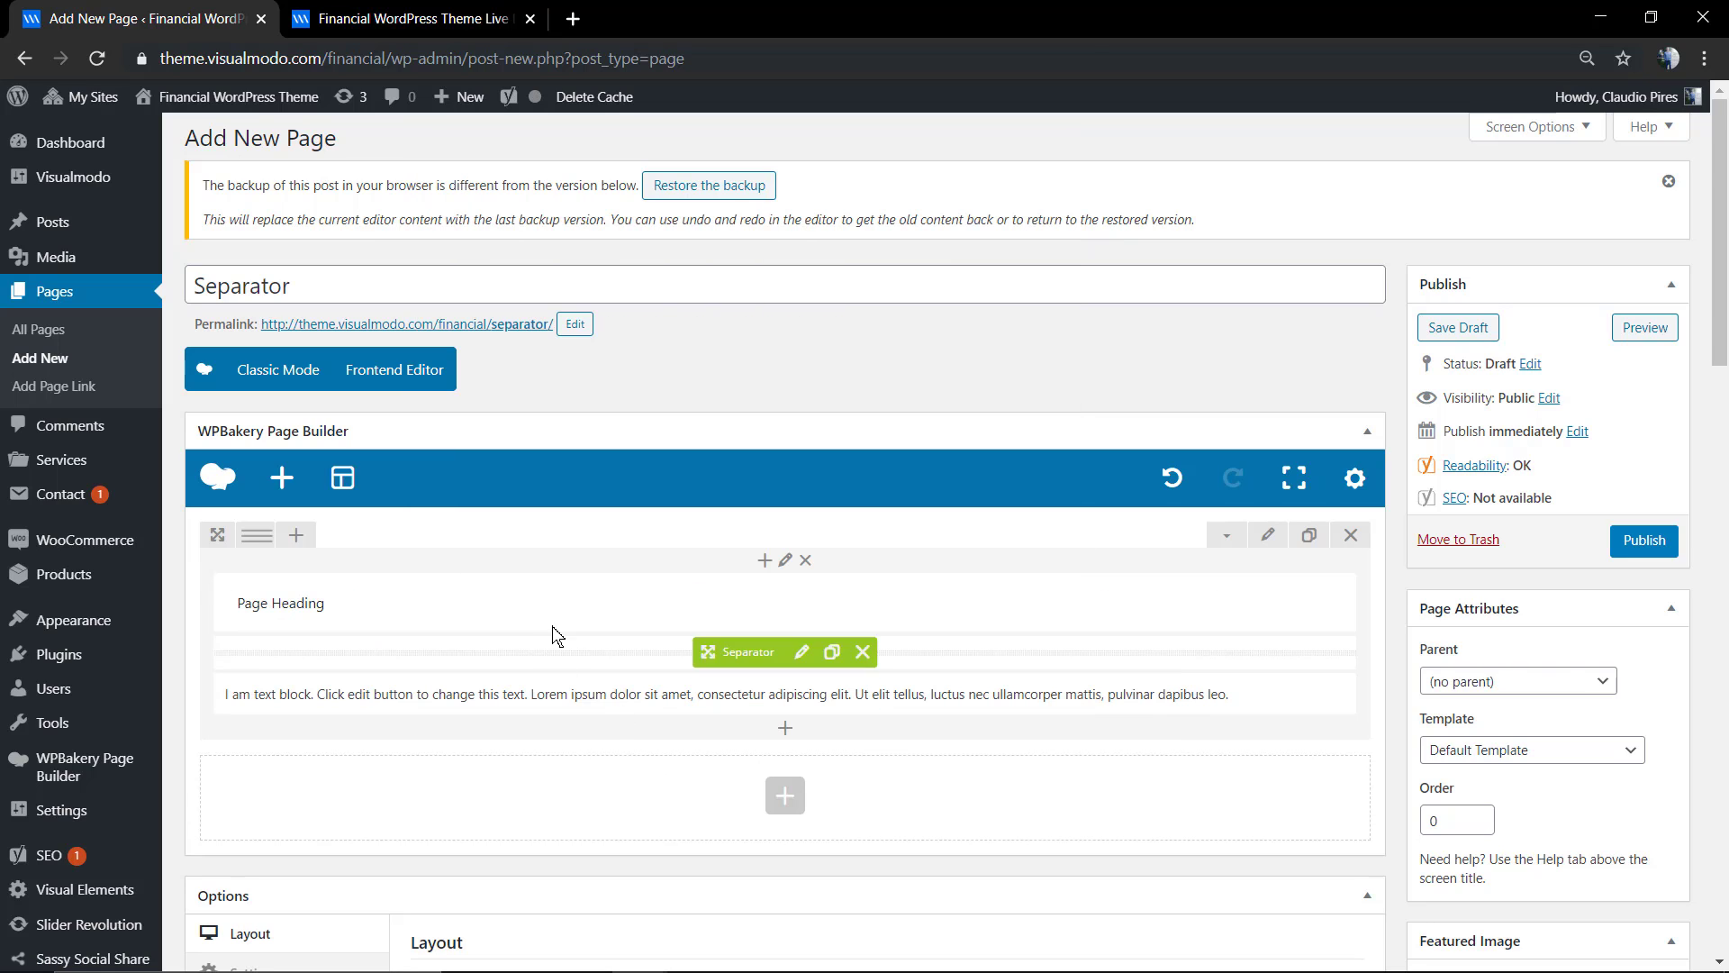
mouse_move(262, 542)
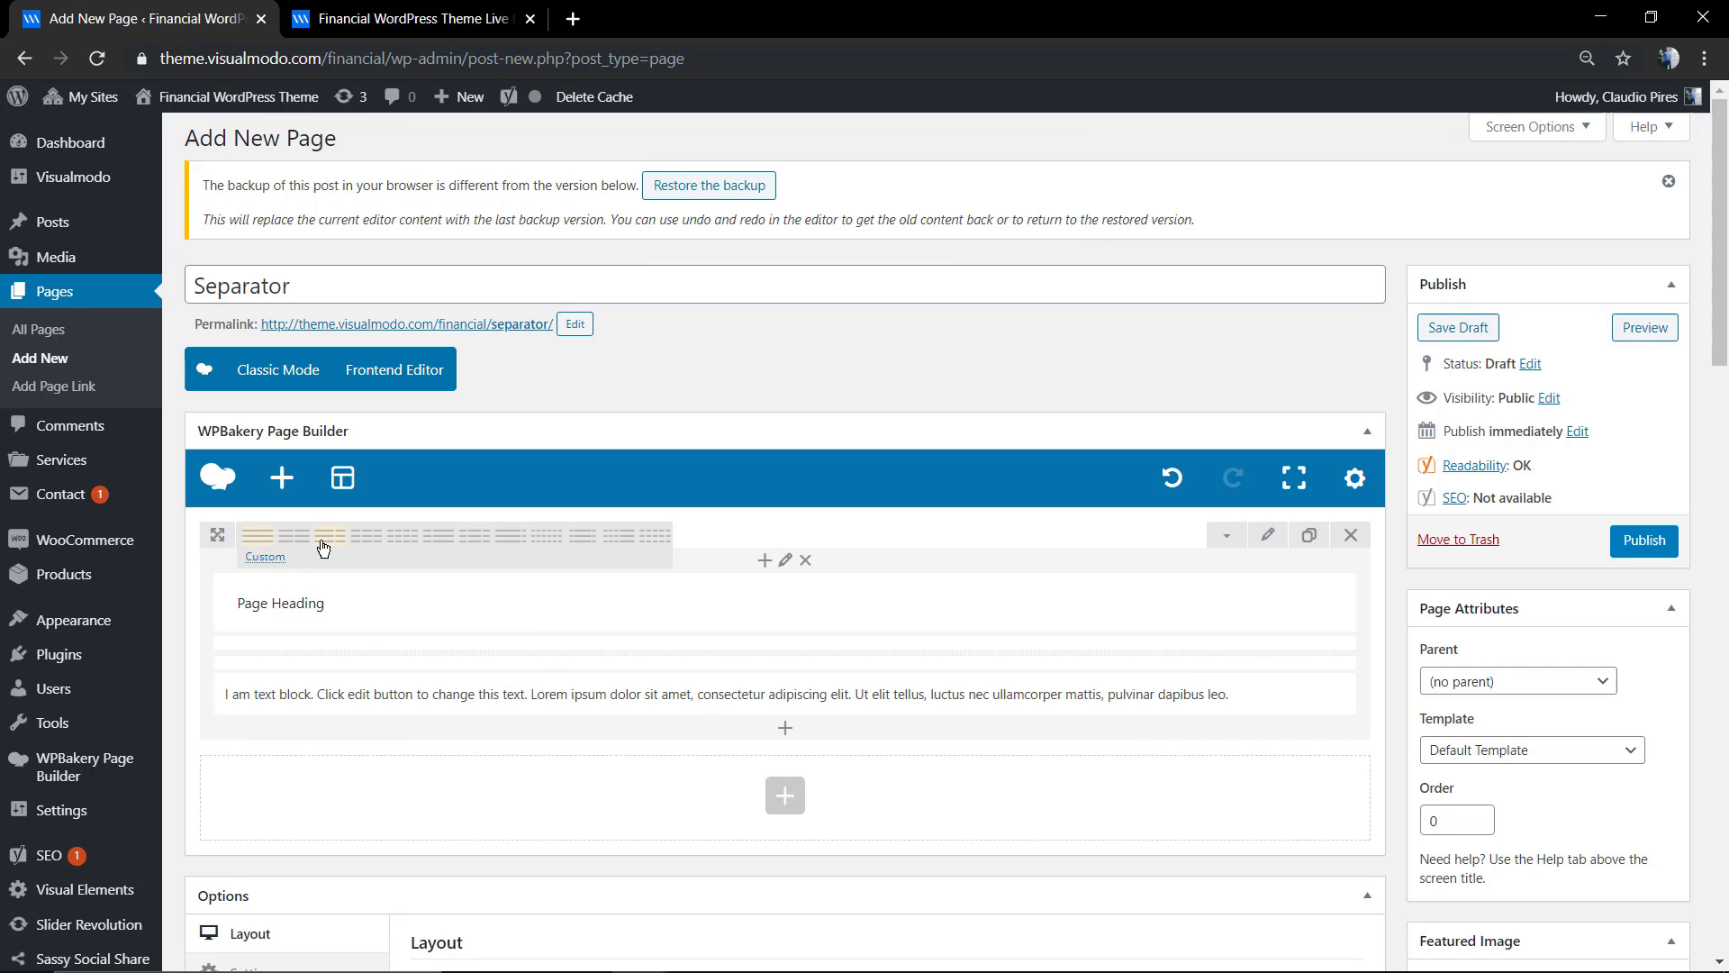
- Split the row into 1/2 + 1/2 columns and make it a full height row
left_click(304, 546)
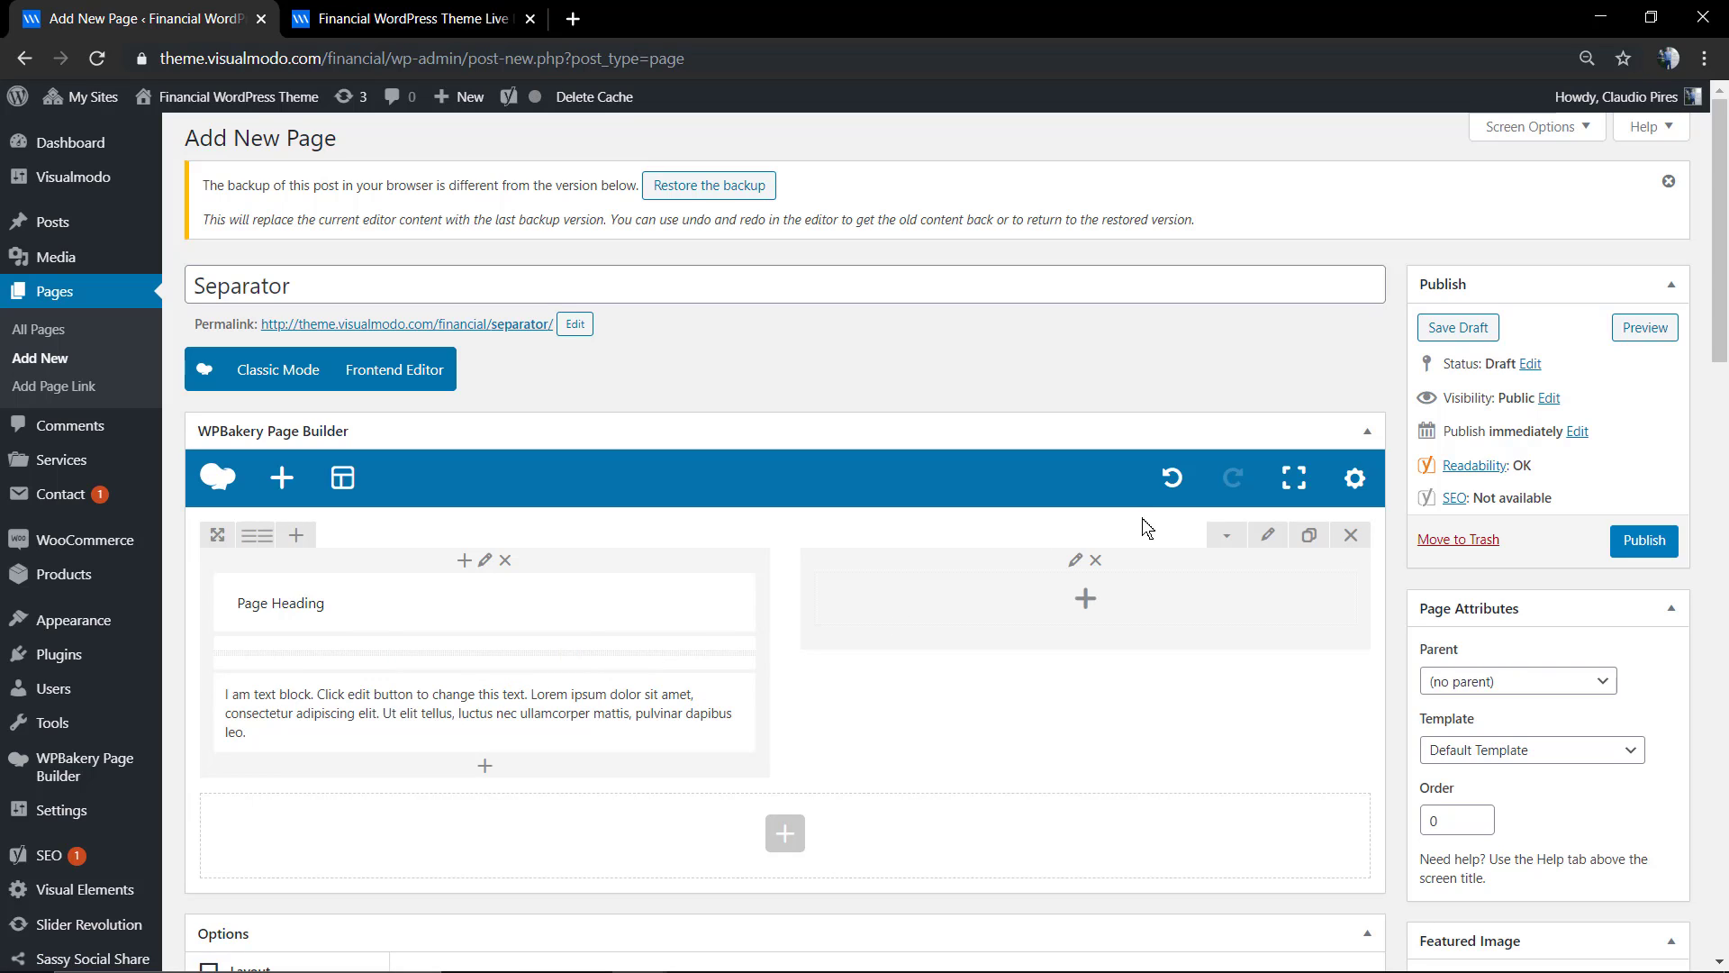
left_click(1269, 535)
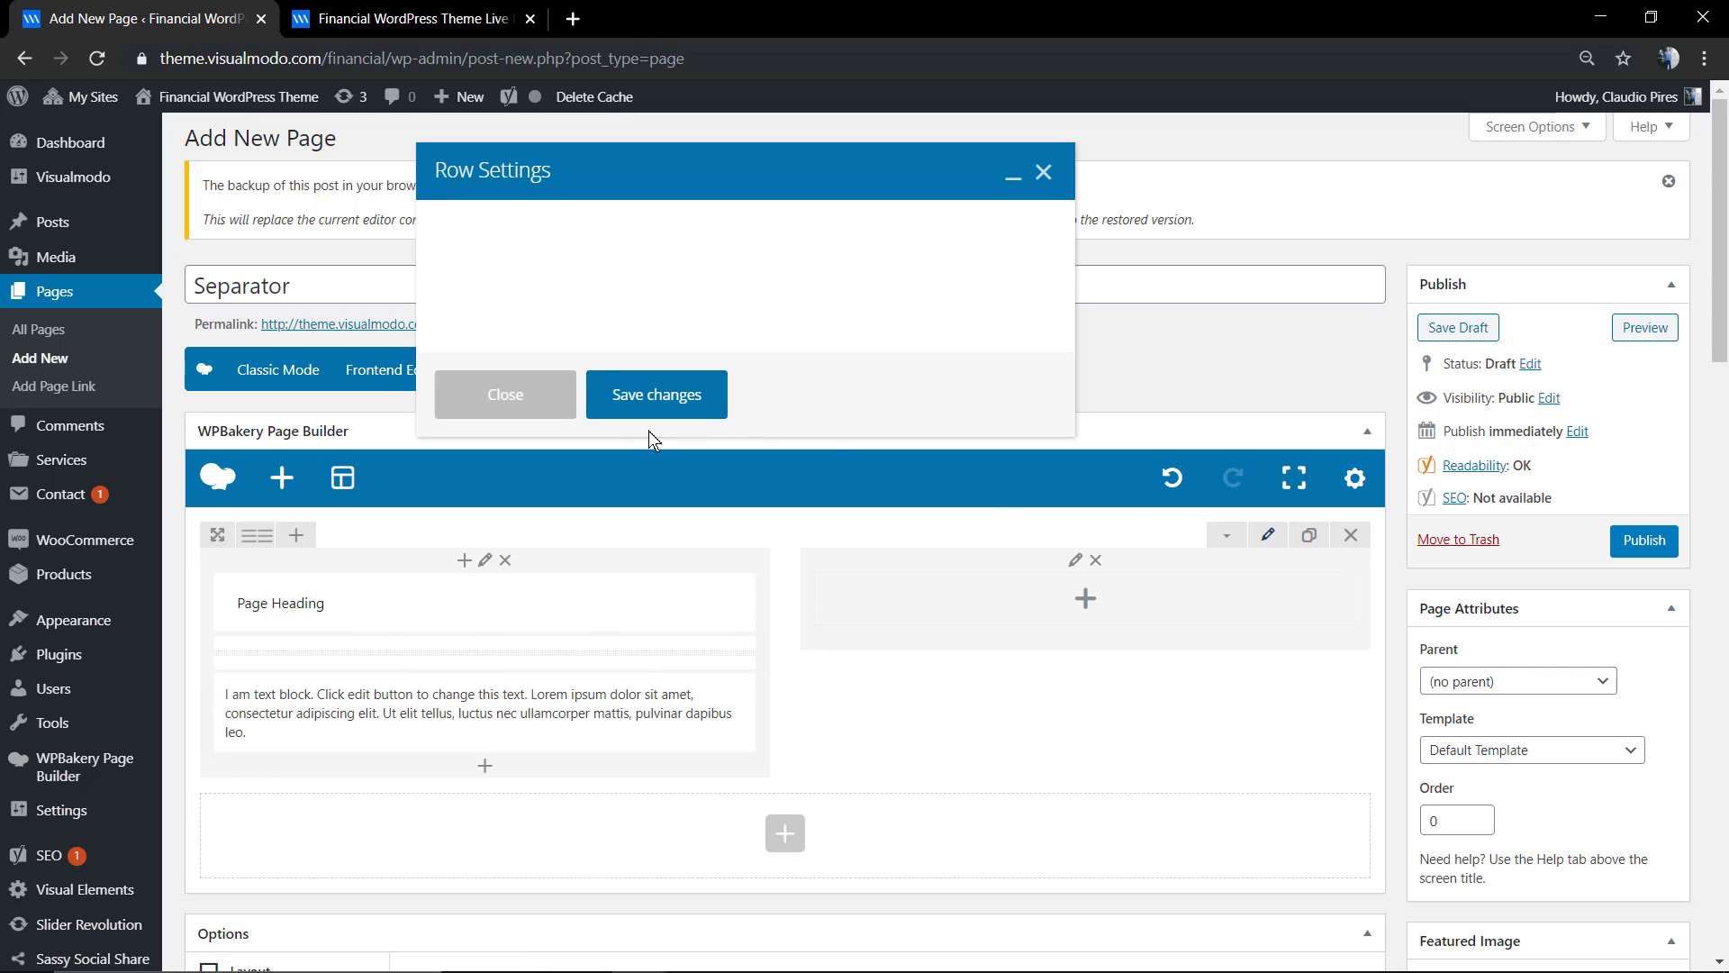
left_click(468, 532)
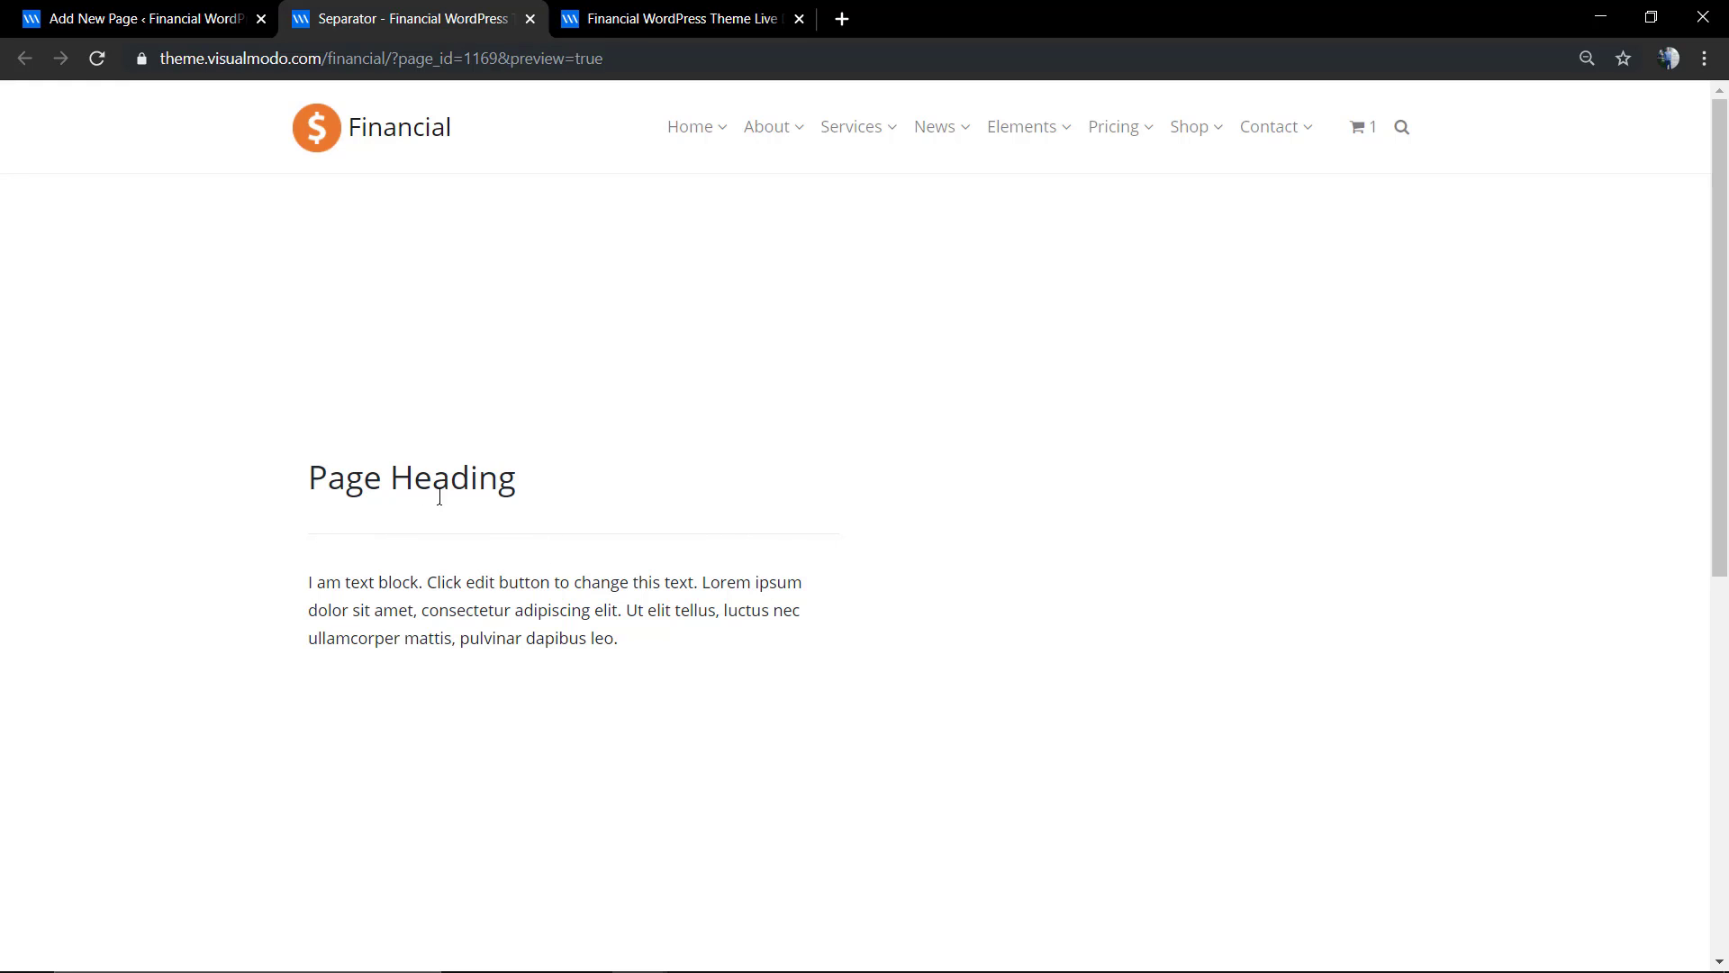
- Make the separator black and preview the page
left_click(192, 14)
left_click(500, 662)
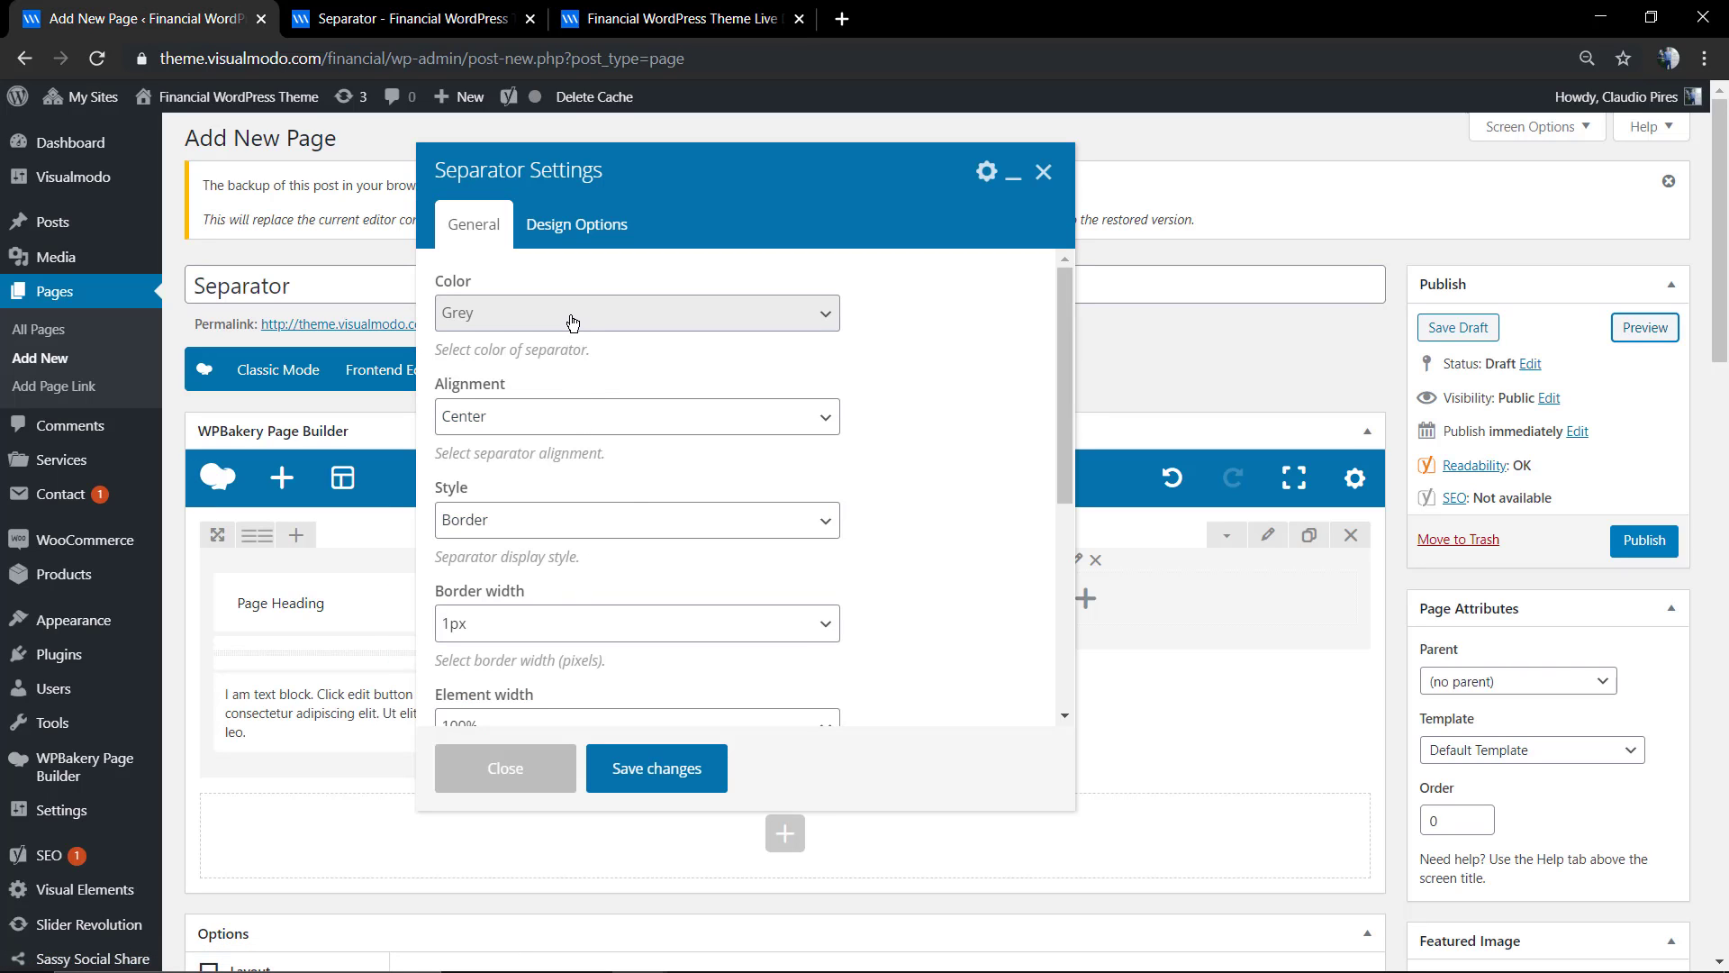
left_click(573, 322)
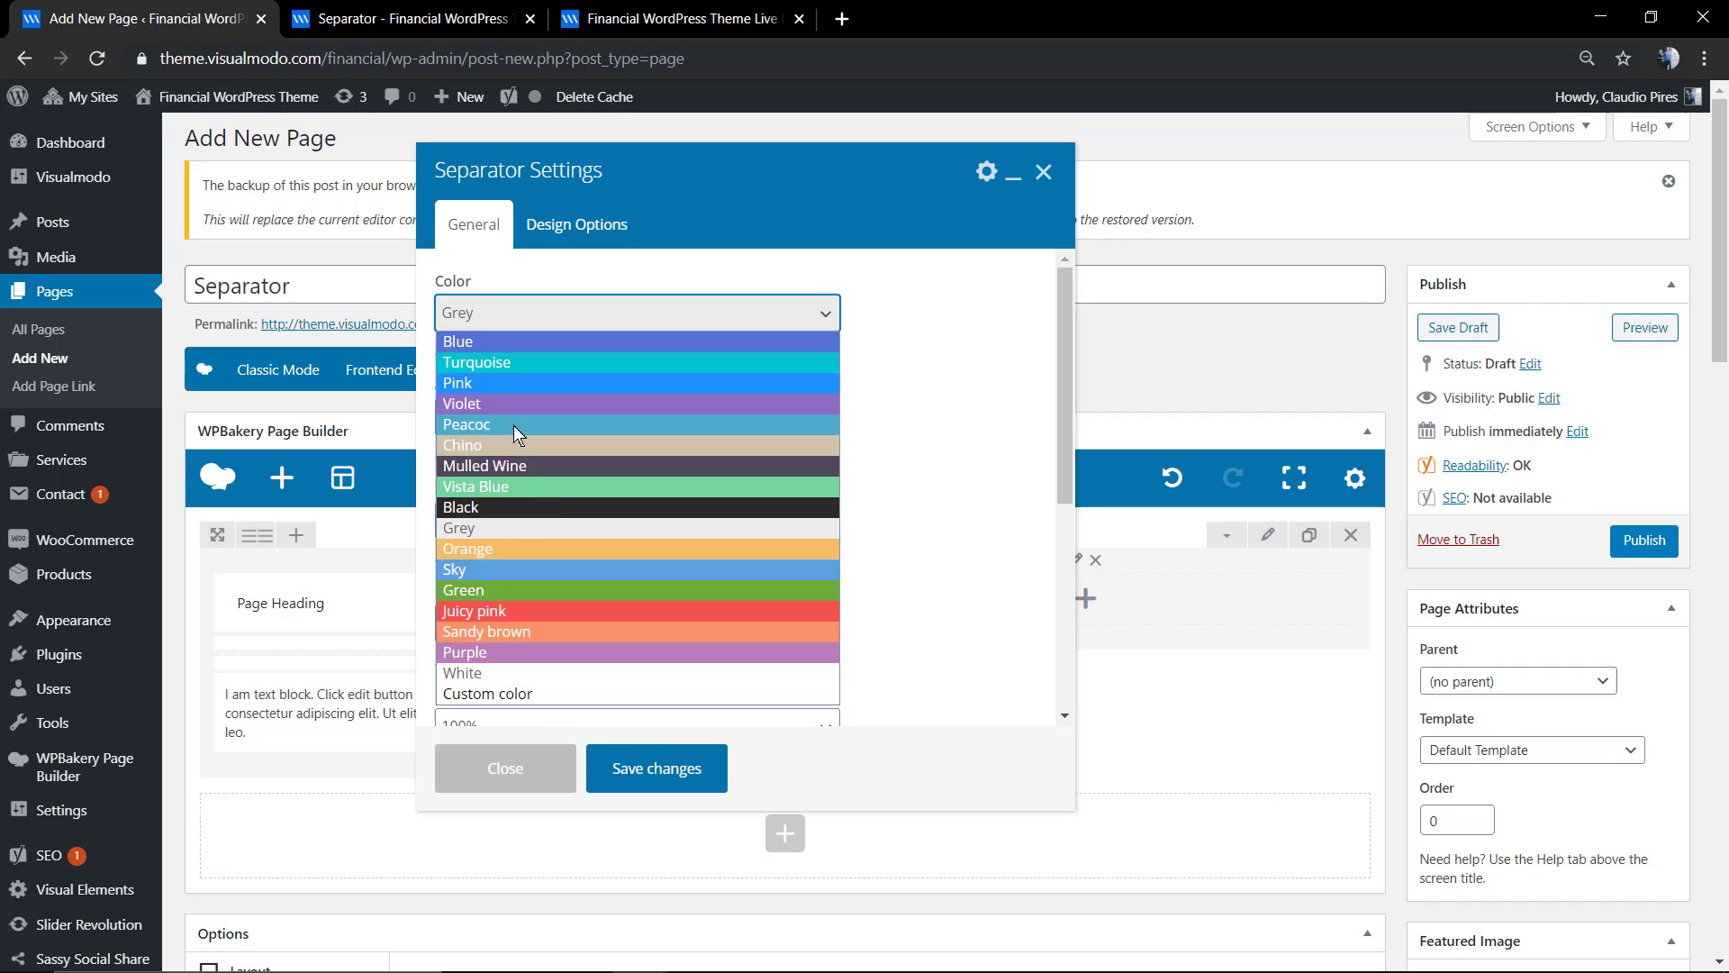
left_click(559, 505)
left_click(635, 782)
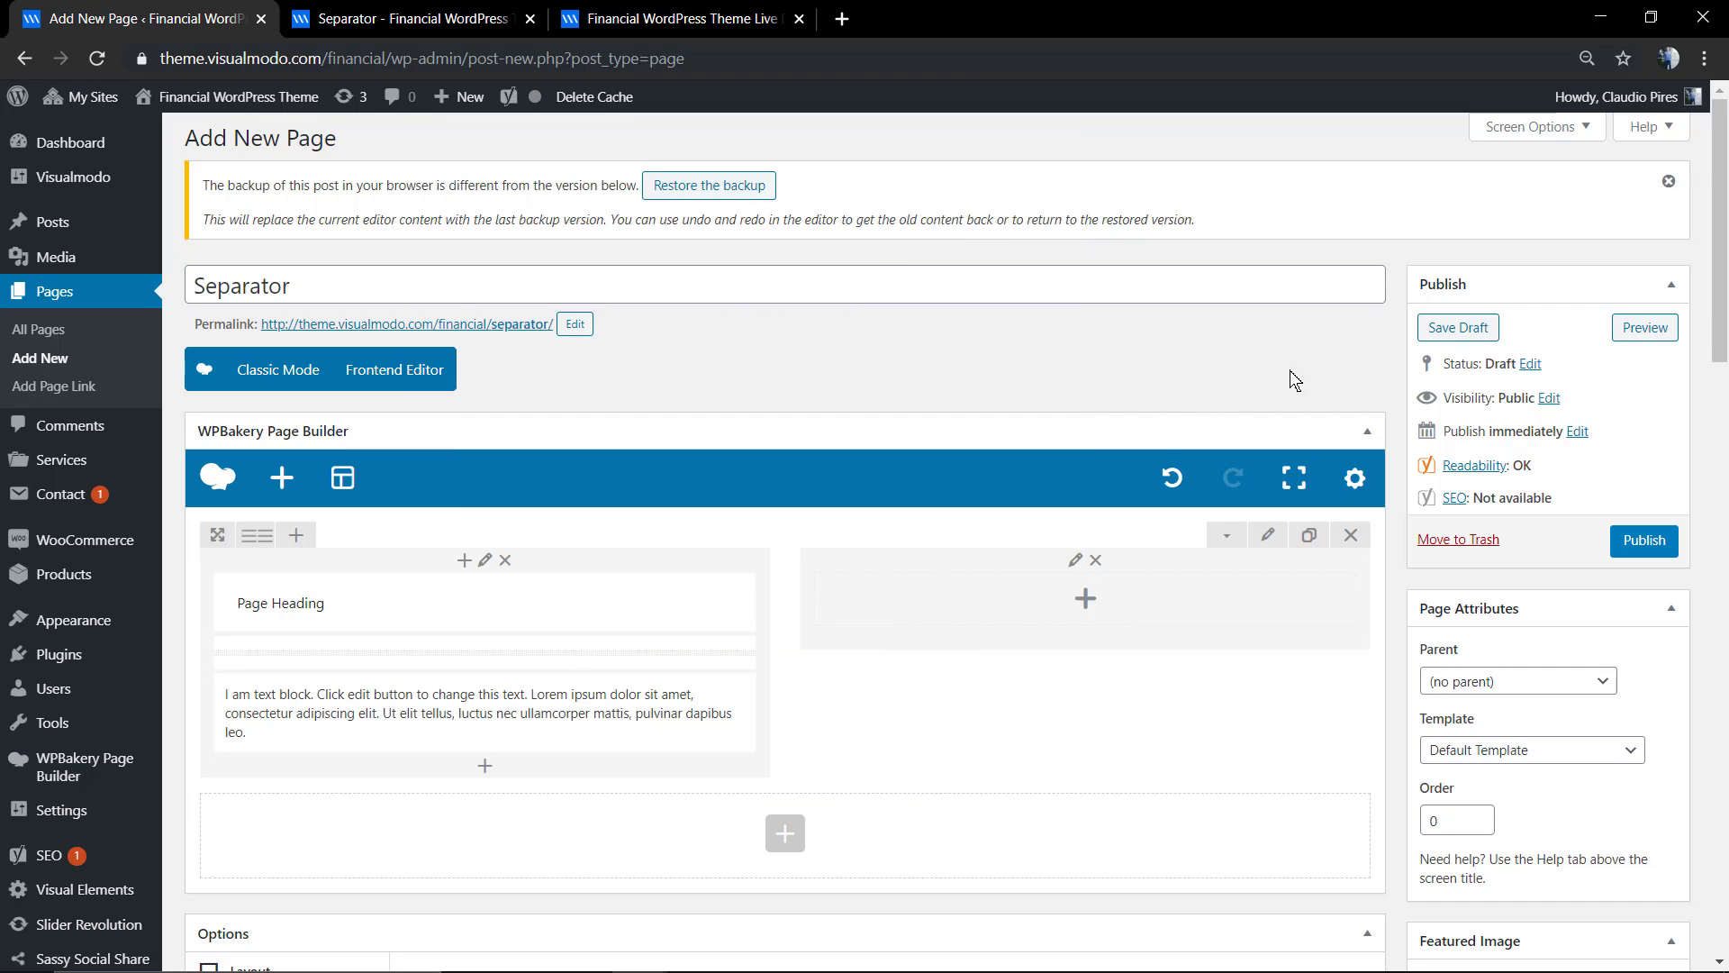
left_click(1635, 329)
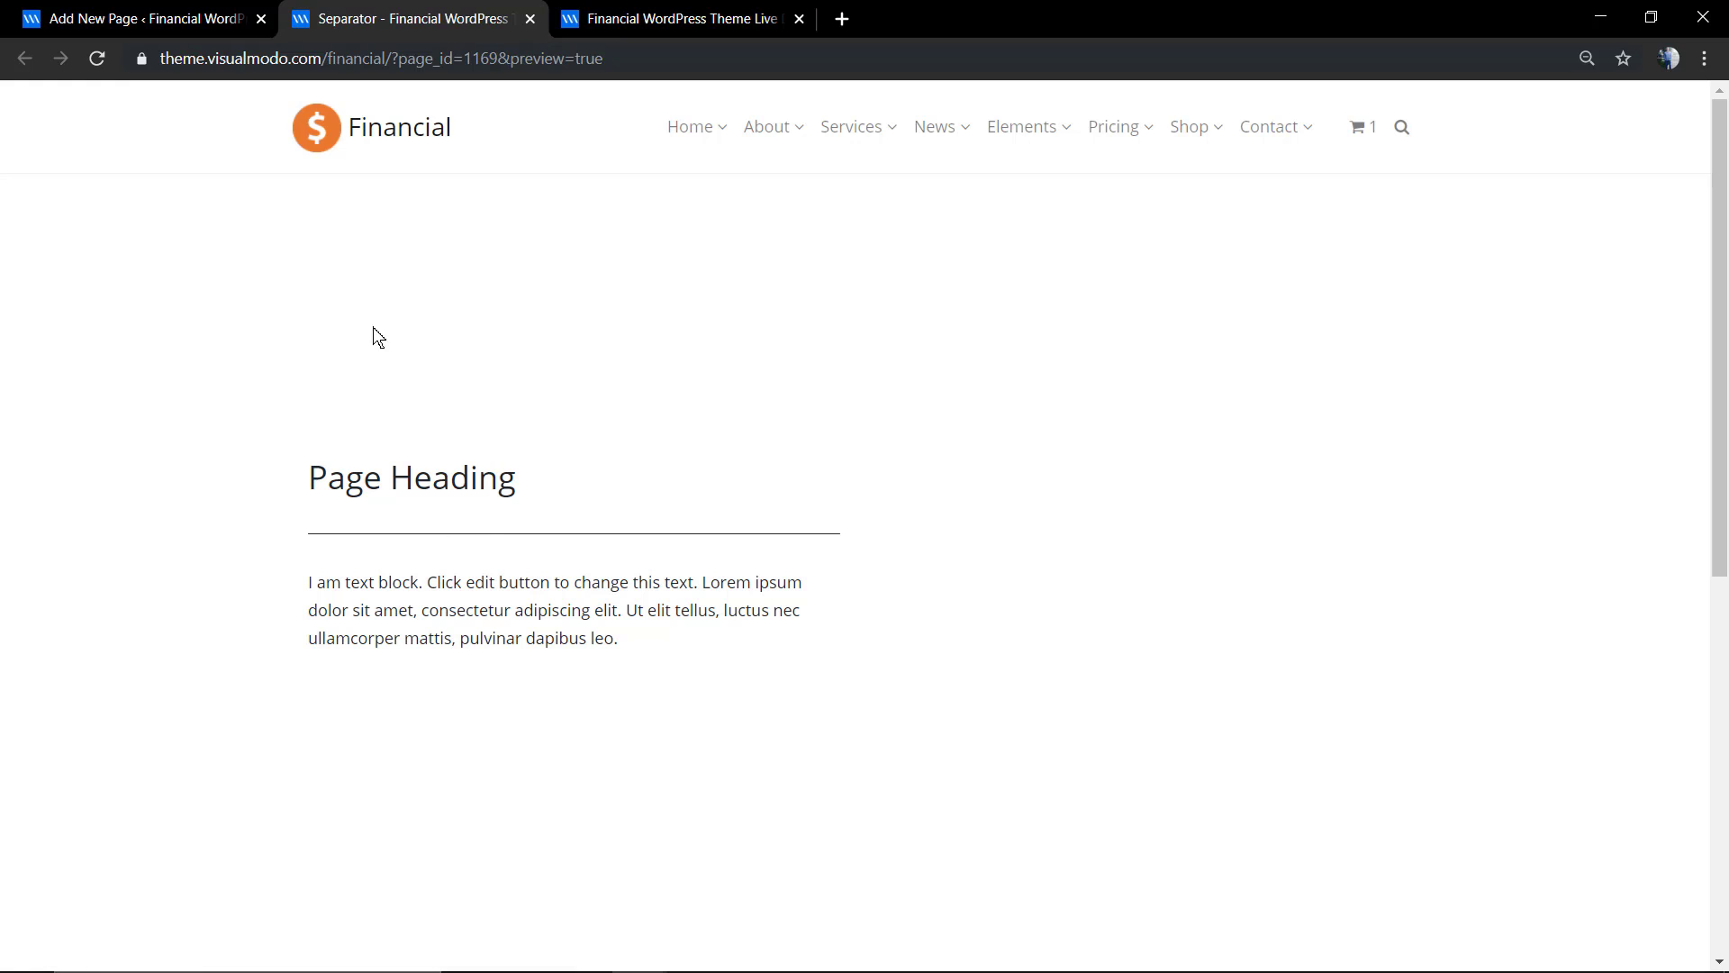
- Give the separator Border style with a 3px line width and preview it
left_click(203, 15)
left_click(498, 652)
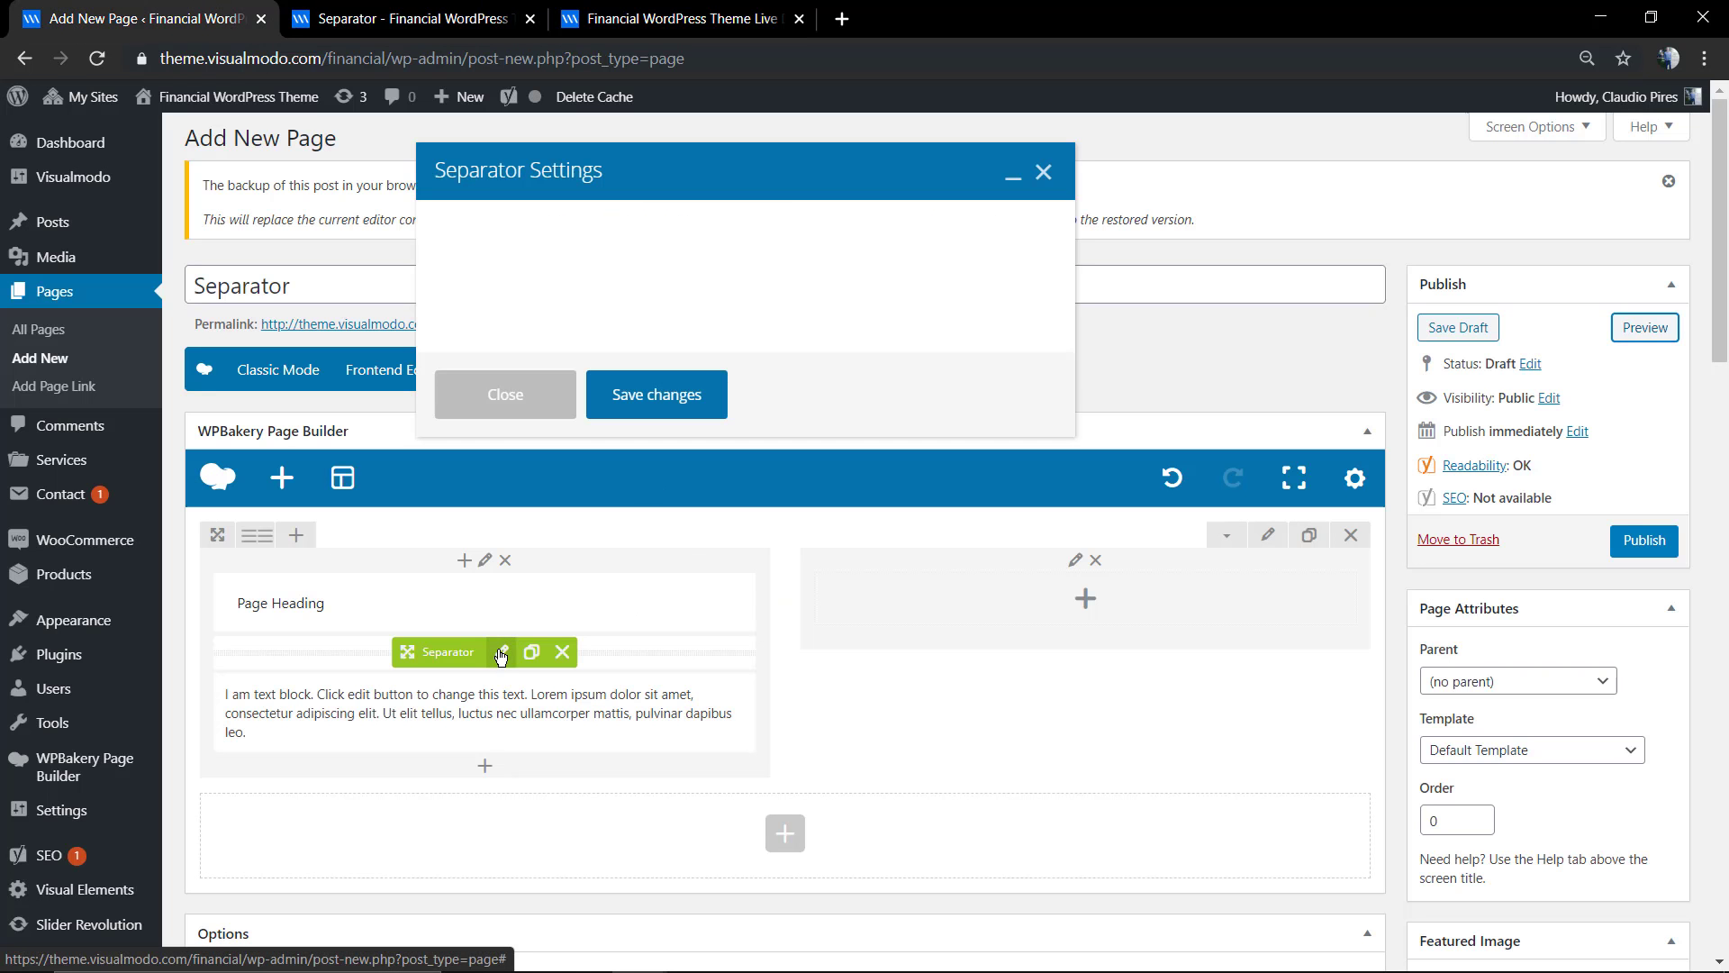
left_click(589, 520)
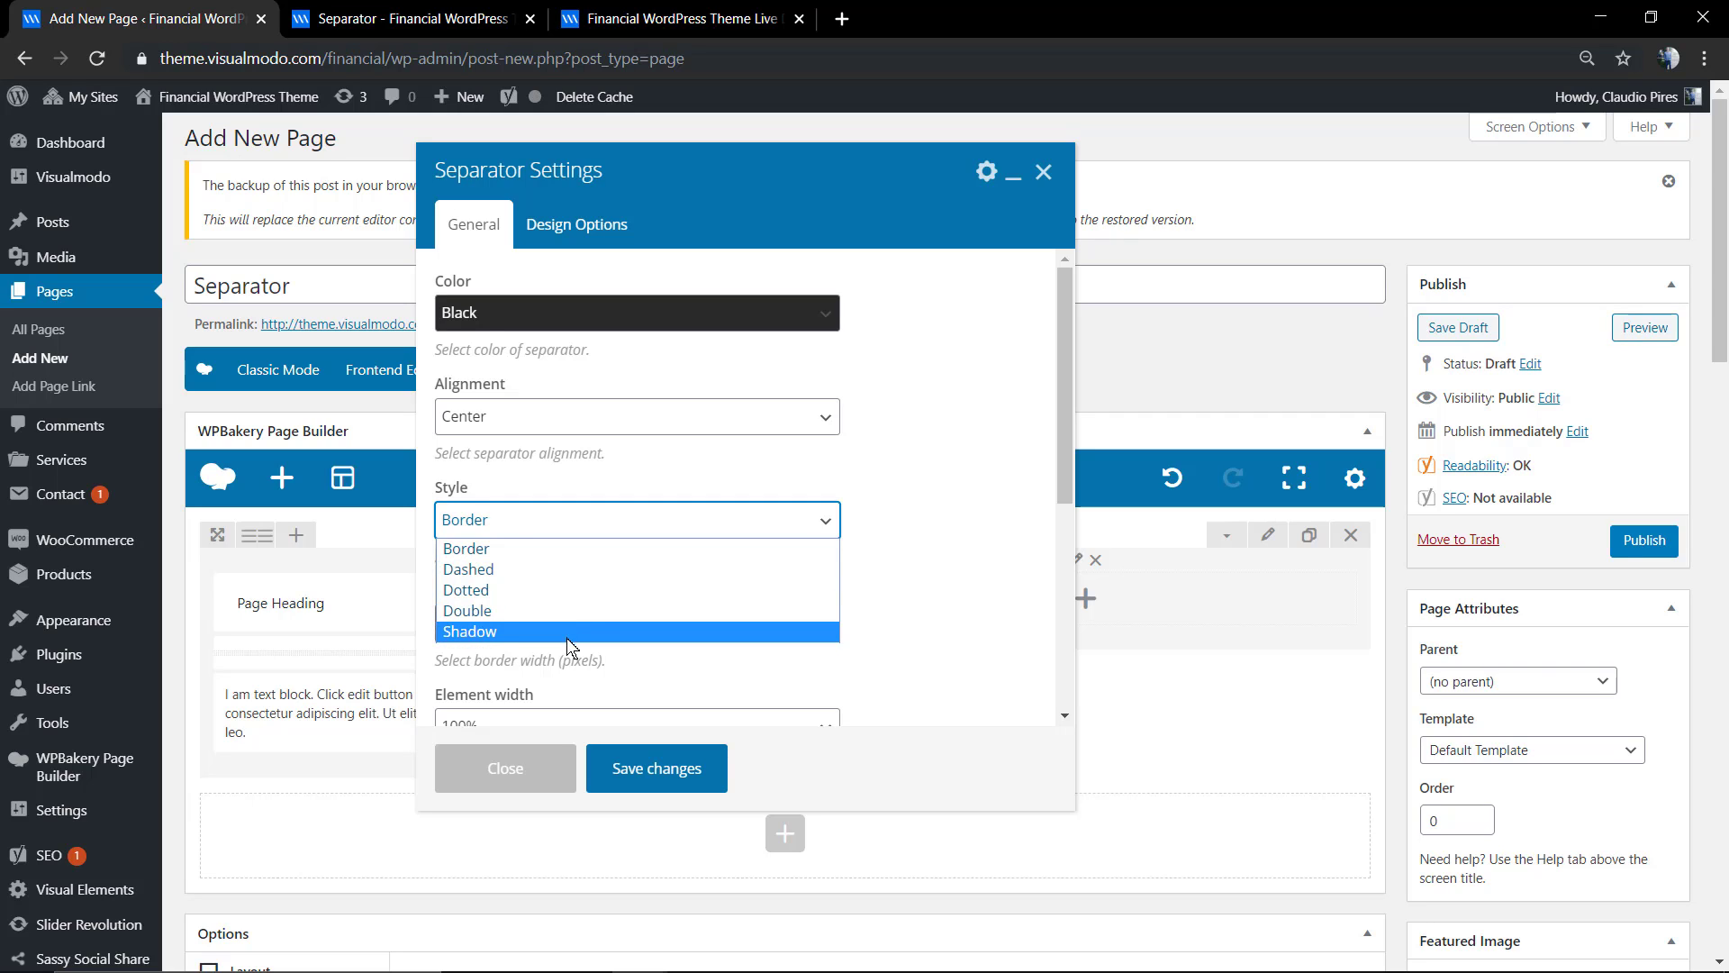
left_click(550, 554)
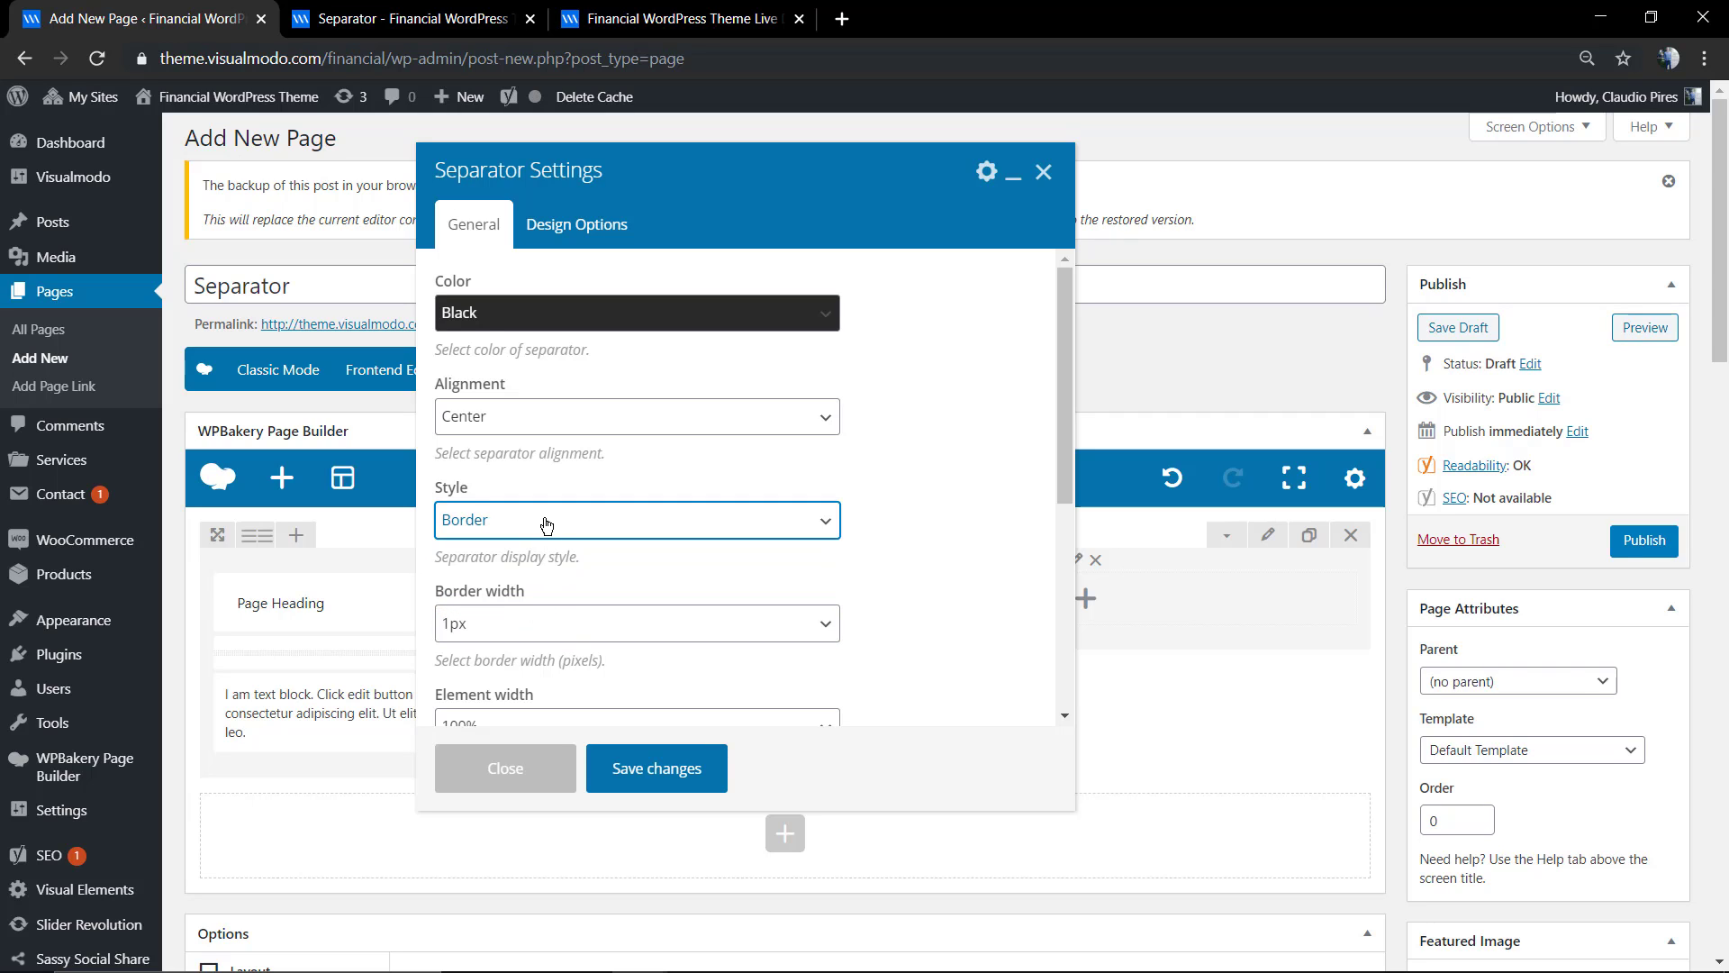
left_click(549, 623)
left_click(523, 690)
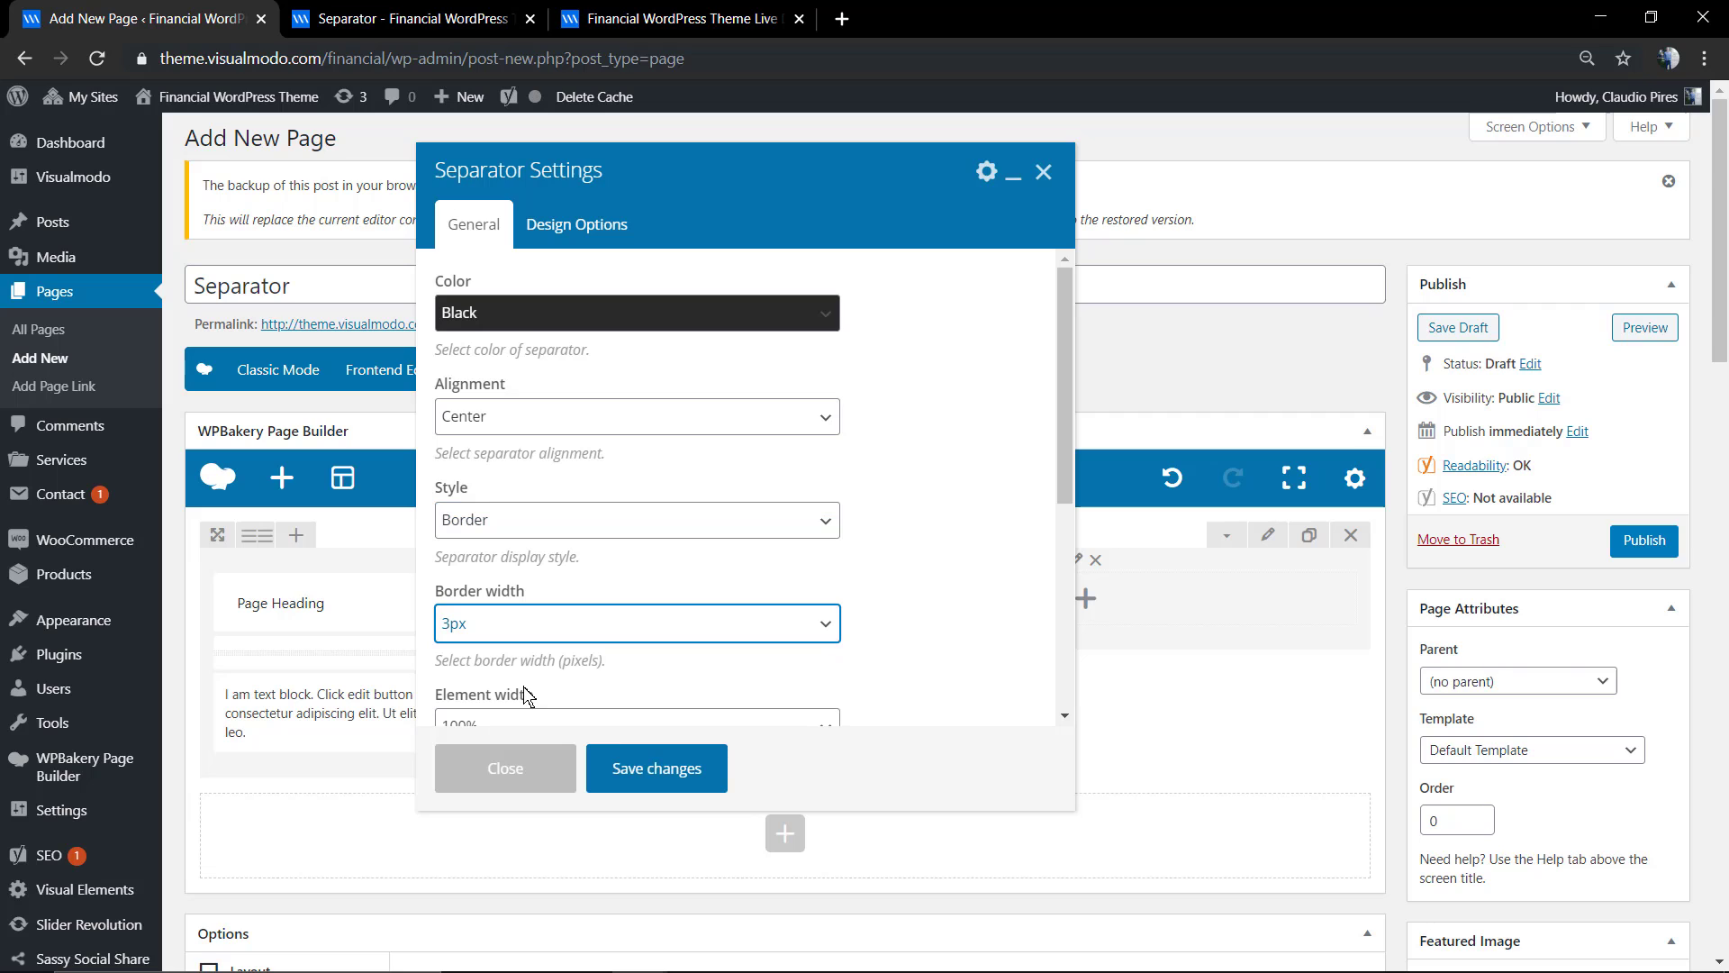
left_click(645, 767)
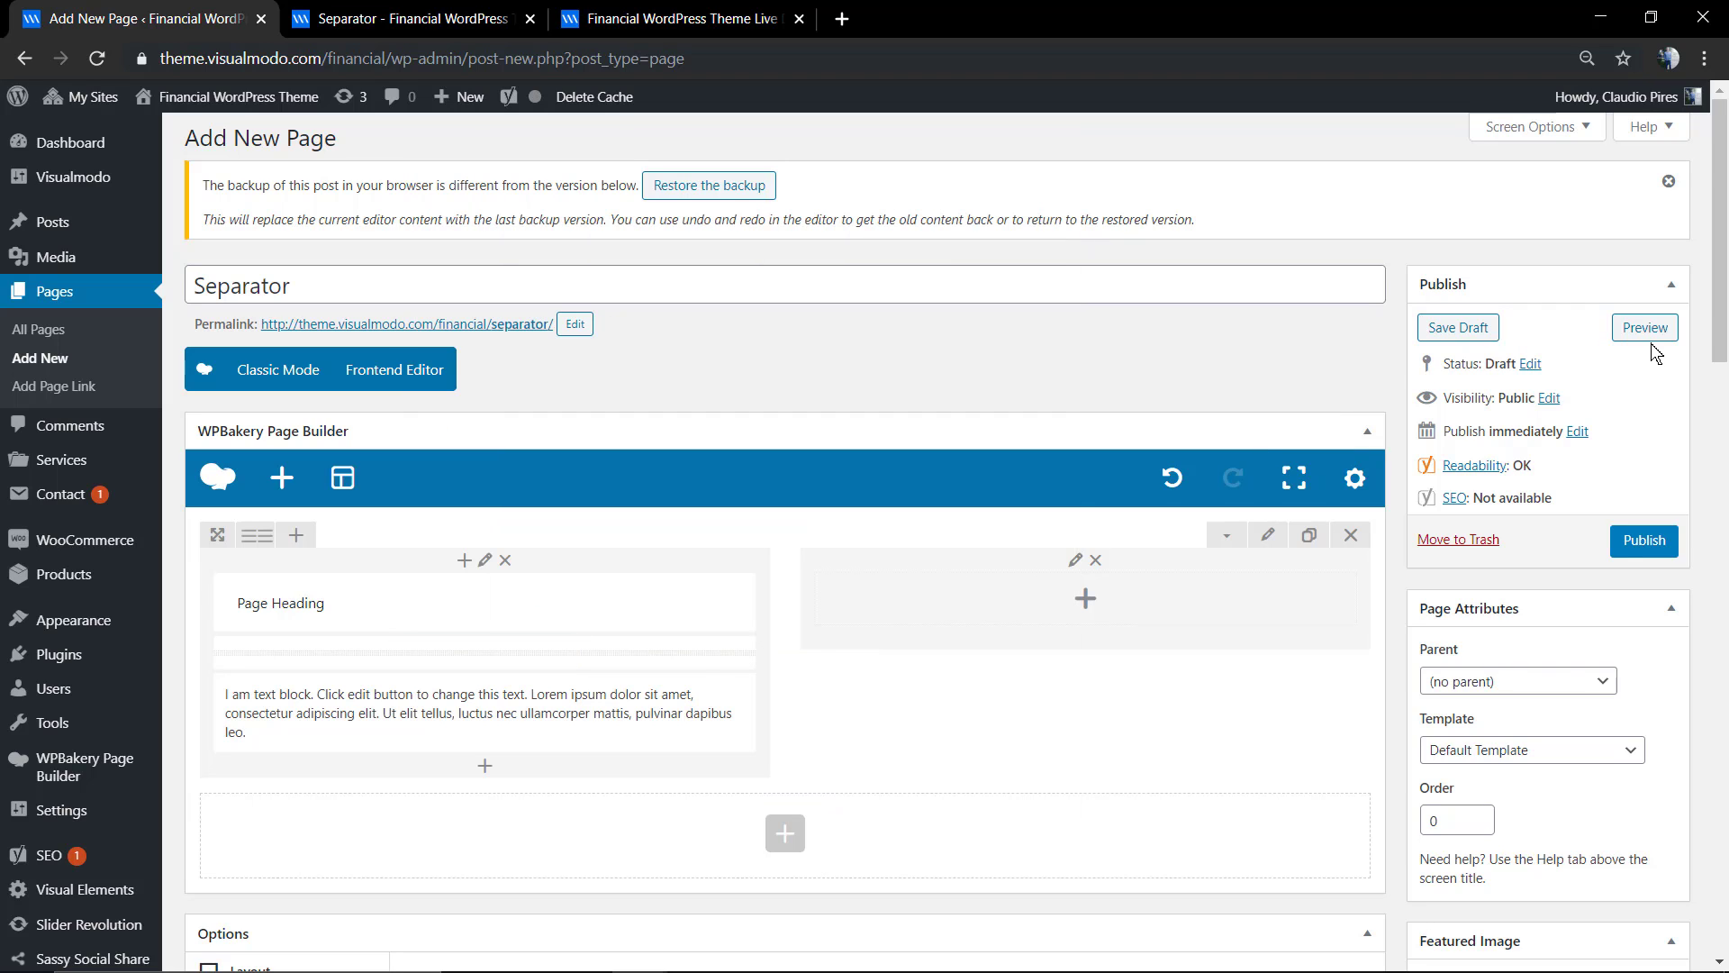
left_click(1645, 330)
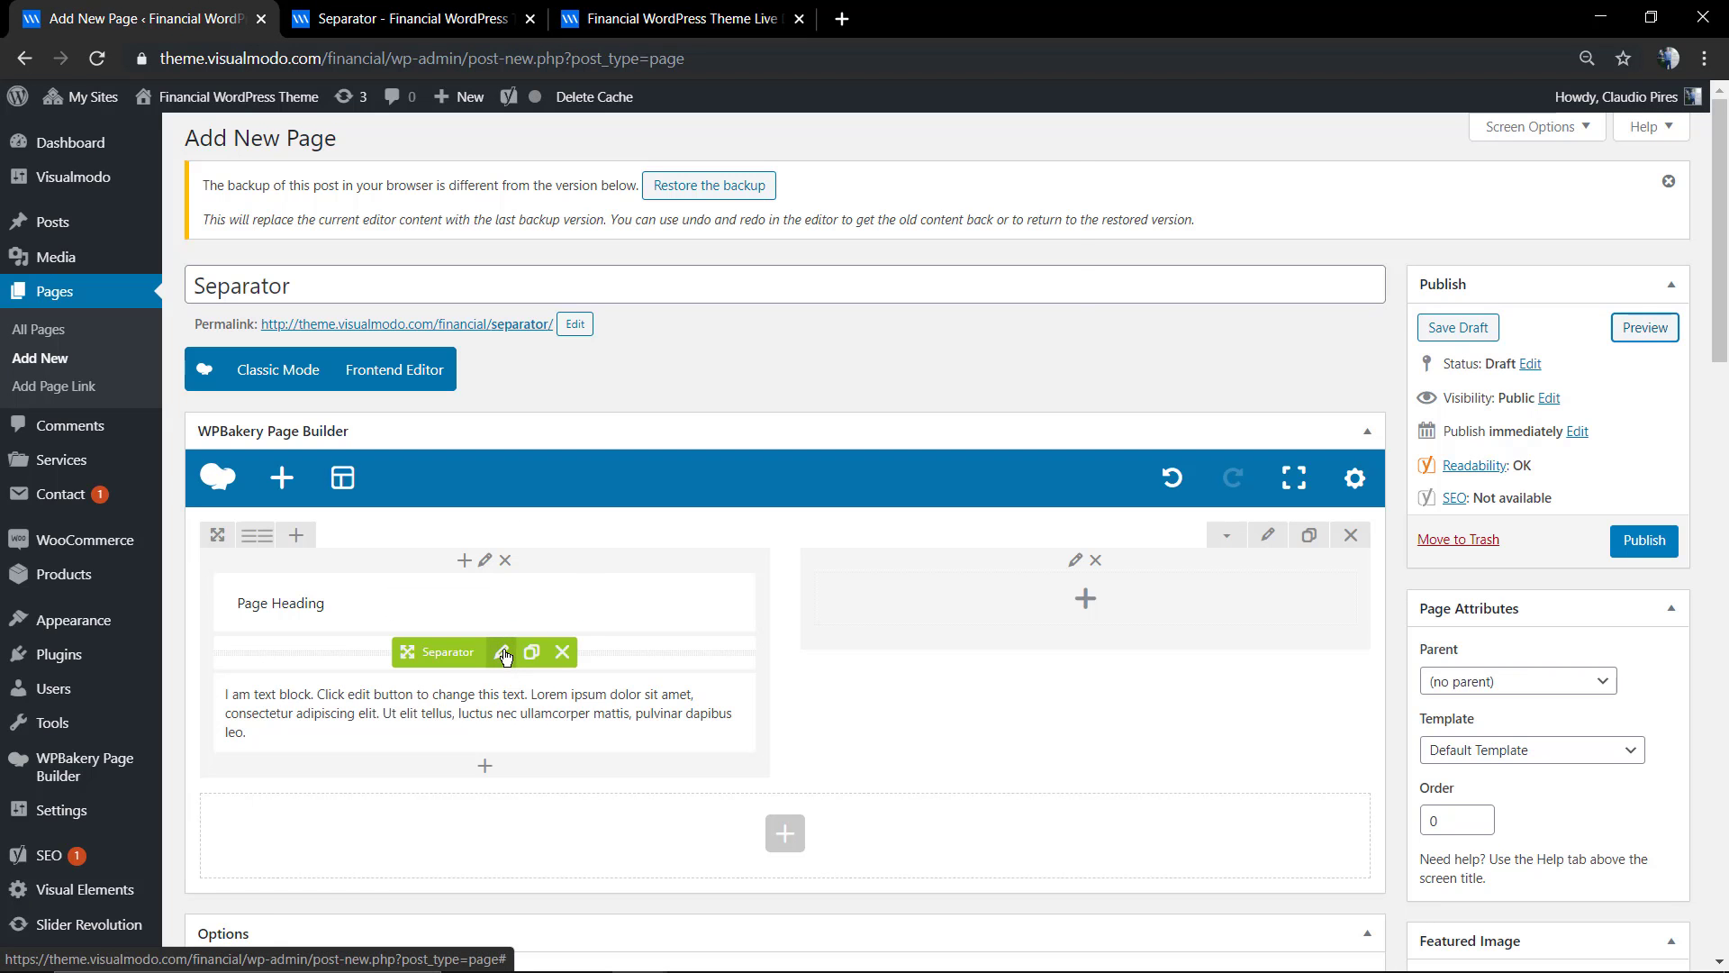
- Shorten the separator to 20% element width and preview the result
left_click(505, 654)
scroll(577, 554, "down", 2)
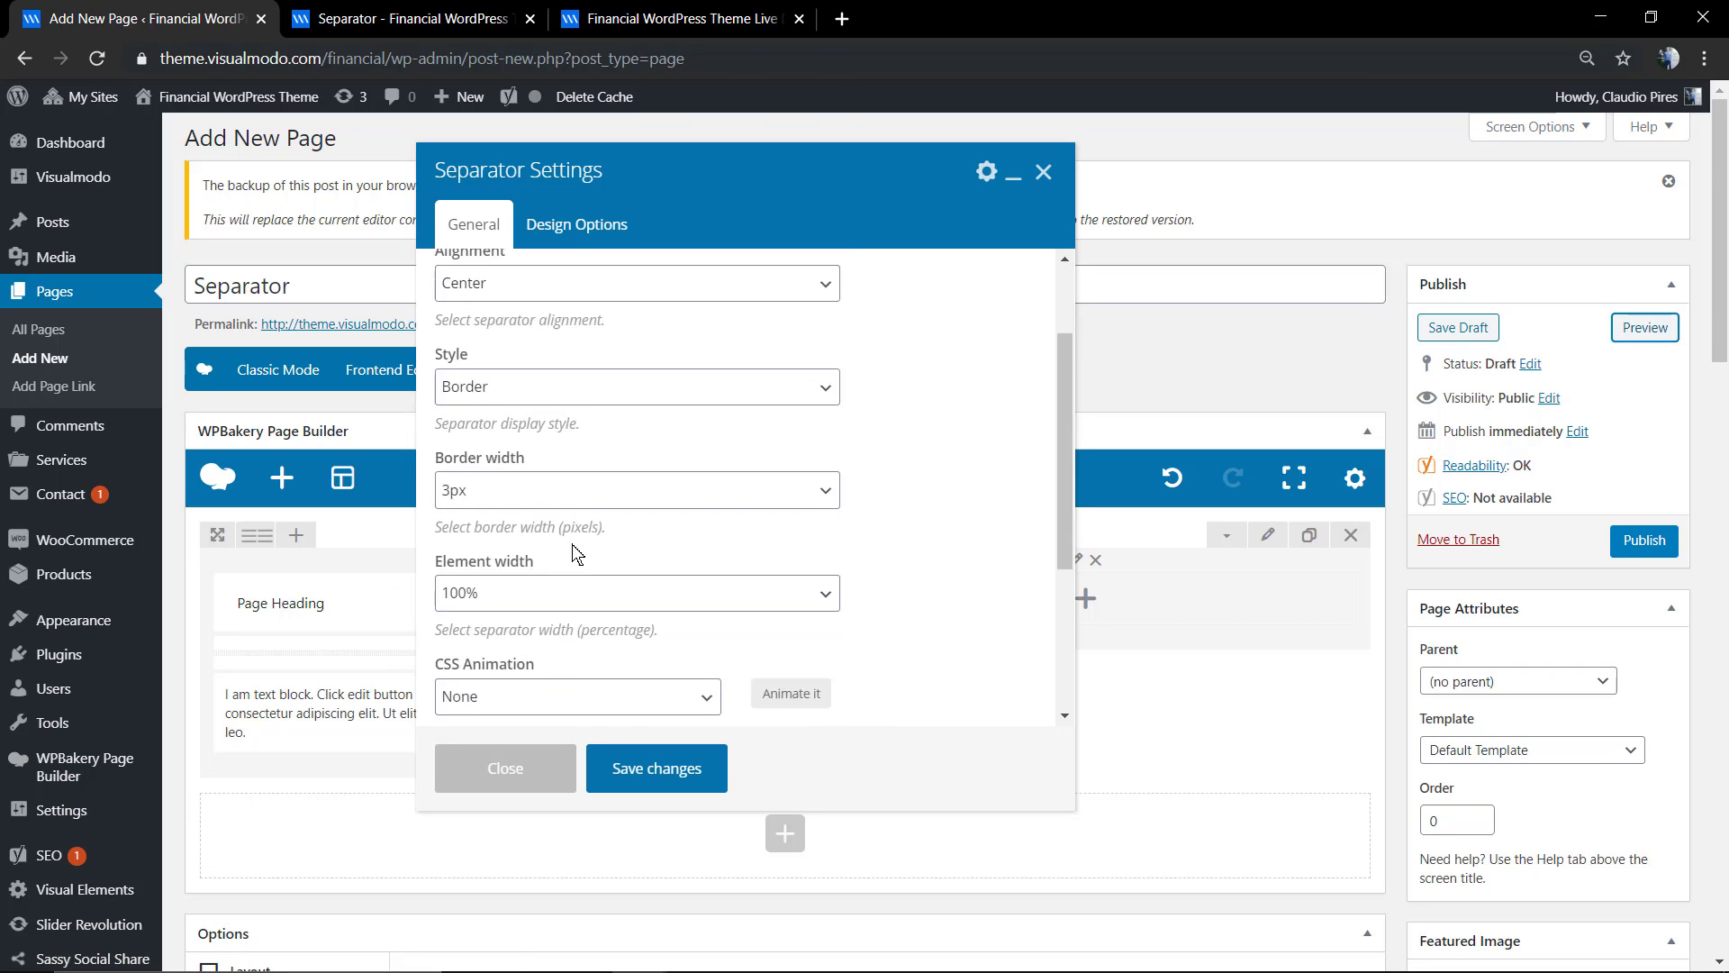
scroll(576, 554, "down", 1)
left_click(579, 543)
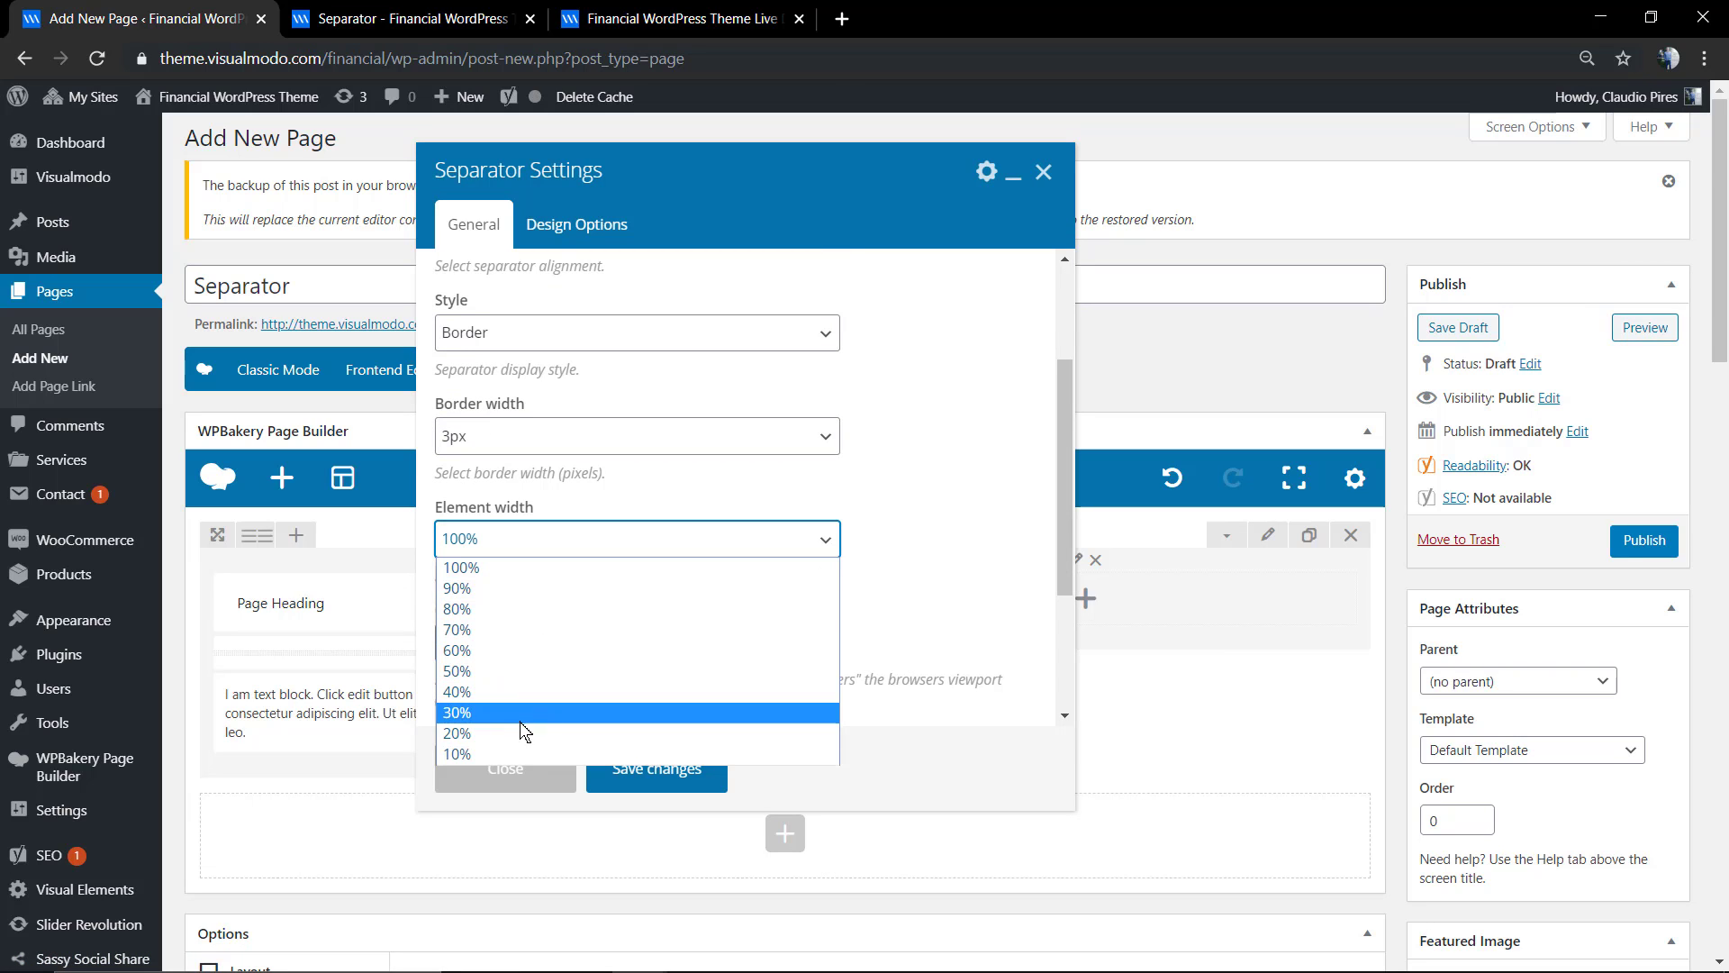
left_click(526, 732)
left_click(682, 763)
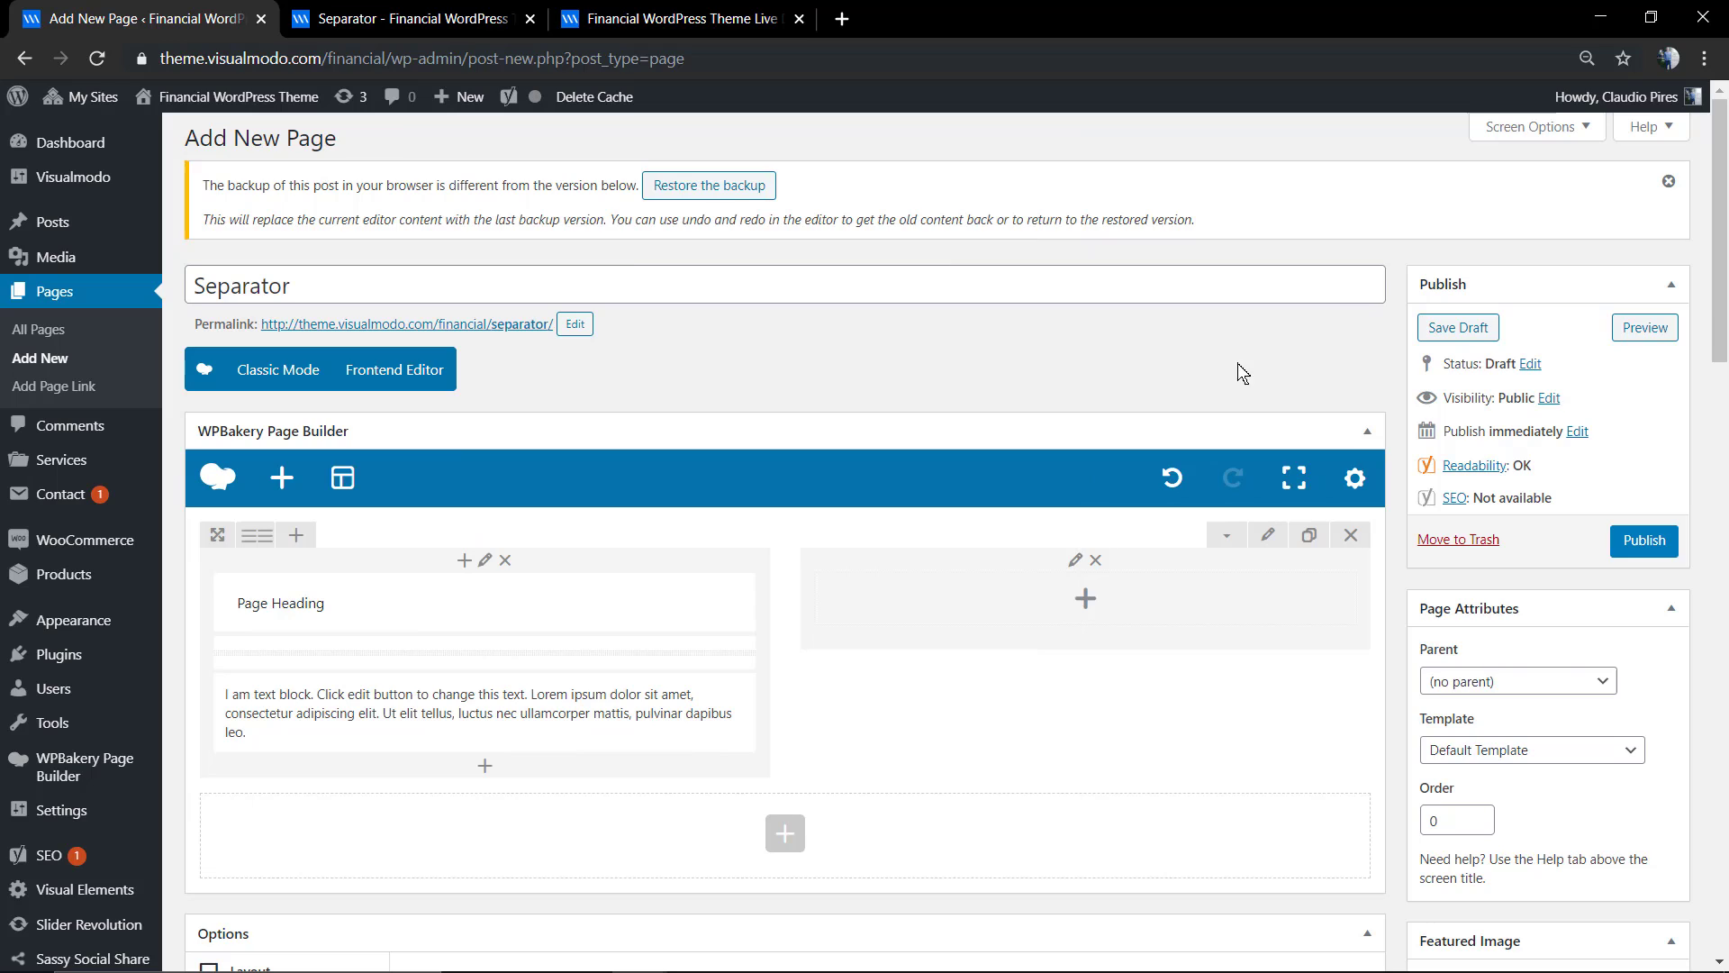
left_click(1646, 328)
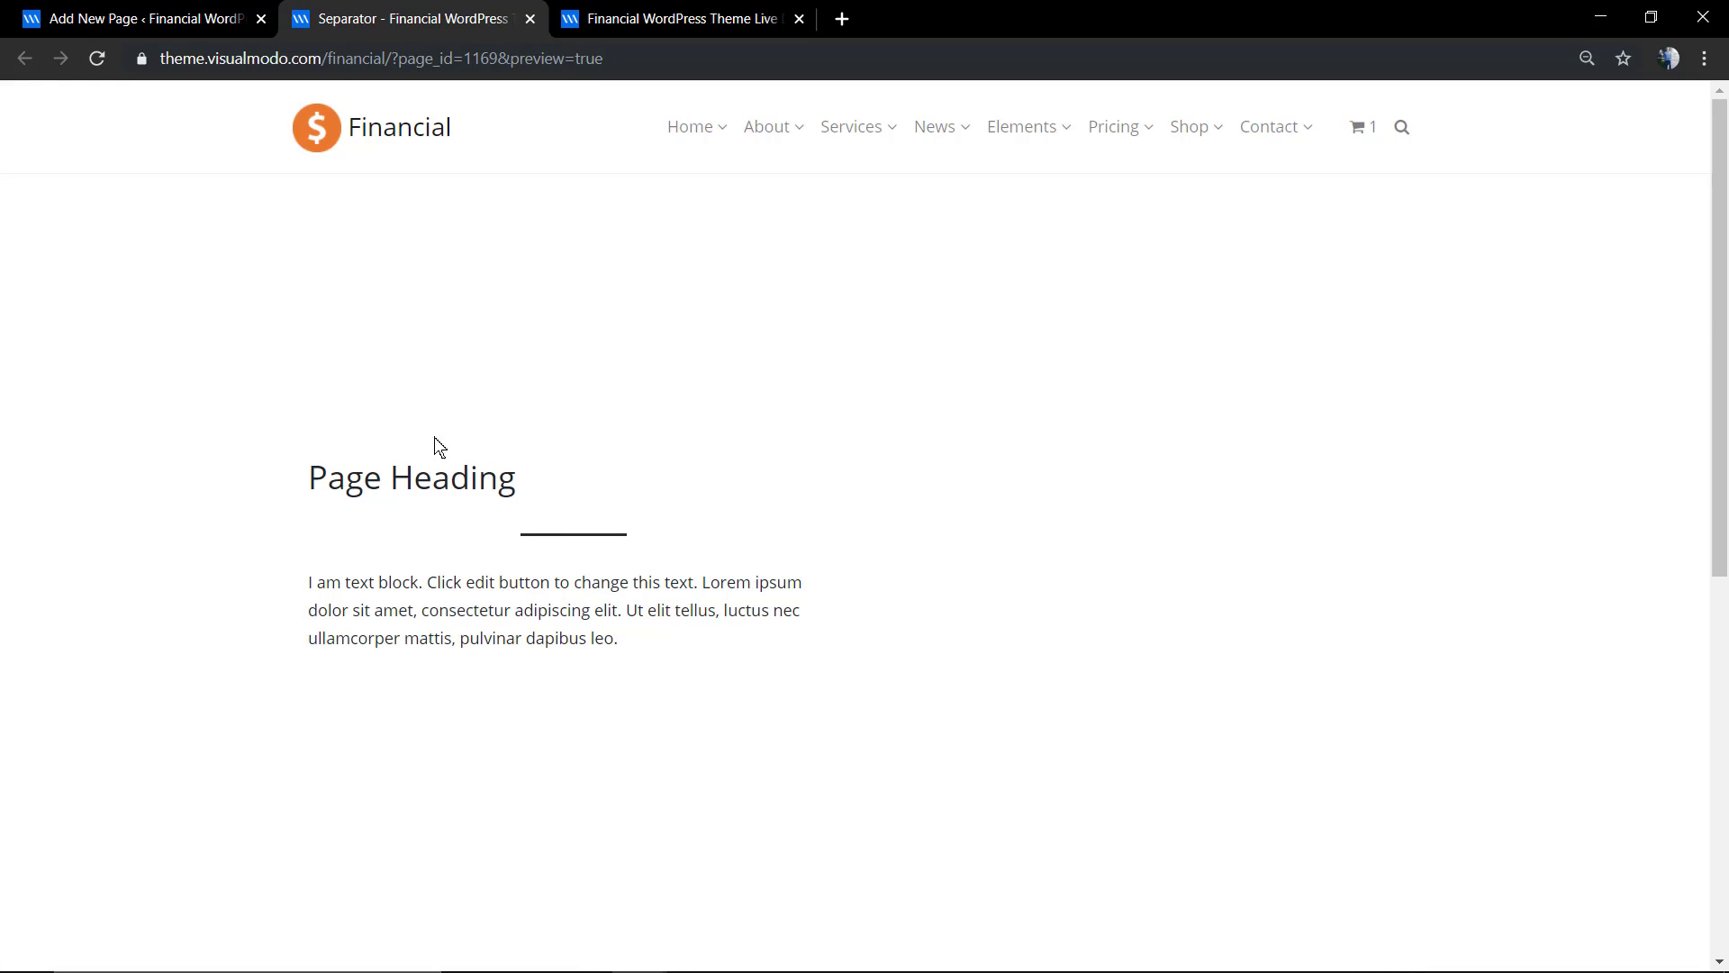
- Set the separator's alignment to Left, save, and check it in the preview
left_click(207, 16)
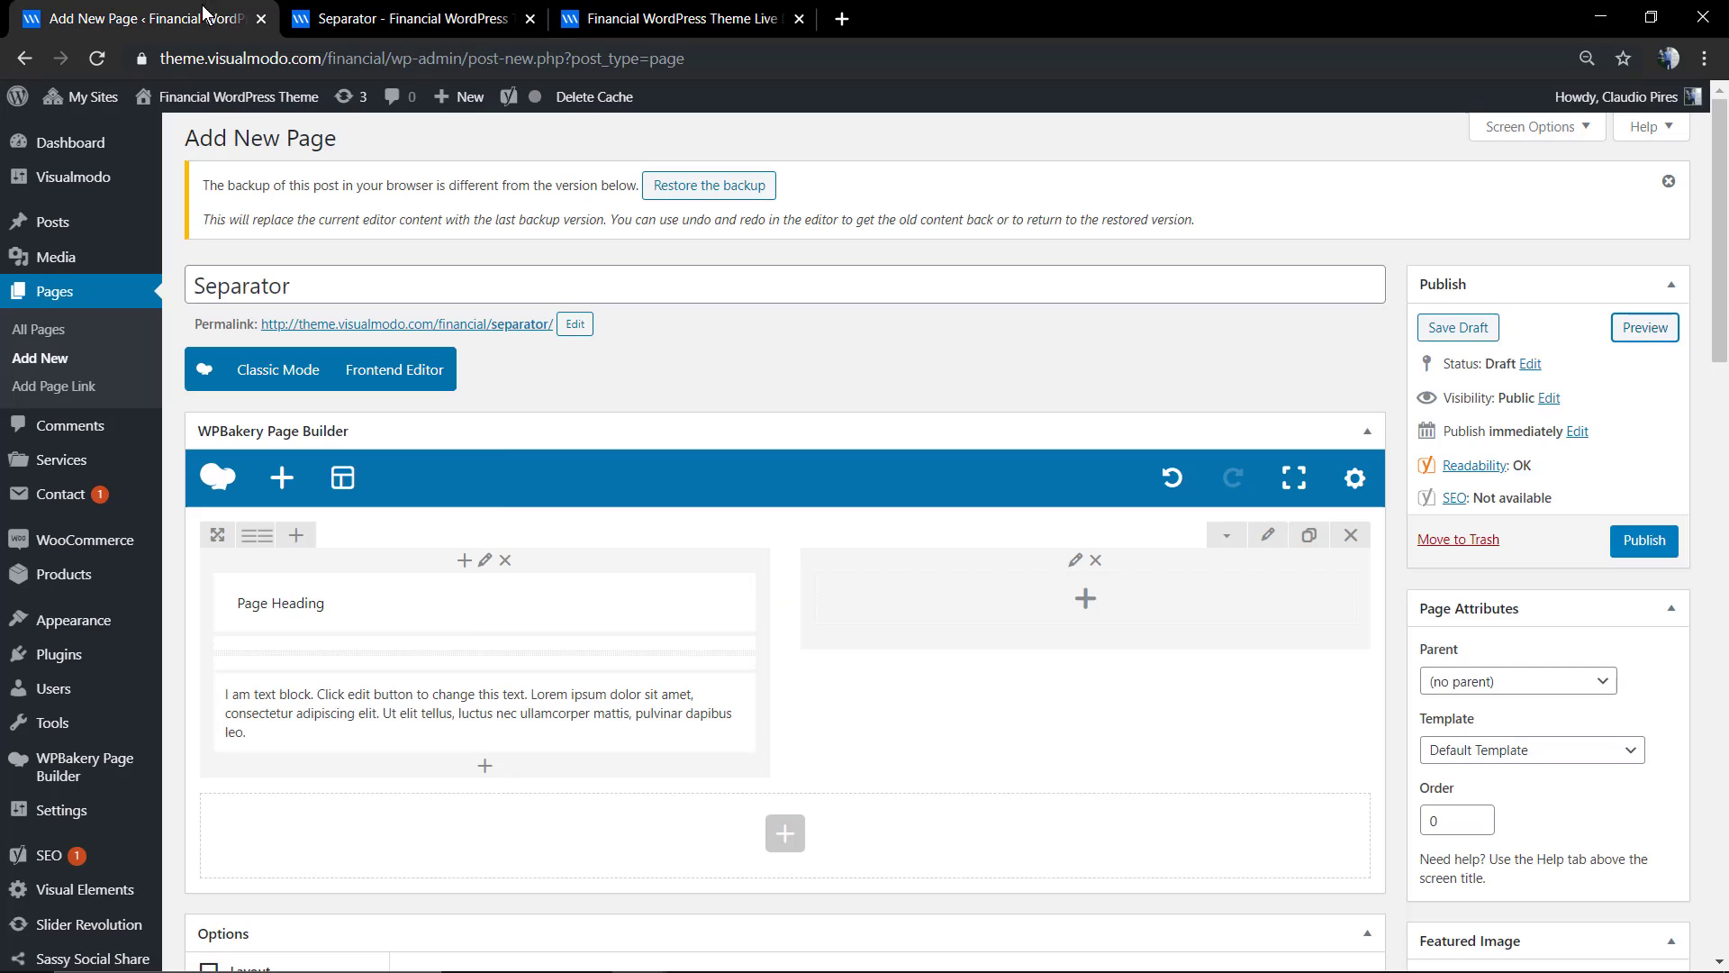
left_click(499, 661)
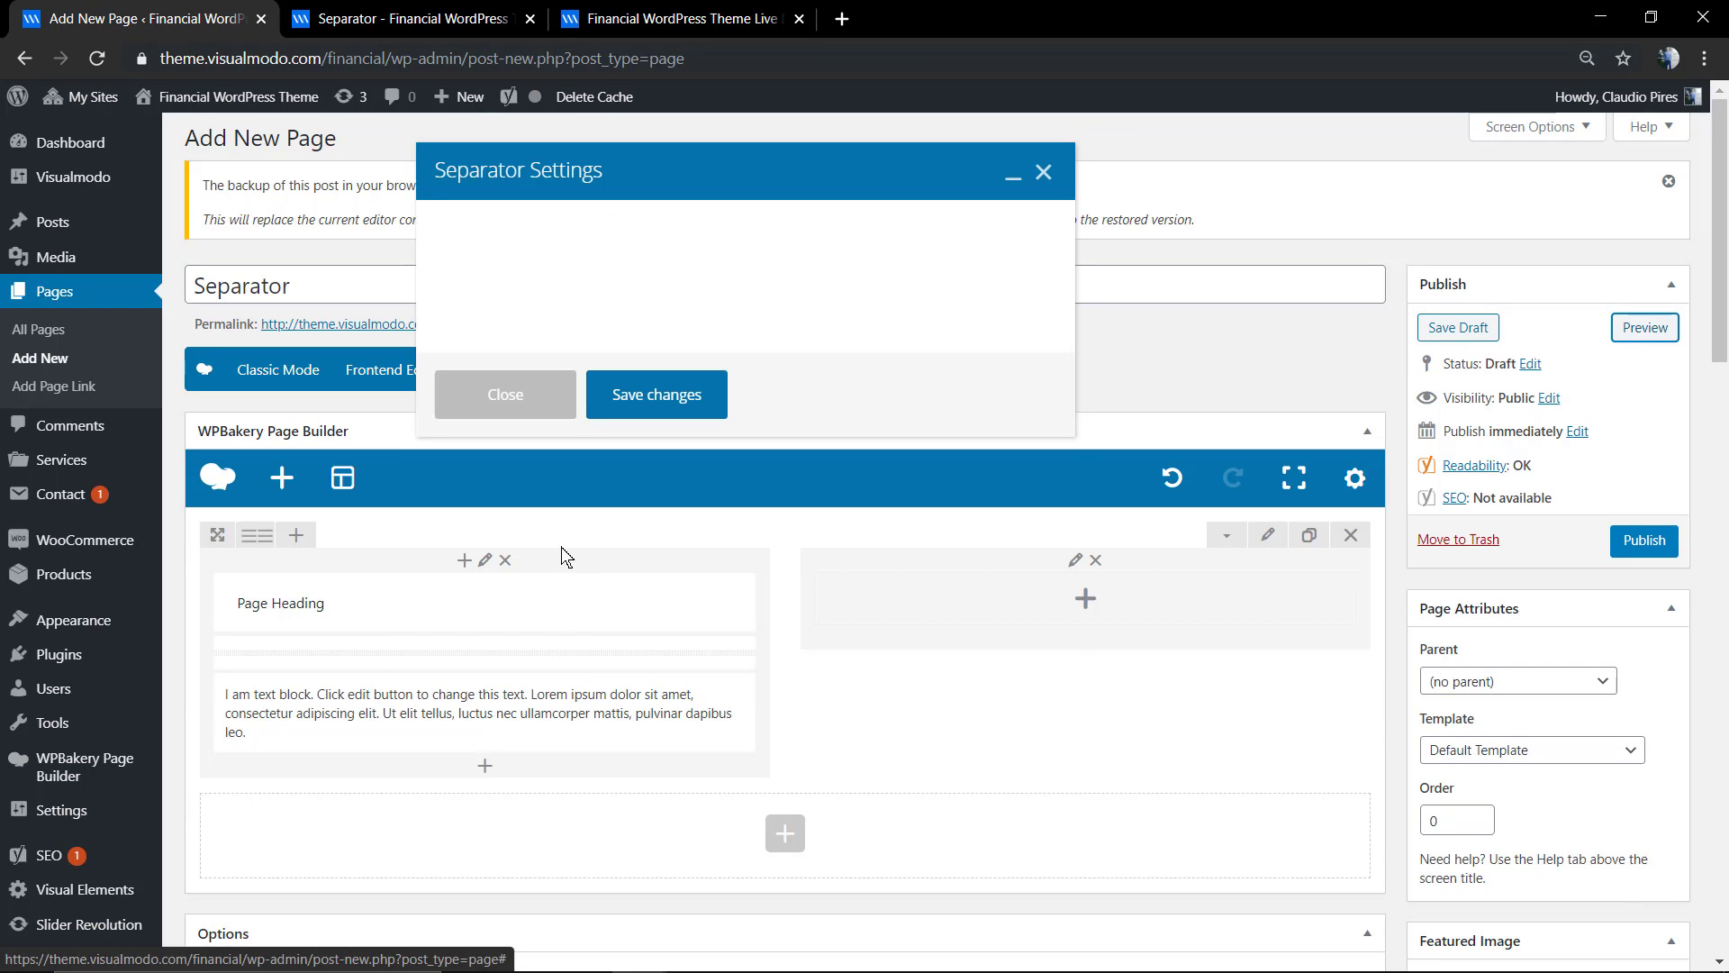
scroll(569, 551, "down", 3)
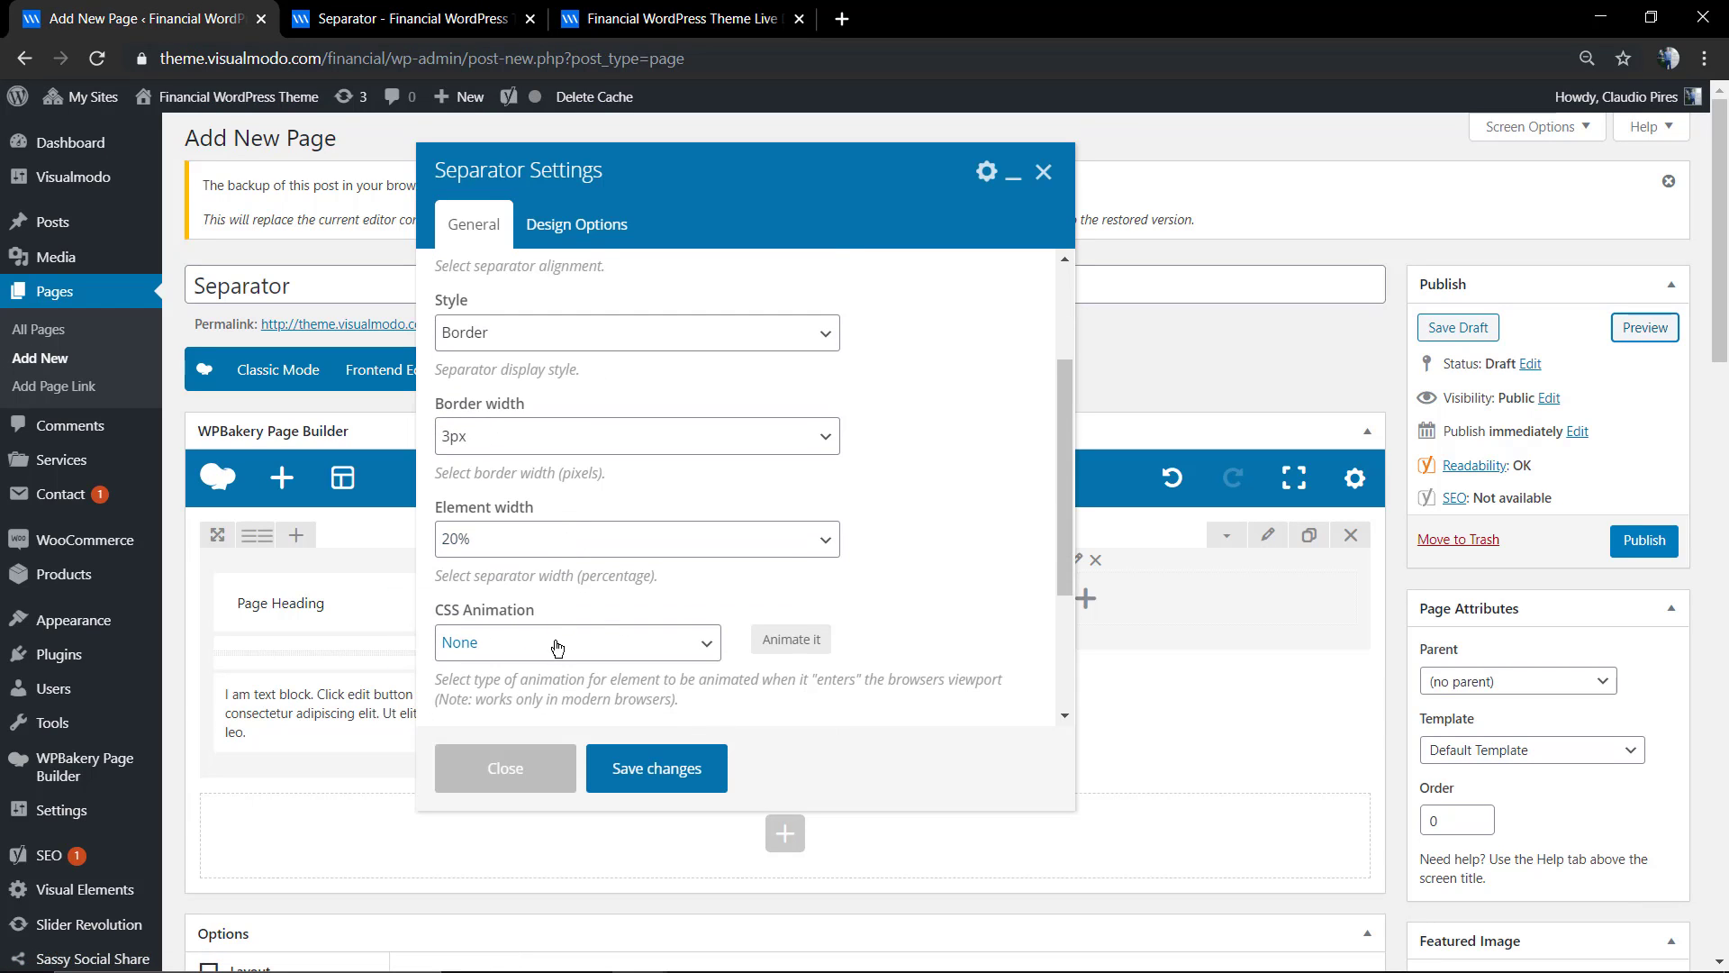
scroll(558, 648, "down", 2)
scroll(541, 474, "up", 2)
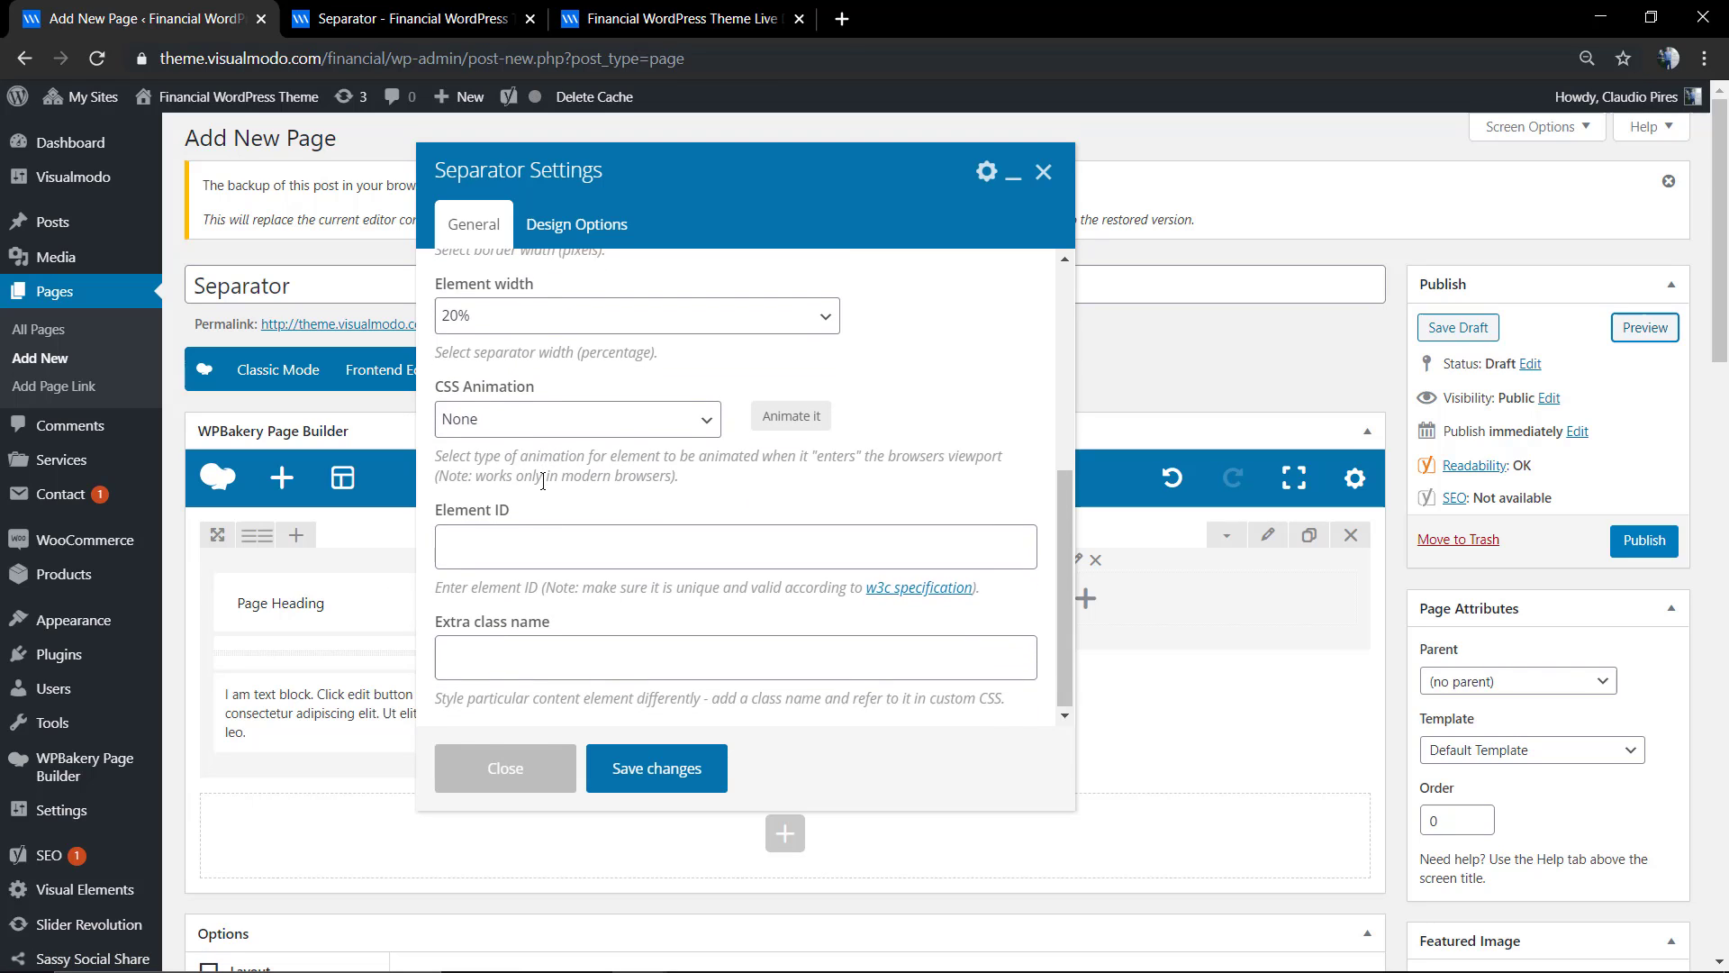
scroll(569, 478, "up", 3)
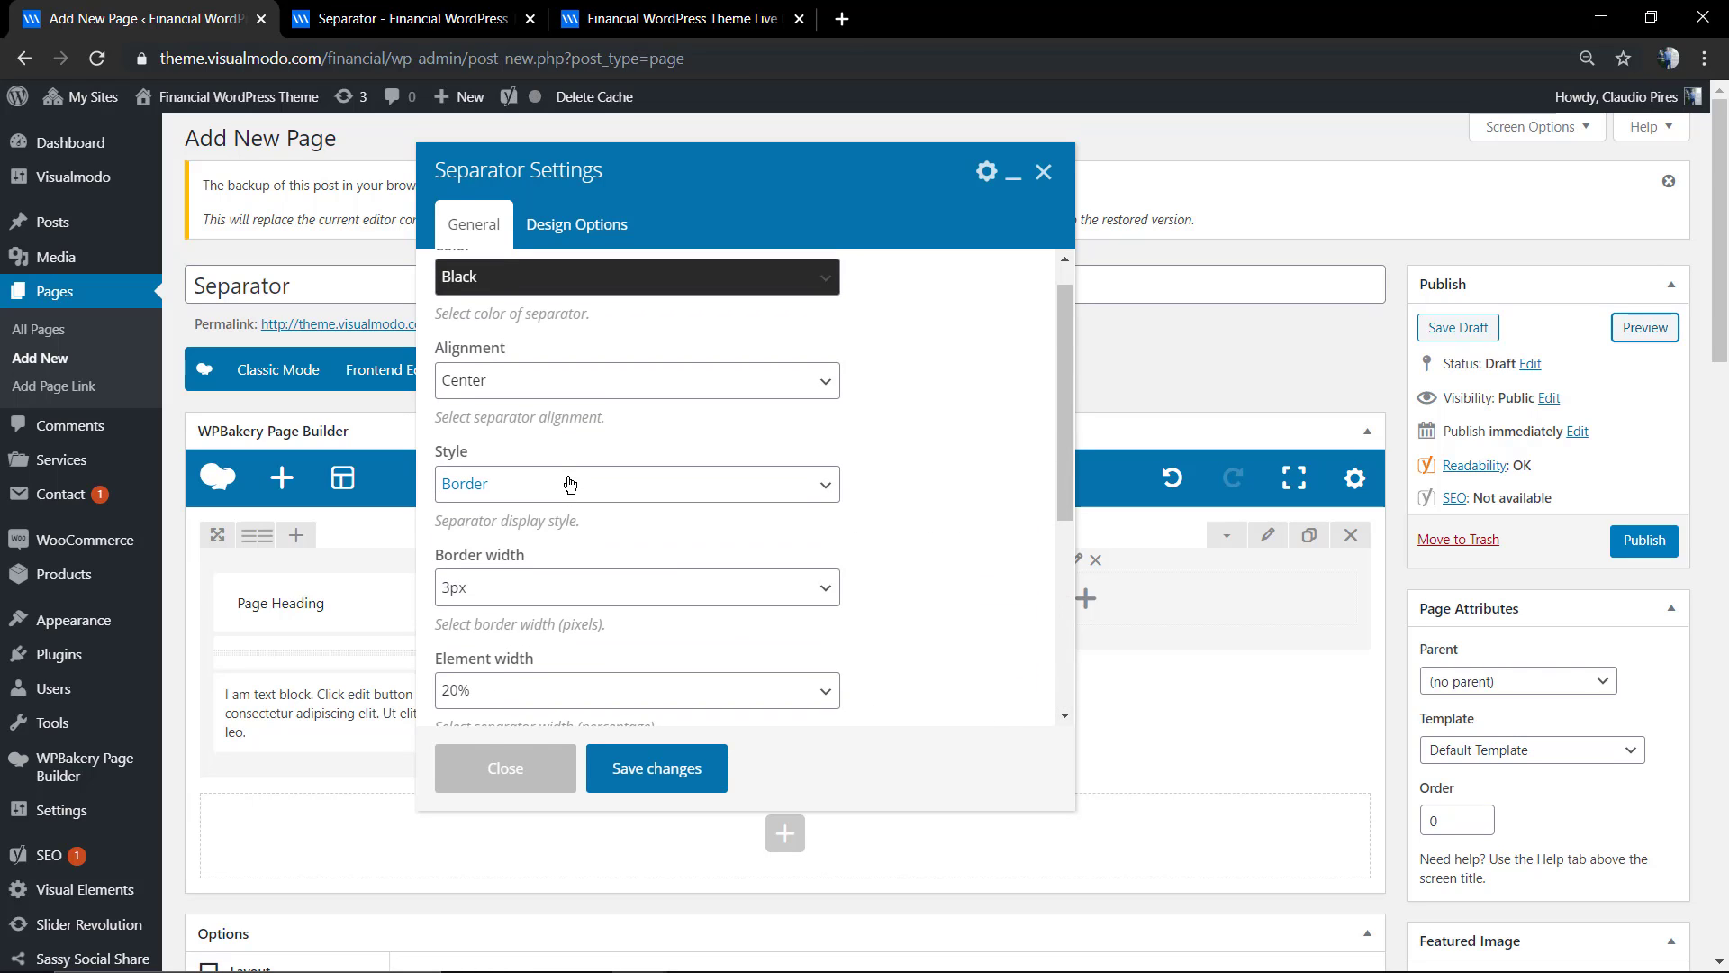
left_click(554, 429)
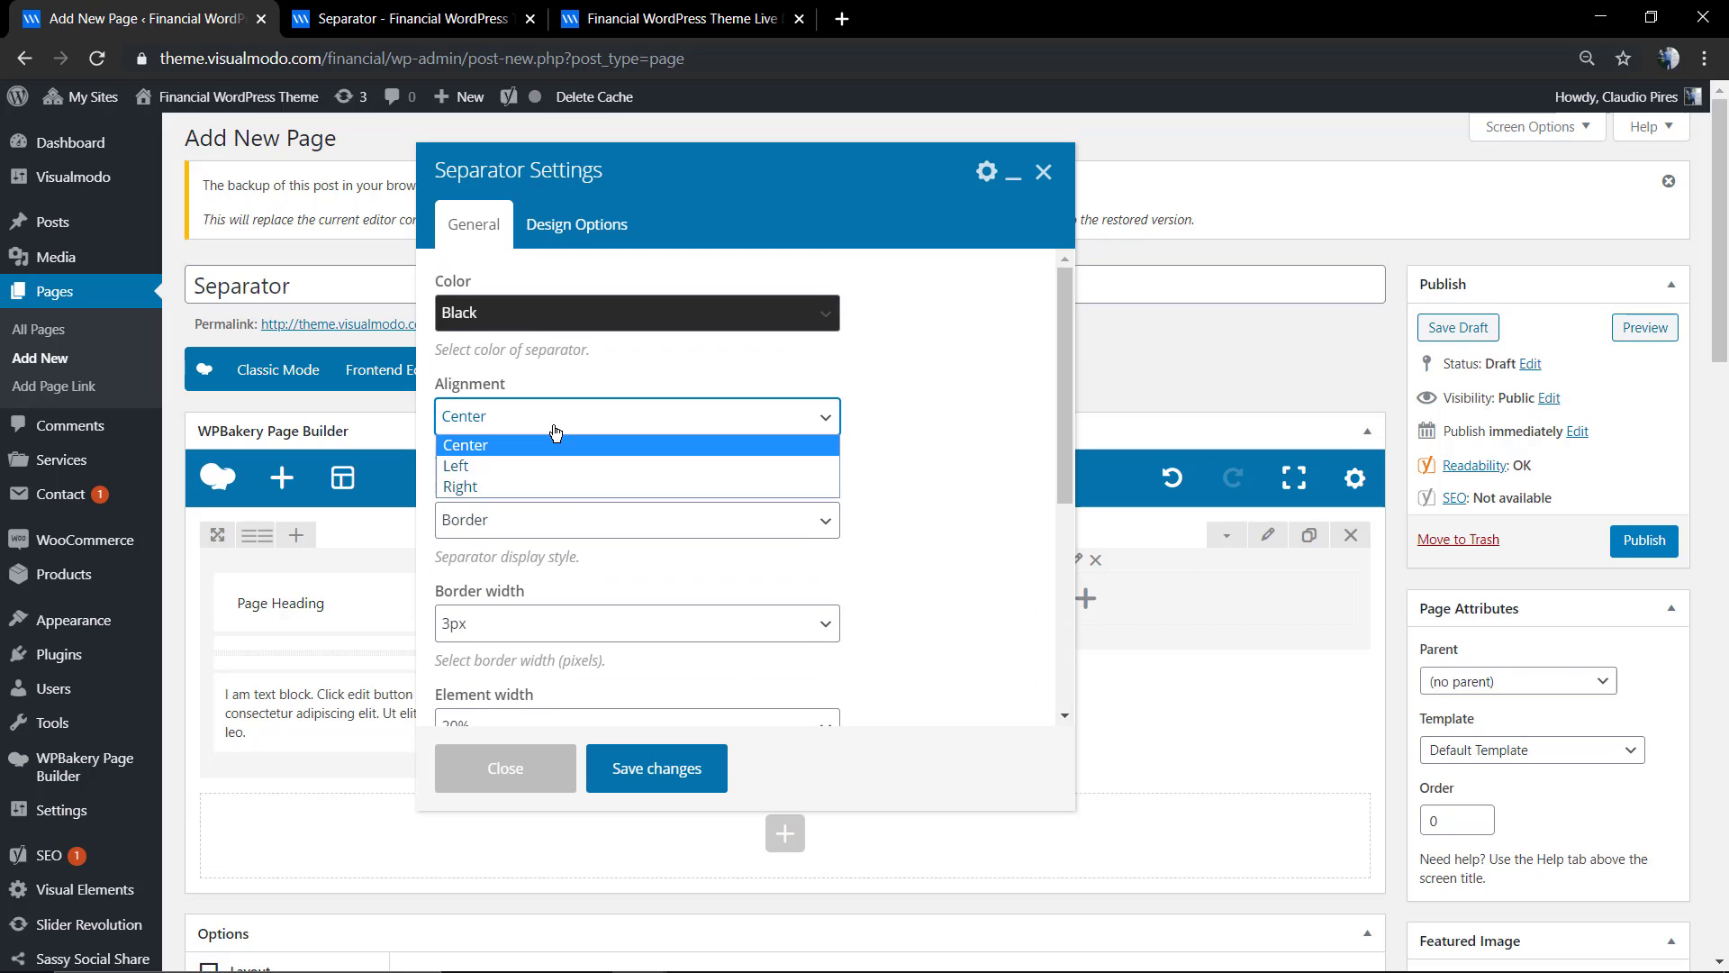
left_click(540, 464)
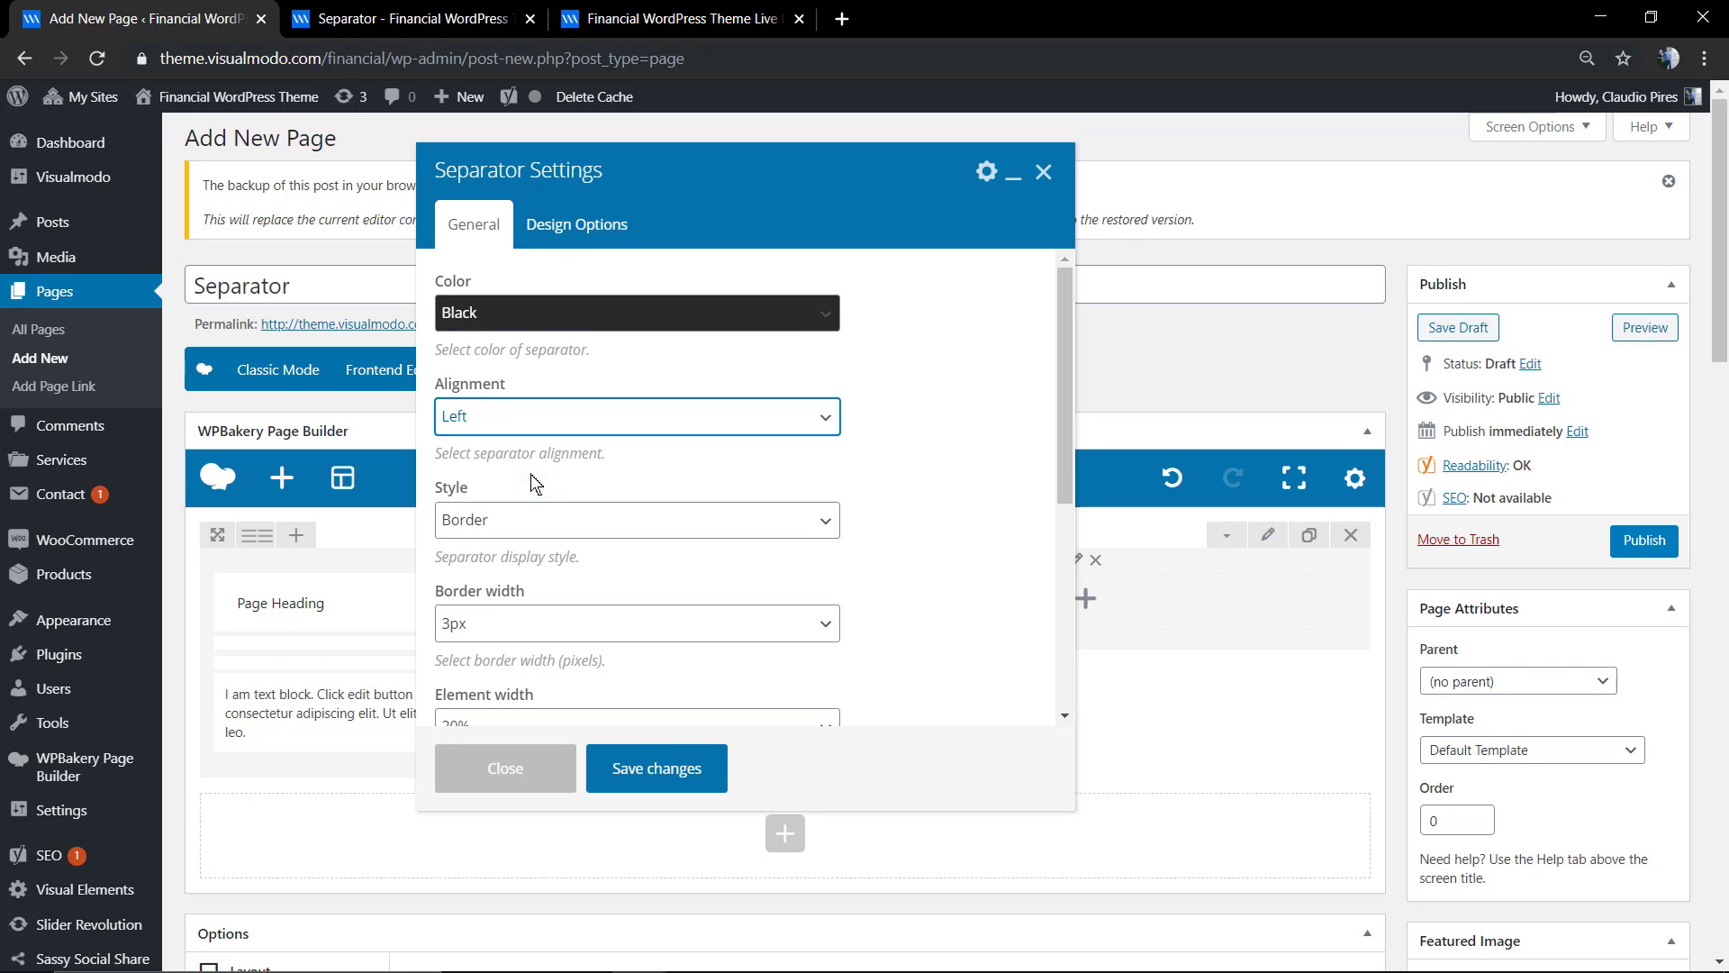
left_click(651, 783)
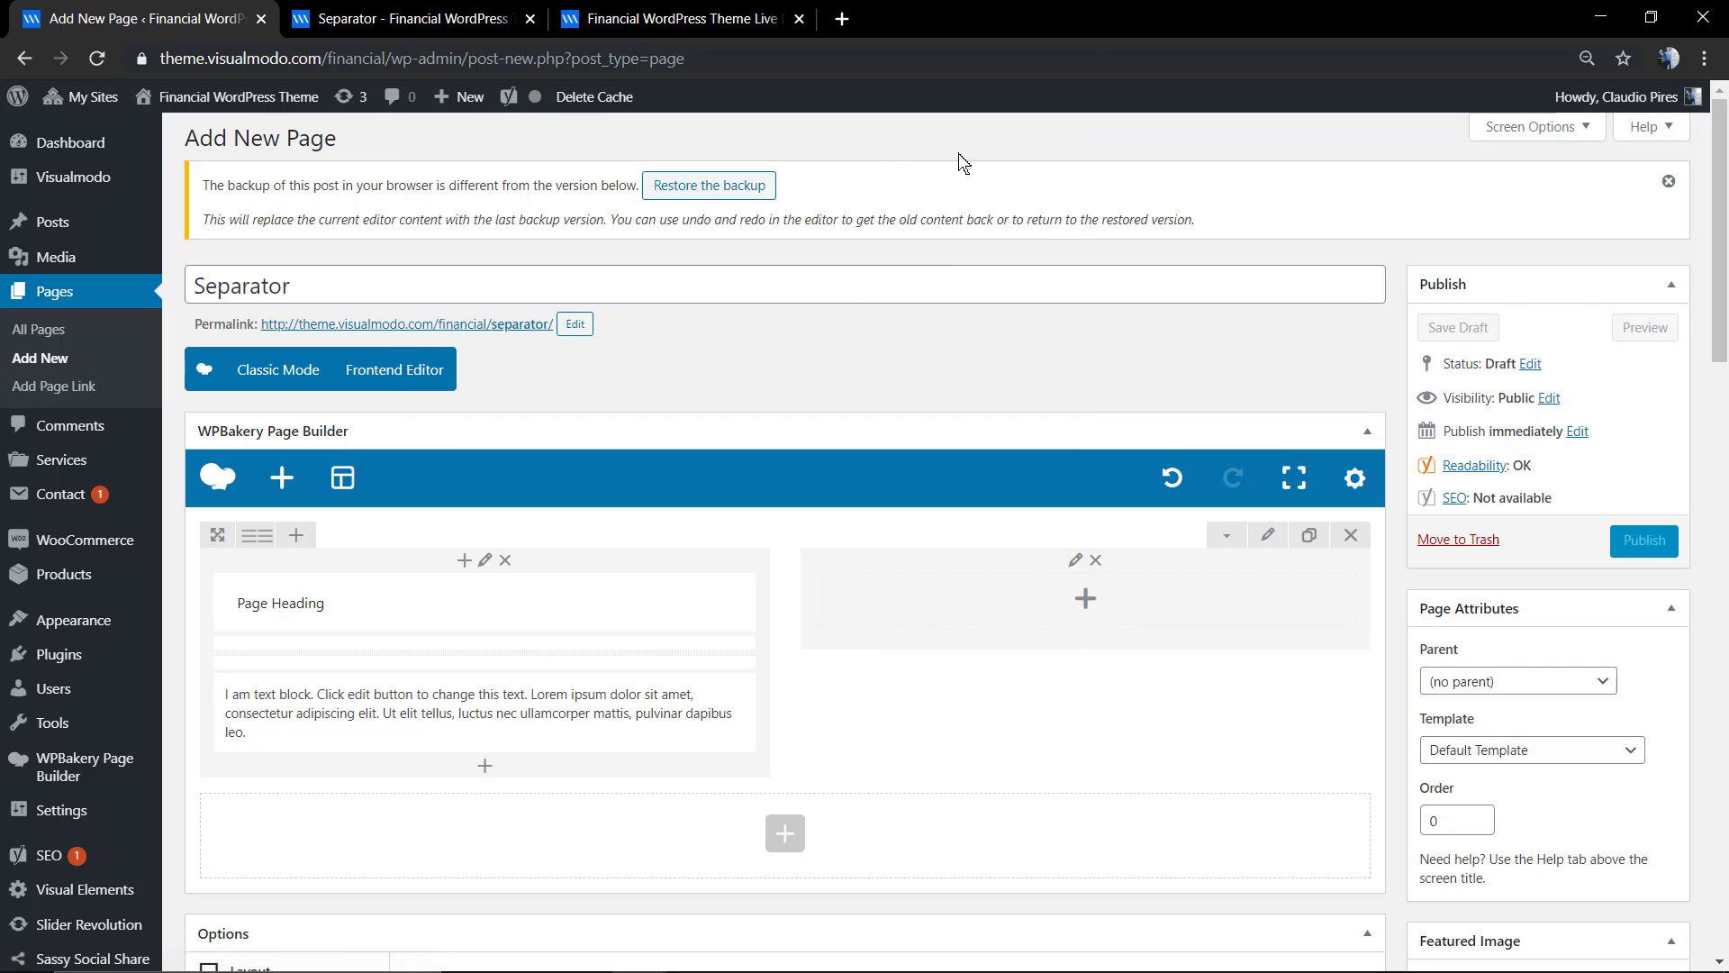
left_click(1645, 328)
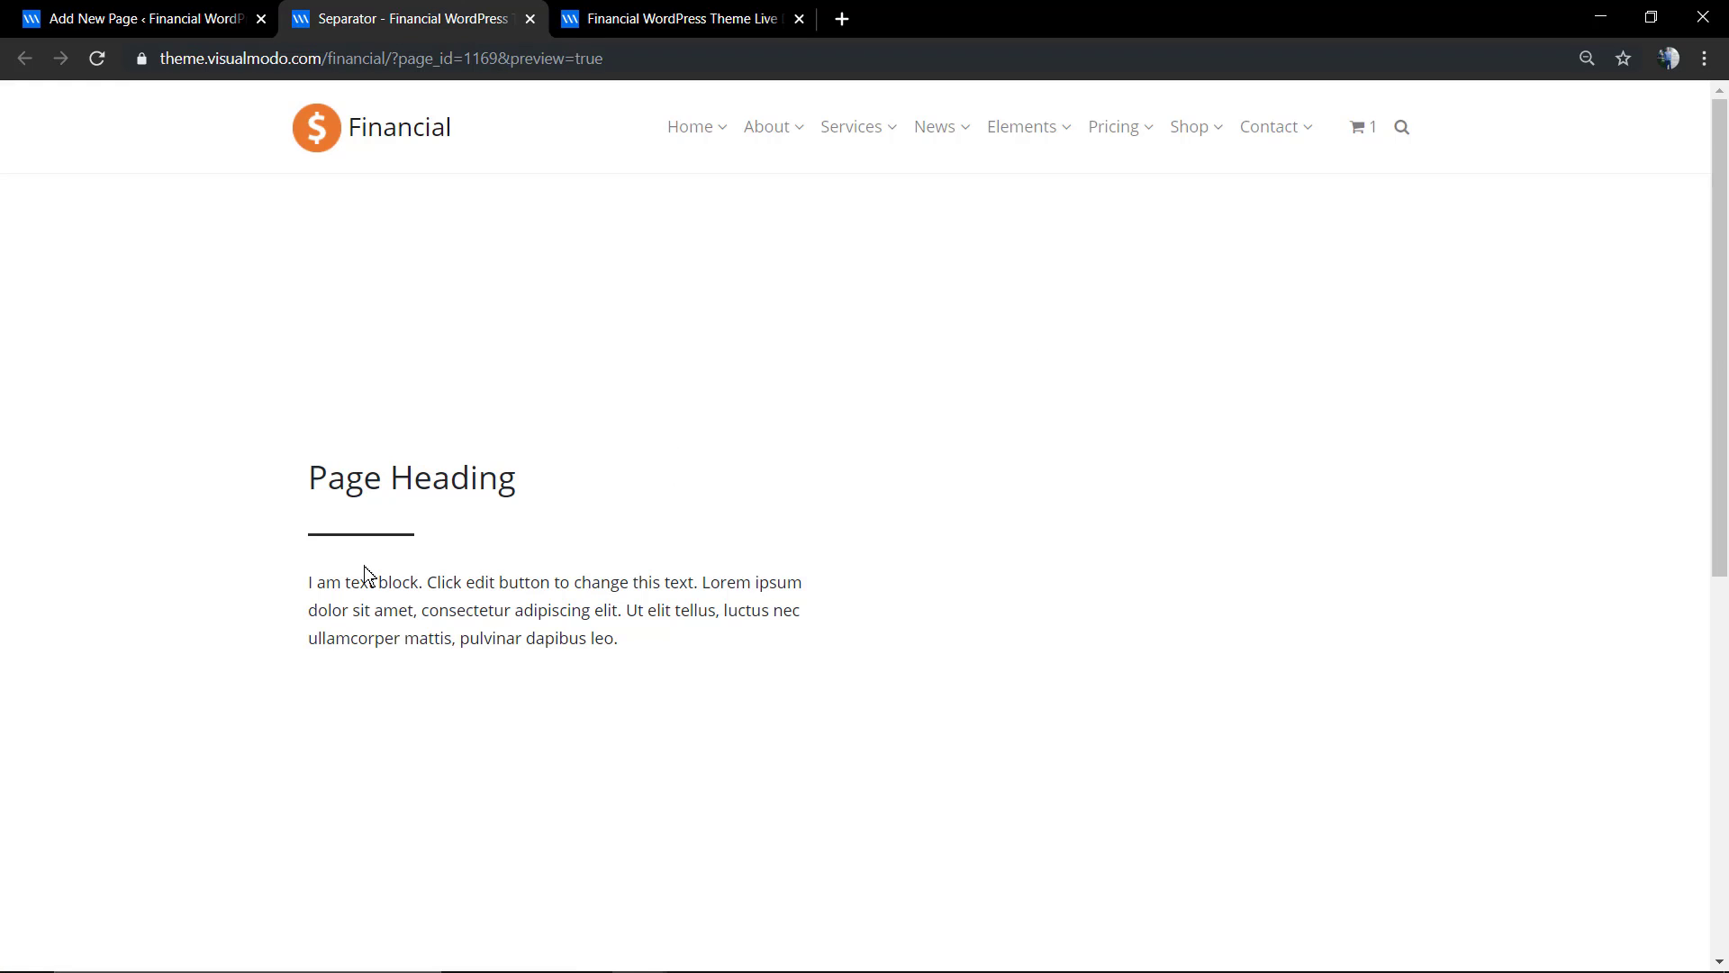
- Set the separator's Design Options margin-top to 0 and preview the page
left_click(201, 17)
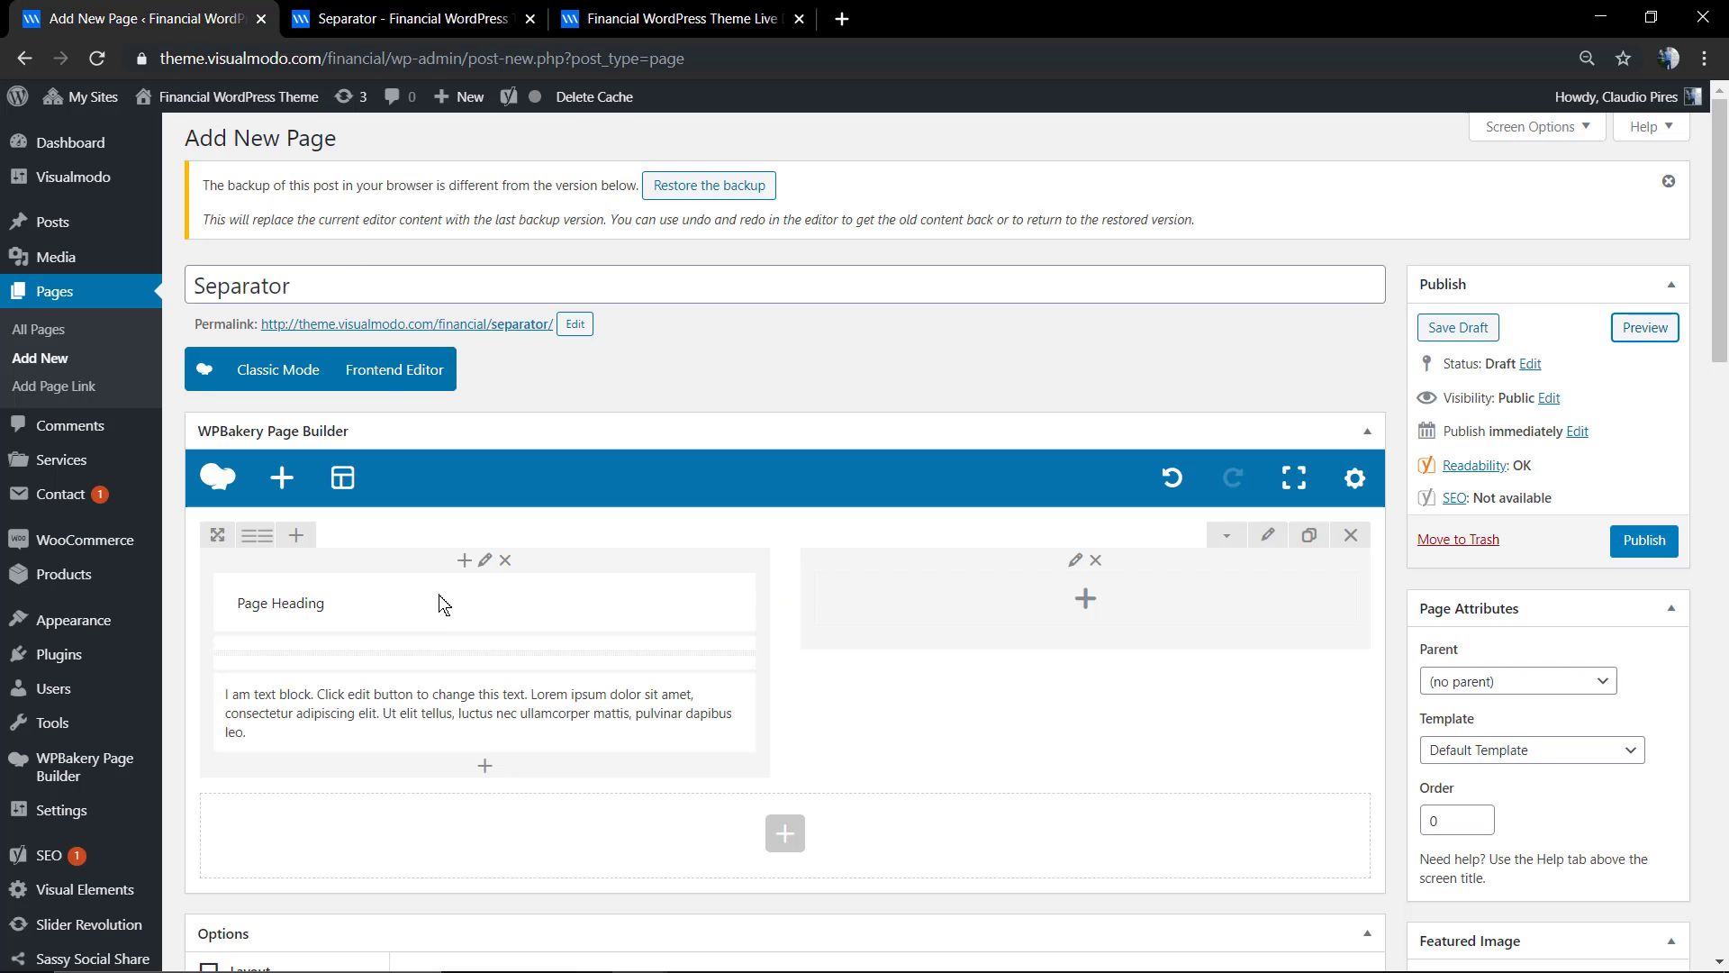
left_click(502, 653)
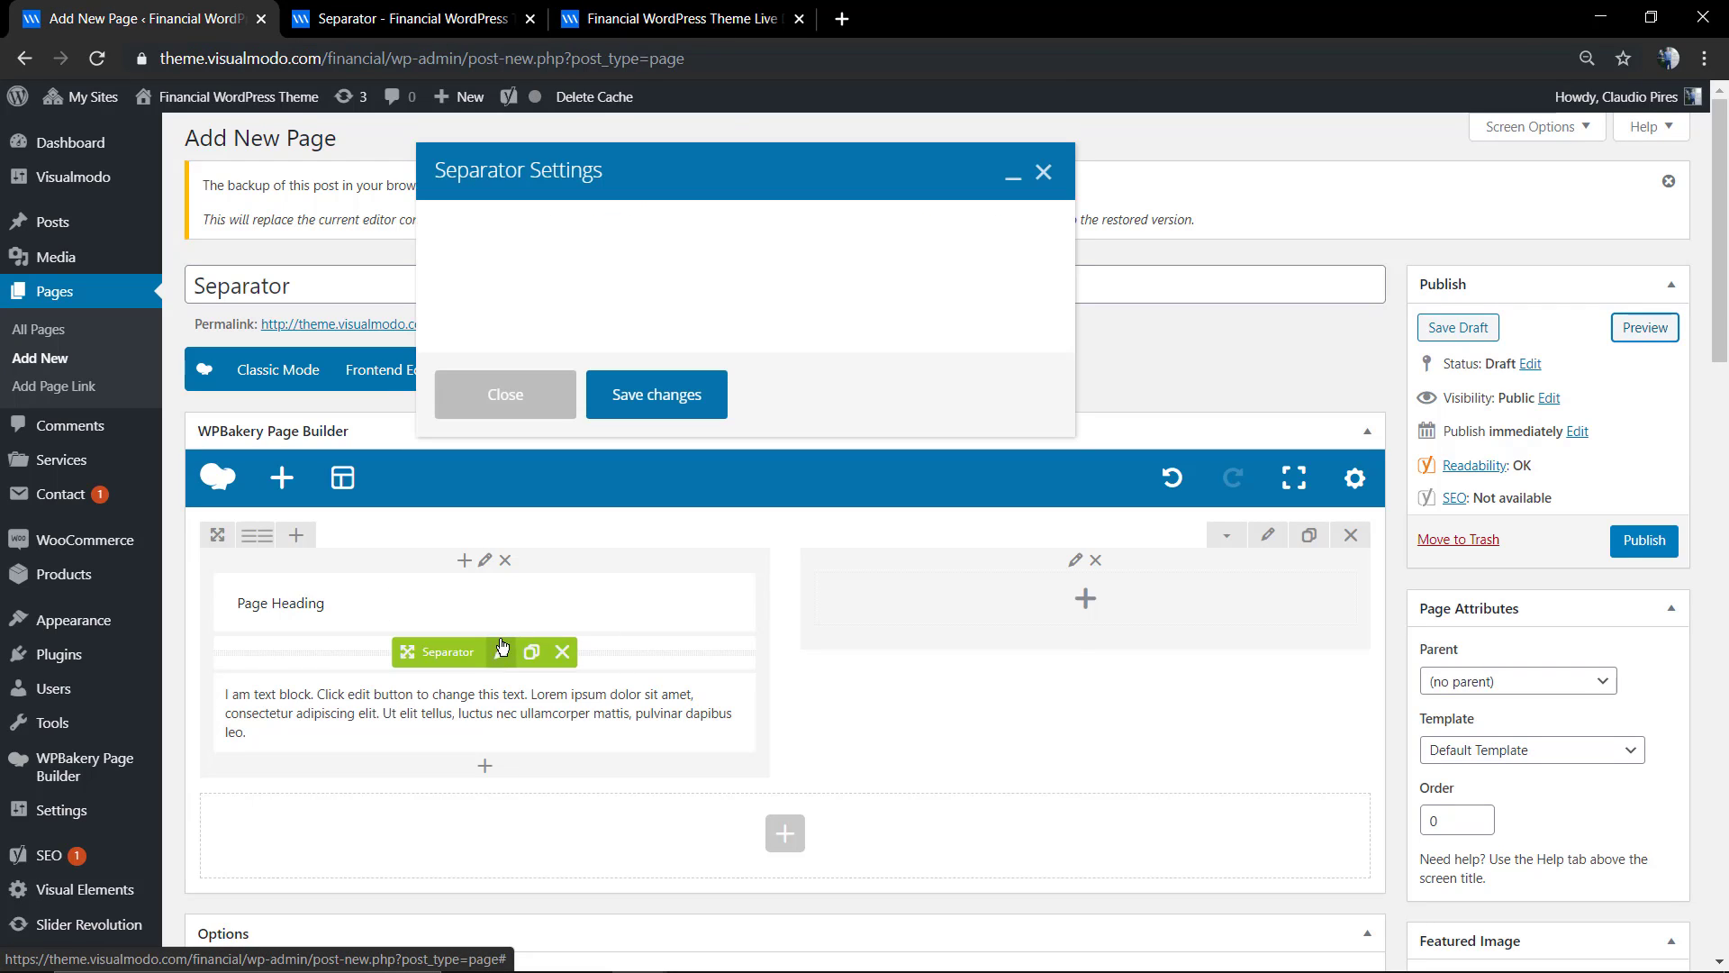
left_click(570, 236)
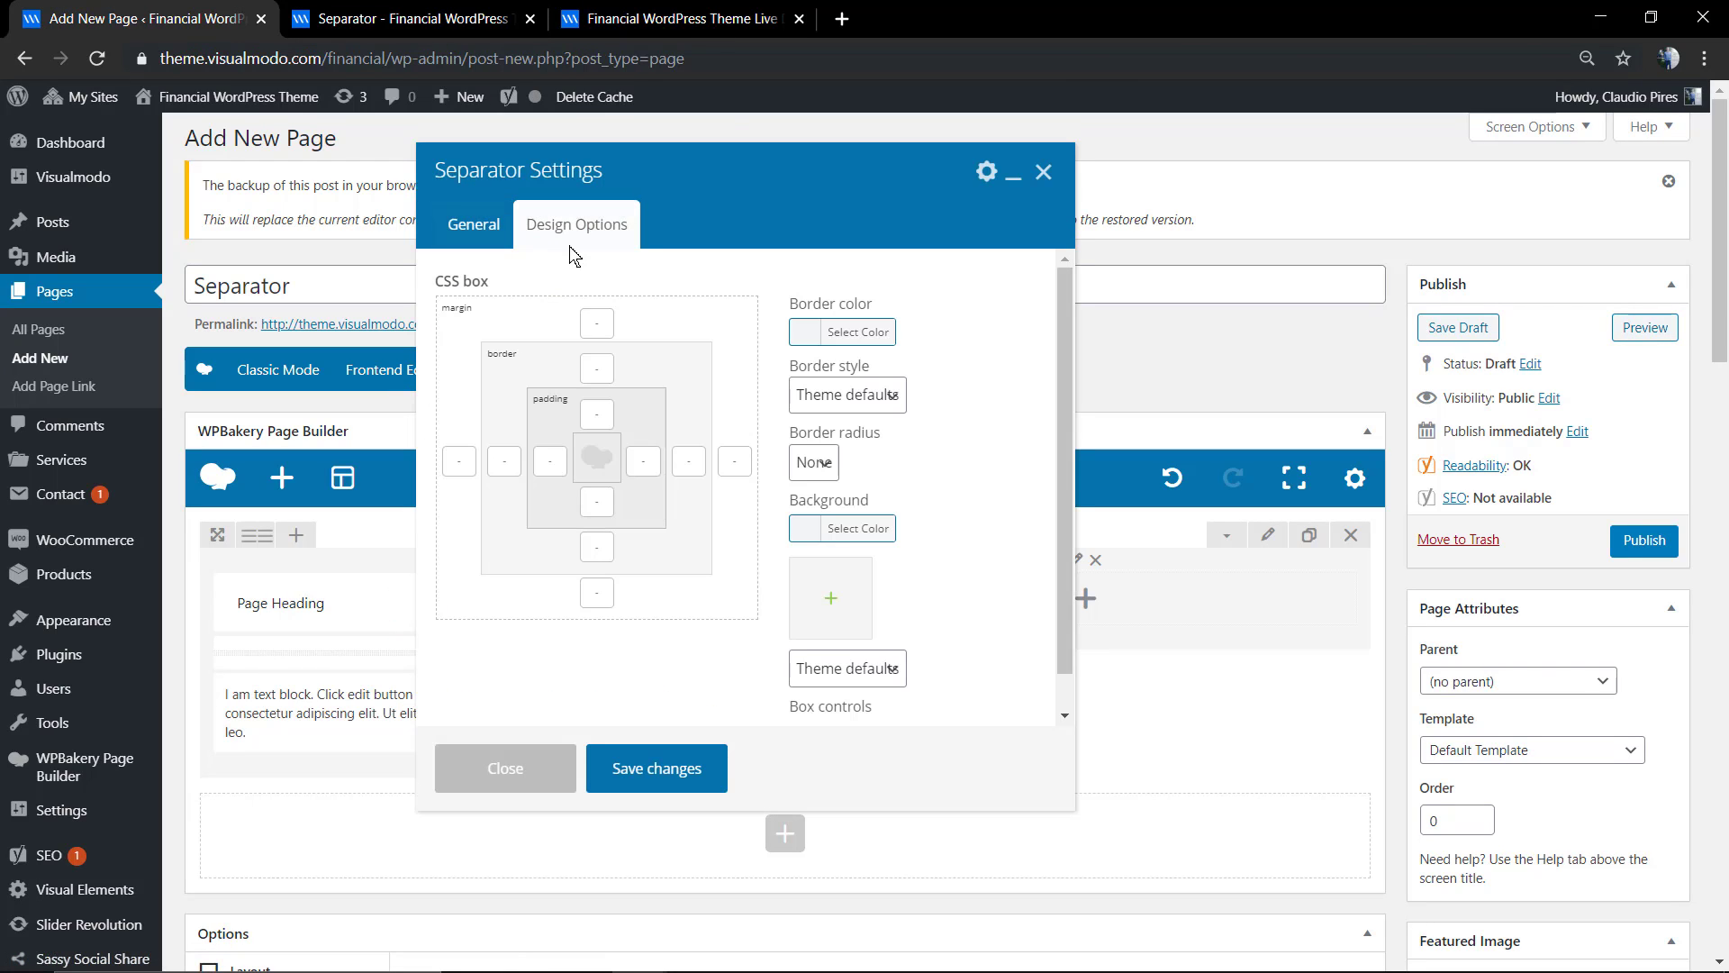
left_click(609, 420)
left_click(609, 324)
type("0")
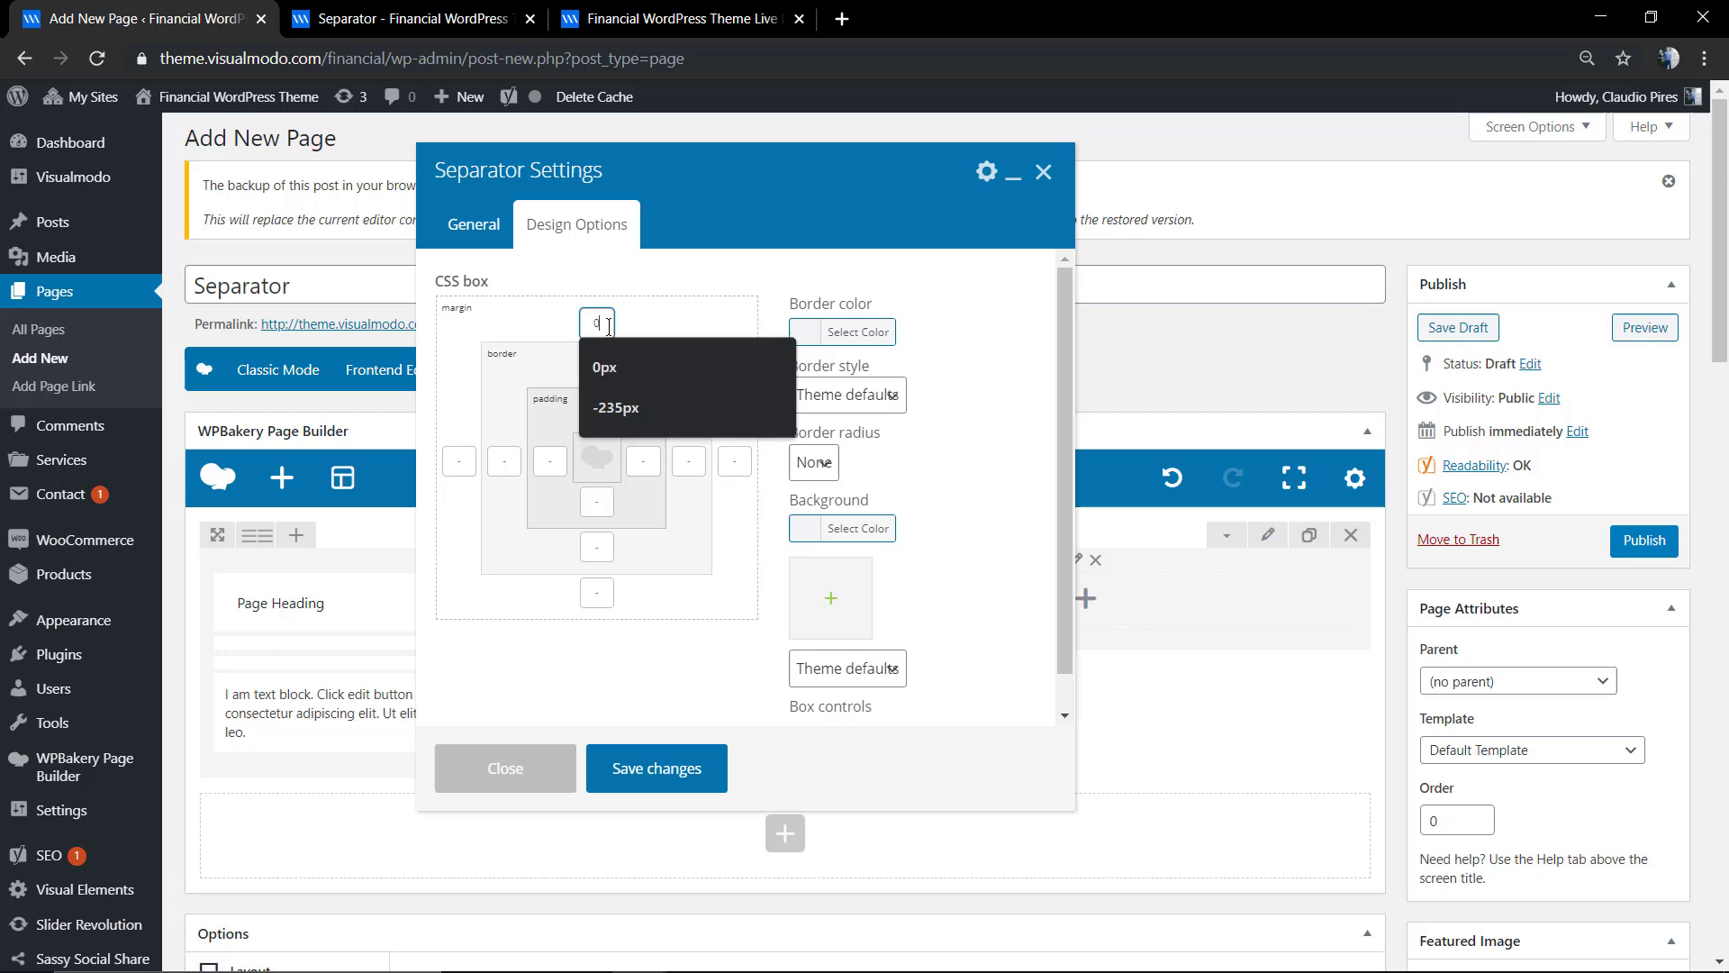
left_click(716, 803)
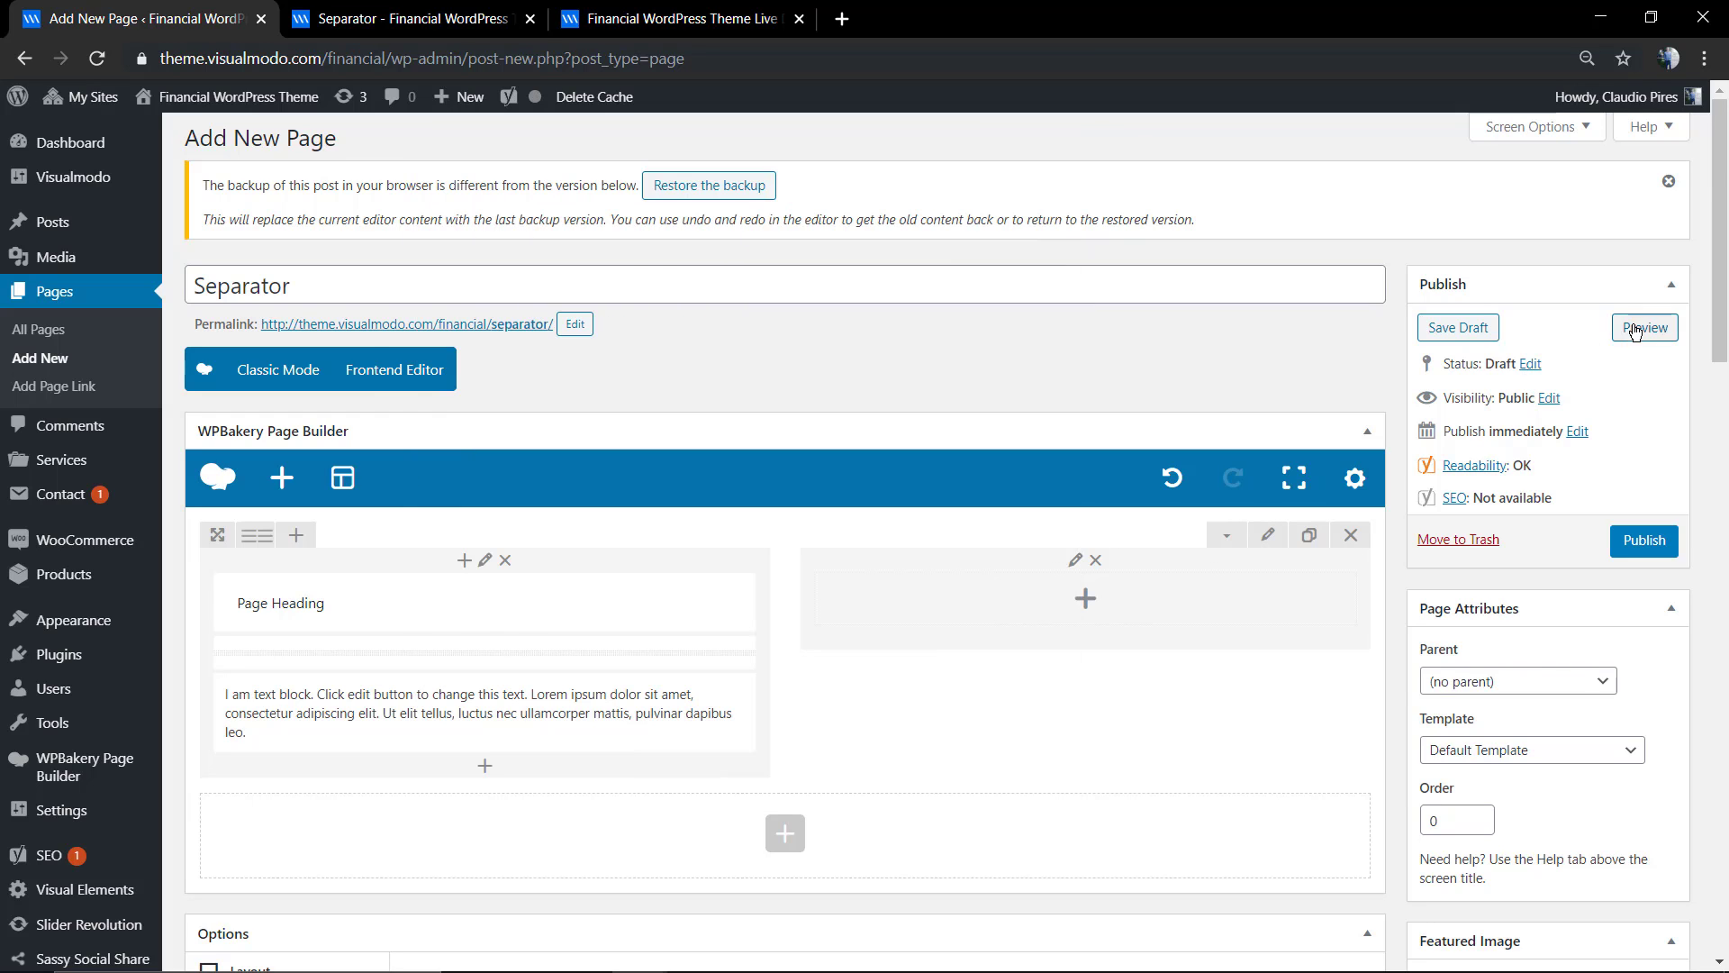
left_click(1636, 330)
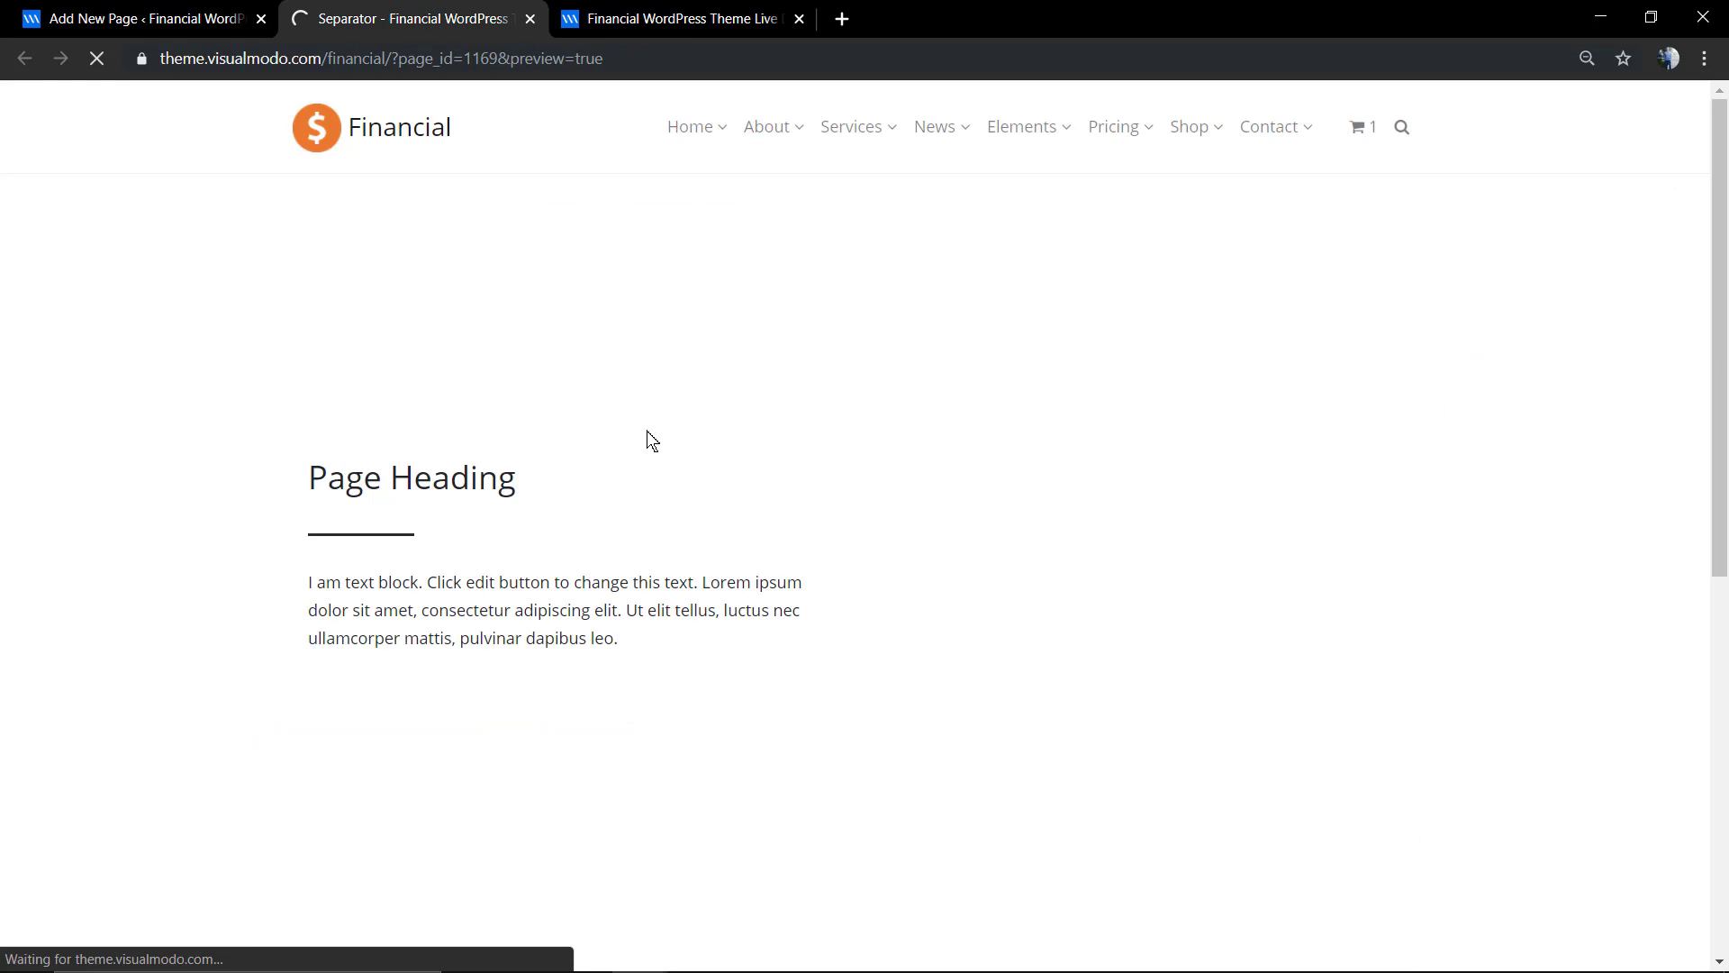
- Enter 0 for the heading block's bottom padding and bottom border width, then preview
left_click(157, 18)
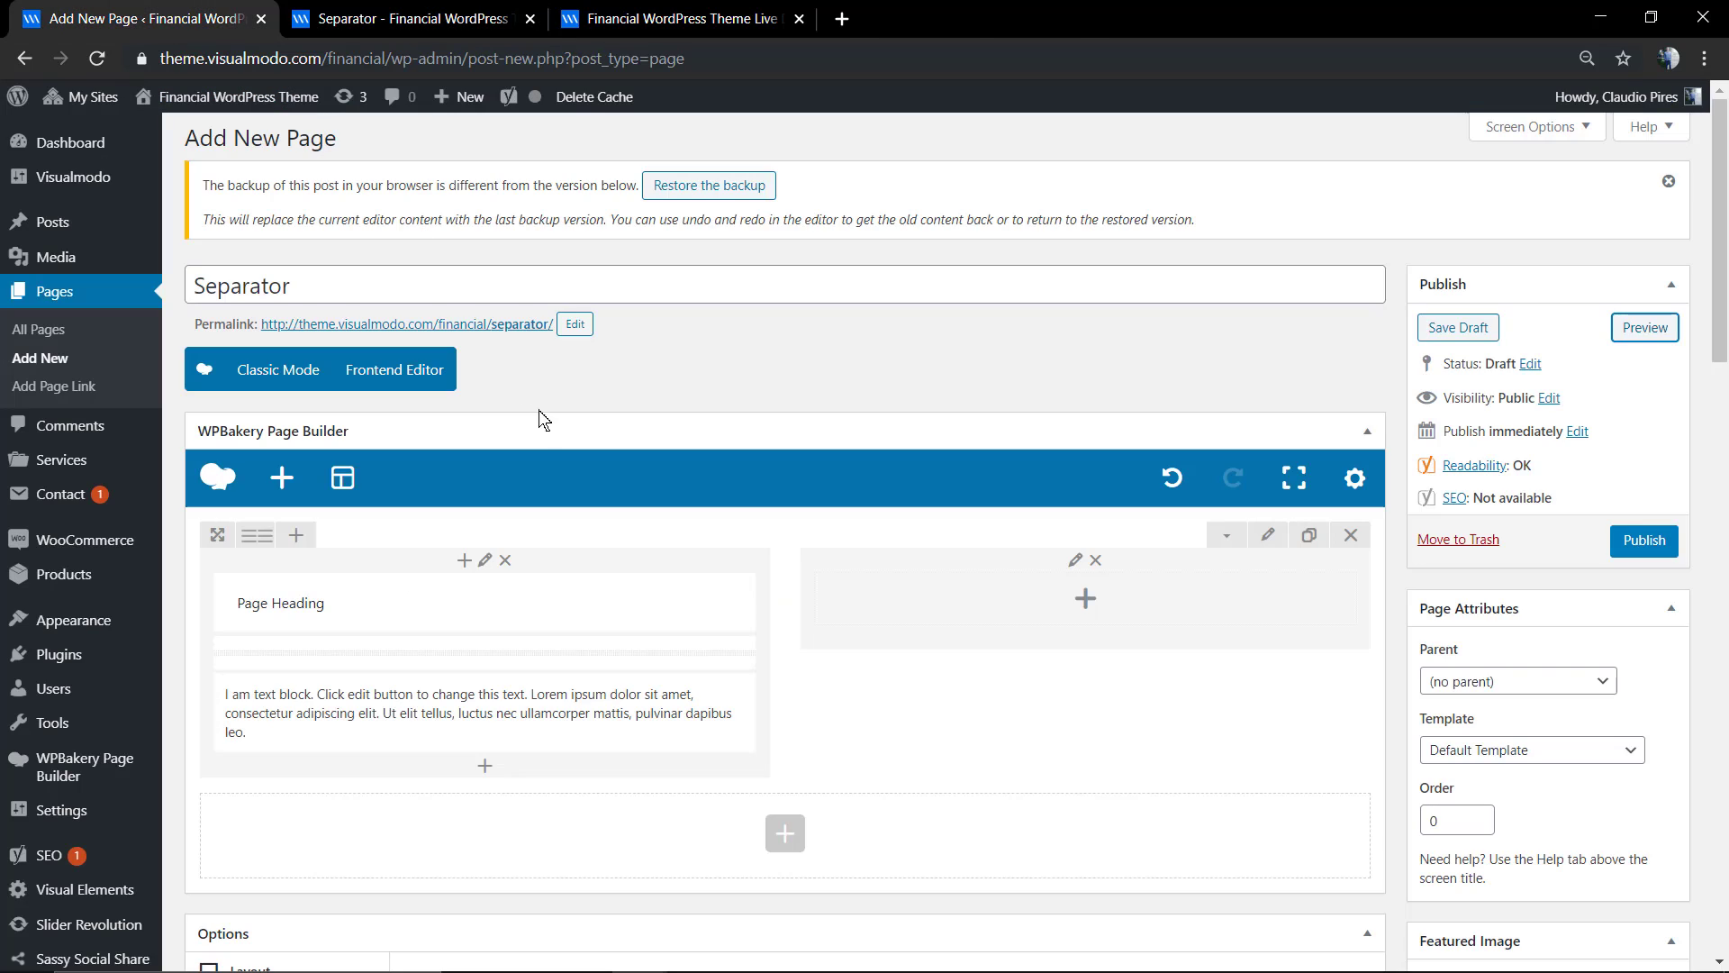
left_click(500, 603)
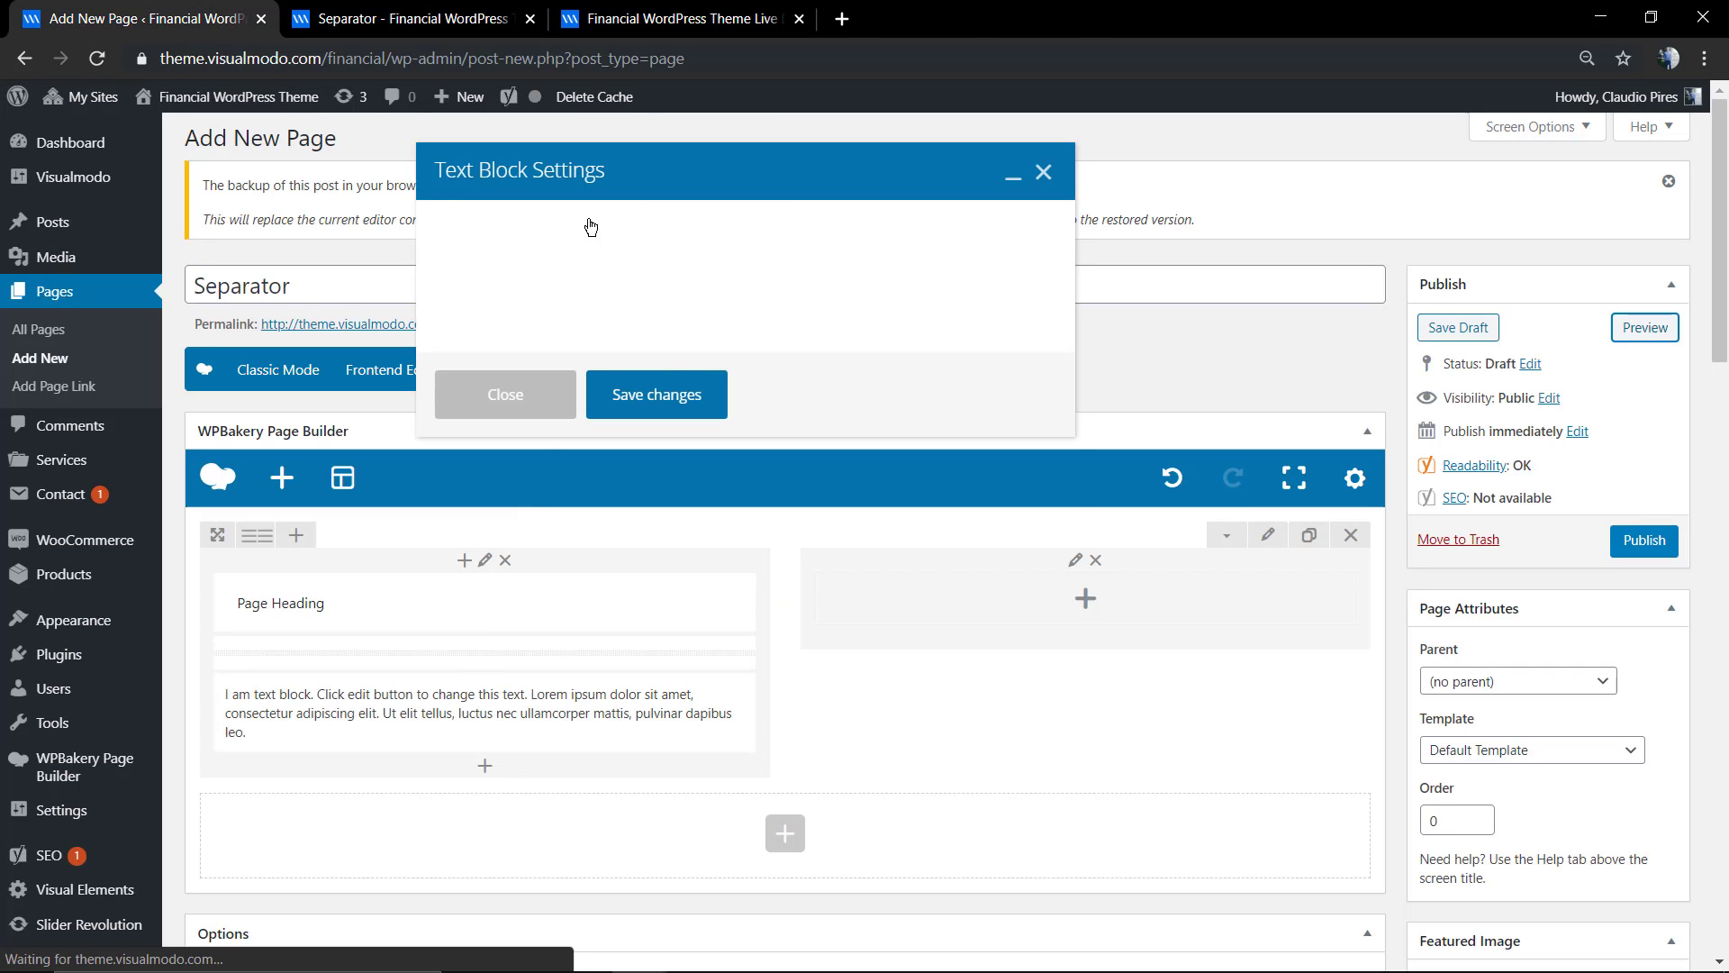
left_click(589, 501)
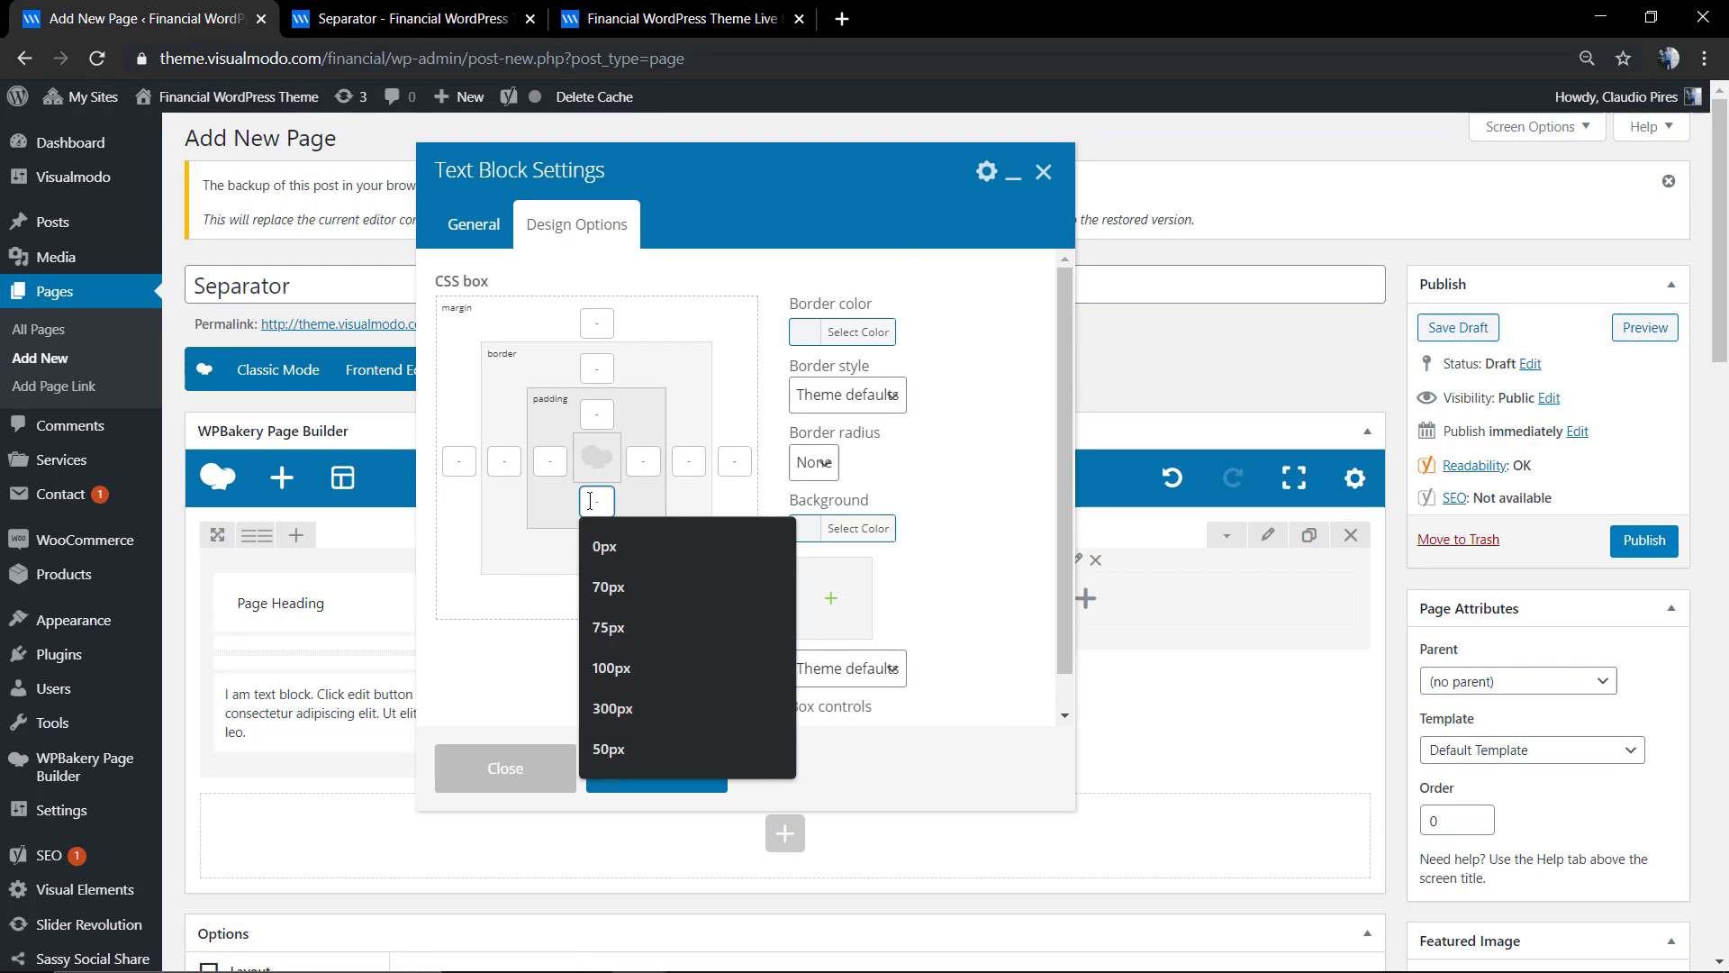
type("0")
left_click(587, 547)
type("0")
left_click(568, 590)
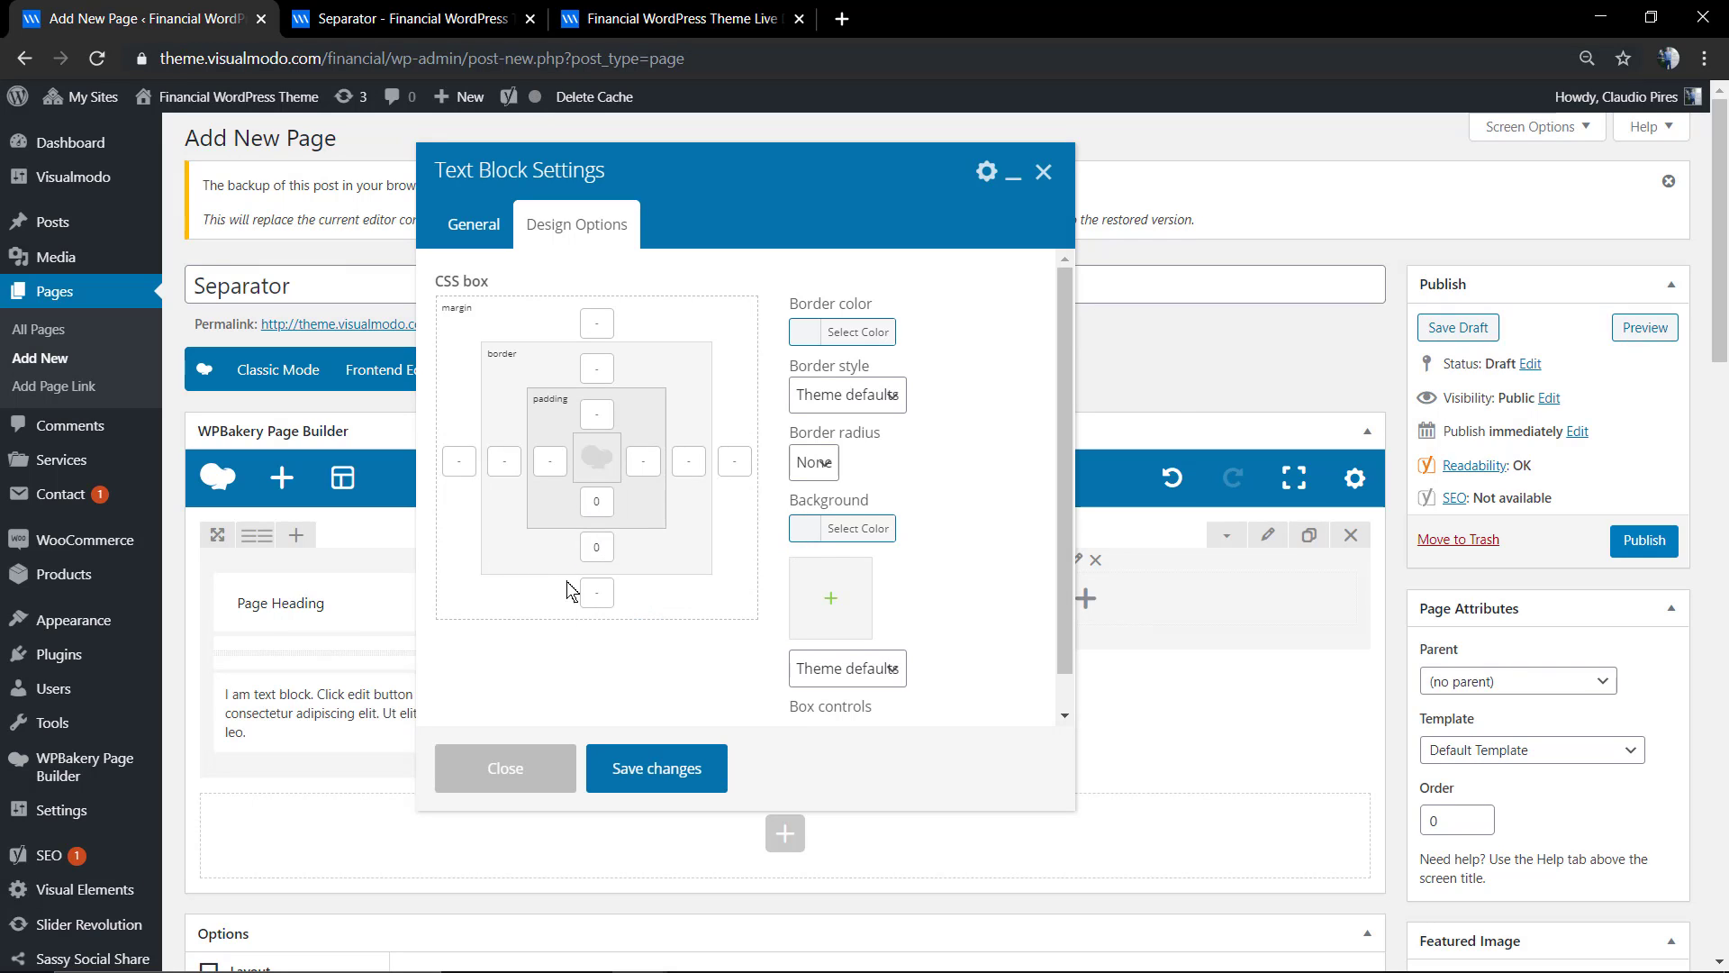
left_click(675, 766)
left_click(1635, 331)
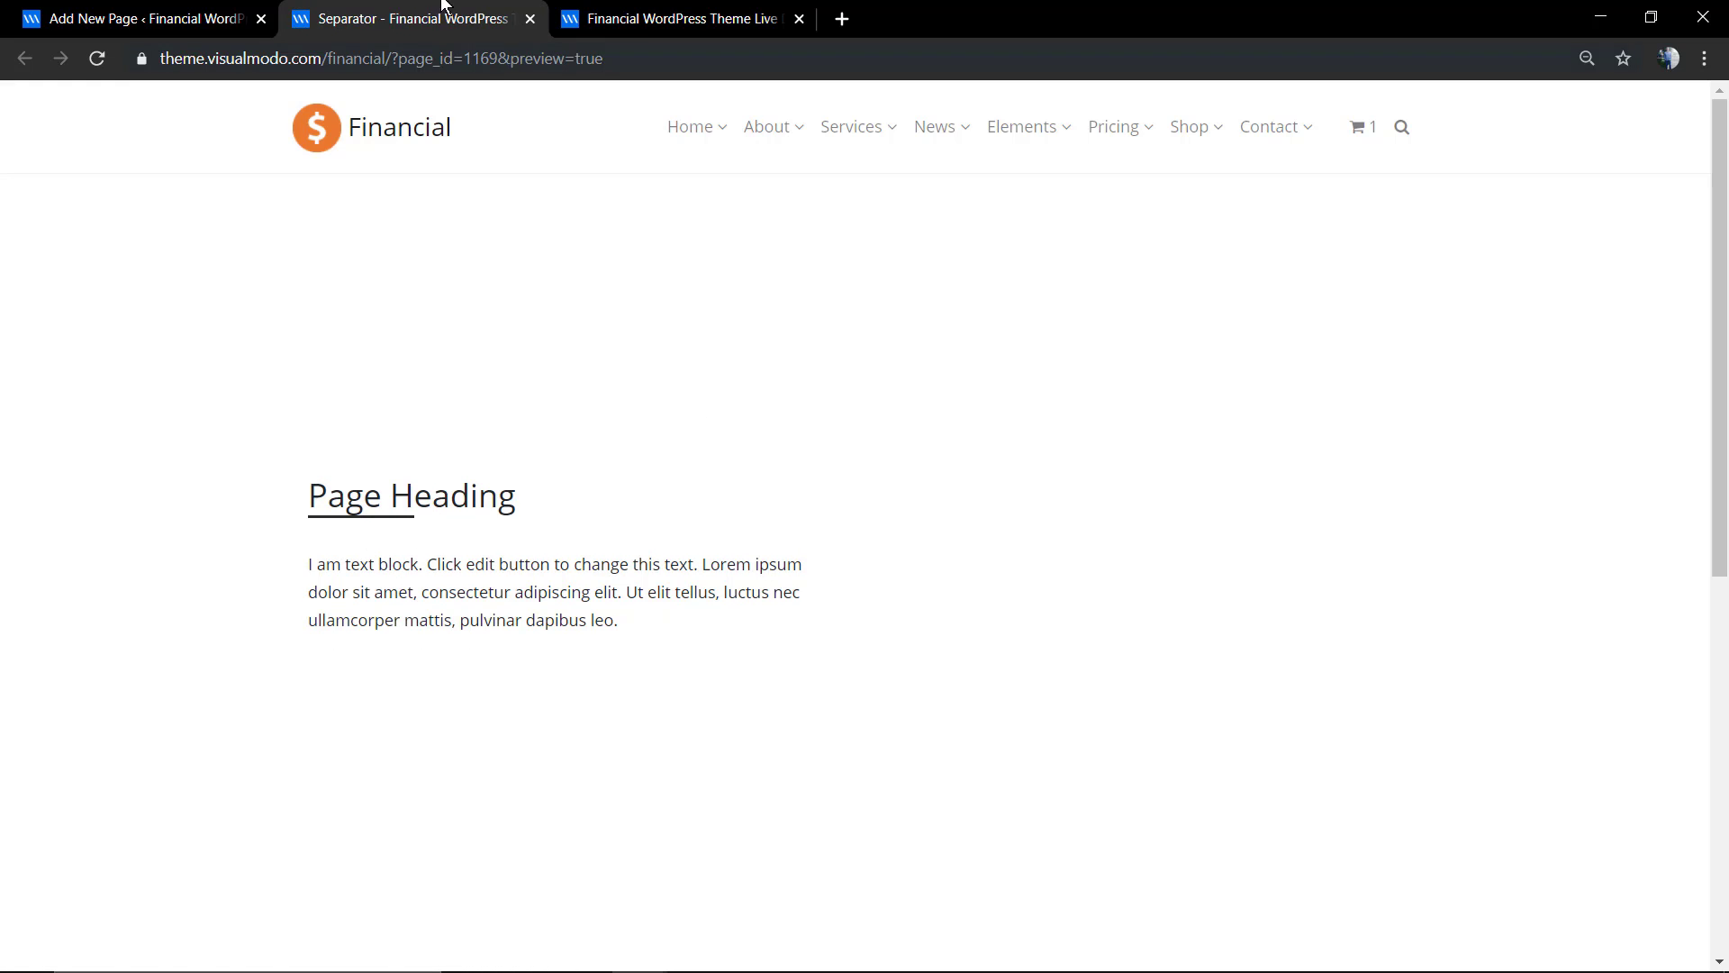
- Change the heading block's bottom padding to 15px and preview the page
left_click(234, 17)
left_click(503, 603)
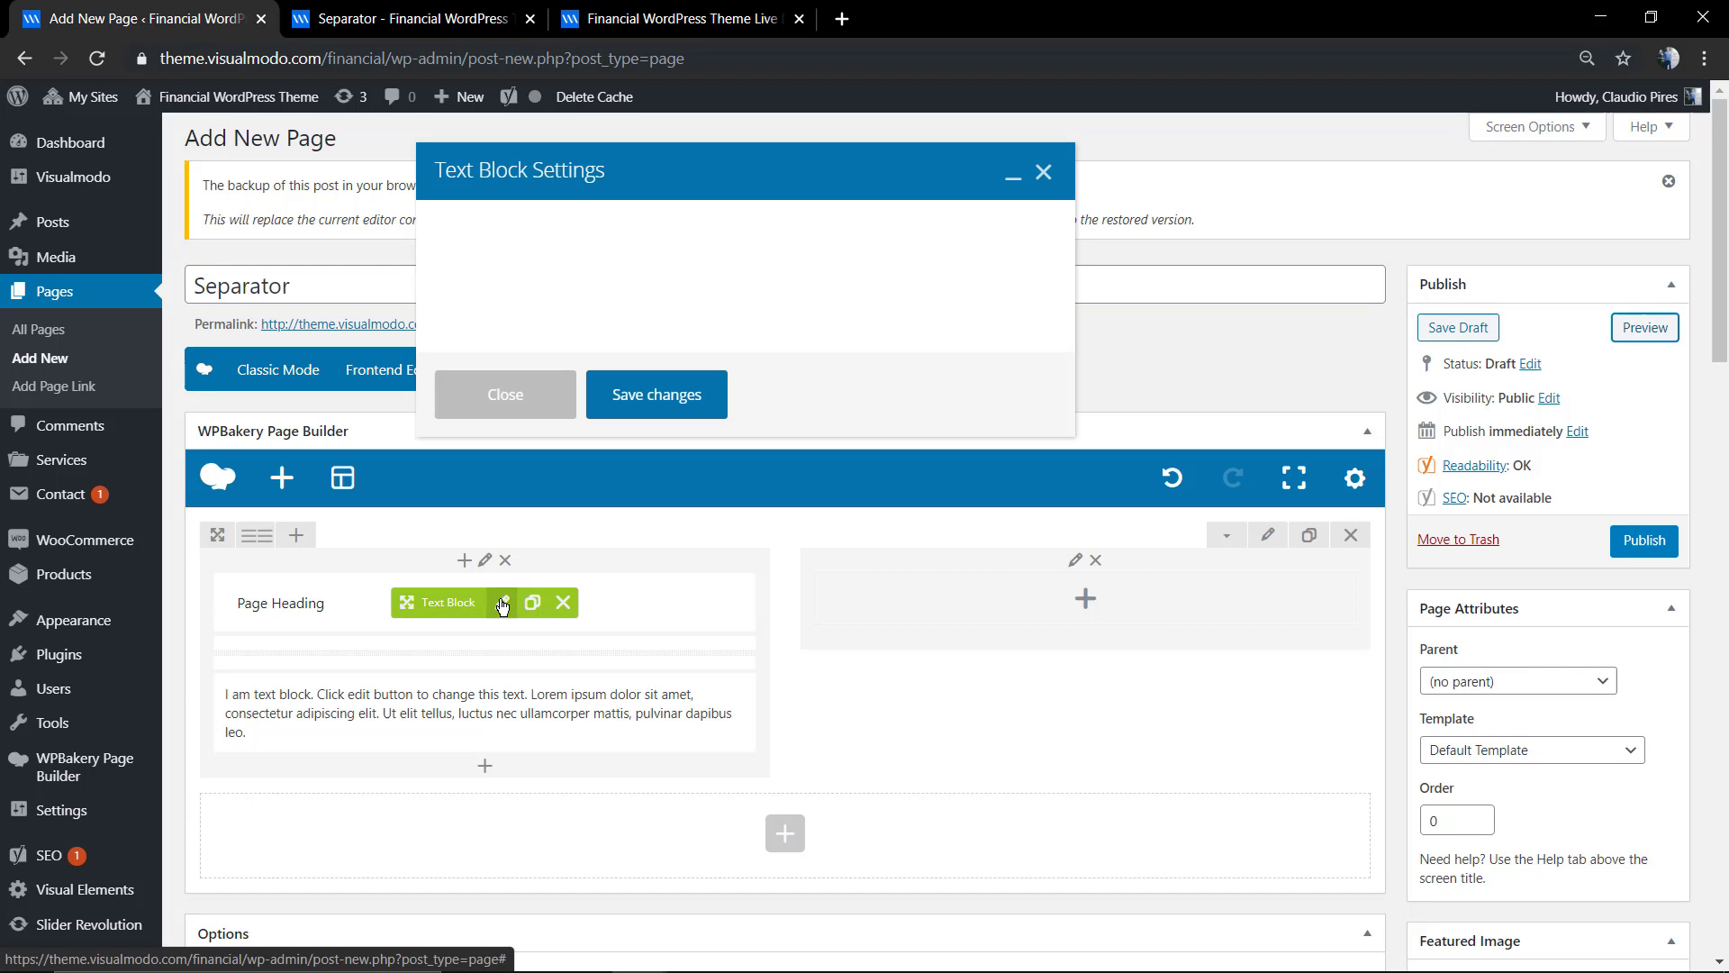
left_click(568, 225)
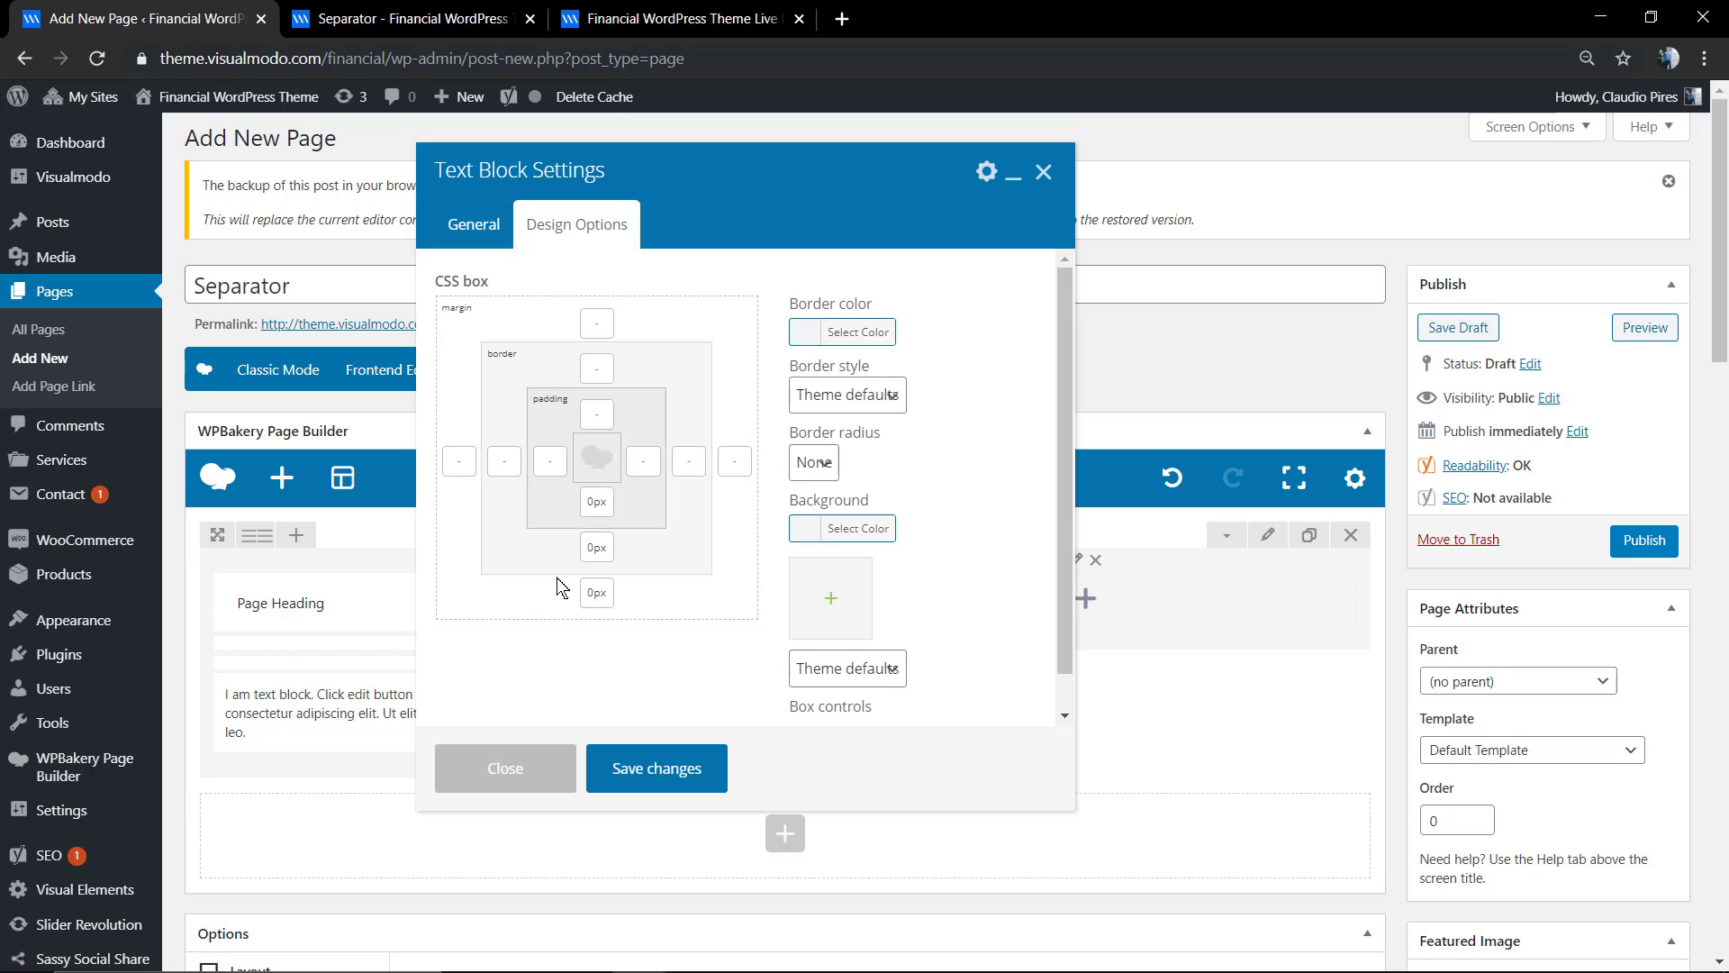
left_click(583, 504)
type("15px")
left_click(667, 768)
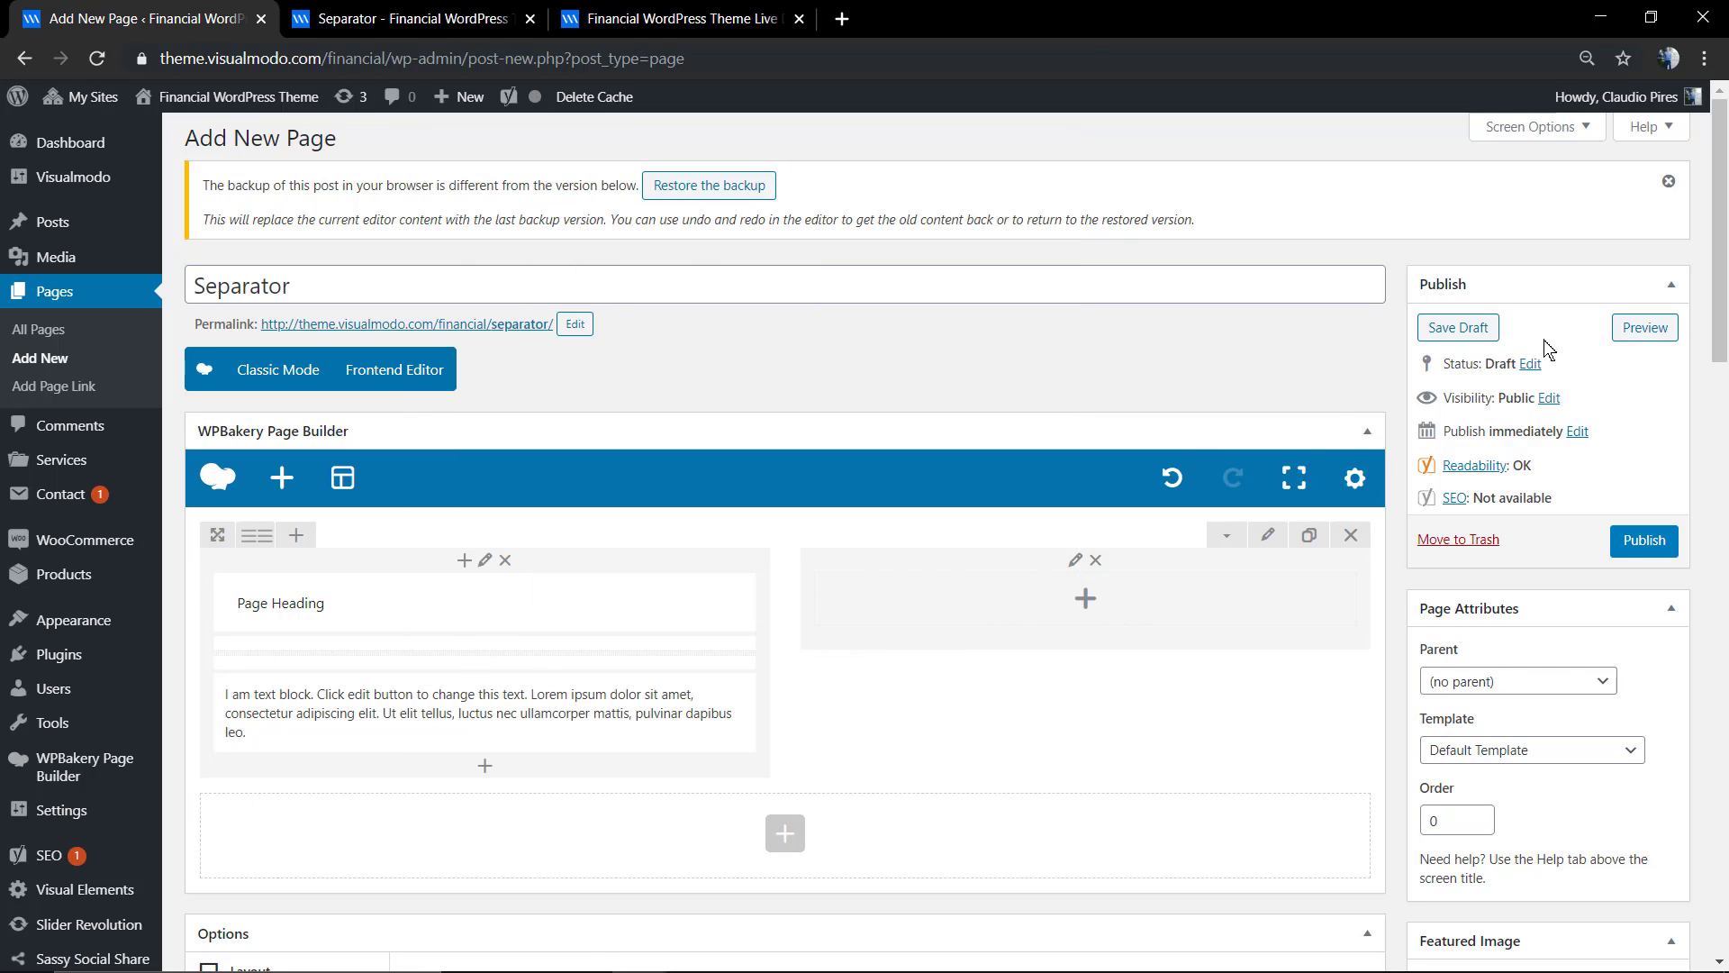
left_click(1645, 327)
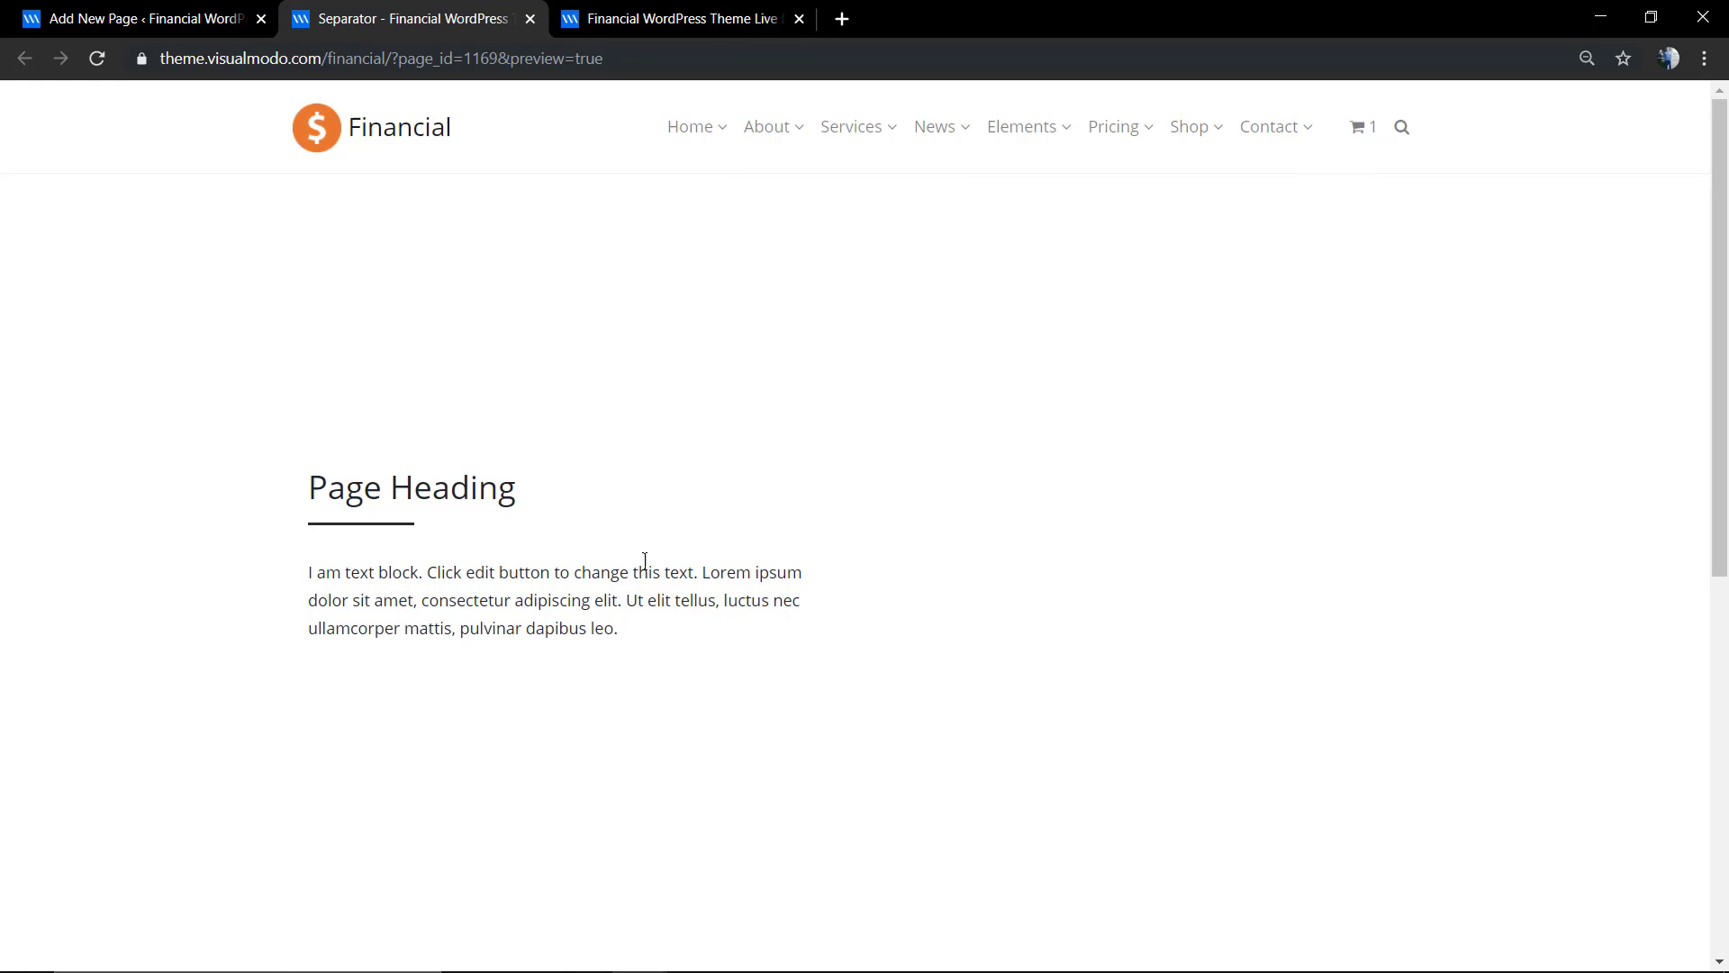
- Add a default 'Text on the button' Button under the left column's text block and preview it
key("ctrl+shift+Tab")
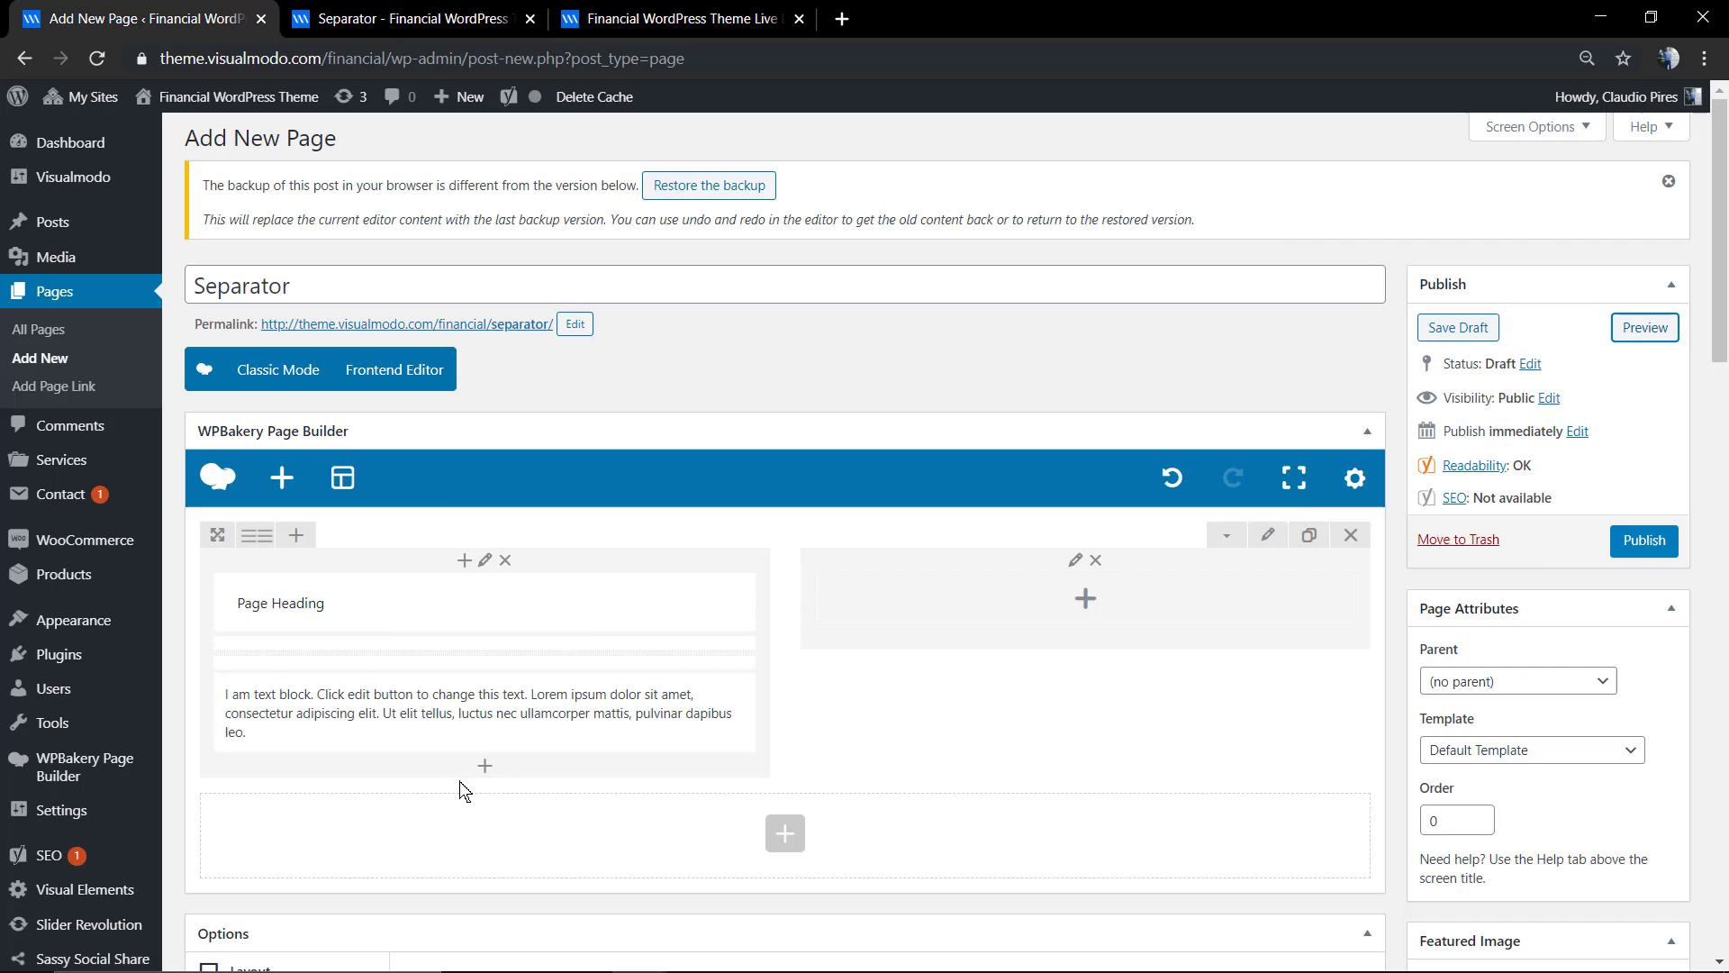
left_click(483, 765)
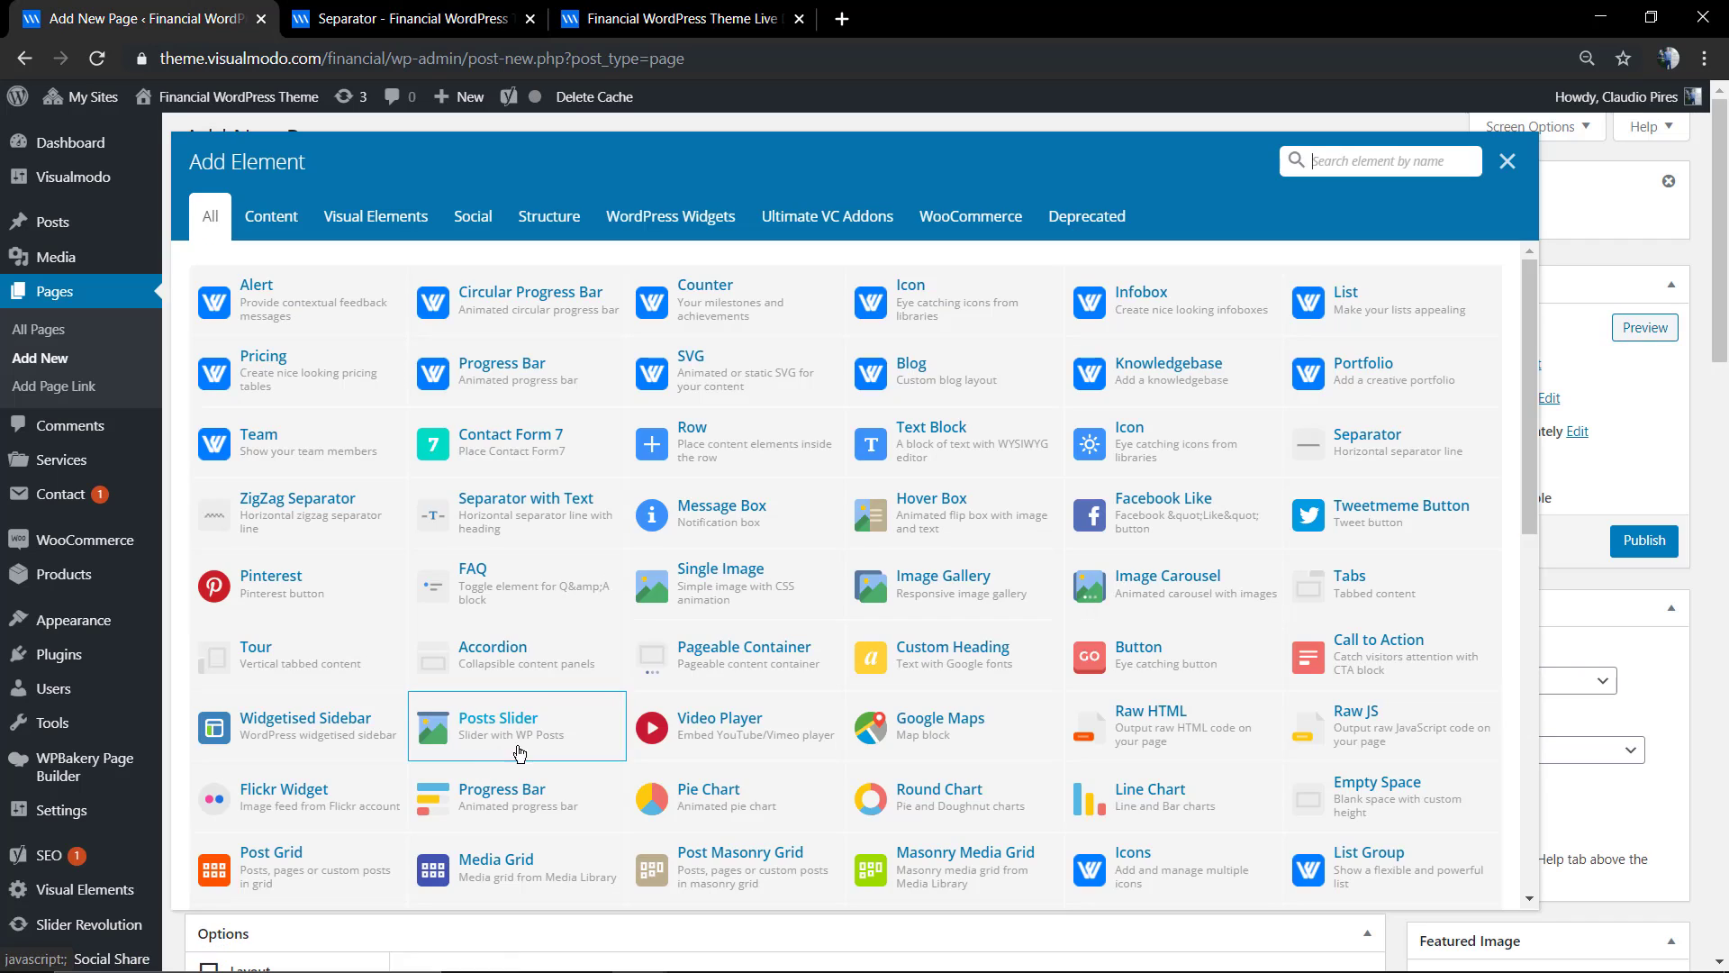
left_click(1351, 162)
type("butt")
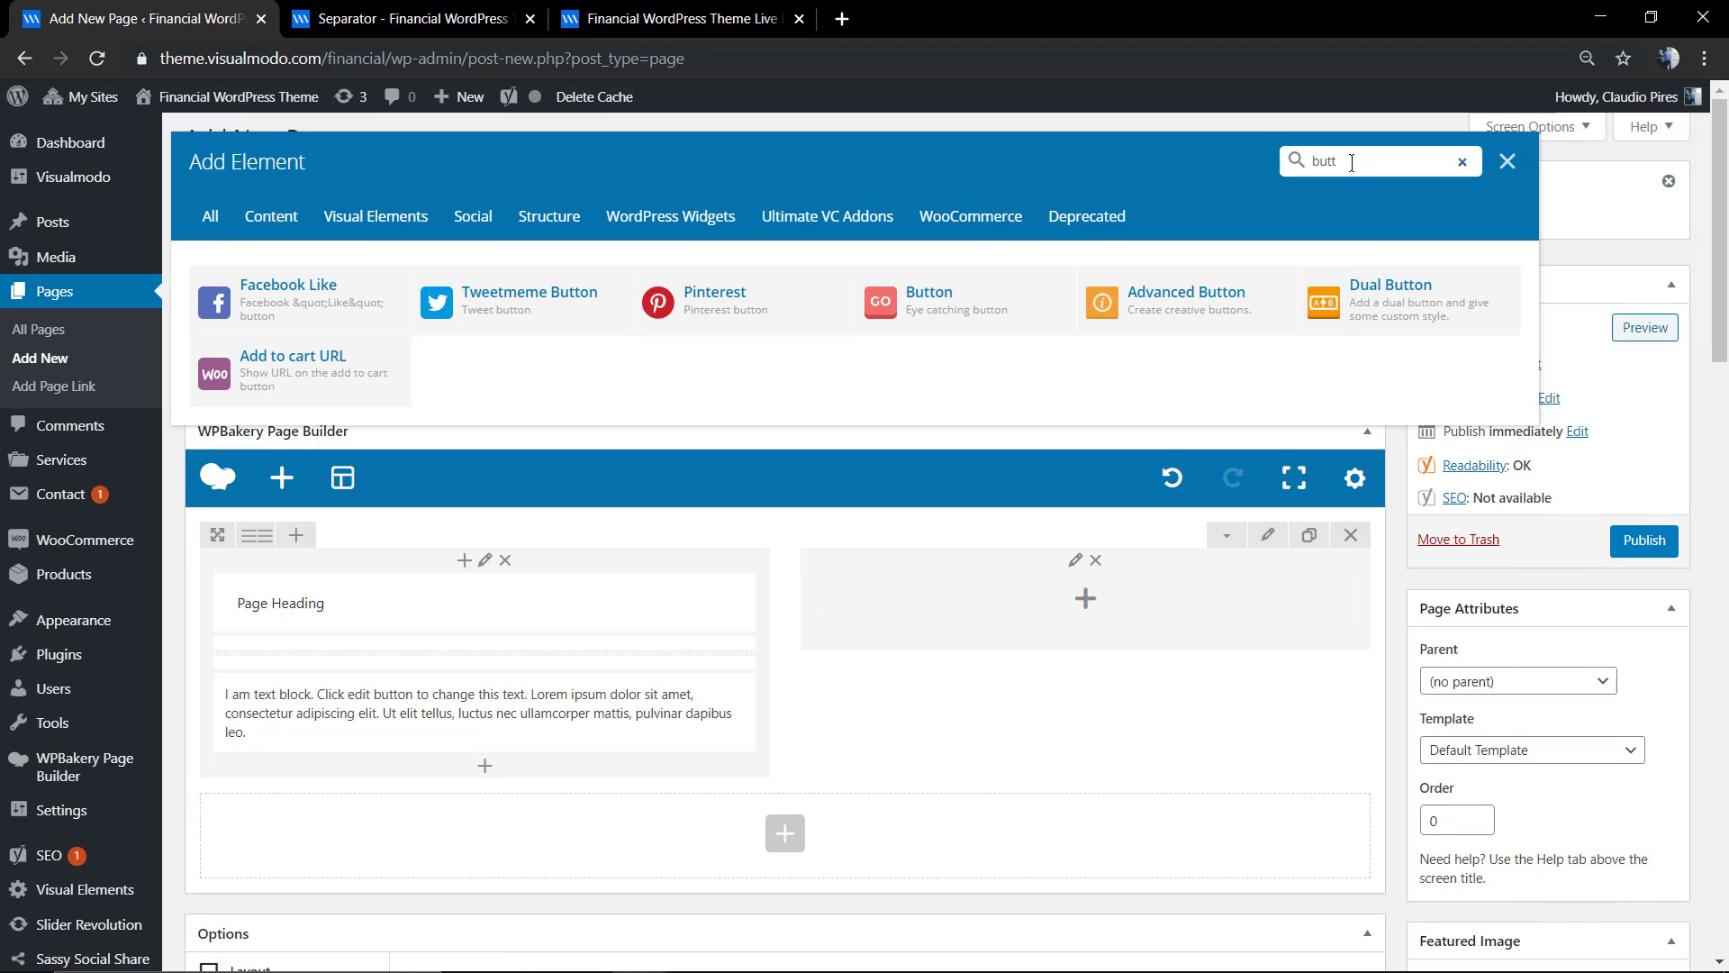
left_click(1000, 310)
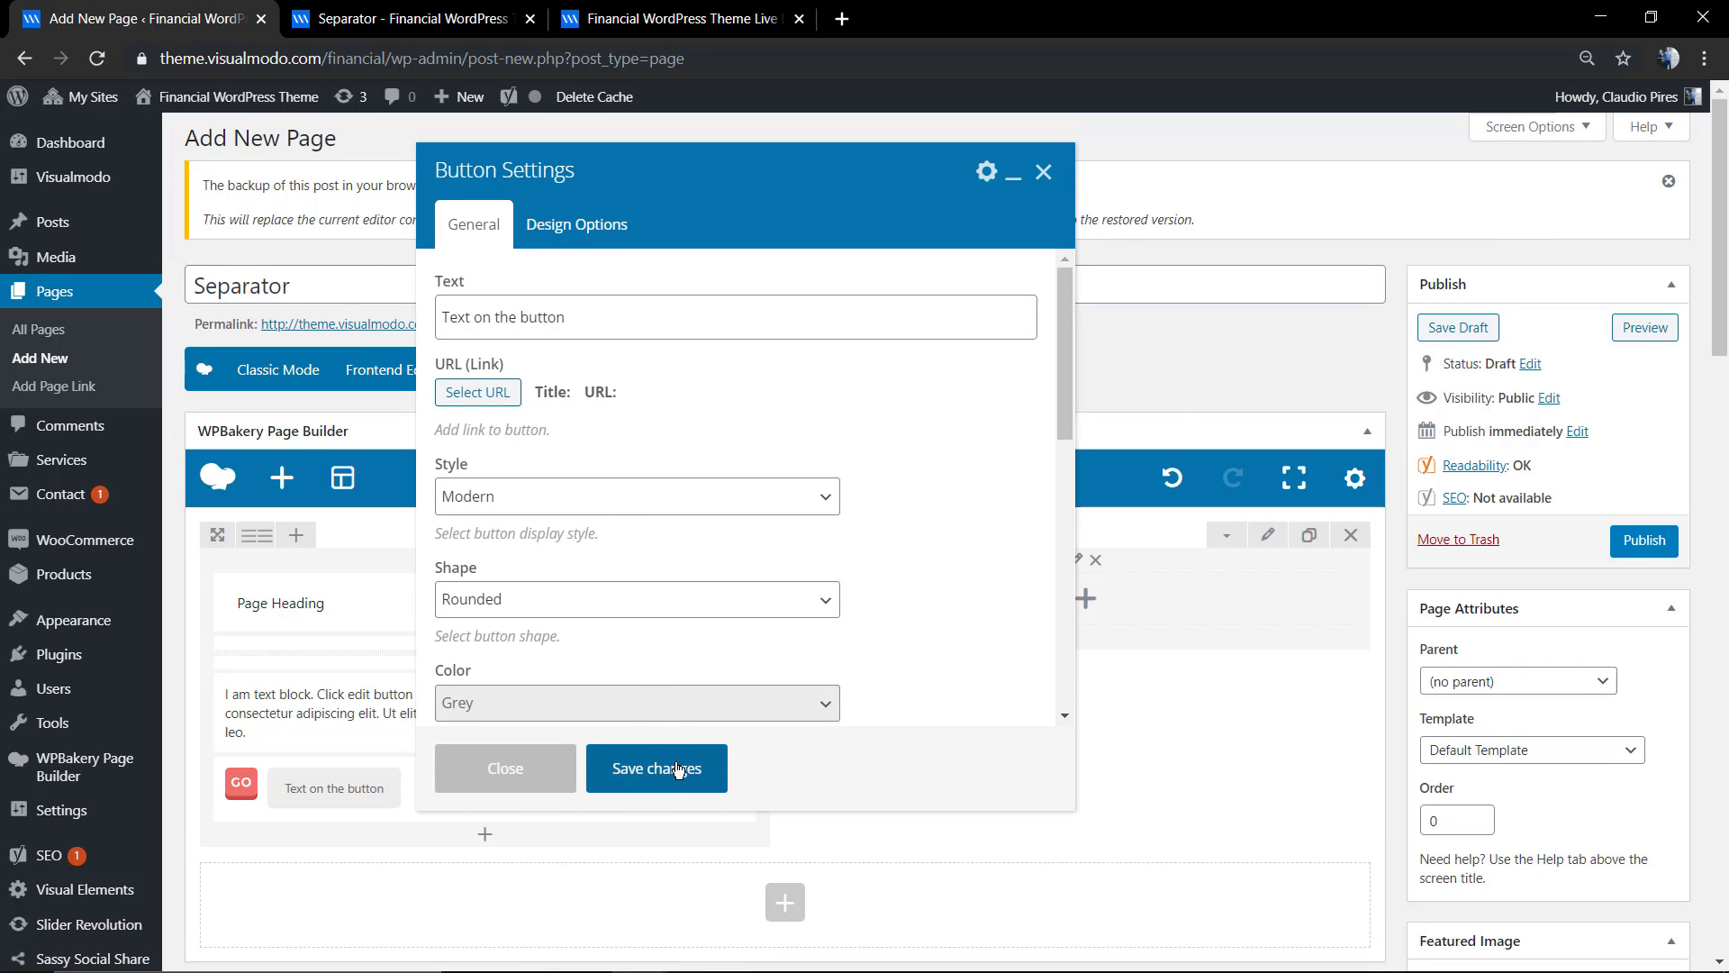
left_click(678, 770)
left_click(1630, 333)
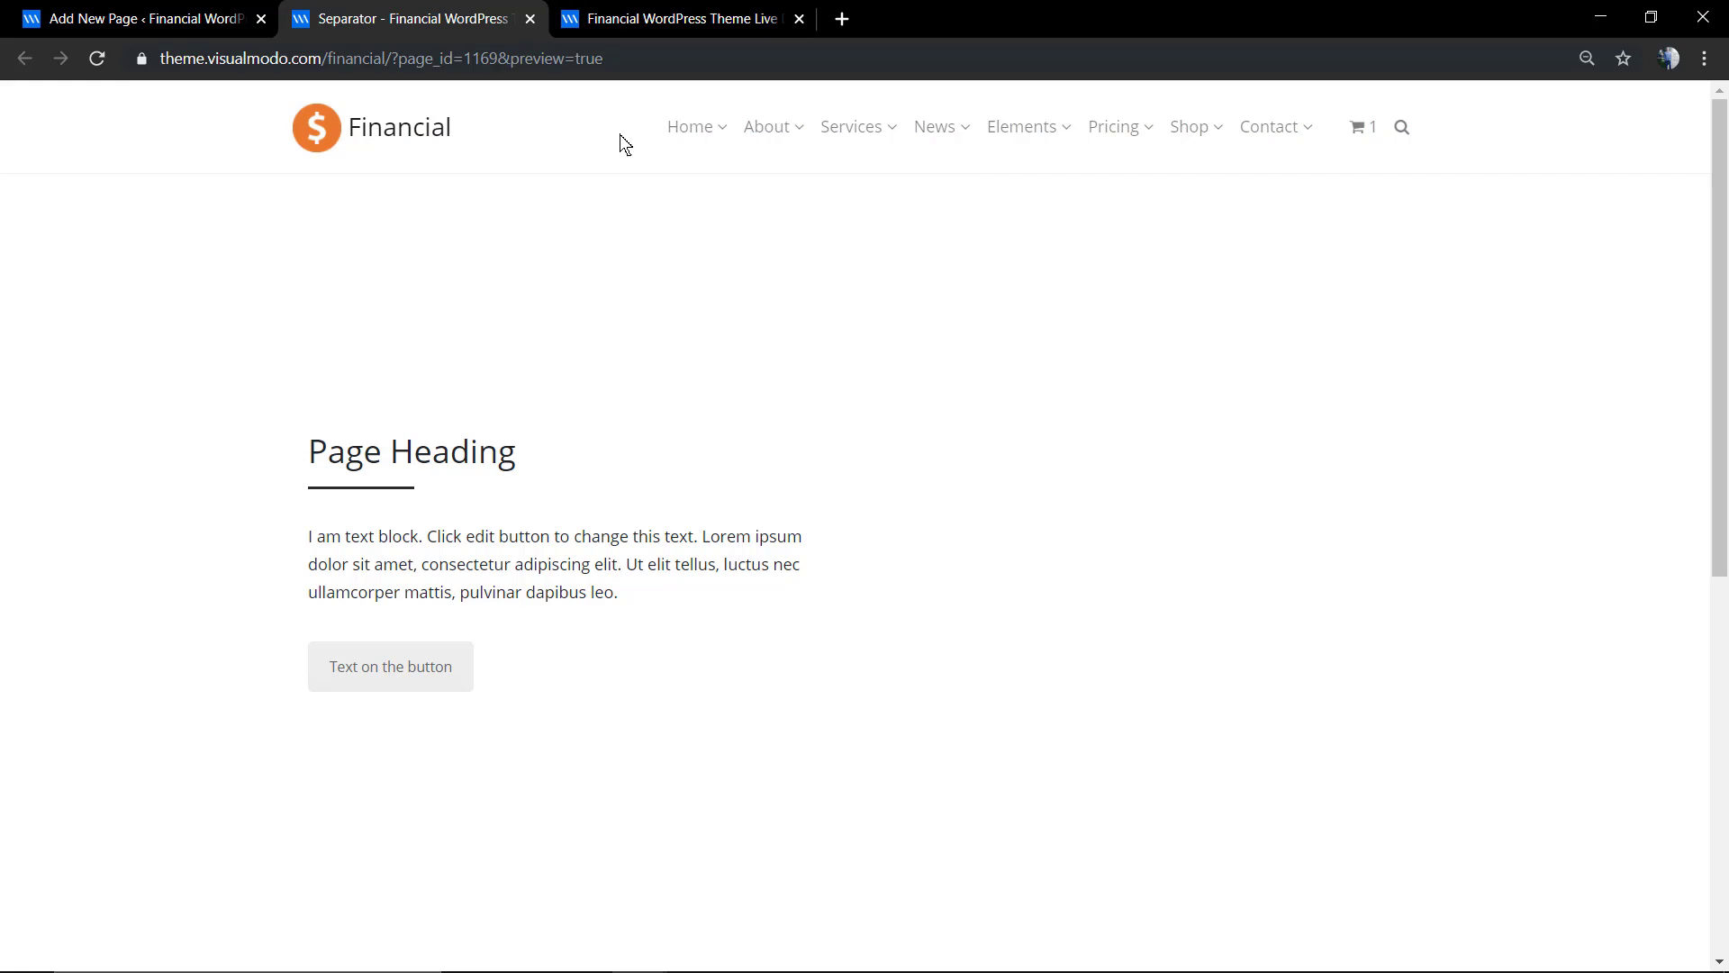
left_click(172, 11)
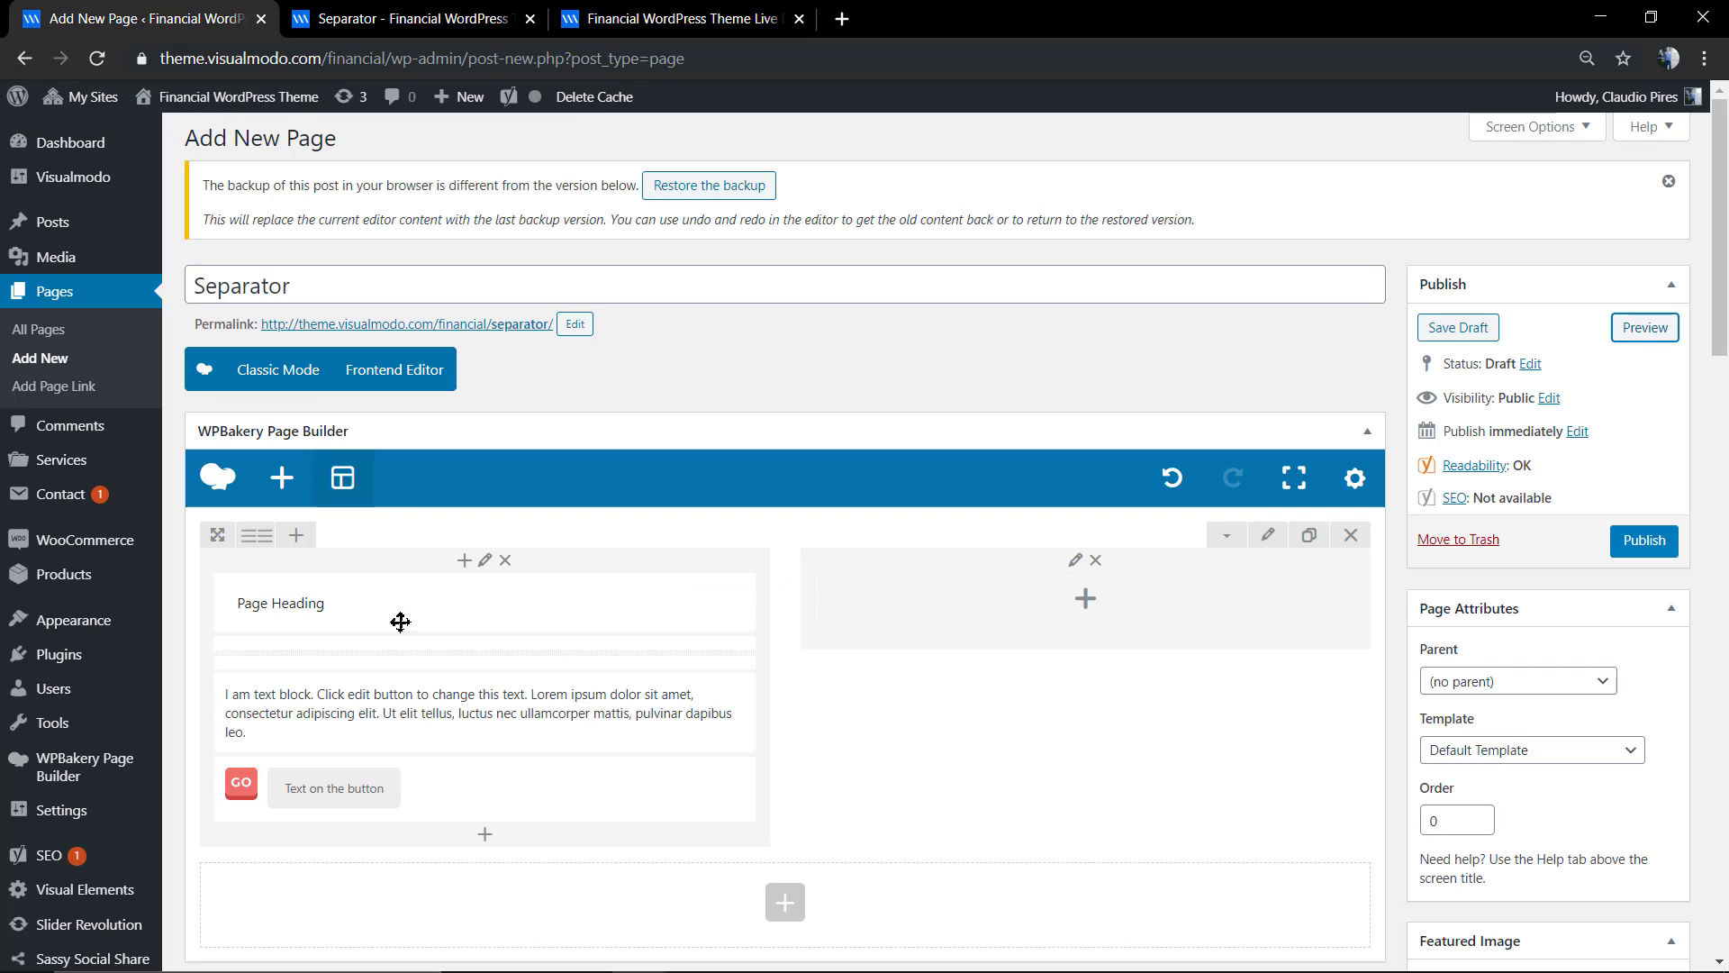
- Add a ZigZag Separator to the bottom of the left column
left_click(487, 838)
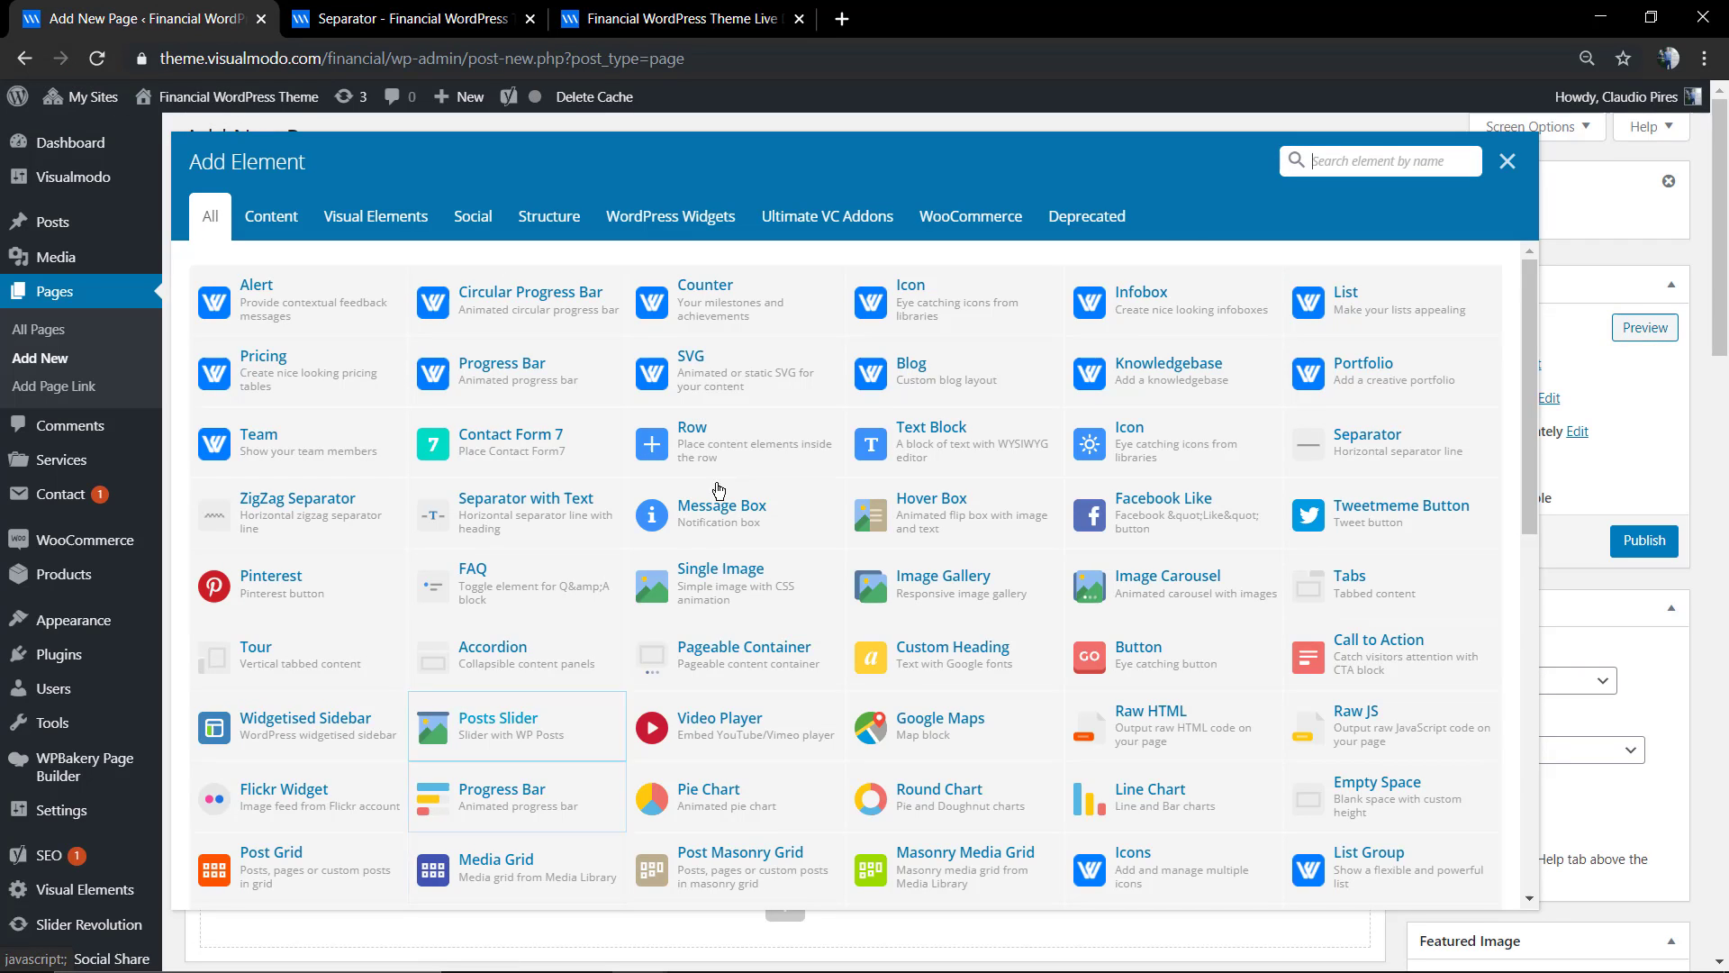
left_click(1342, 164)
type("separator")
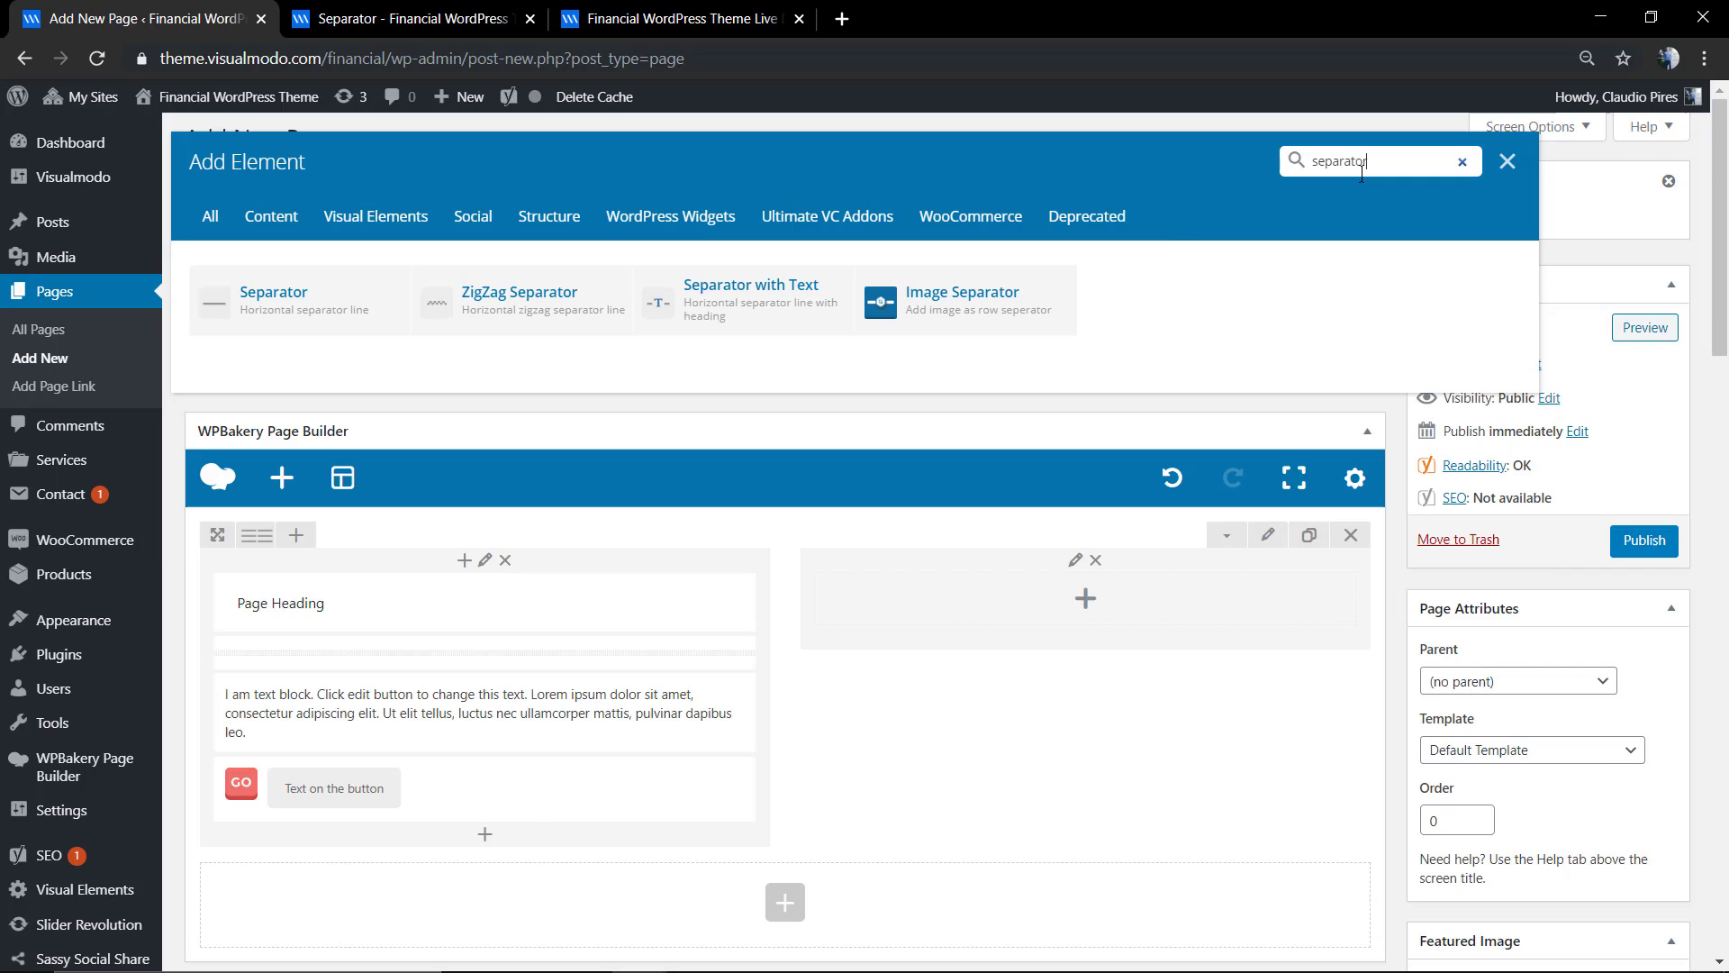
left_click(544, 313)
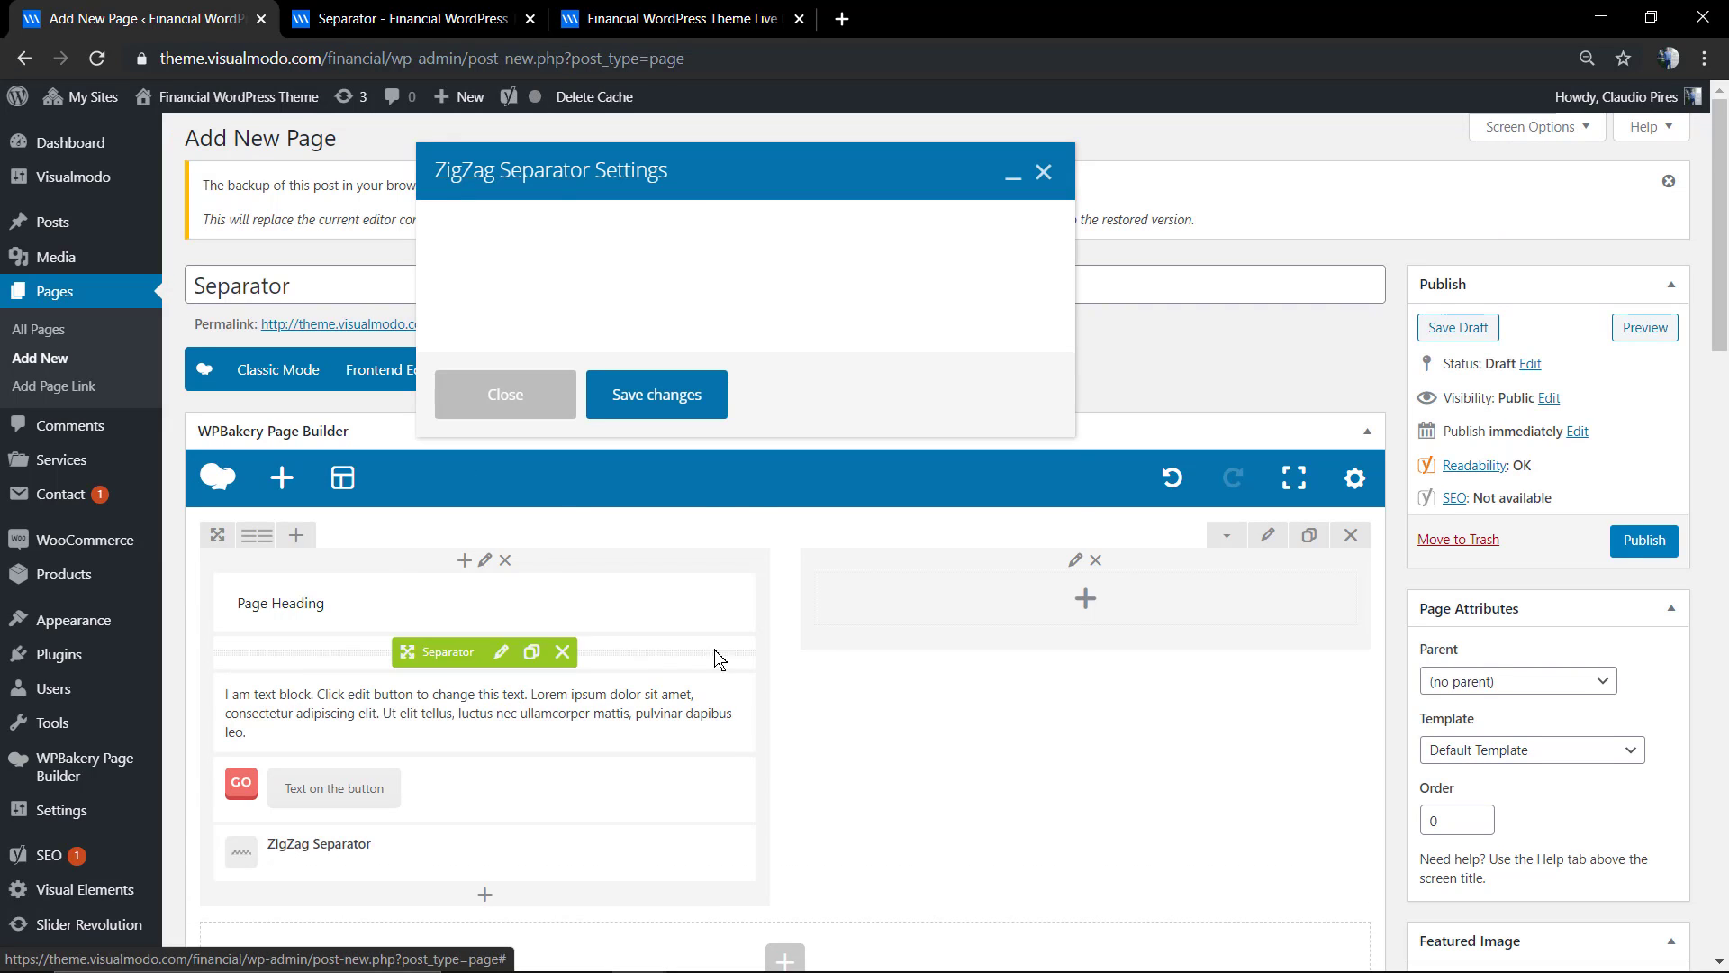
- Make the zigzag separator black with Medium border width and 20% width, then save
left_click(581, 315)
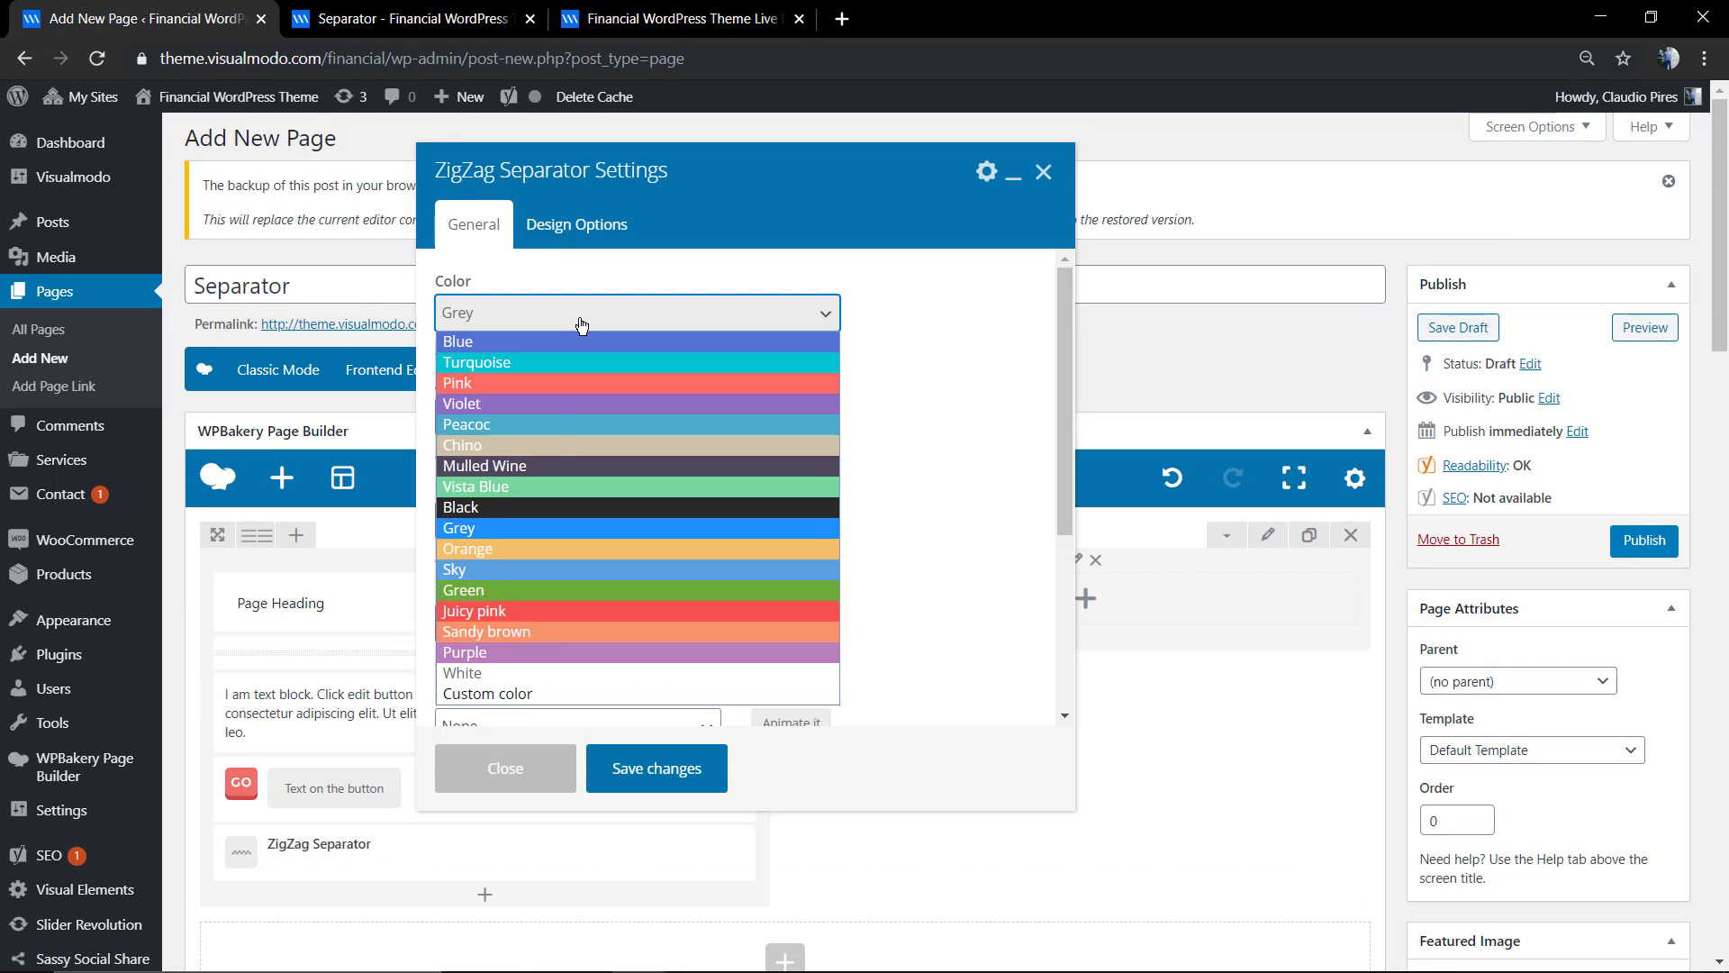
left_click(562, 501)
scroll(618, 536, "down", 2)
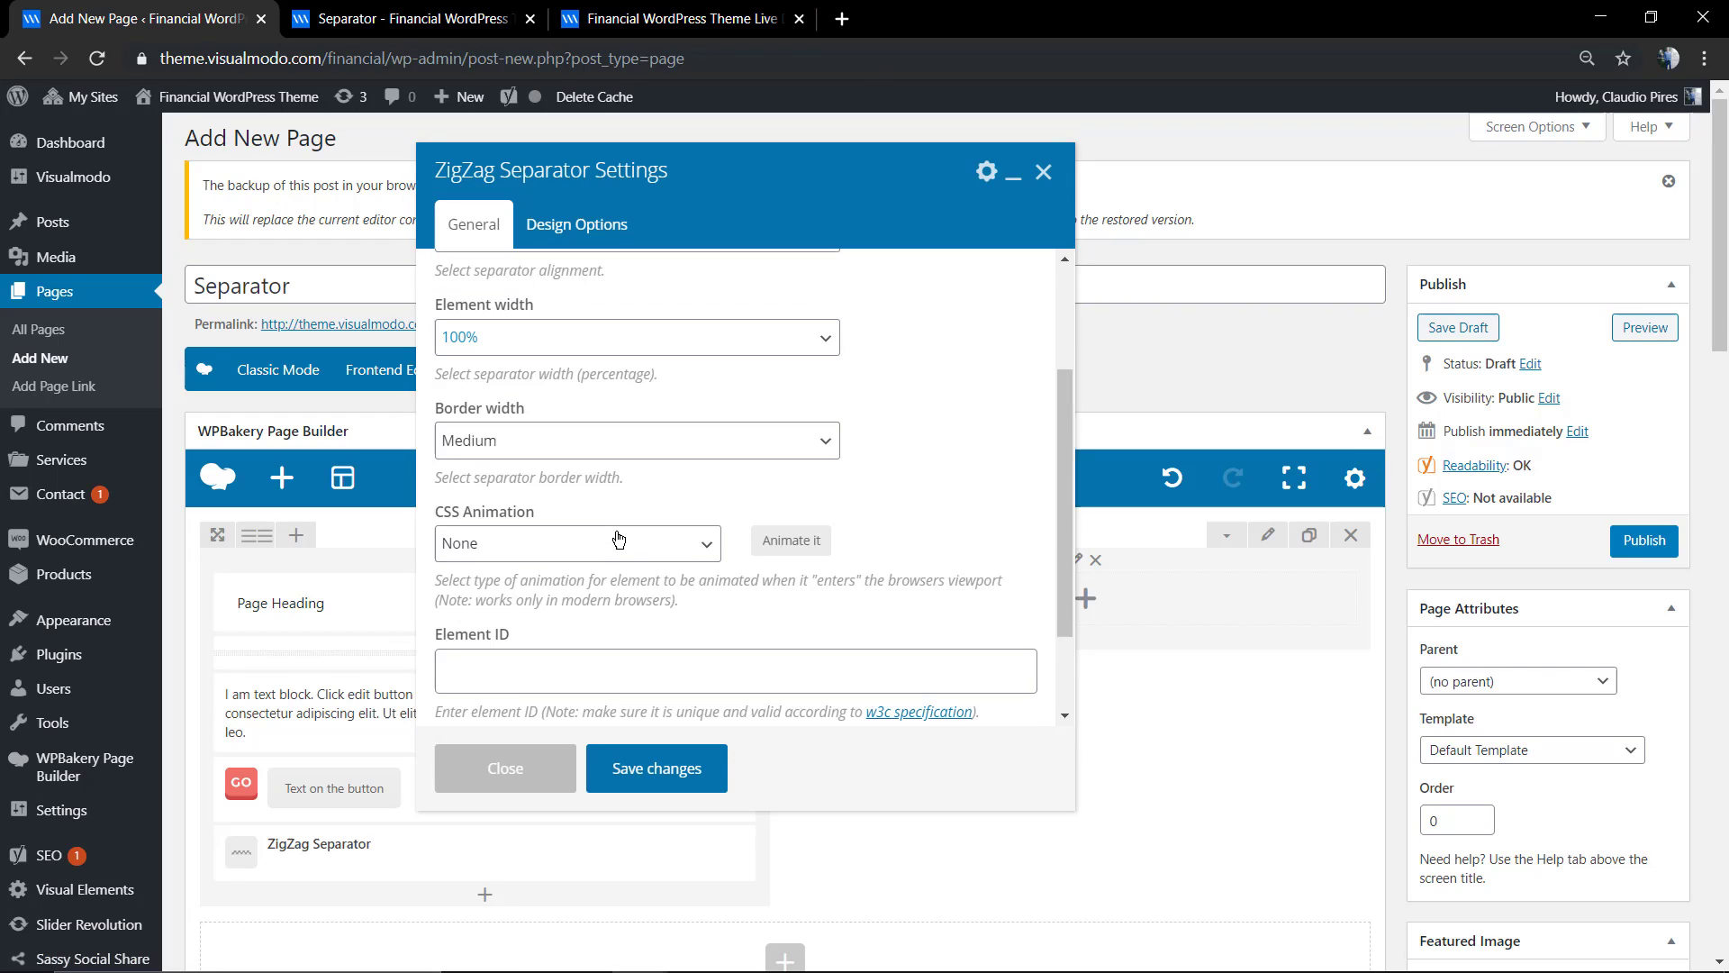
left_click(583, 433)
left_click(583, 435)
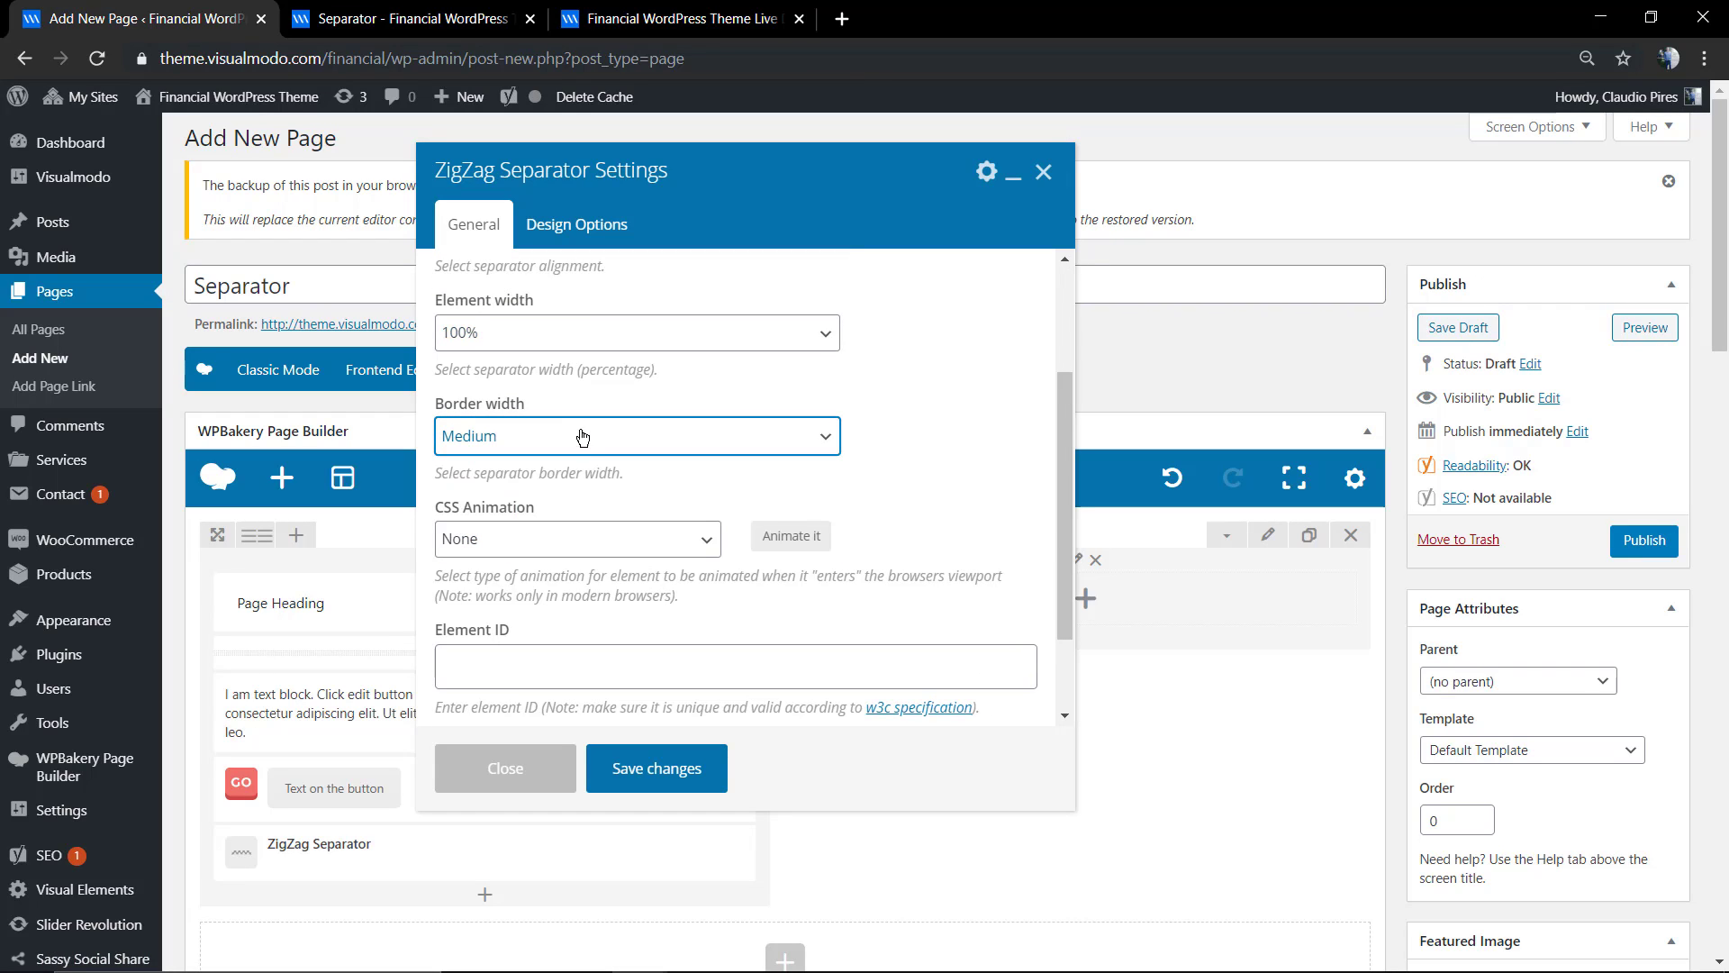
left_click(551, 345)
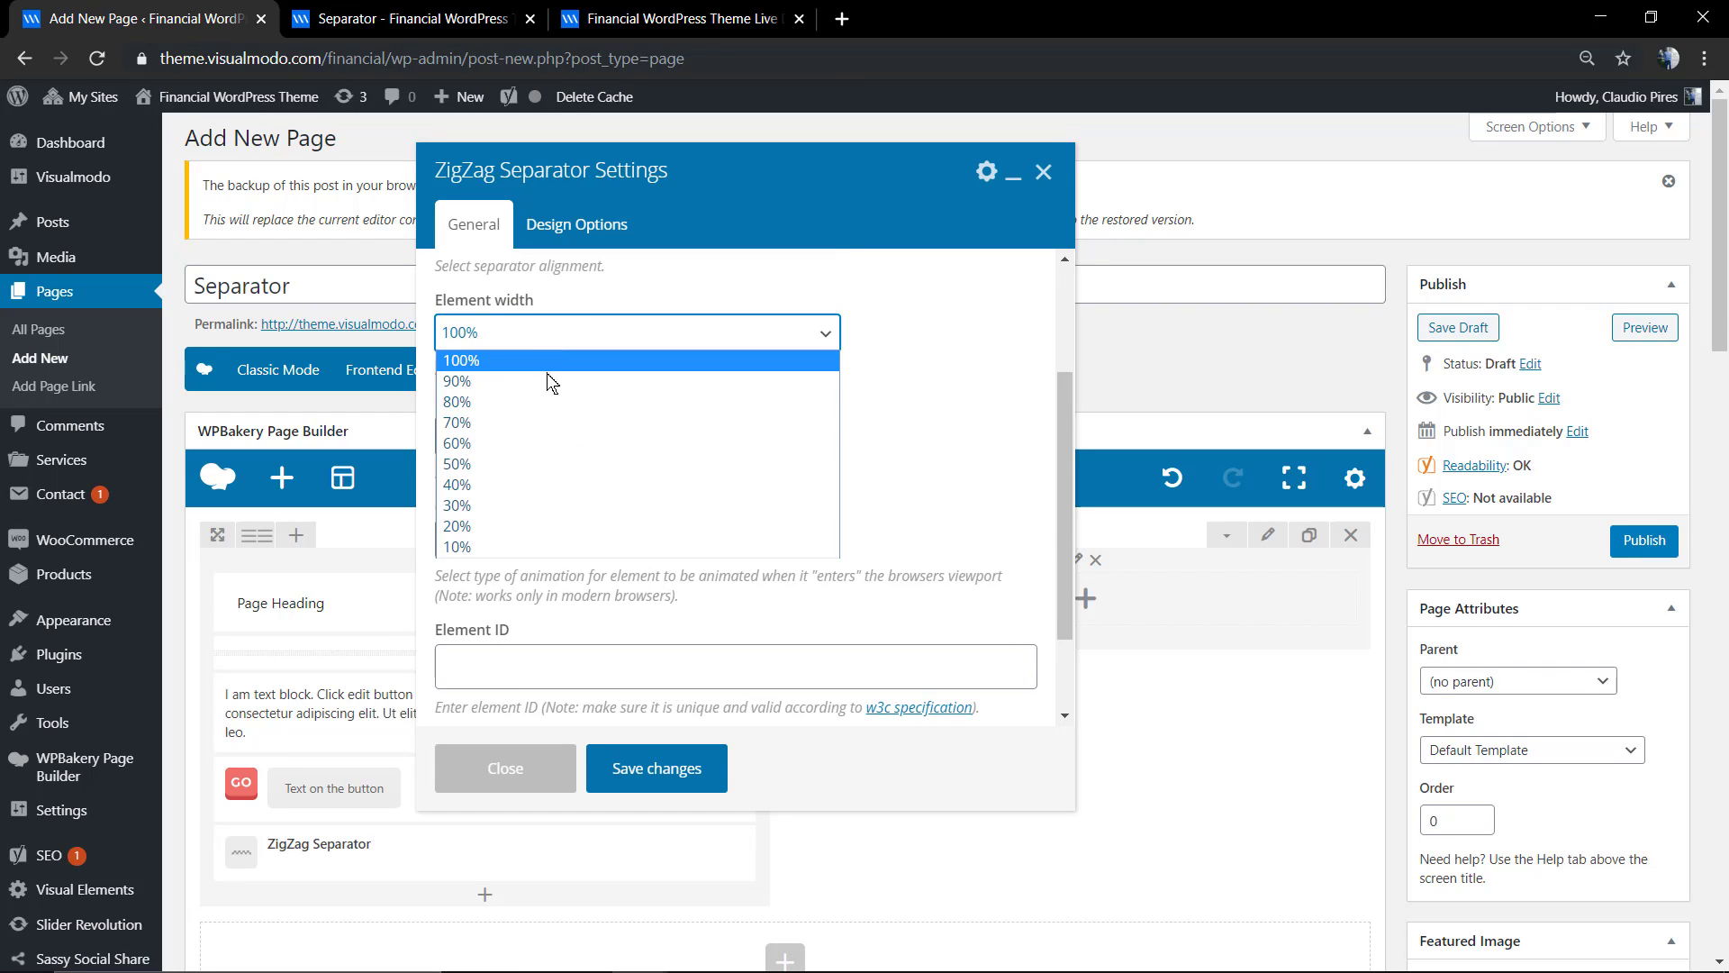
left_click(540, 505)
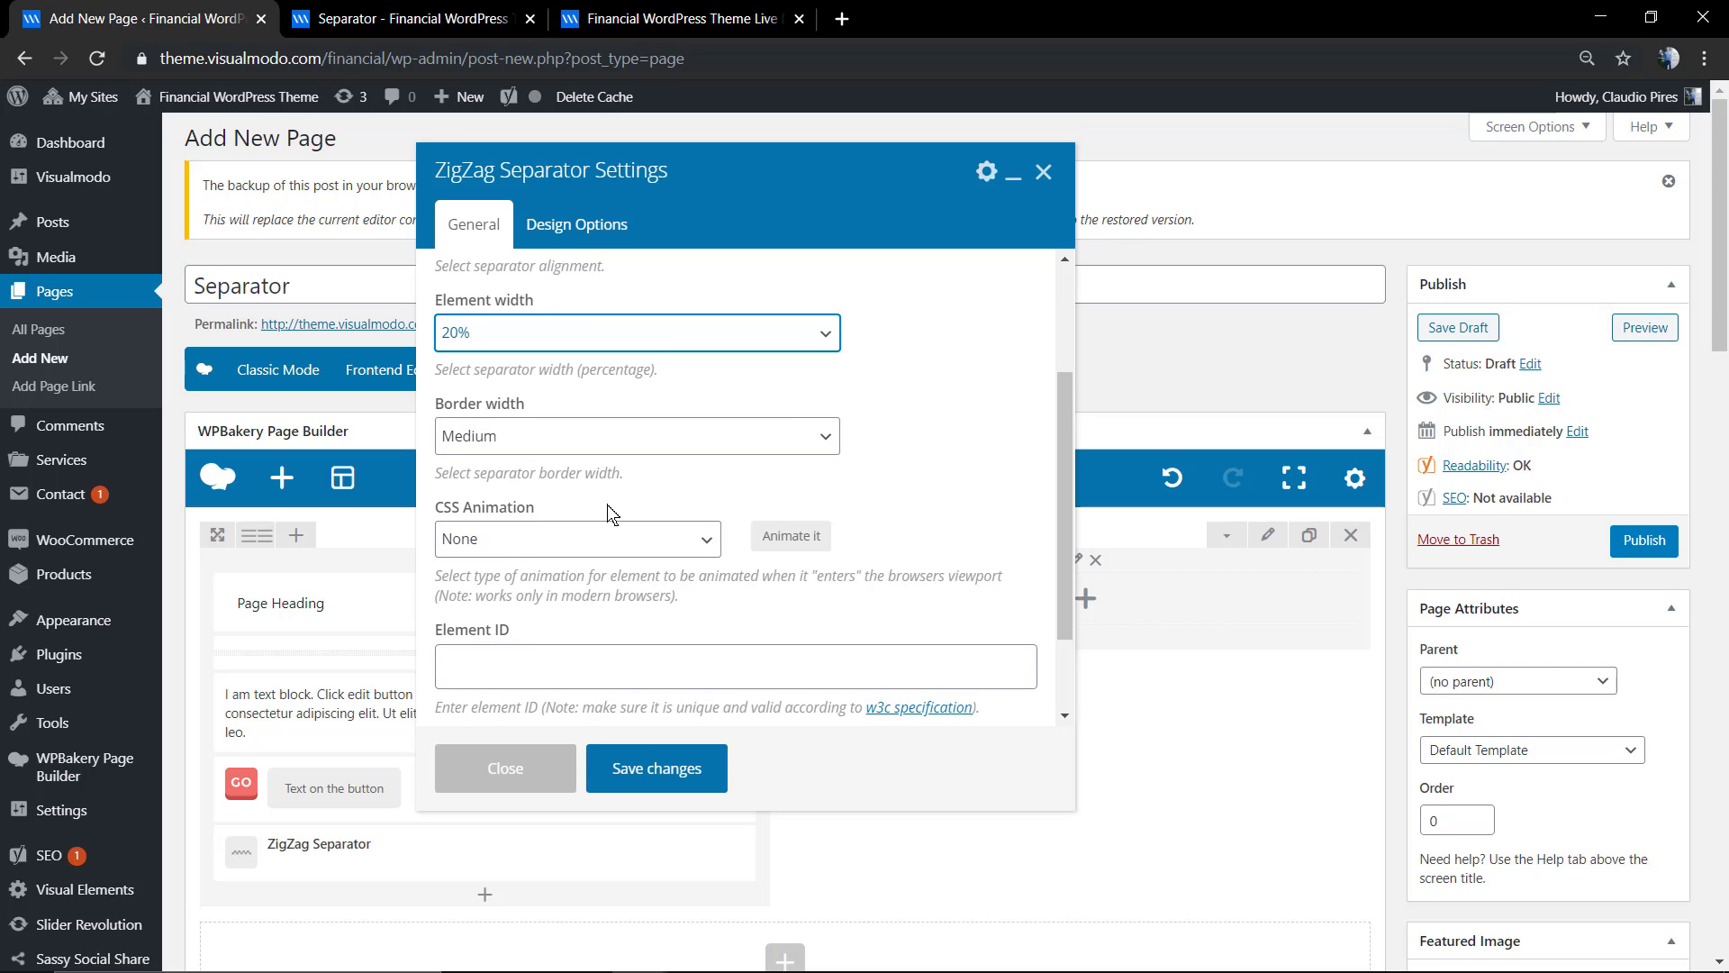
scroll(610, 513, "up", 2)
scroll(606, 518, "down", 3)
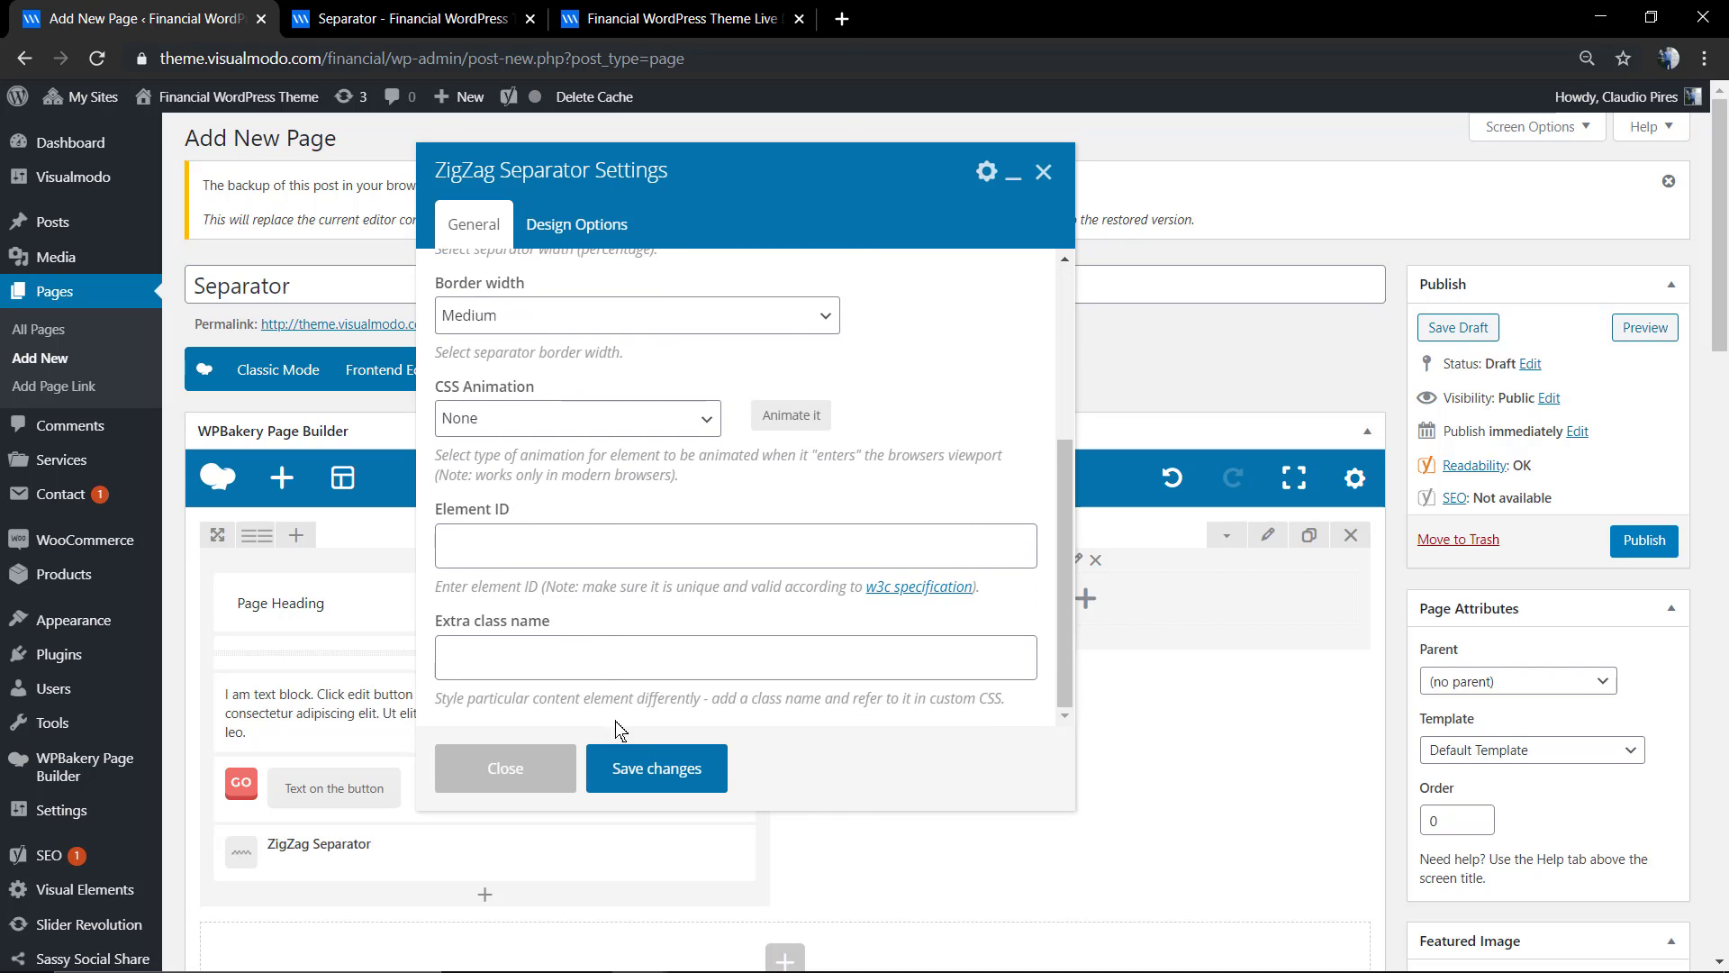
left_click(633, 791)
- Move the ZigZag Separator directly under Page Heading and preview the page
mouse_move(436, 845)
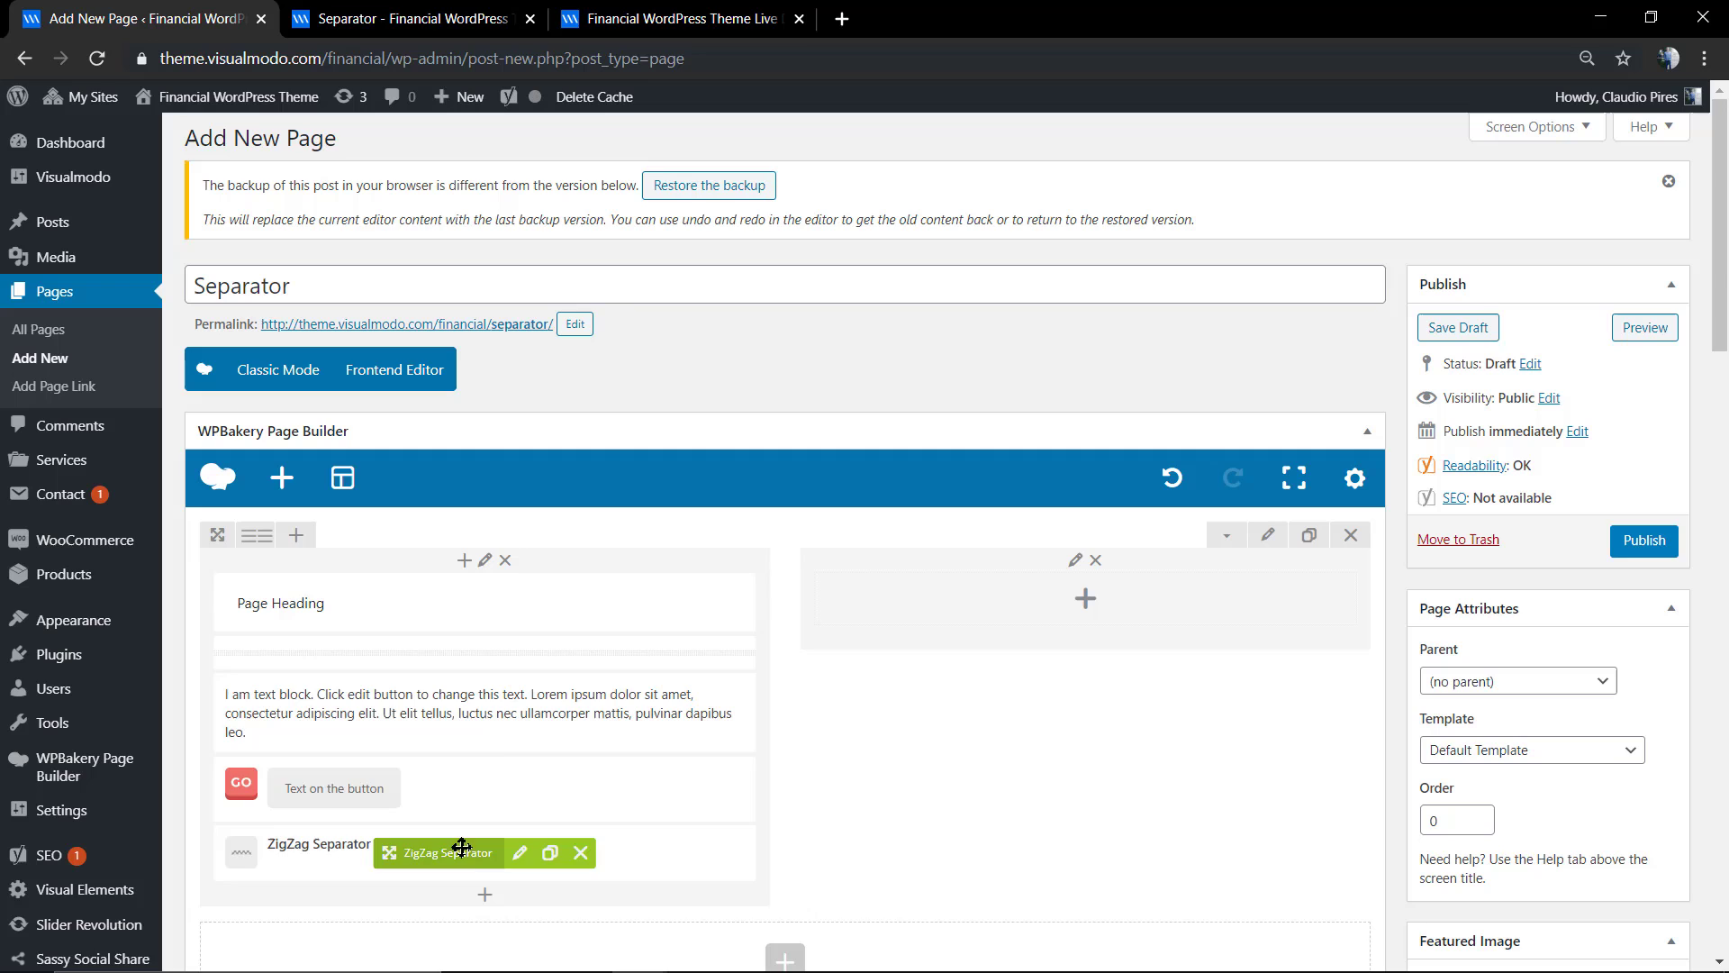
left_click_drag(461, 847, 1072, 592)
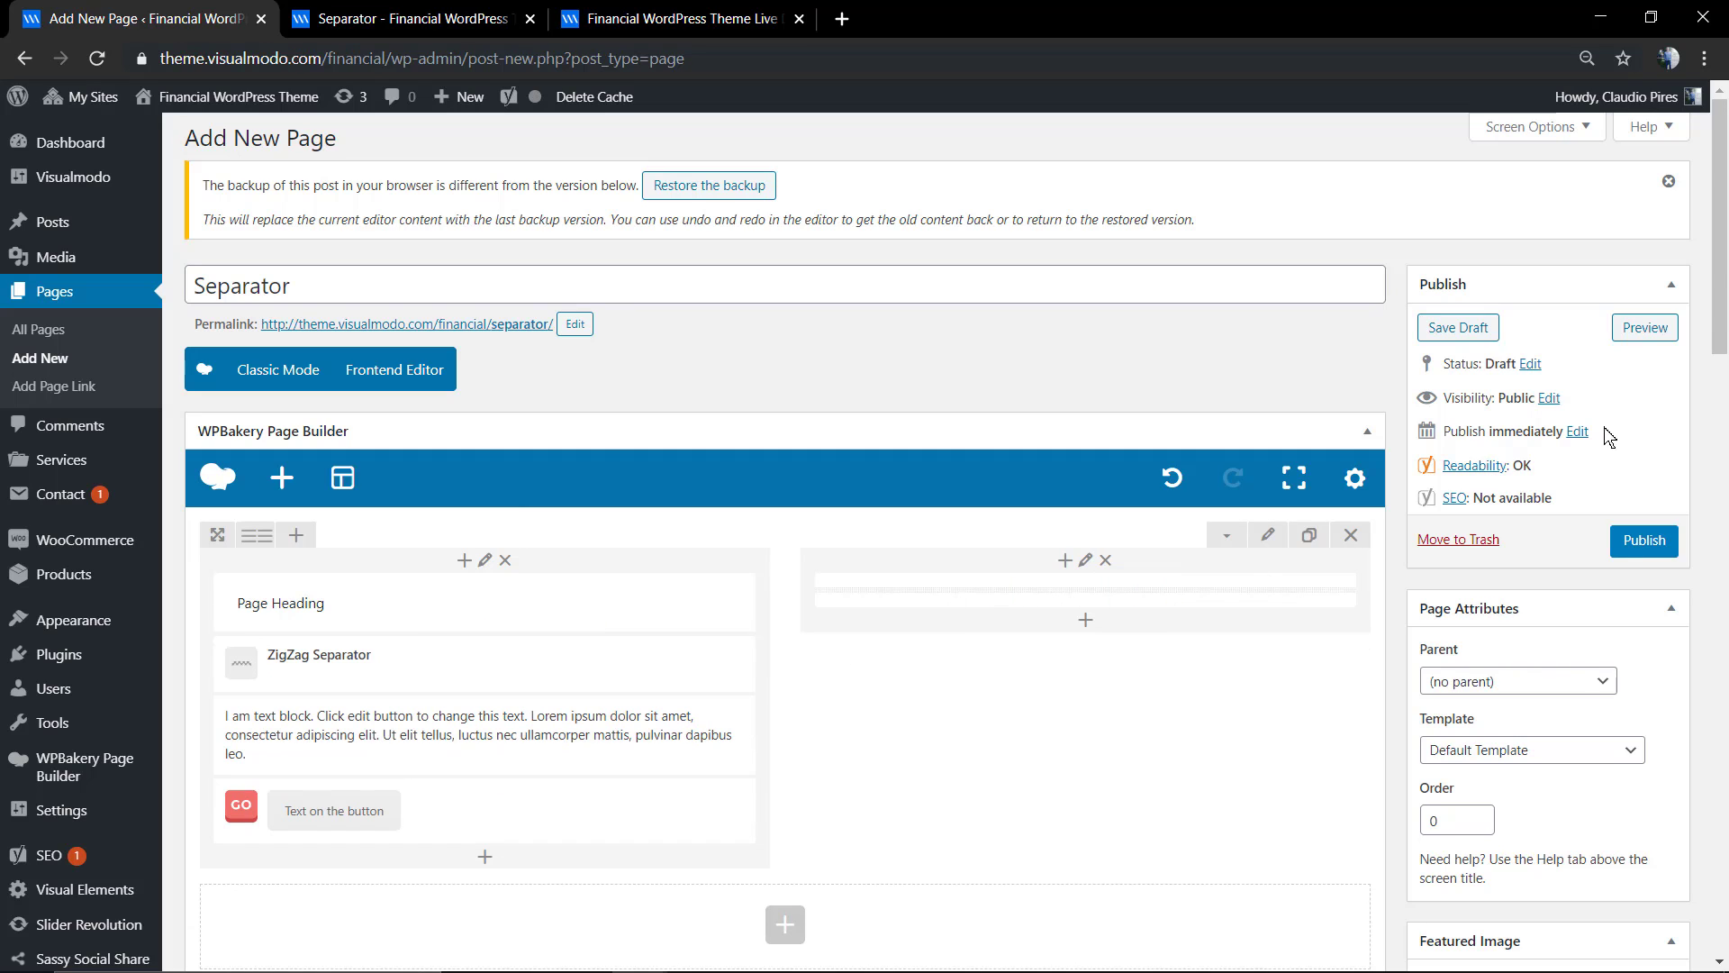
left_click(1645, 327)
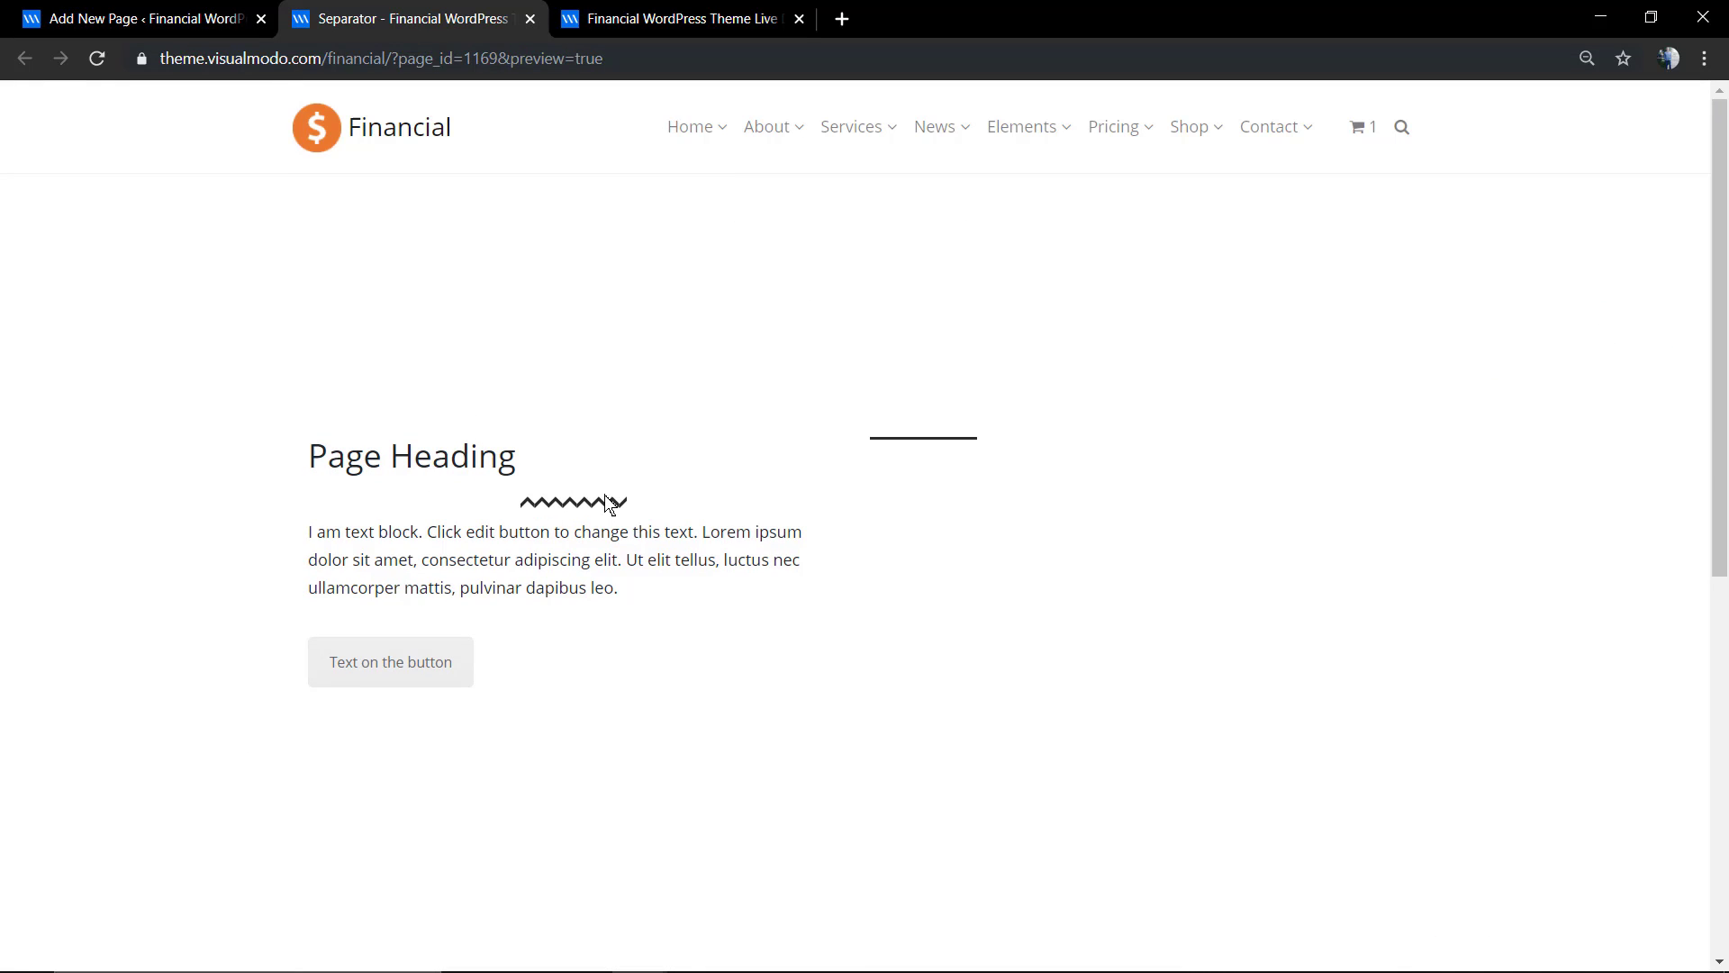
left_click(200, 13)
- Set the ZigZag Separator's alignment to Left and save it
left_click(519, 665)
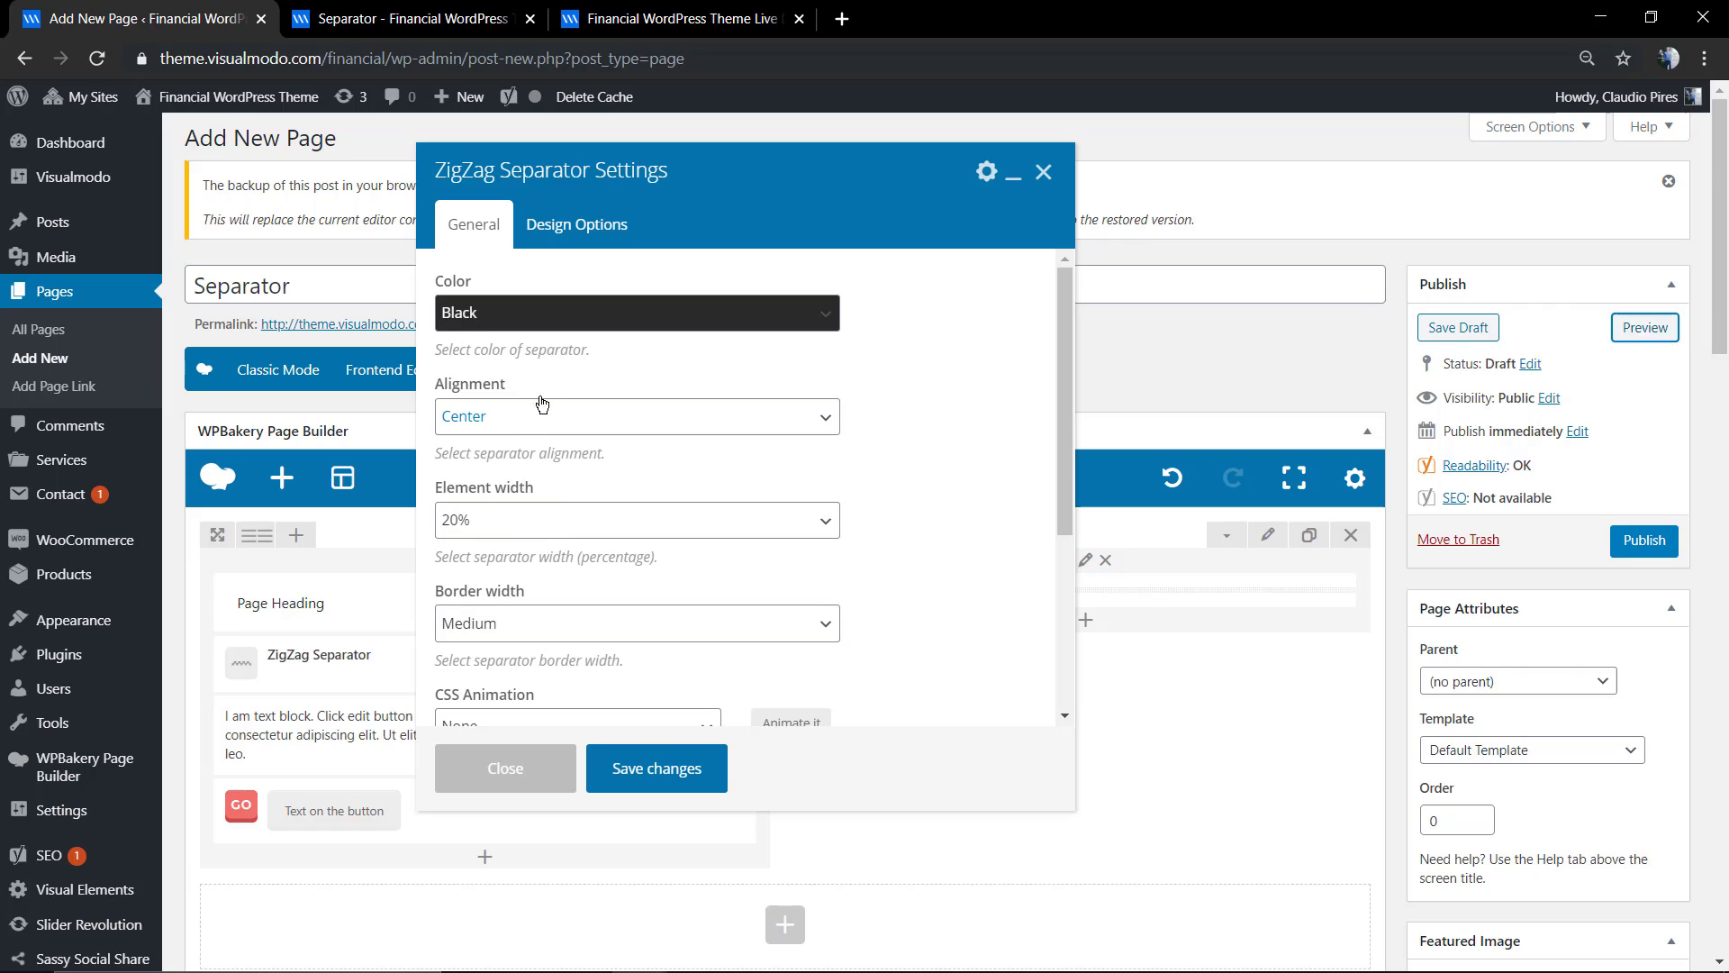
left_click(545, 416)
left_click(528, 466)
left_click(680, 770)
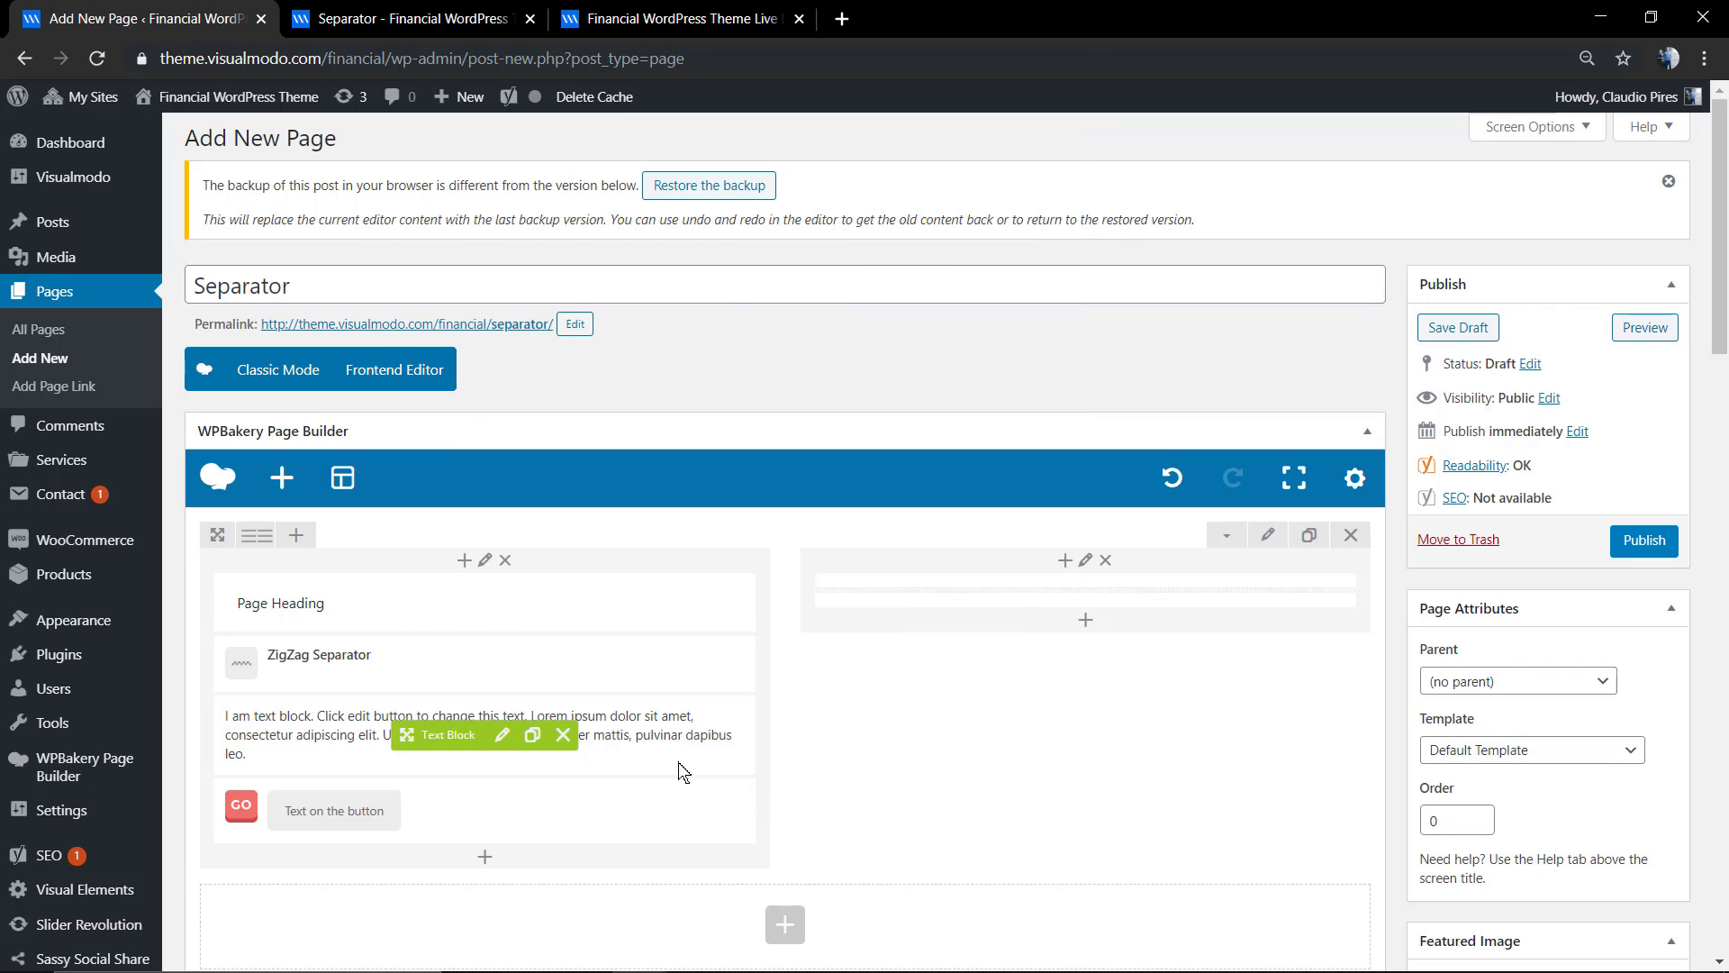
- Delete the separator from the right column and preview the updated page
left_click(1164, 592)
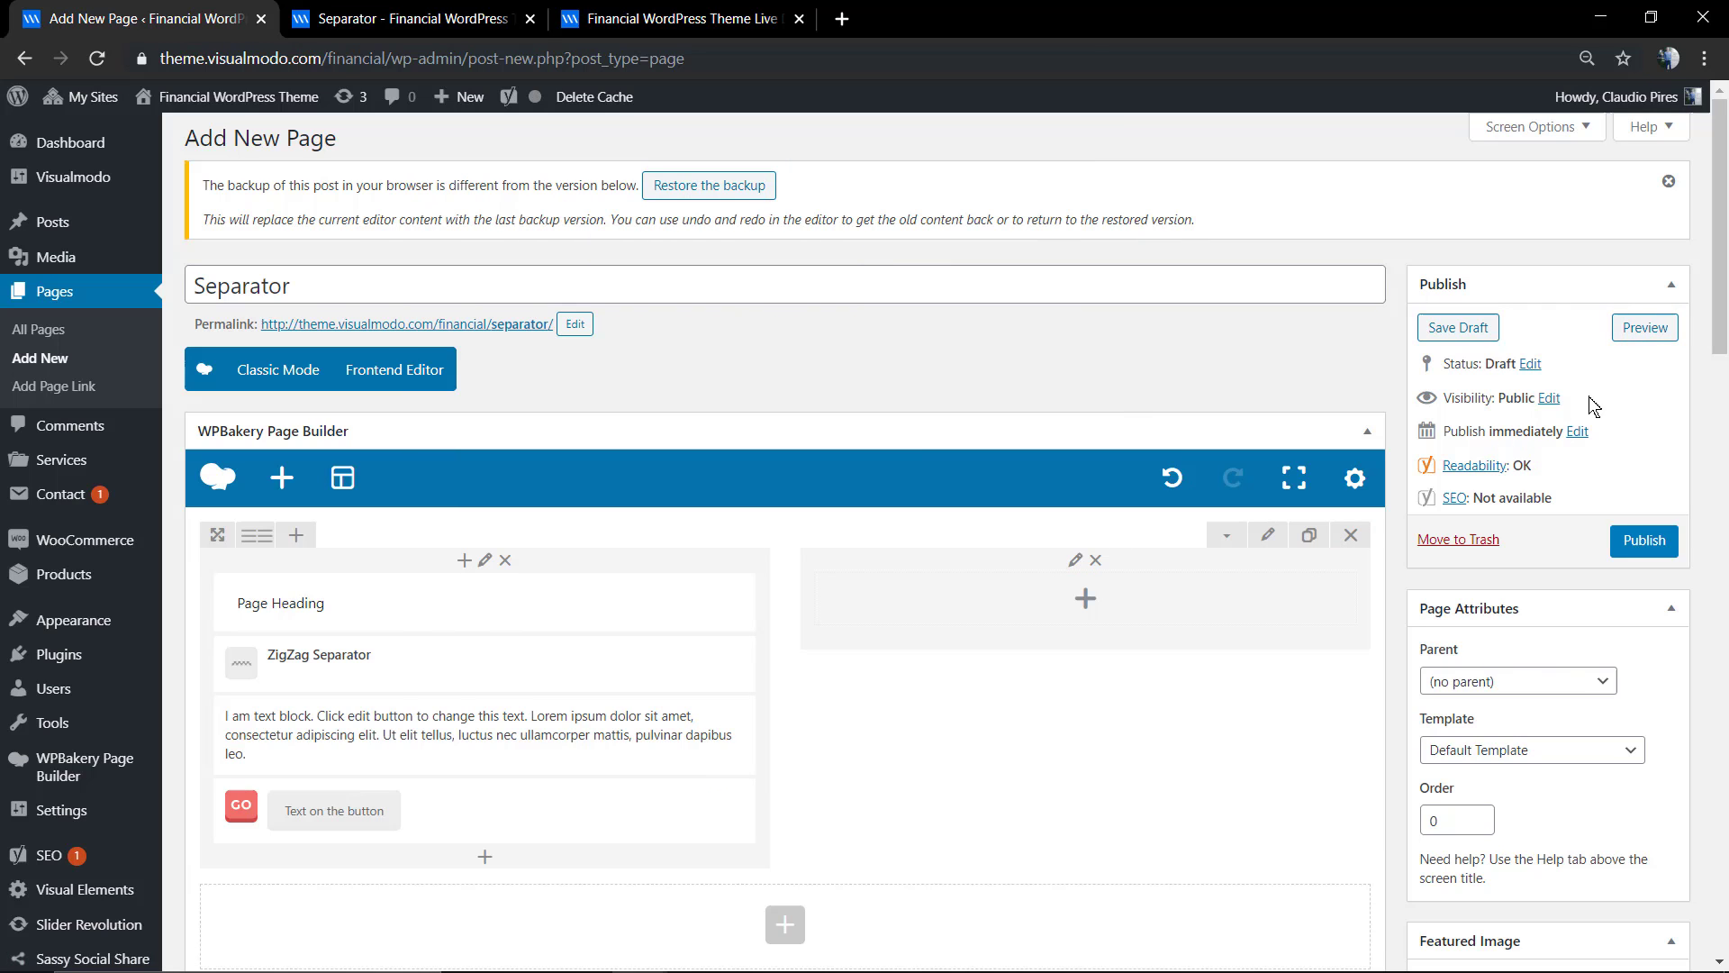
left_click(1648, 330)
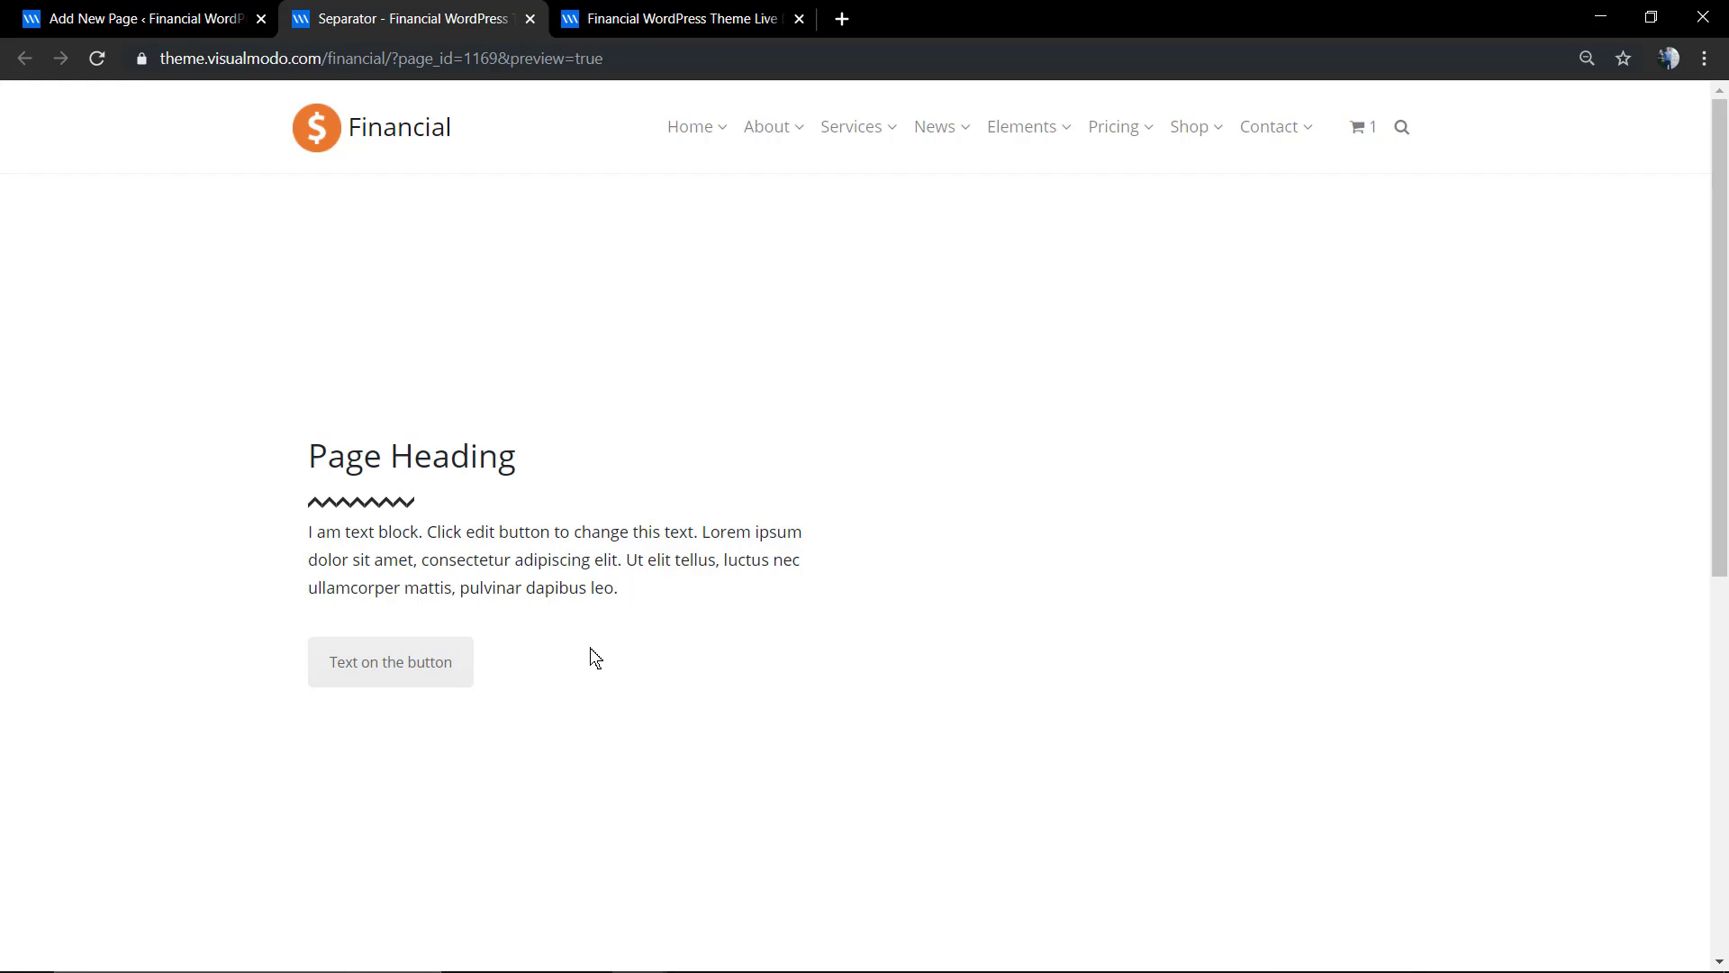
left_click(230, 13)
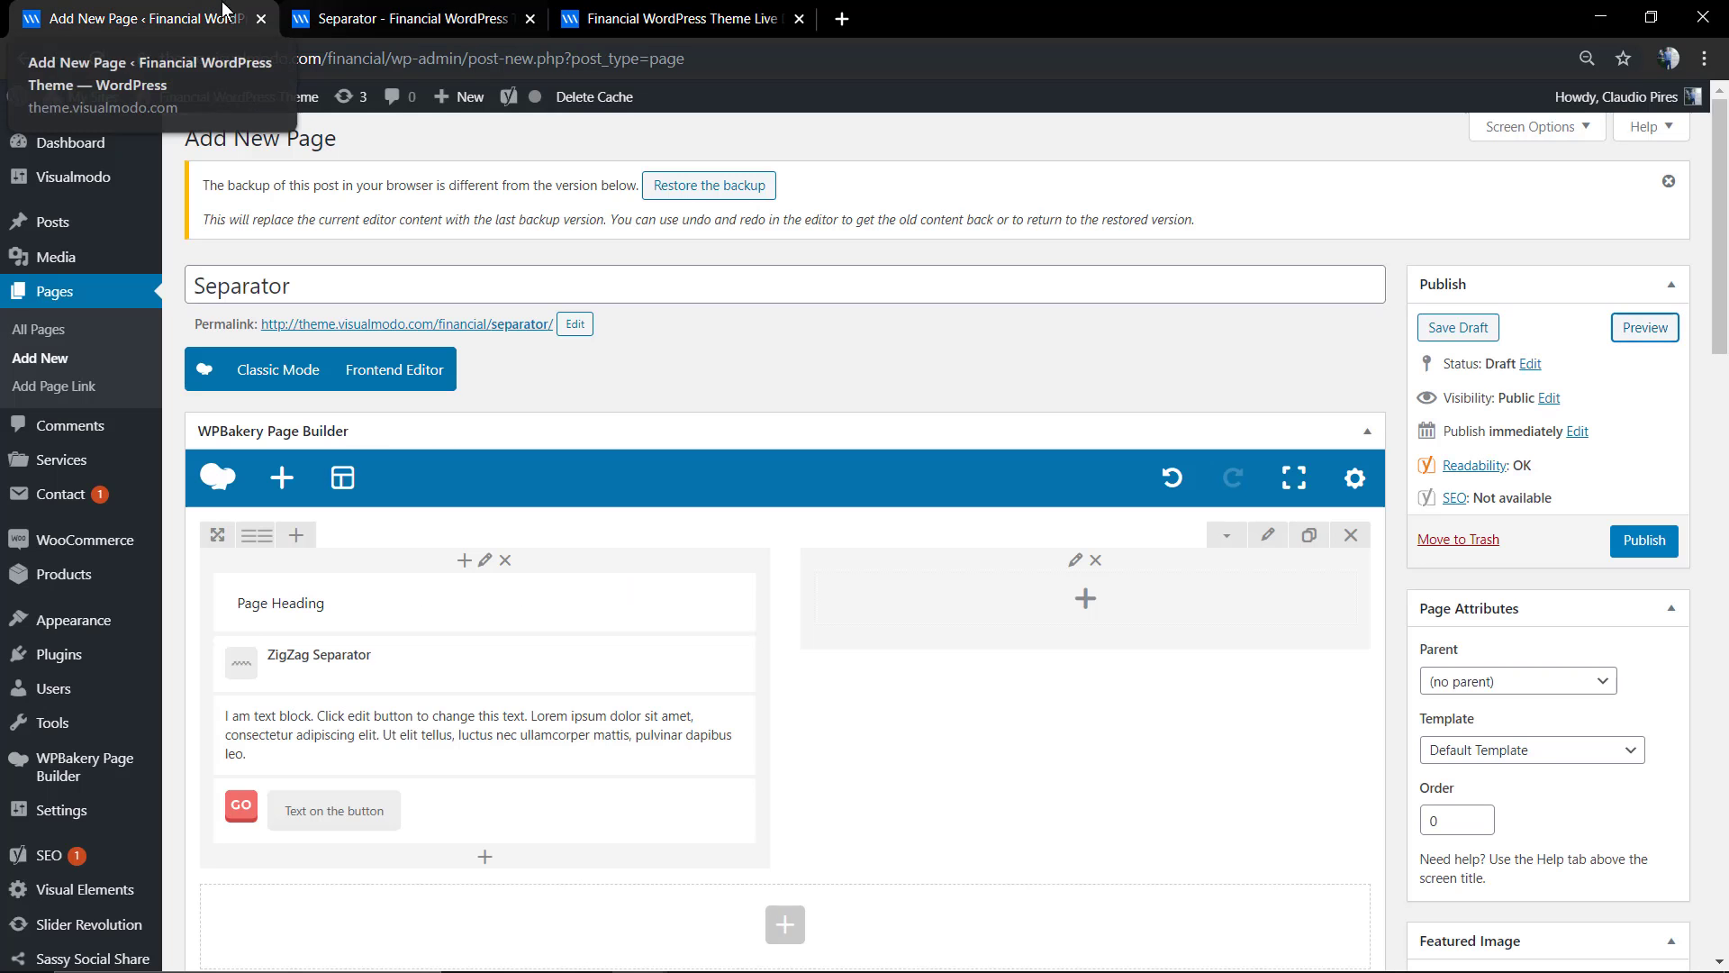
left_click(515, 670)
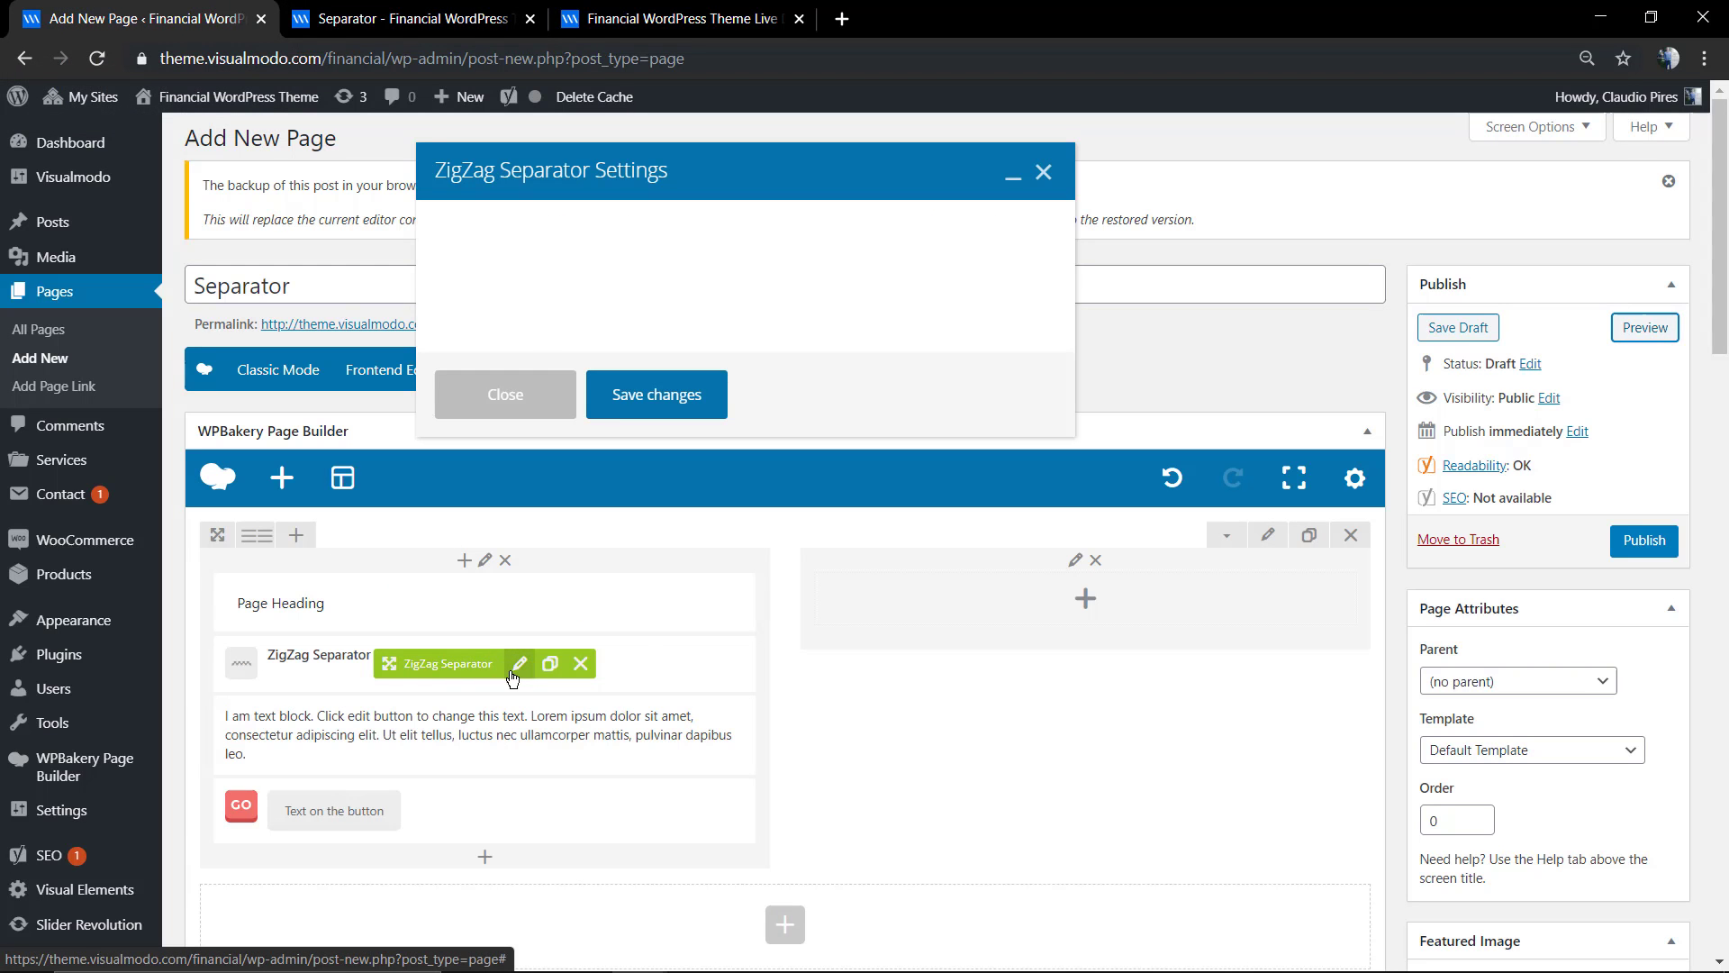
- Set the ZigZag Separator's bottom padding to 30px in Design Options, save, and preview
left_click(579, 228)
left_click(598, 501)
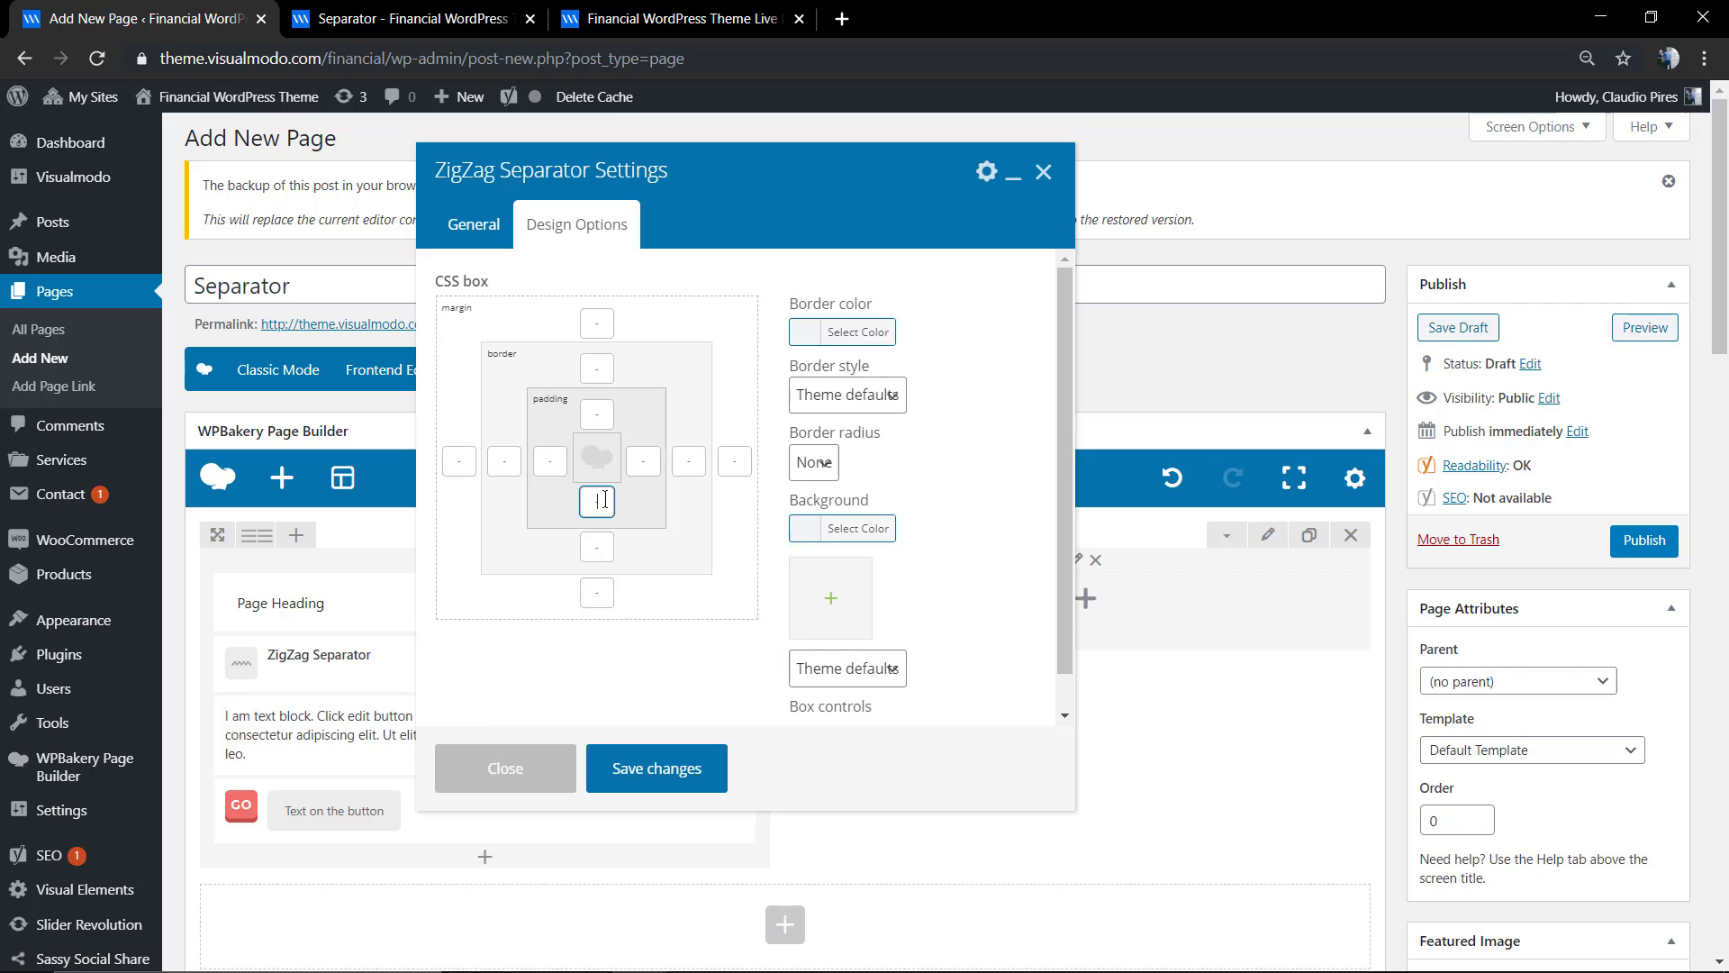
type("30")
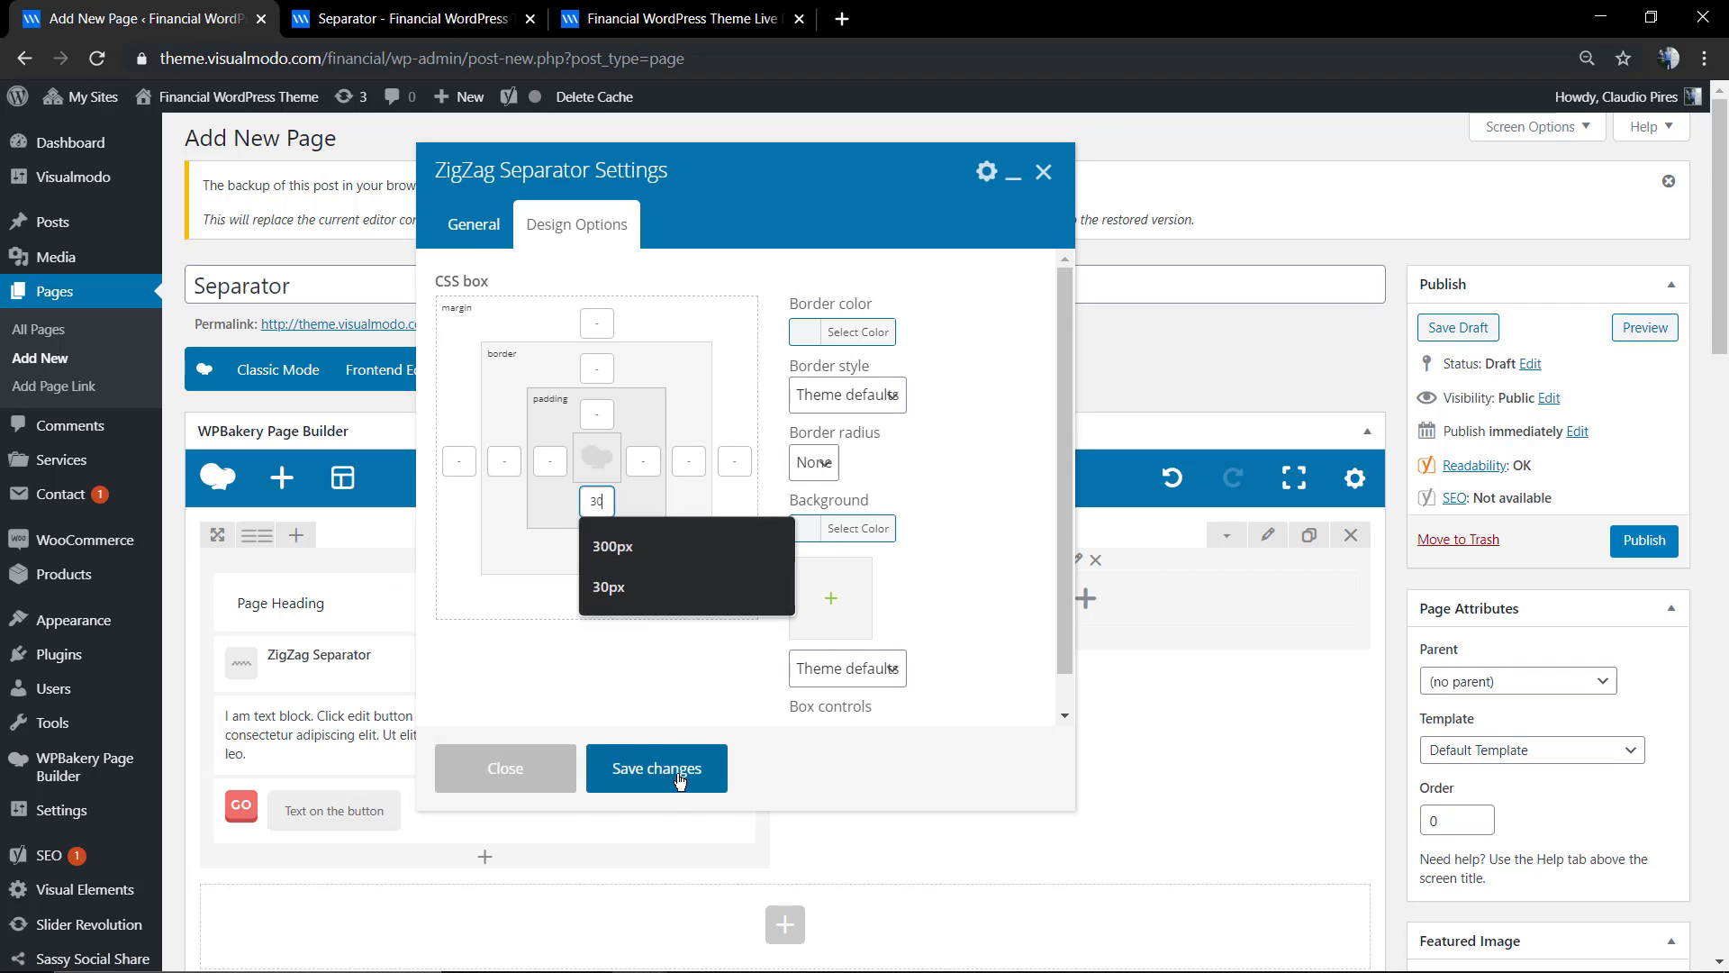
left_click(656, 768)
left_click(1643, 329)
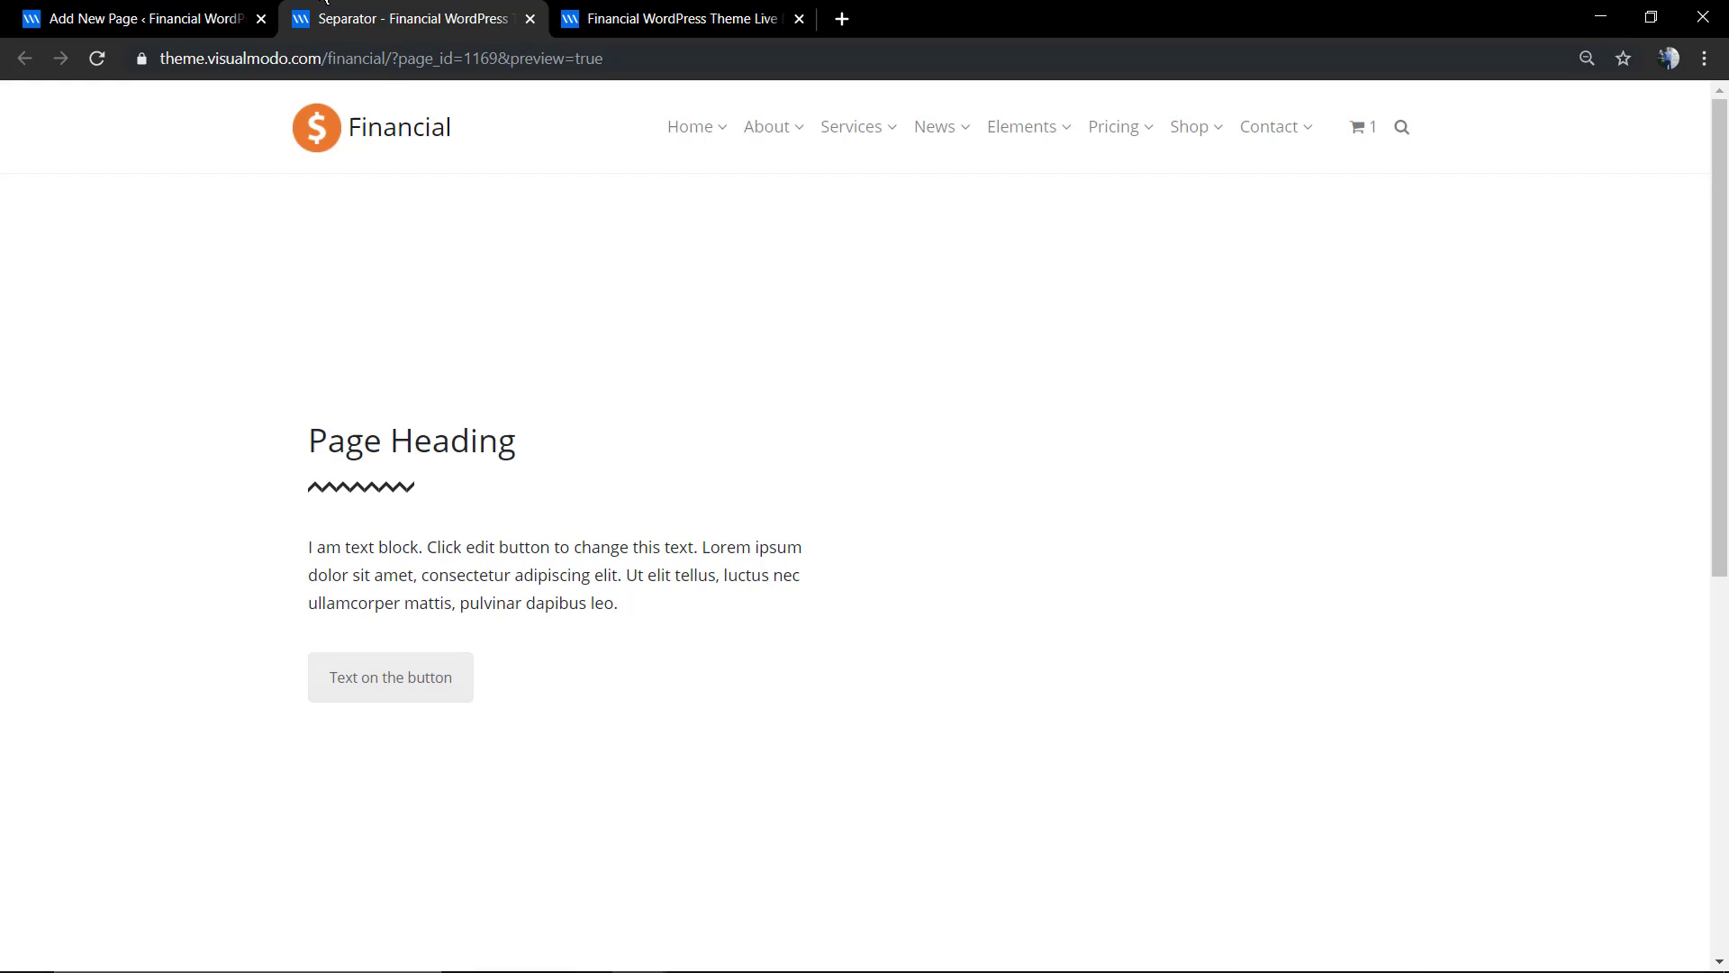
left_click(208, 9)
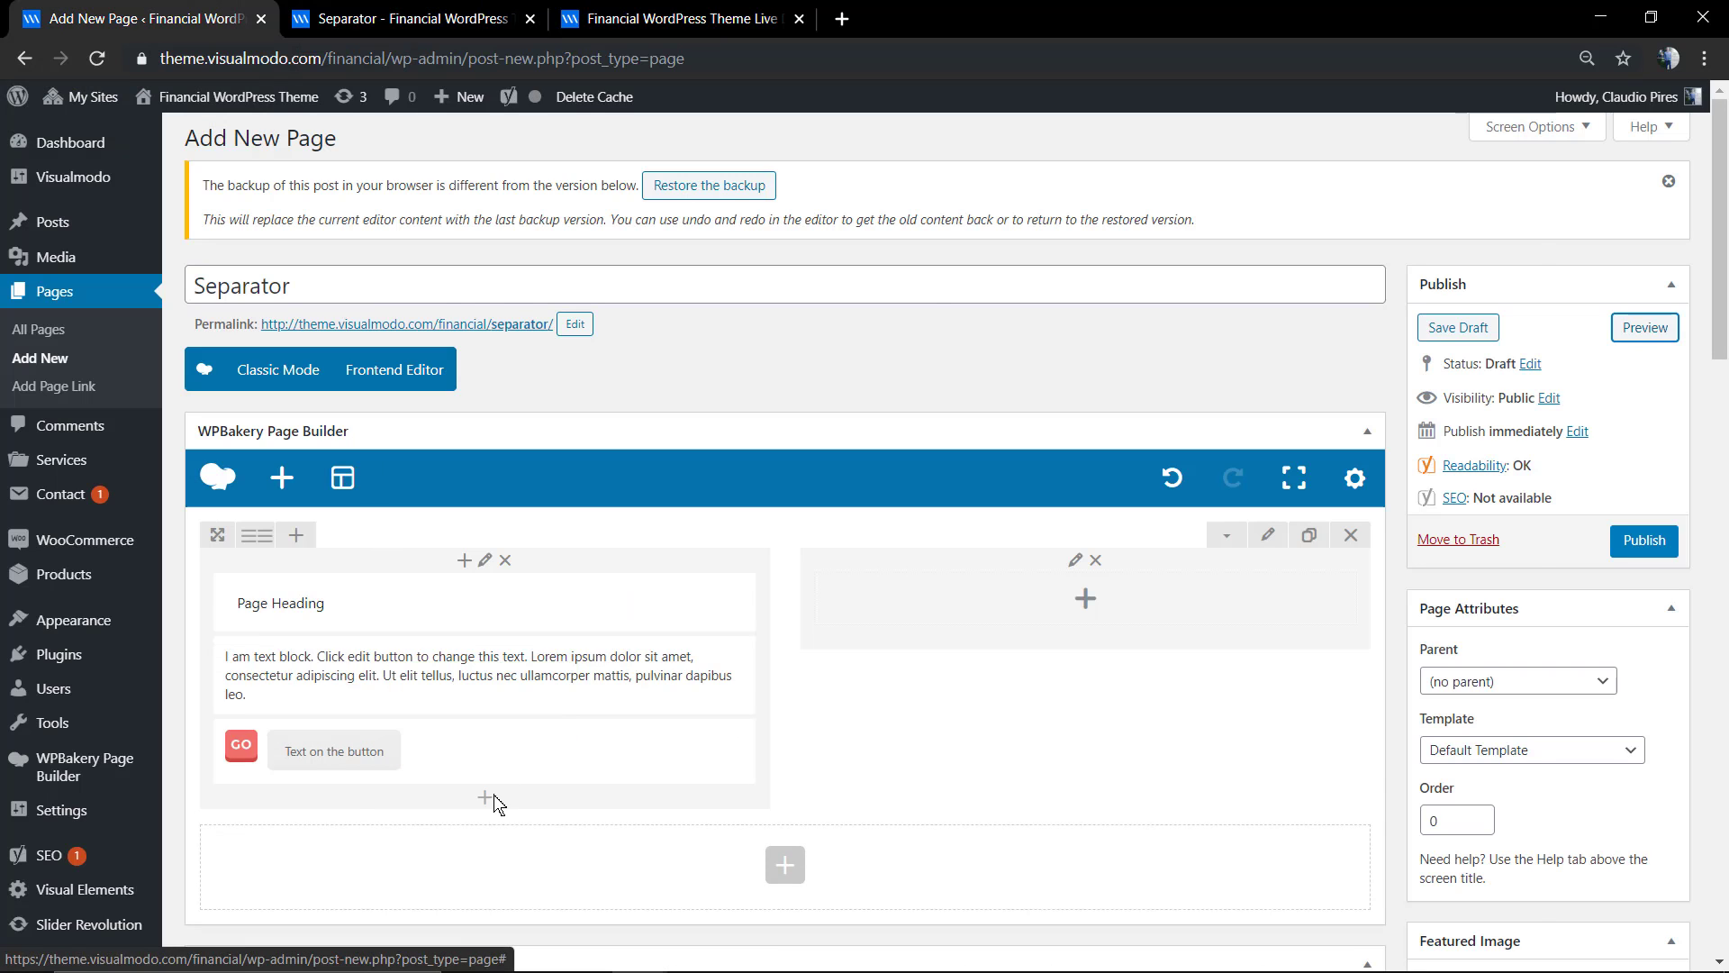
- Add a Separator with Text element to the left column titled 'Visualmodo'
left_click(485, 798)
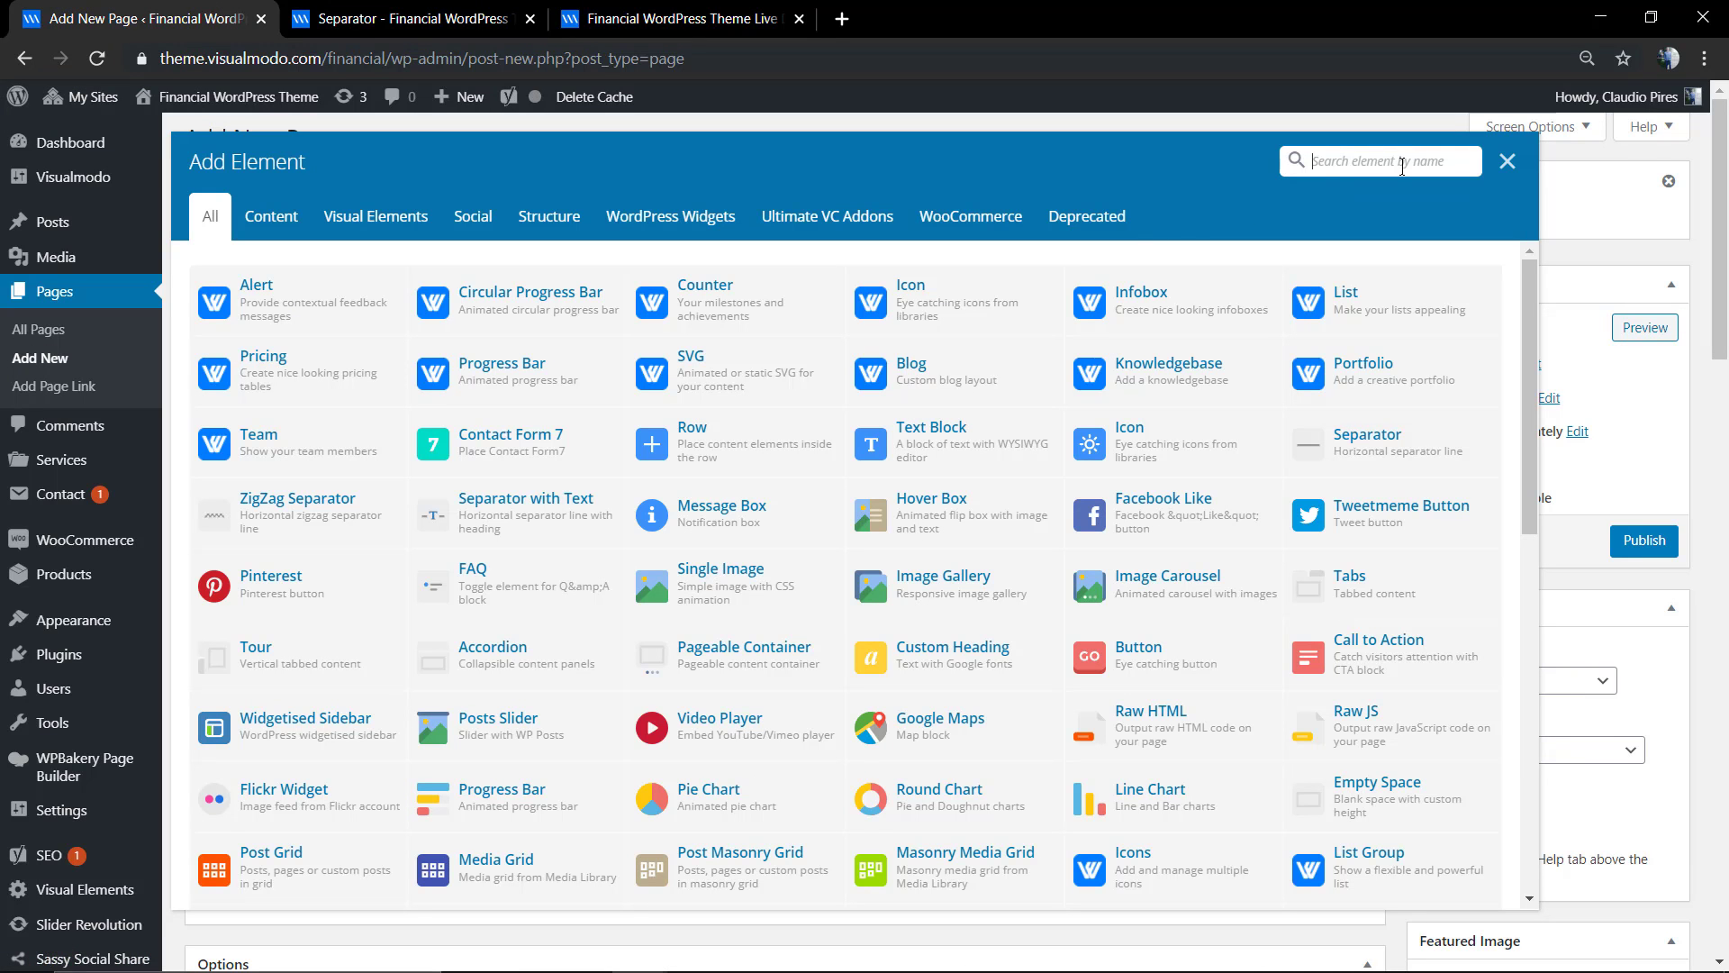
type("separator")
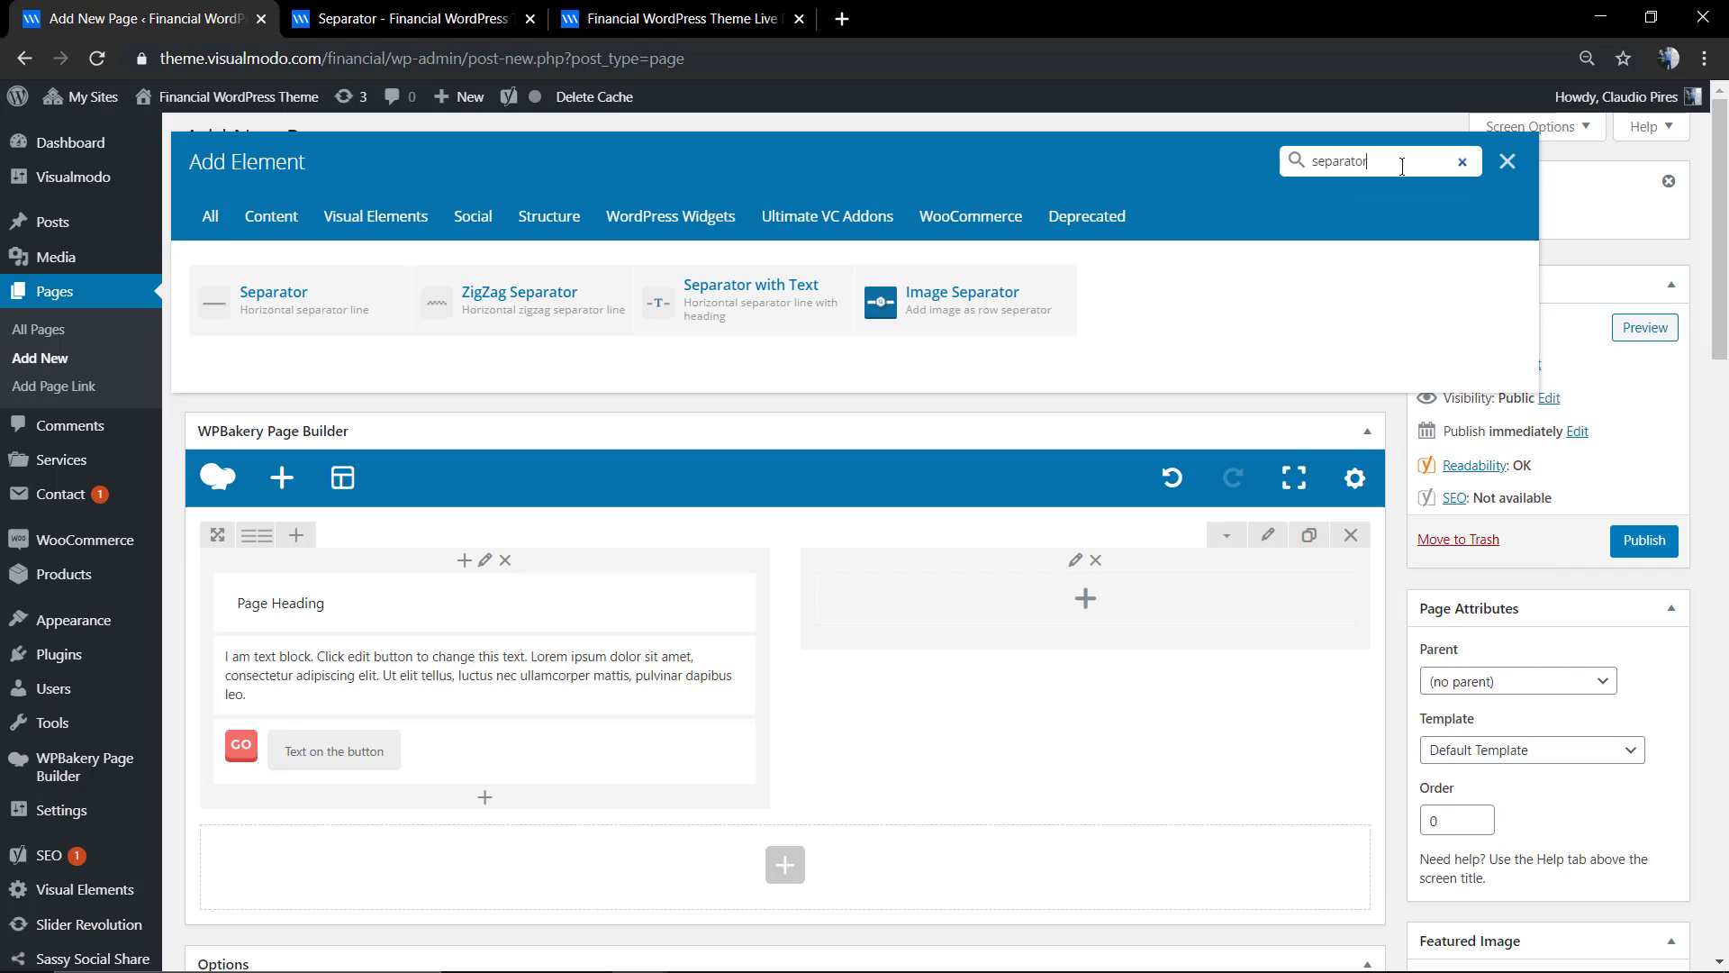
left_click(720, 301)
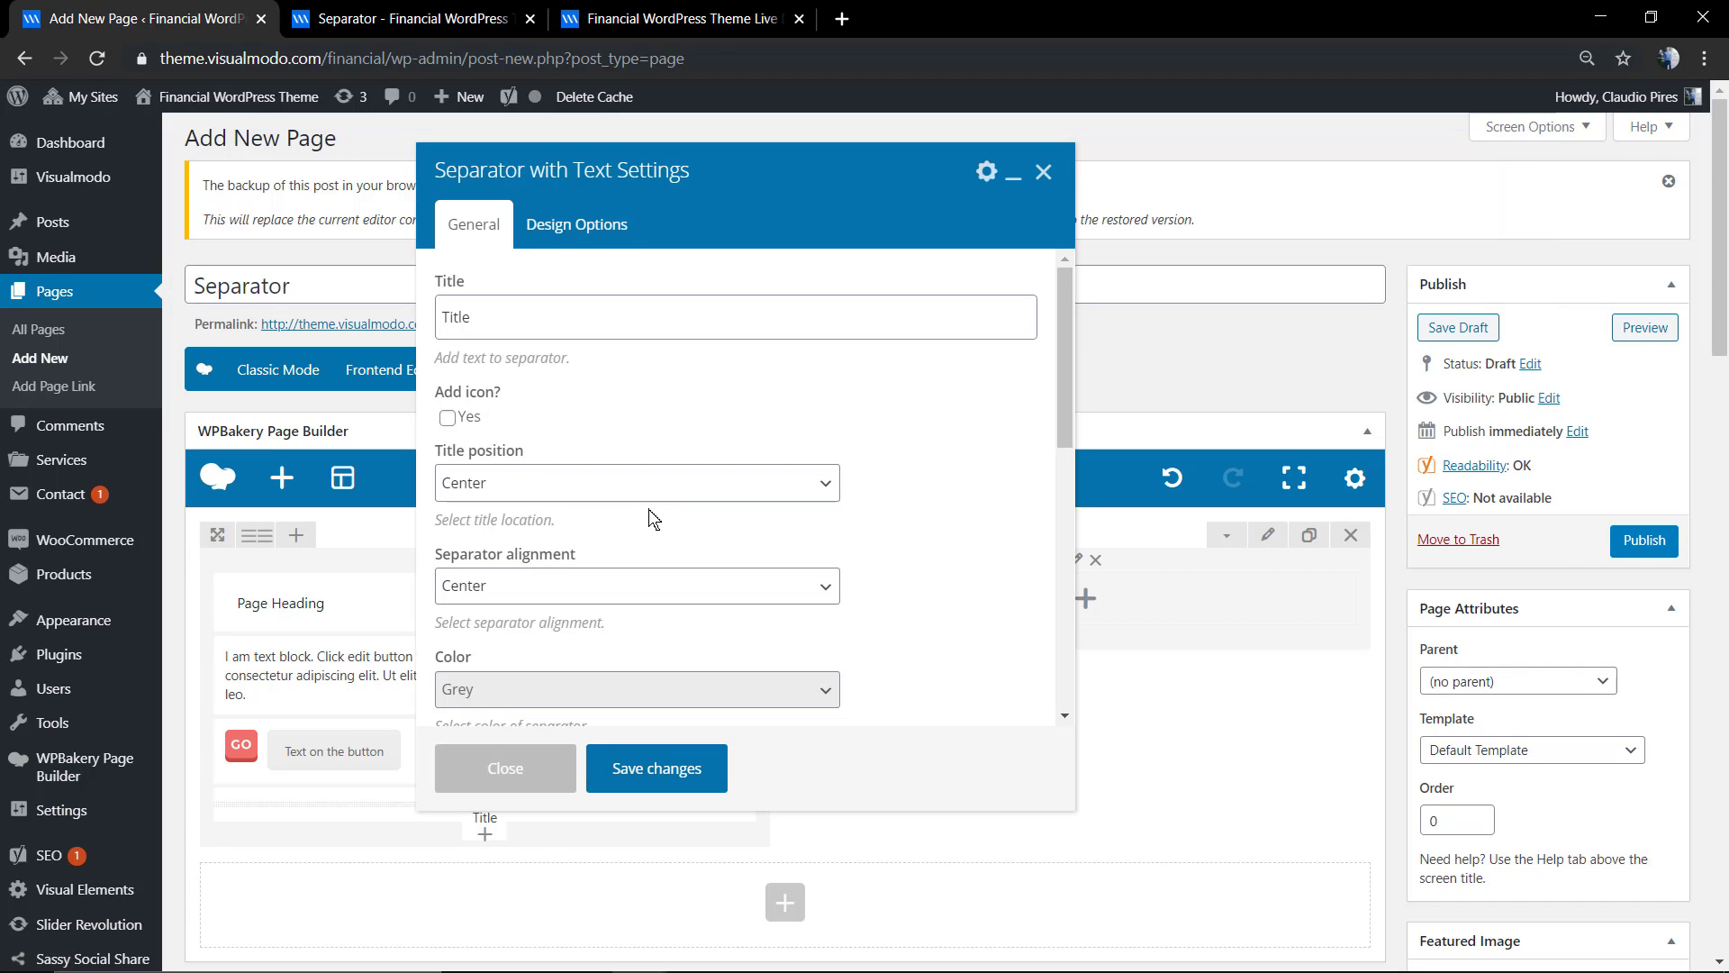
left_click(527, 324)
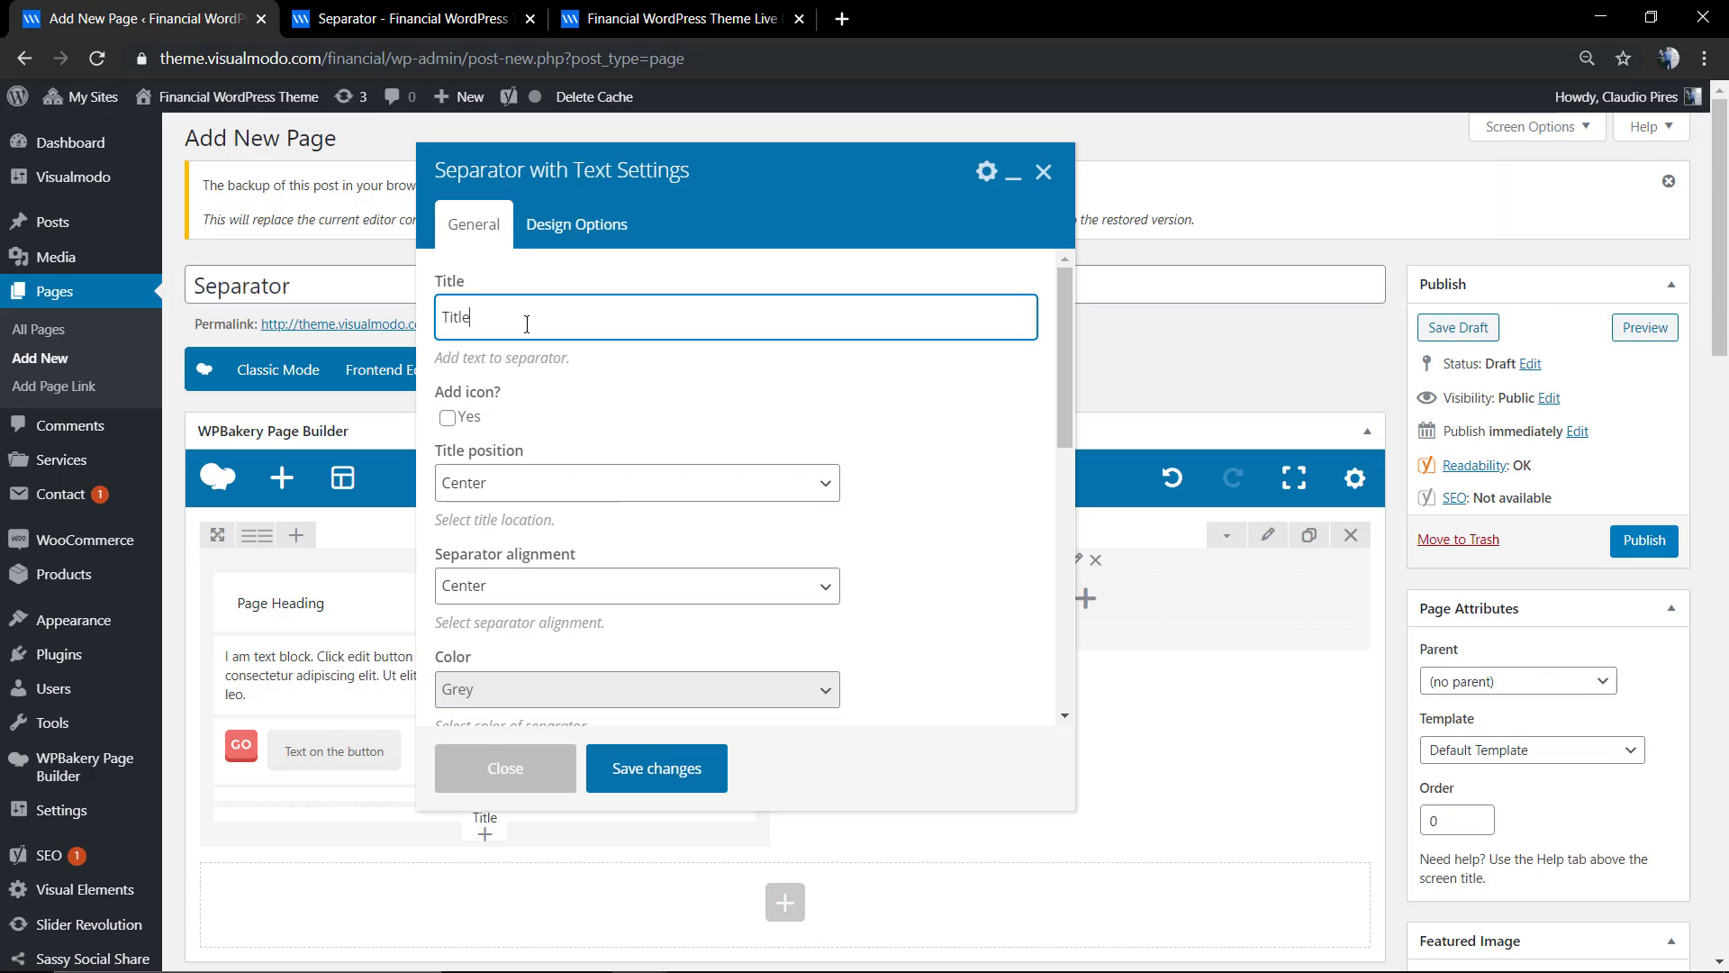
double_click(527, 324)
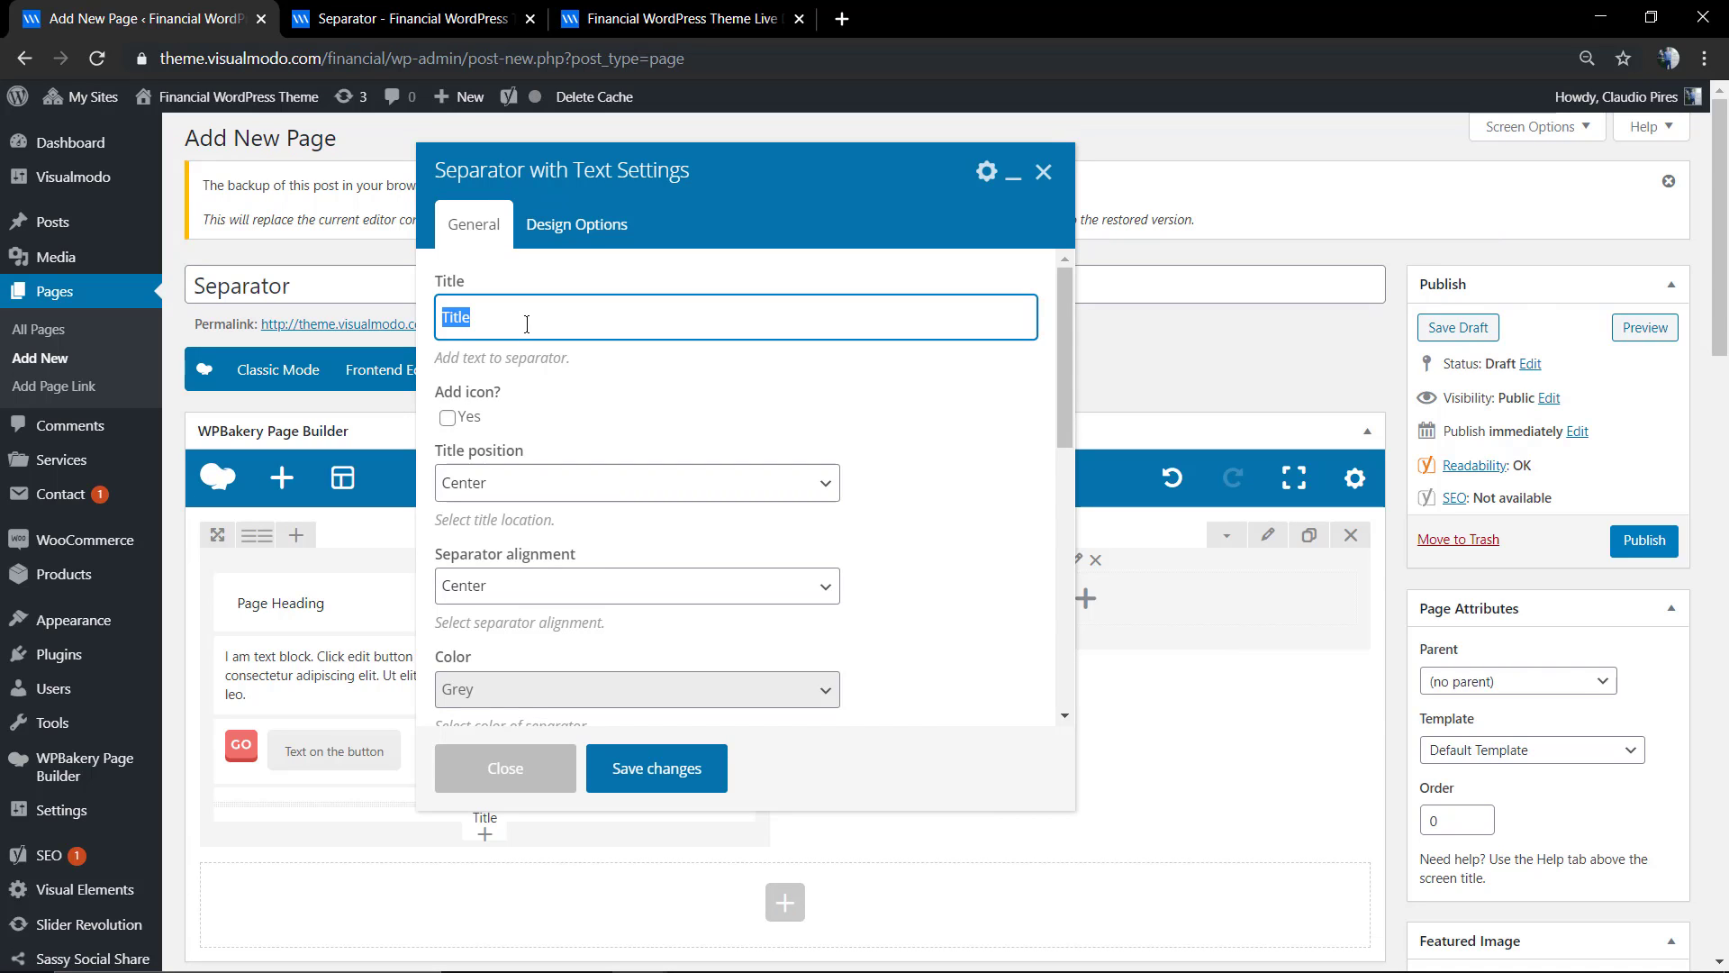
type("Visualmodo")
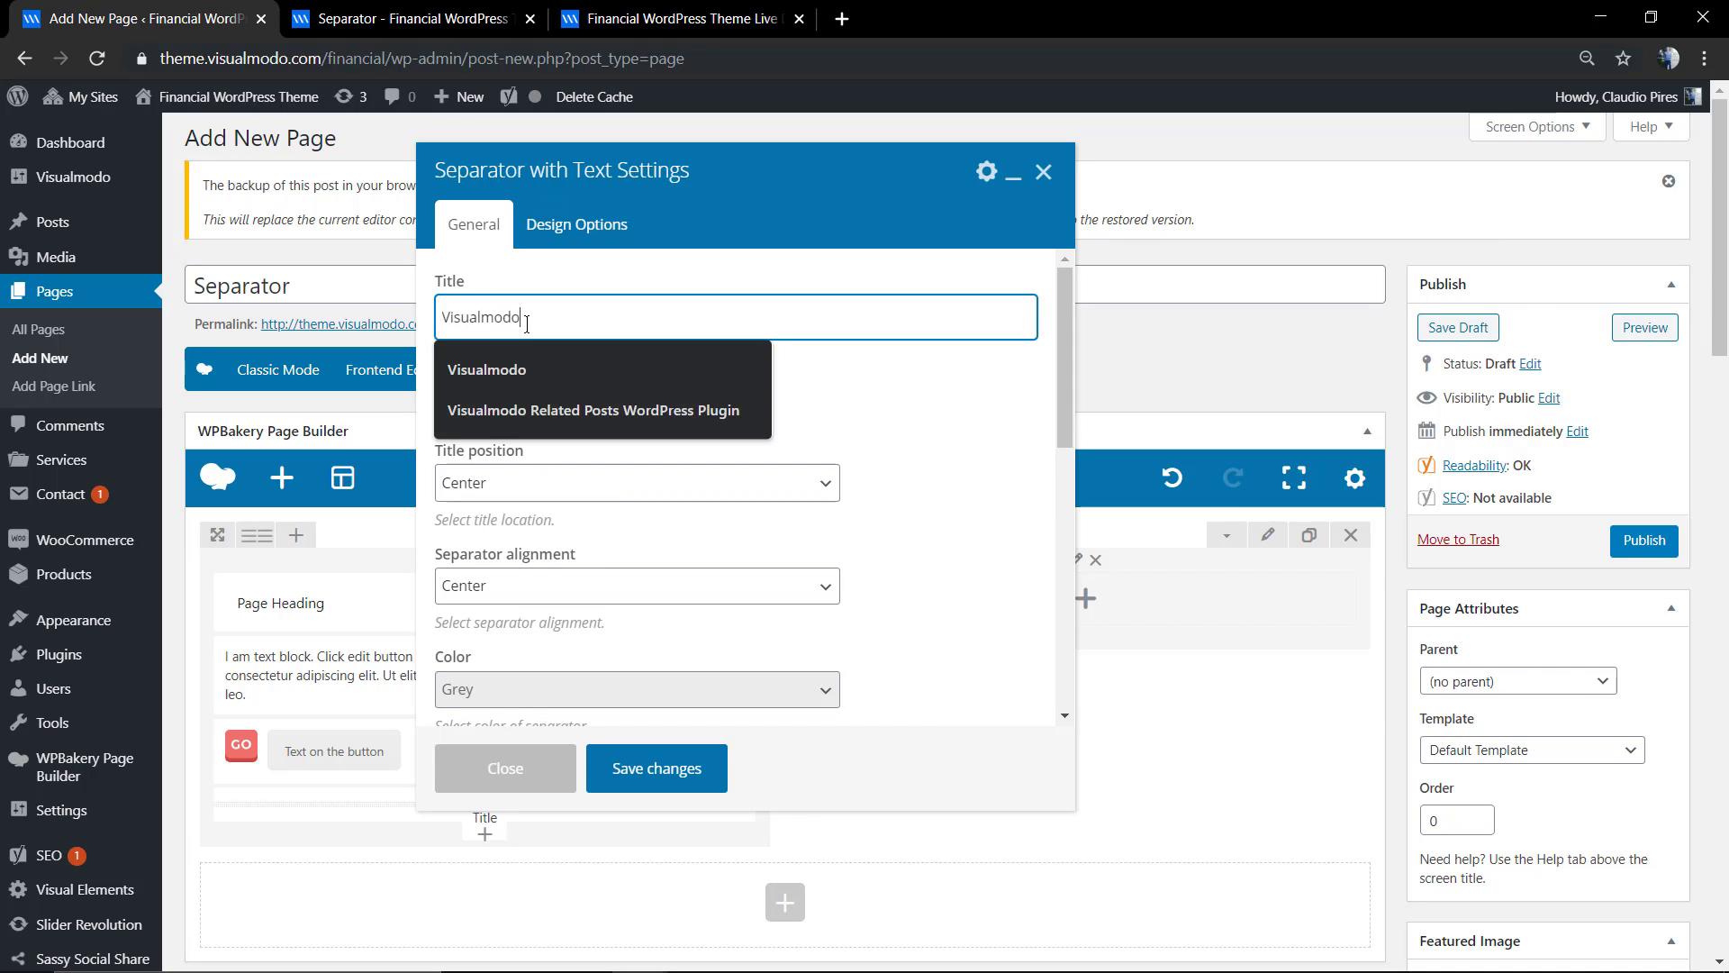
left_click(838, 409)
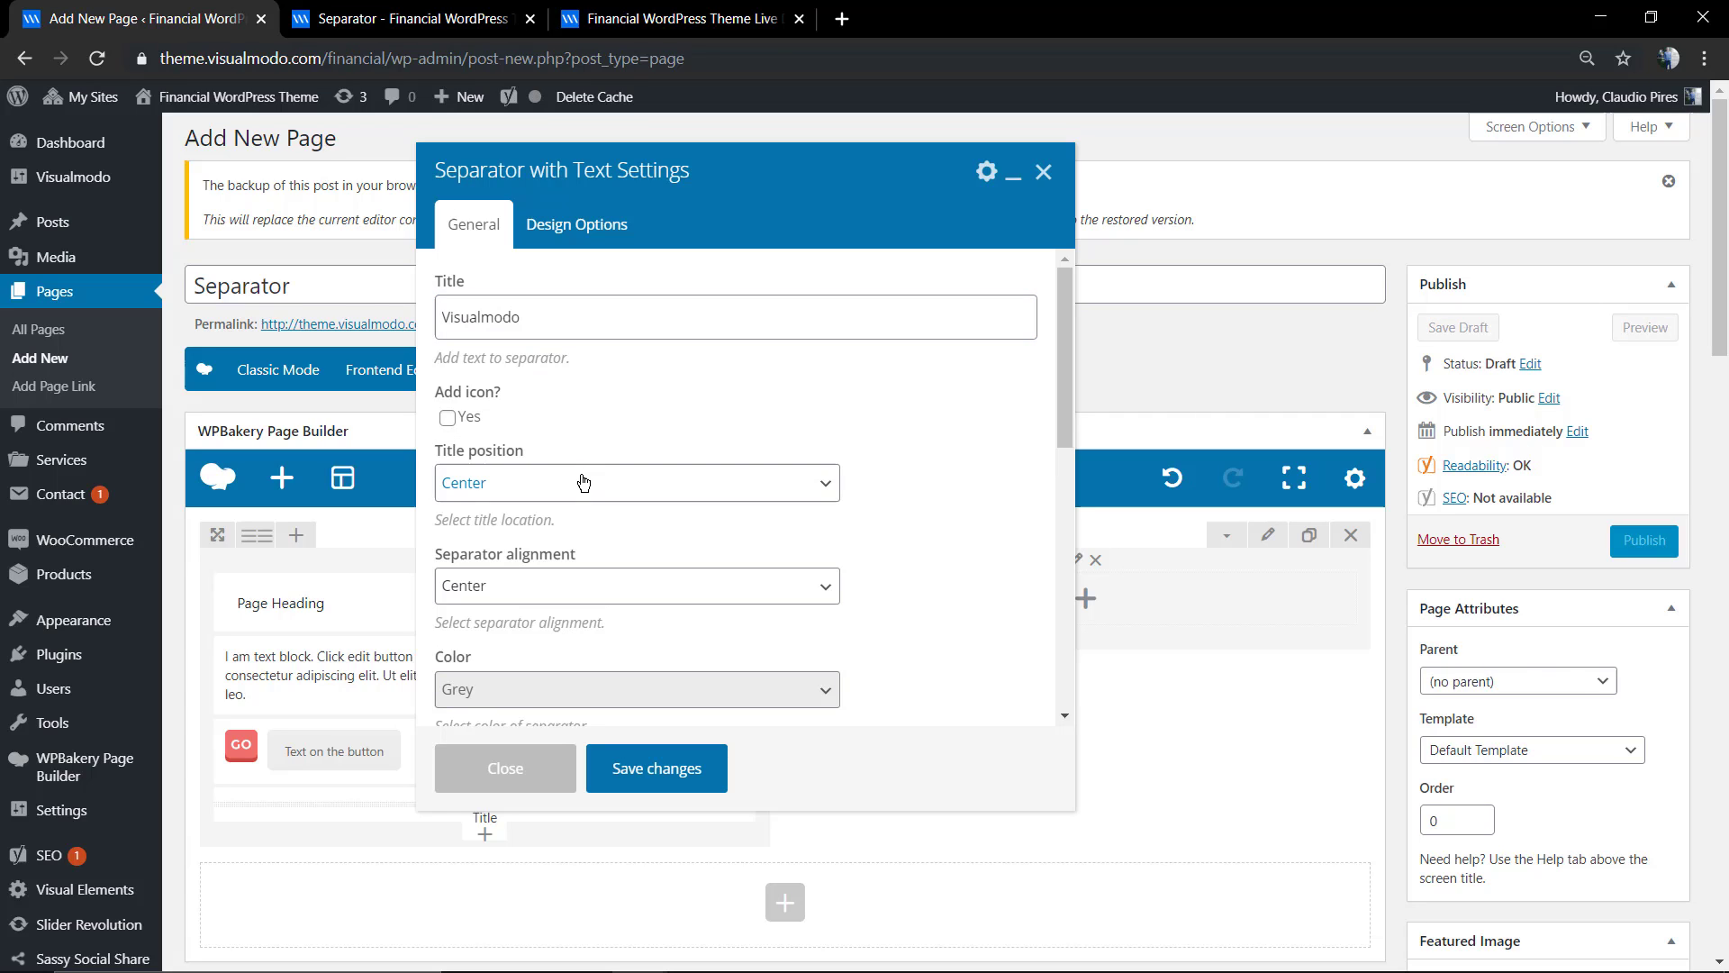
- Keep the separator centered and make its line black and 3px thick
left_click(598, 583)
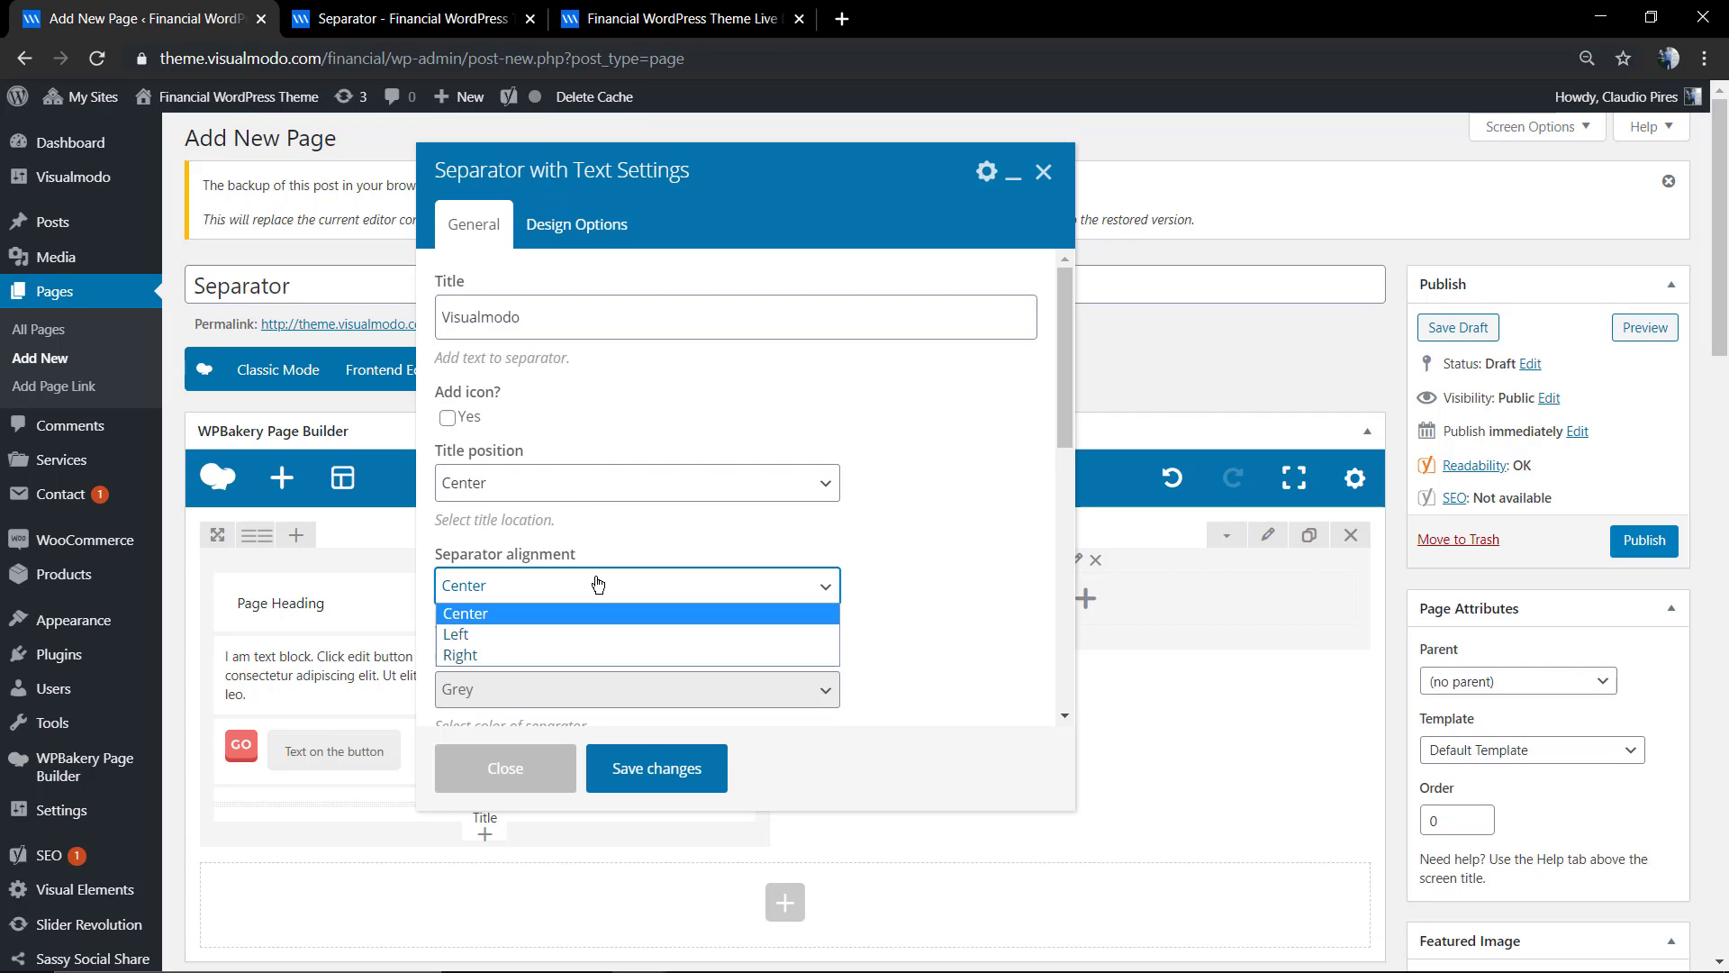
left_click(598, 584)
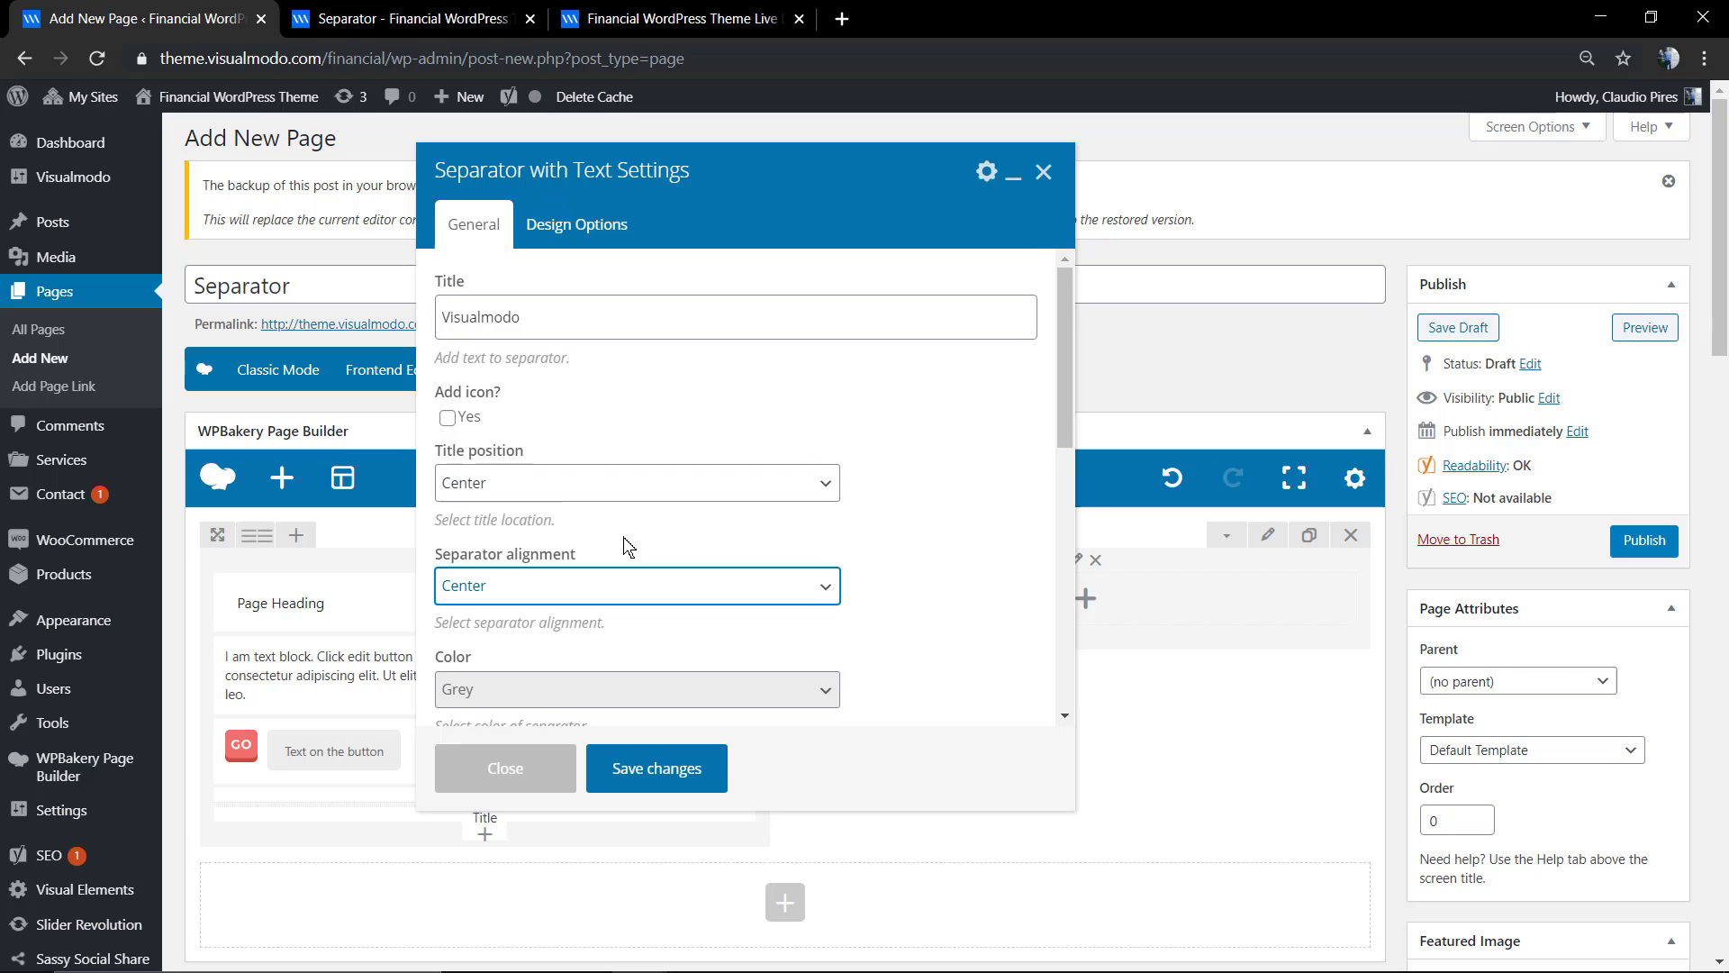
scroll(630, 544, "down", 2)
left_click(584, 503)
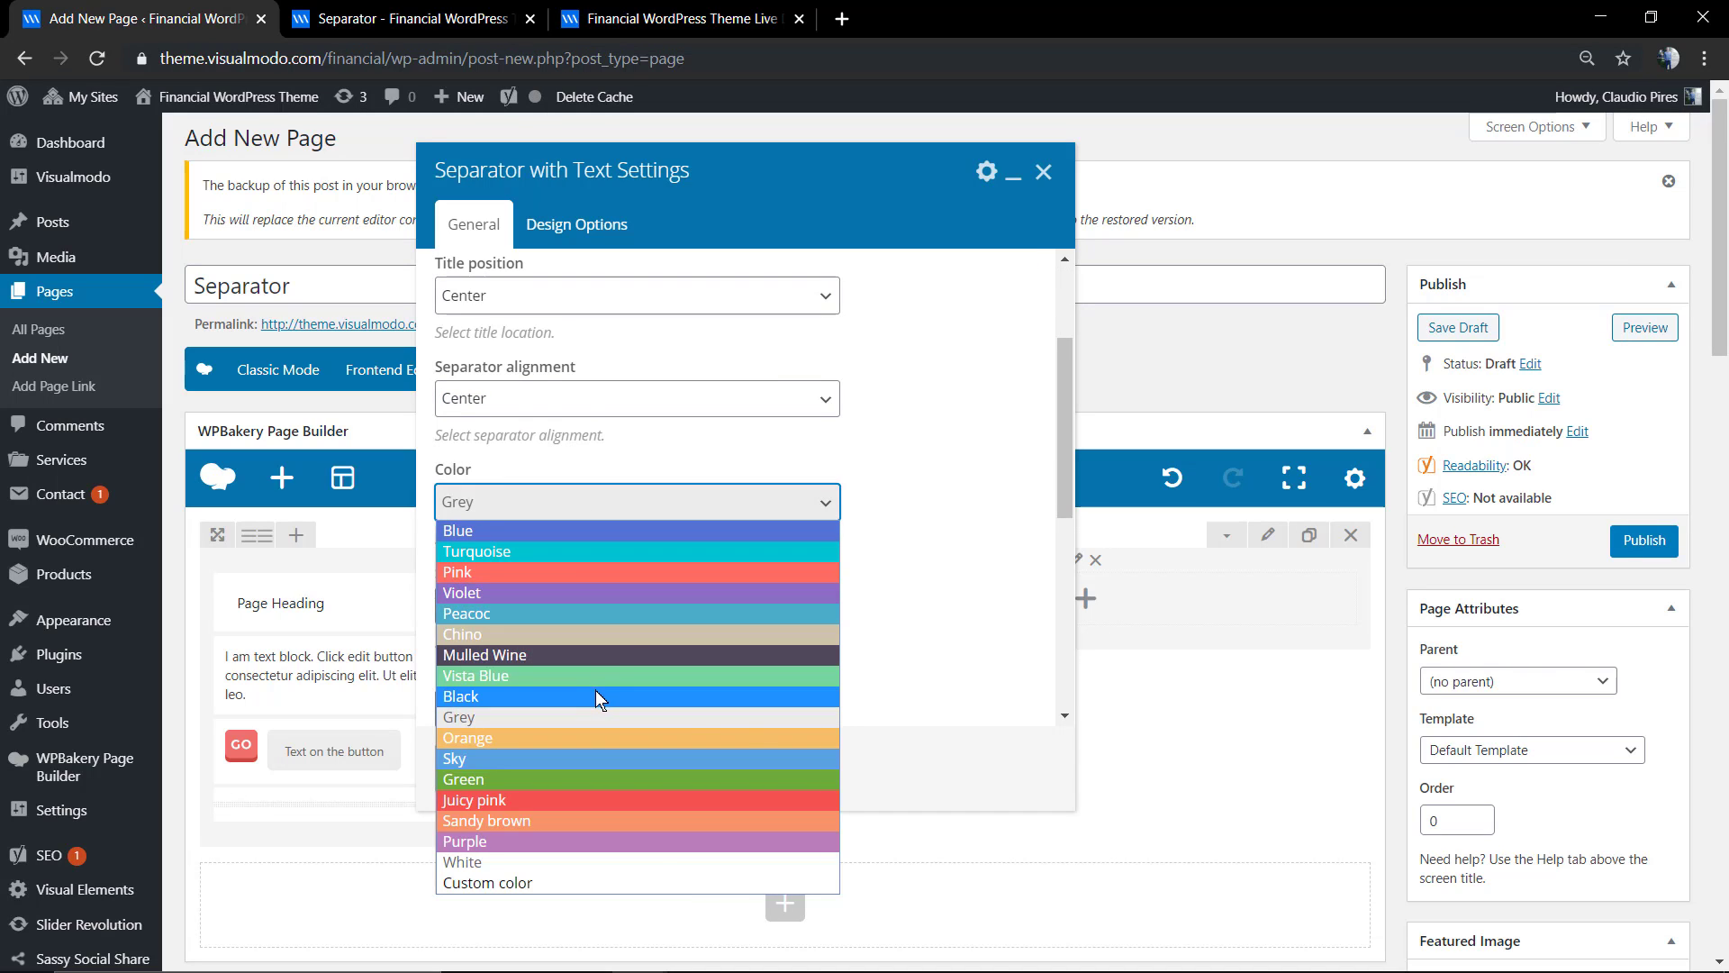
left_click(596, 696)
scroll(663, 571, "down", 2)
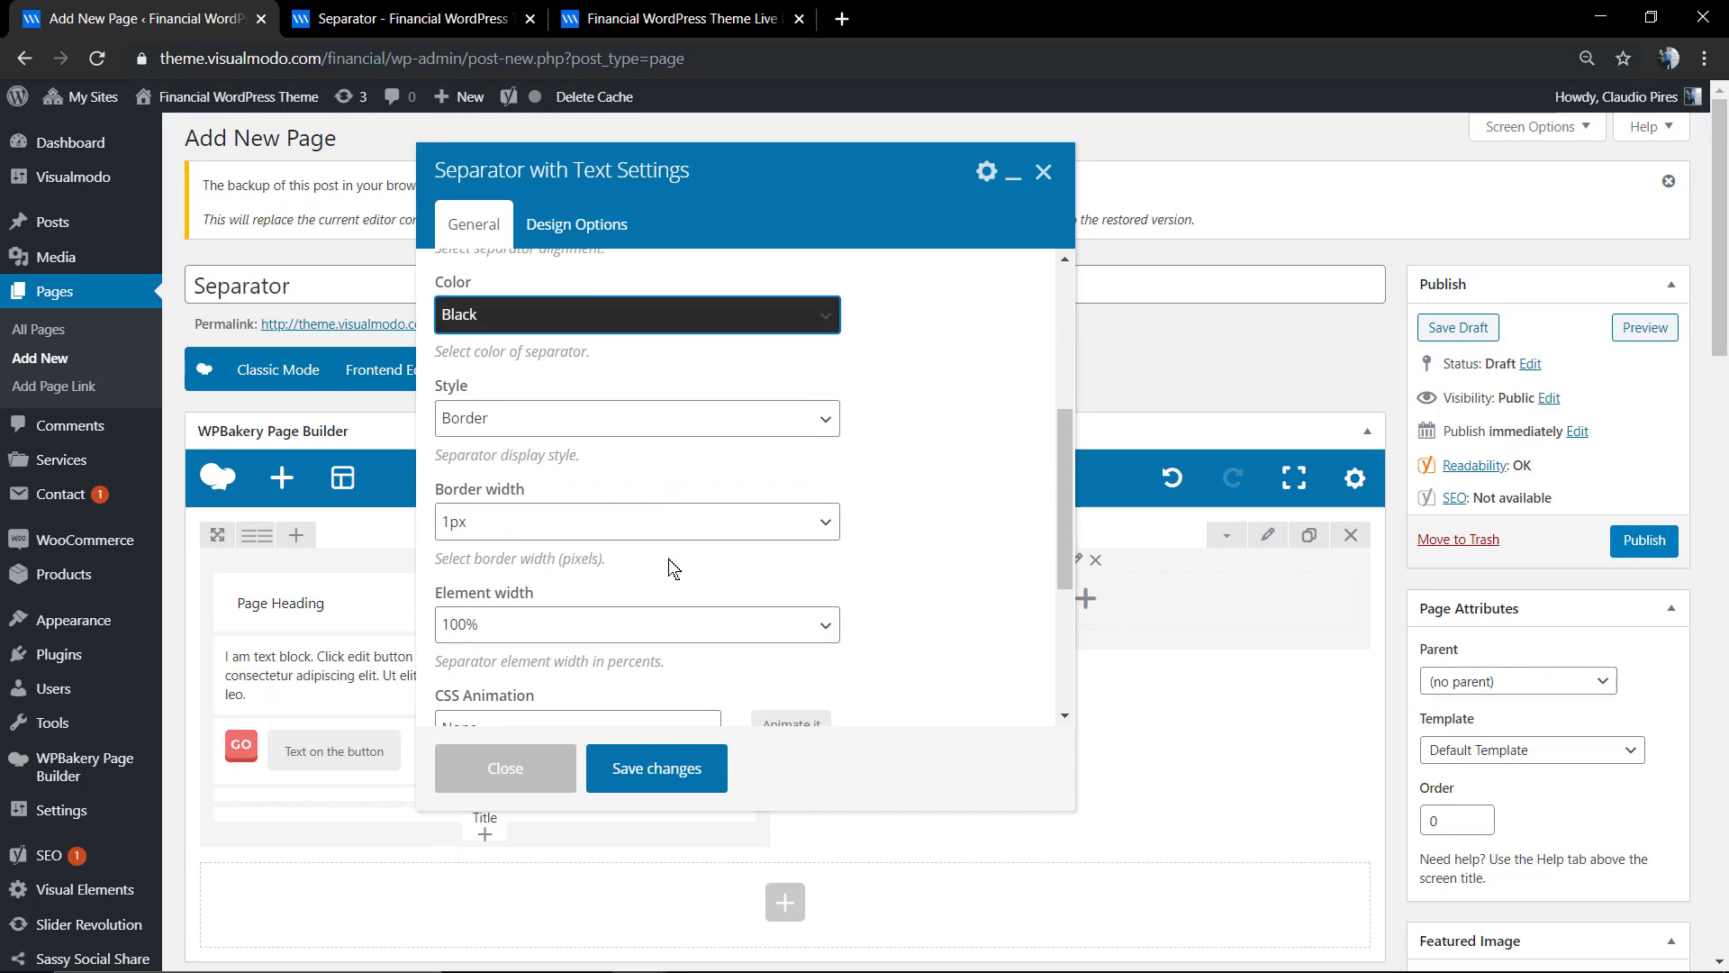
left_click(581, 530)
left_click(574, 584)
- Set the separator's element width to 20% and save the settings
scroll(606, 560, "down", 1)
scroll(605, 559, "down", 1)
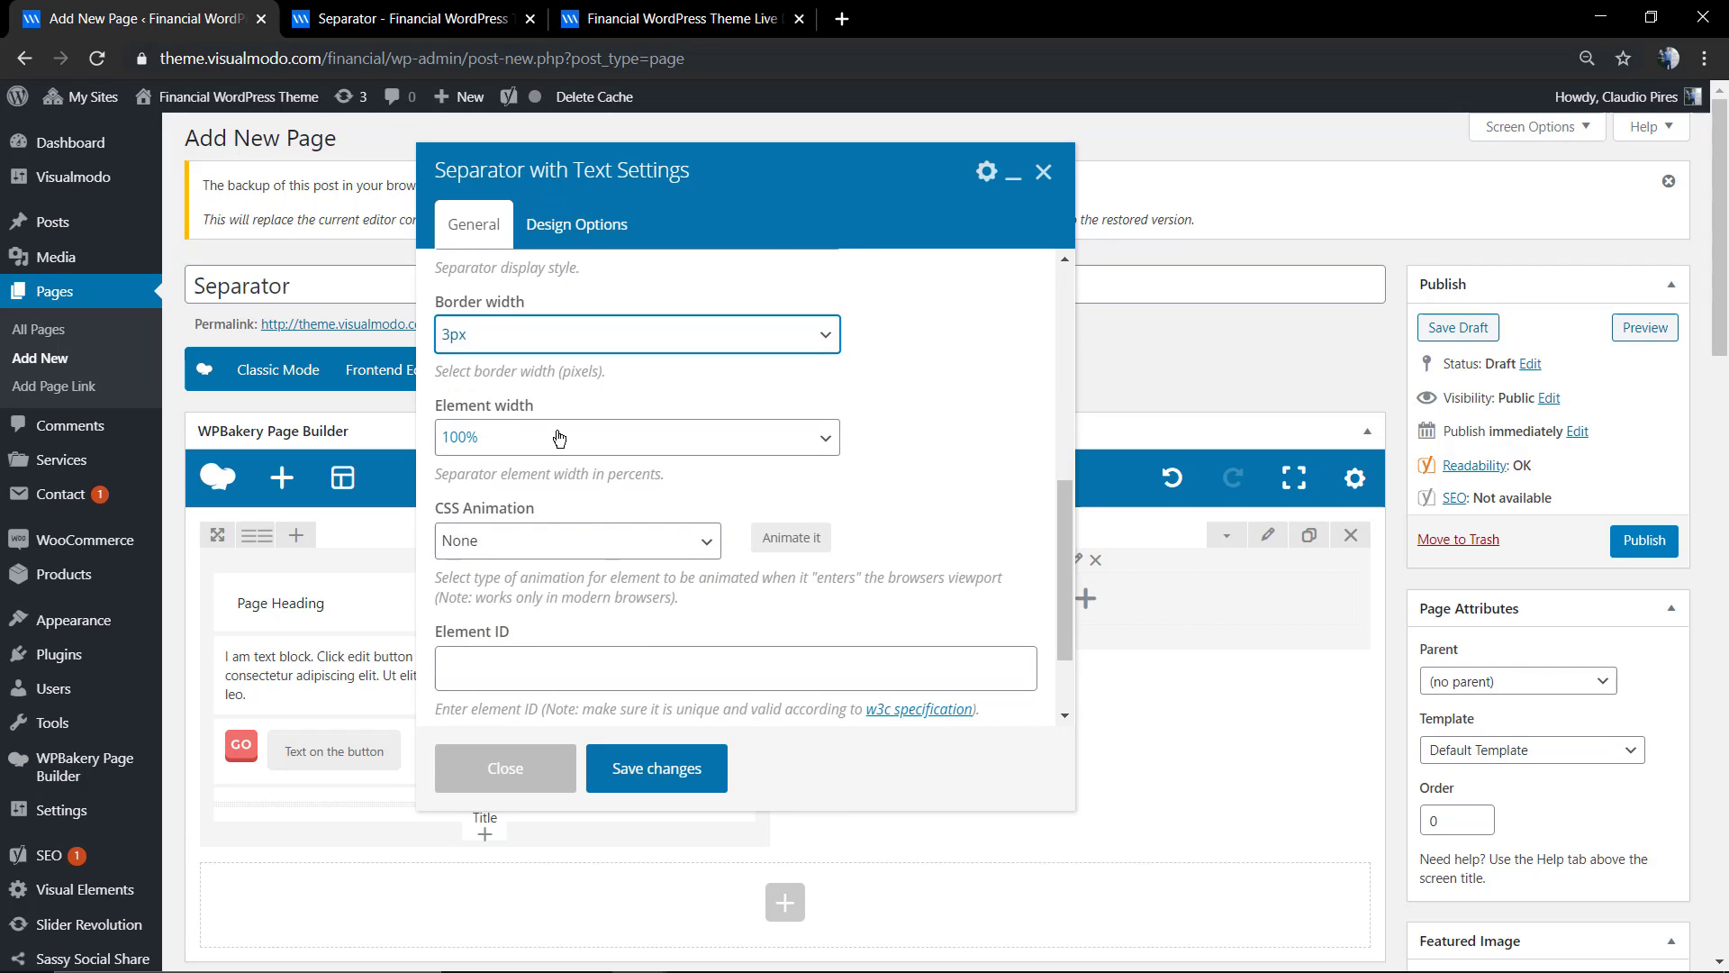
left_click(563, 436)
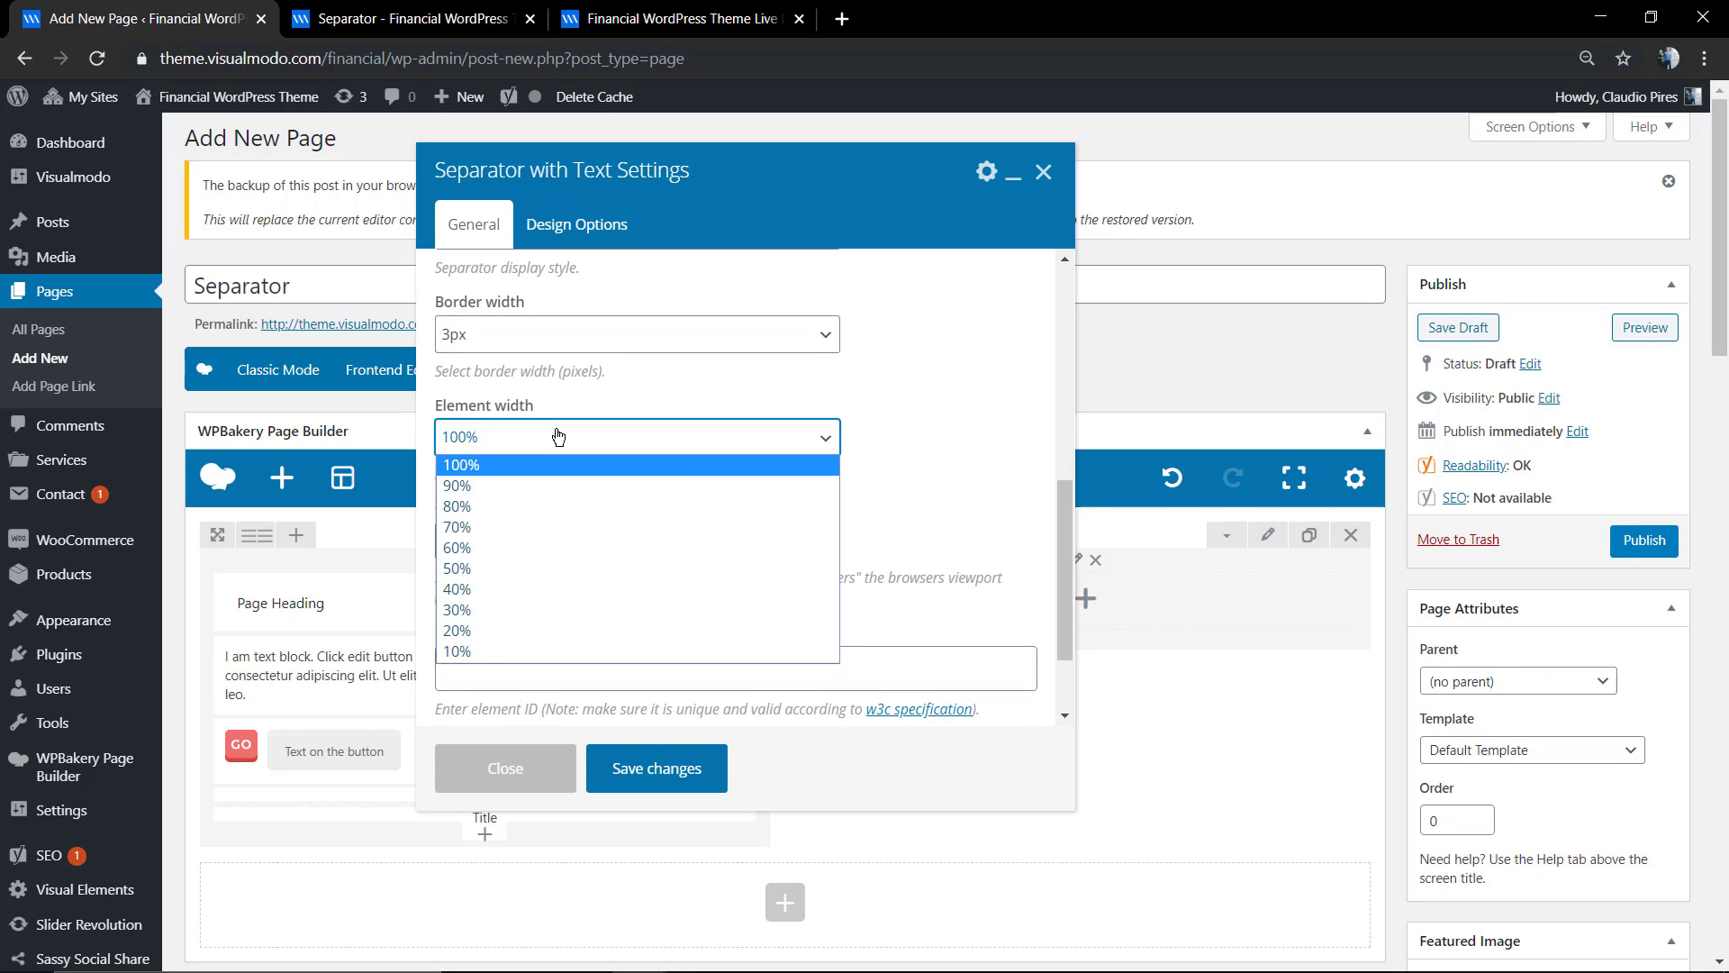
left_click(561, 629)
scroll(602, 641, "down", 1)
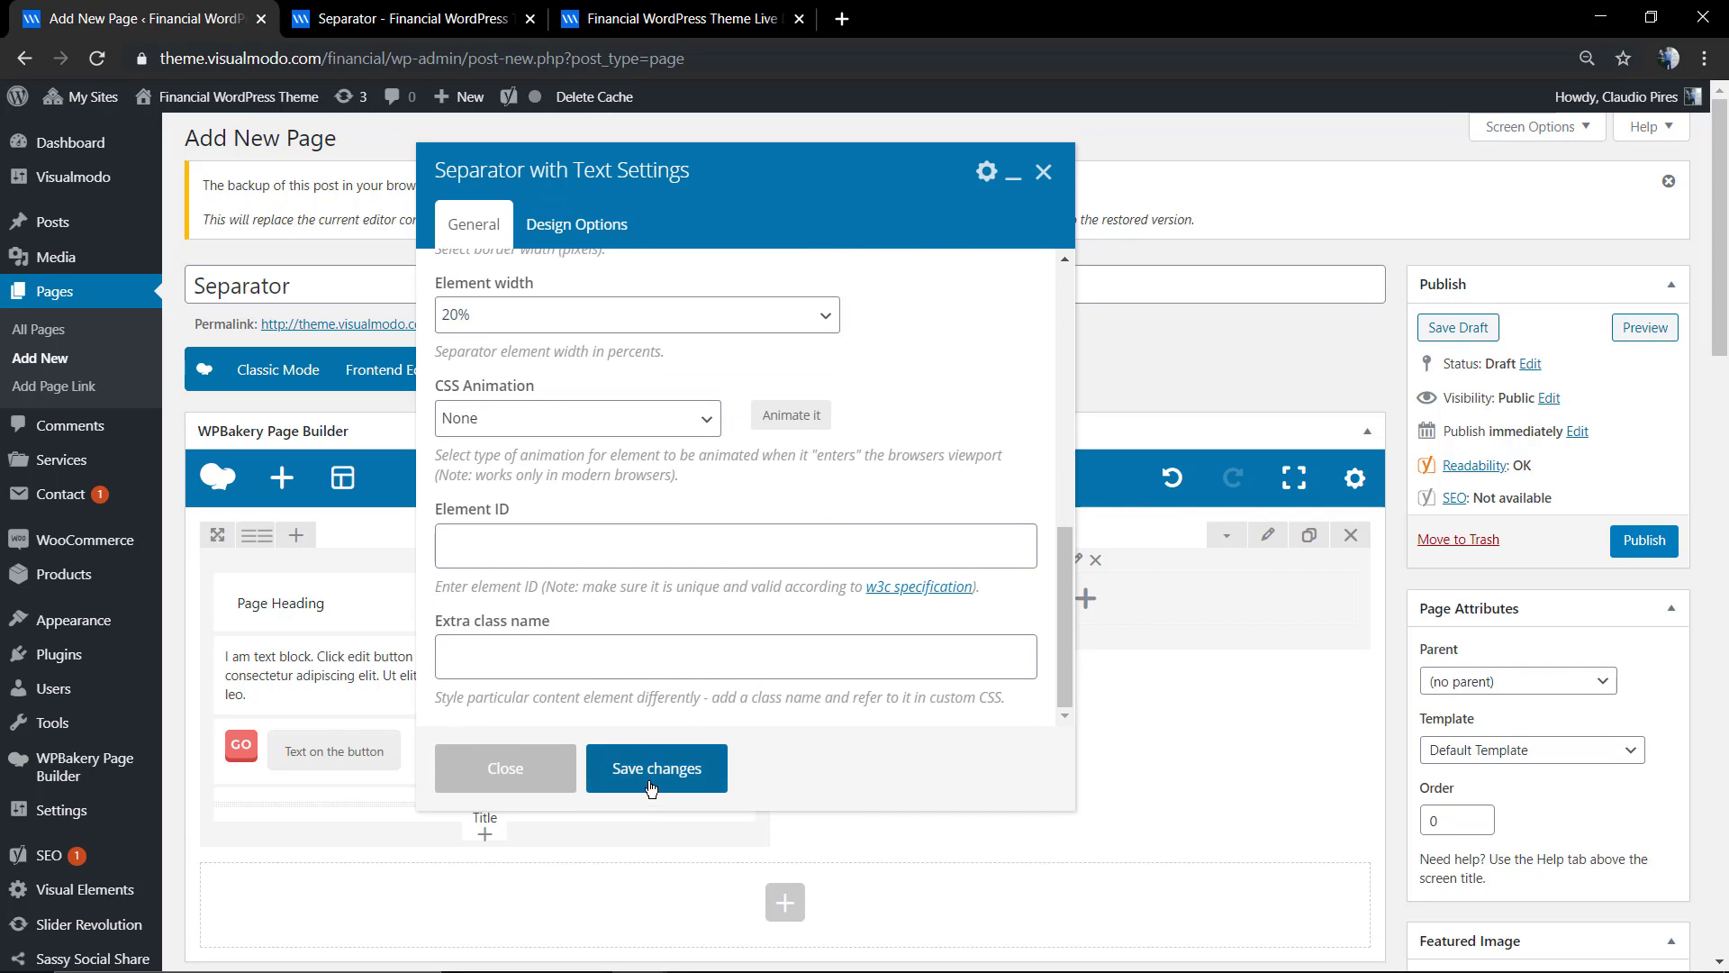
left_click(655, 792)
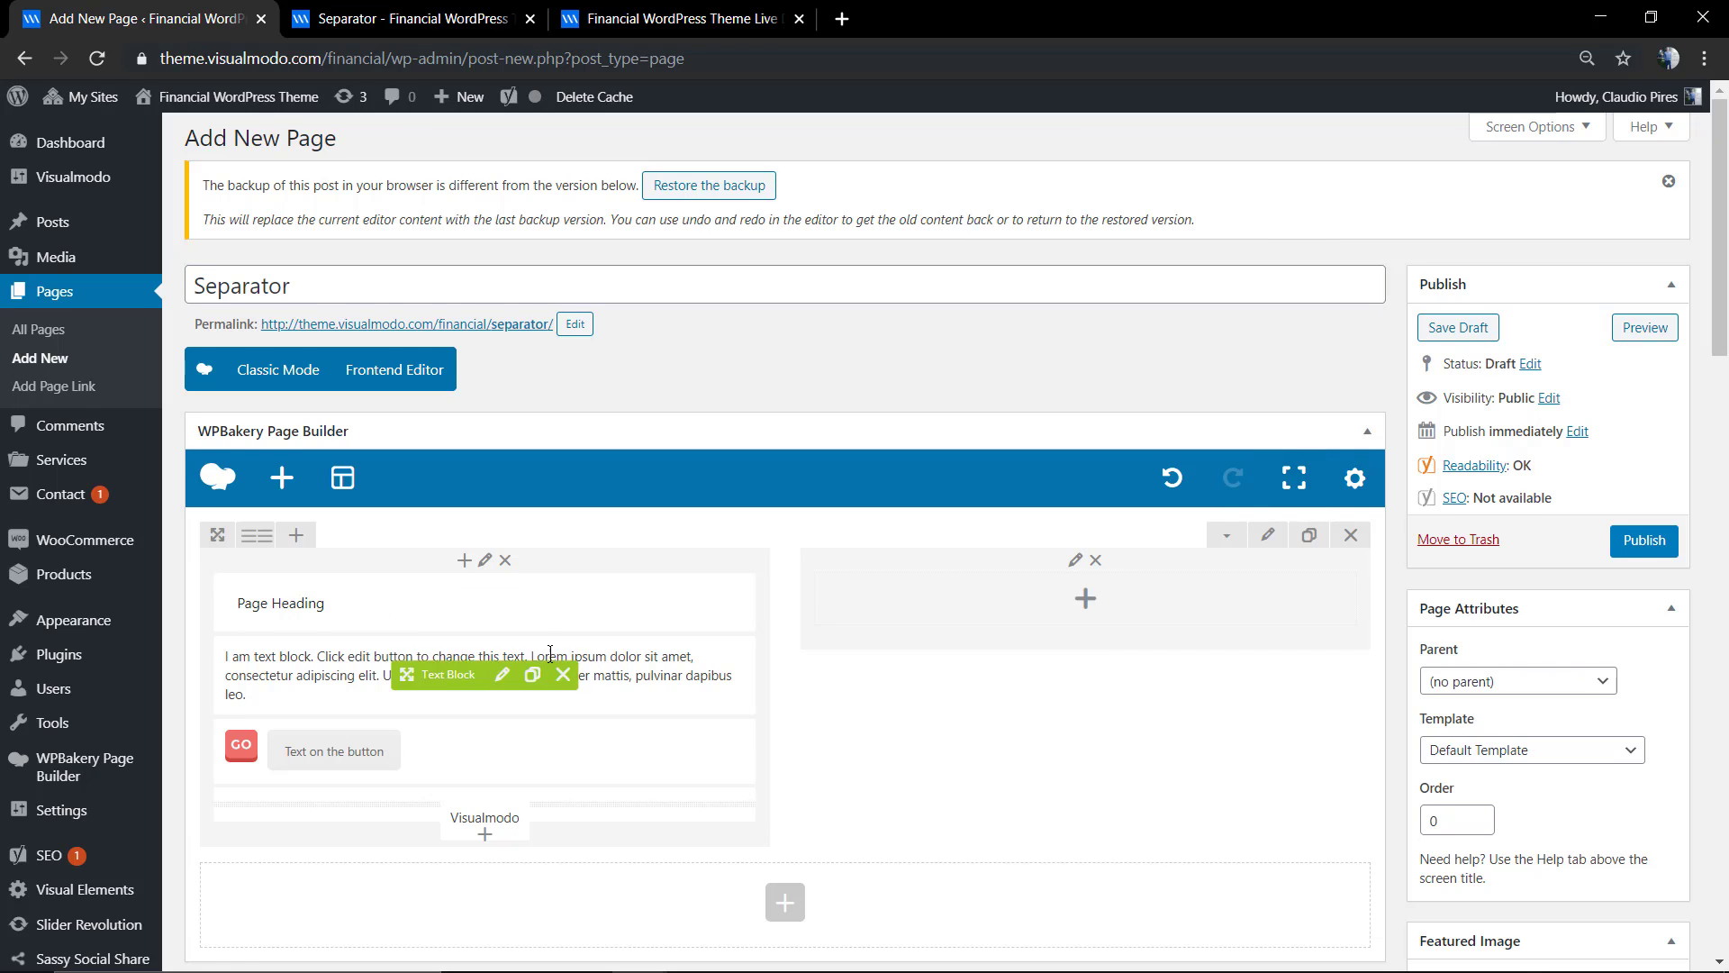
- Move the Visualmodo separator above the text block and switch the row to a 1/1 layout
scroll(540, 676, "down", 2)
scroll(598, 645, "up", 2)
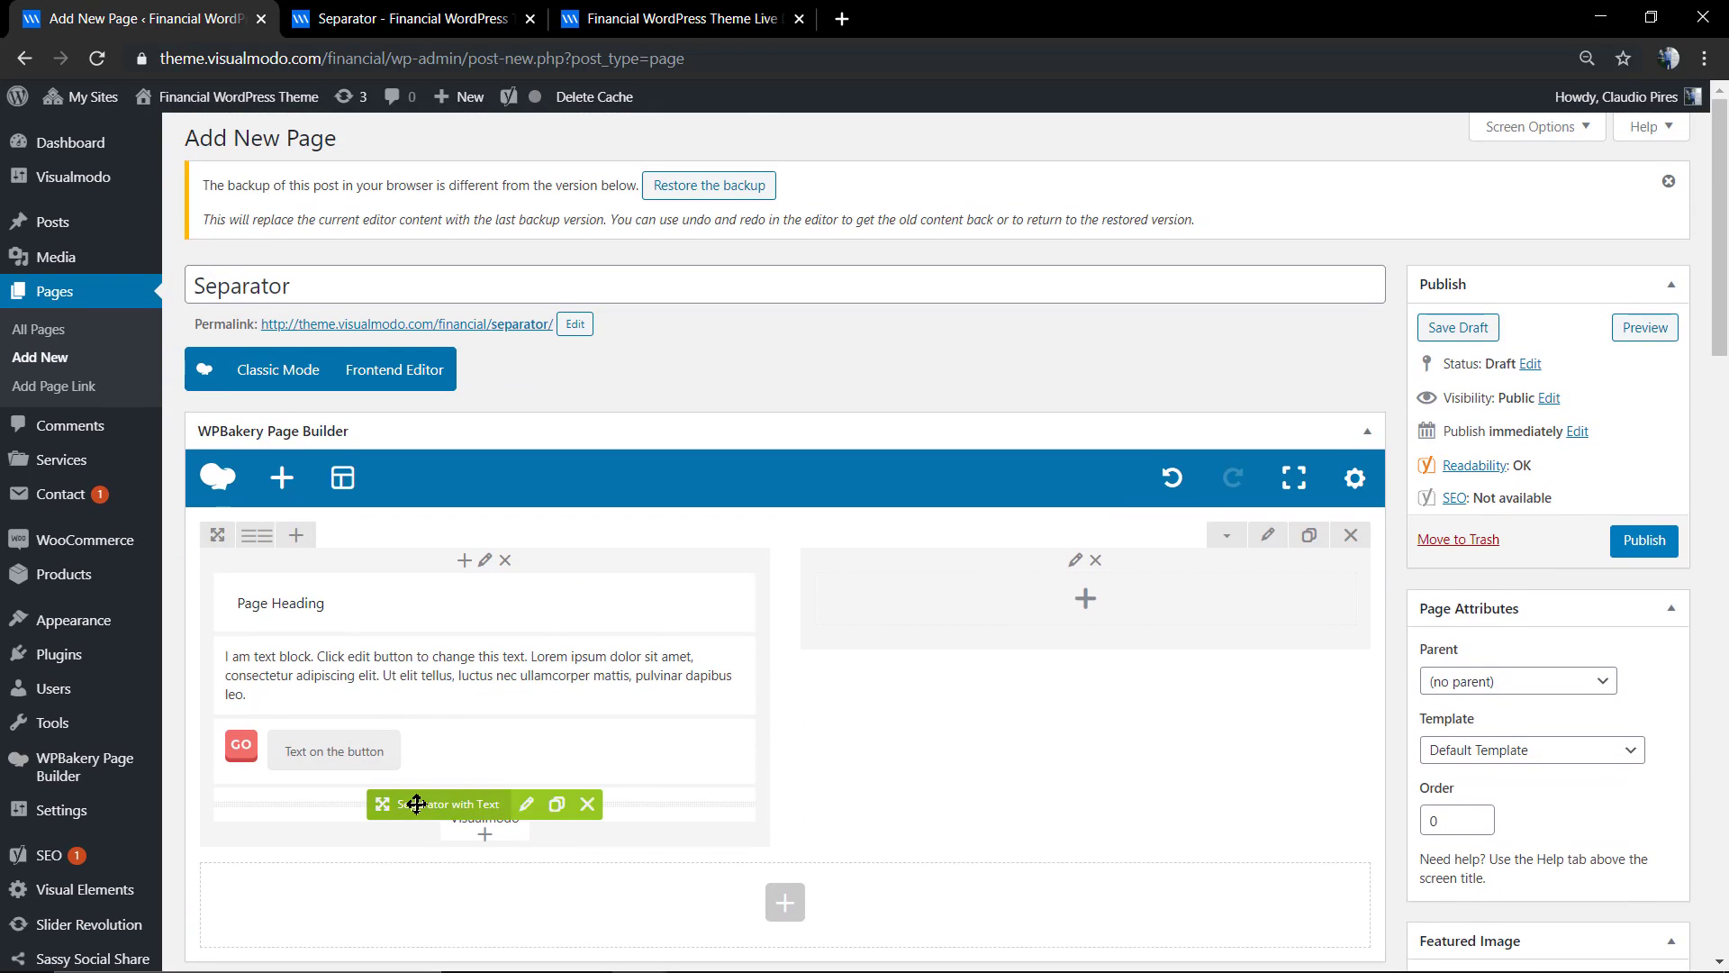
left_click_drag(422, 803, 427, 657)
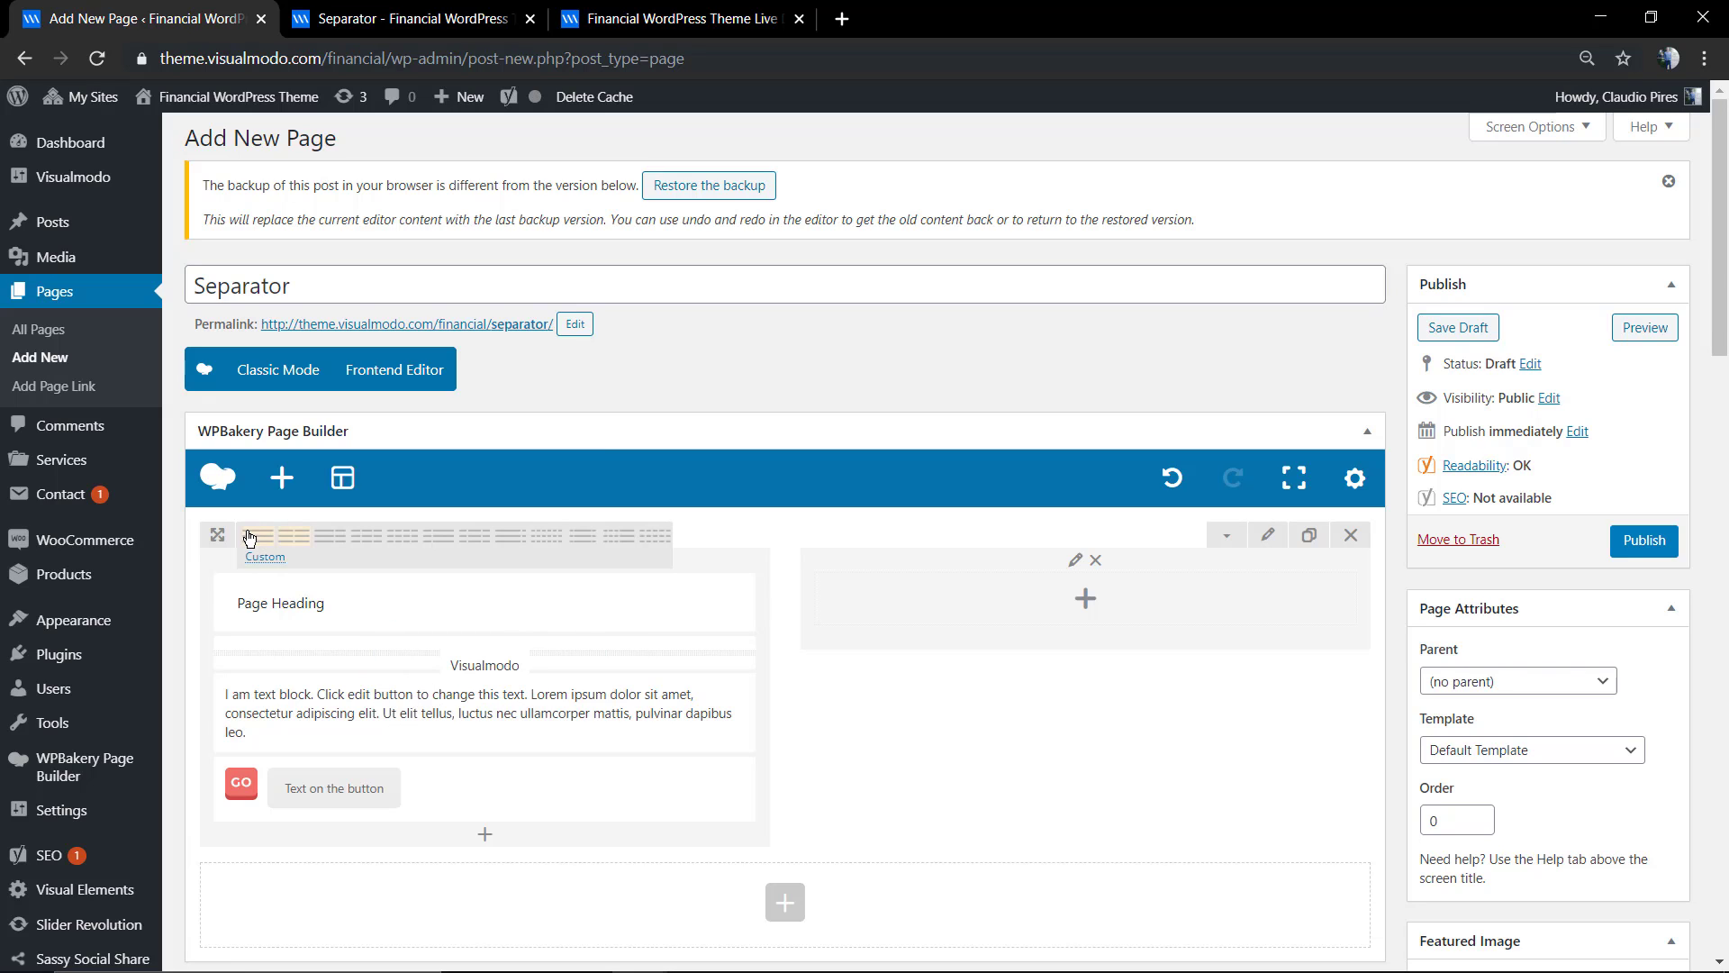
left_click(250, 537)
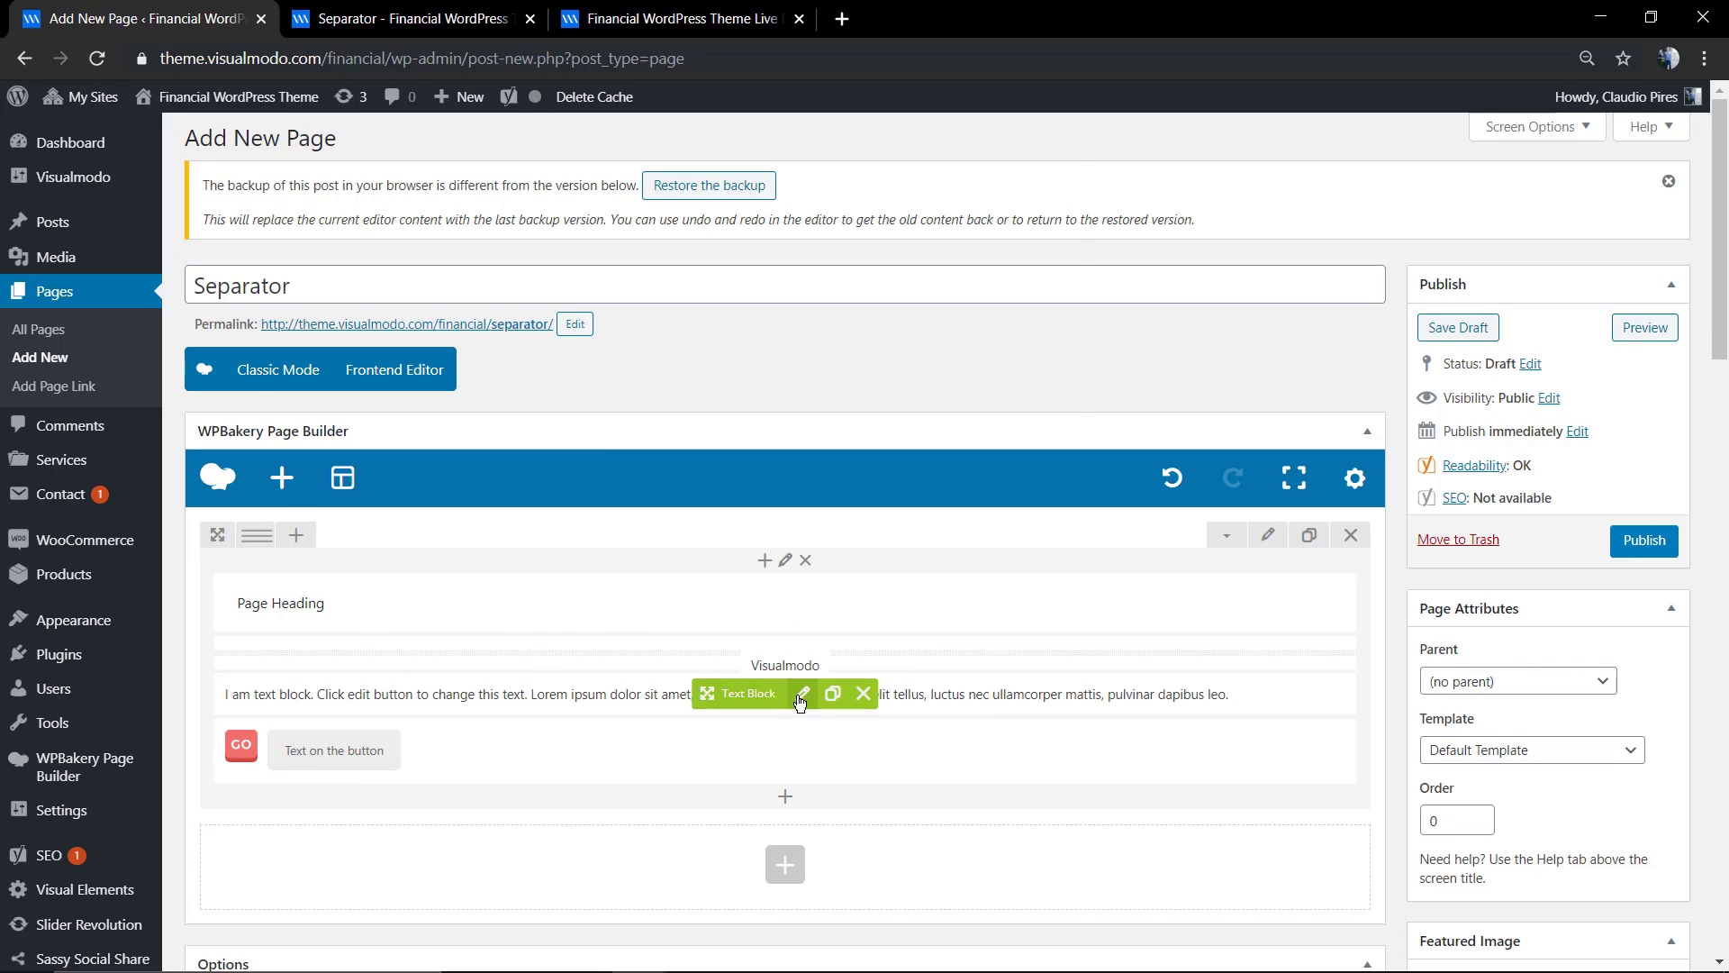
- Center-align the body text block and save it
left_click(803, 695)
triple_click(766, 469)
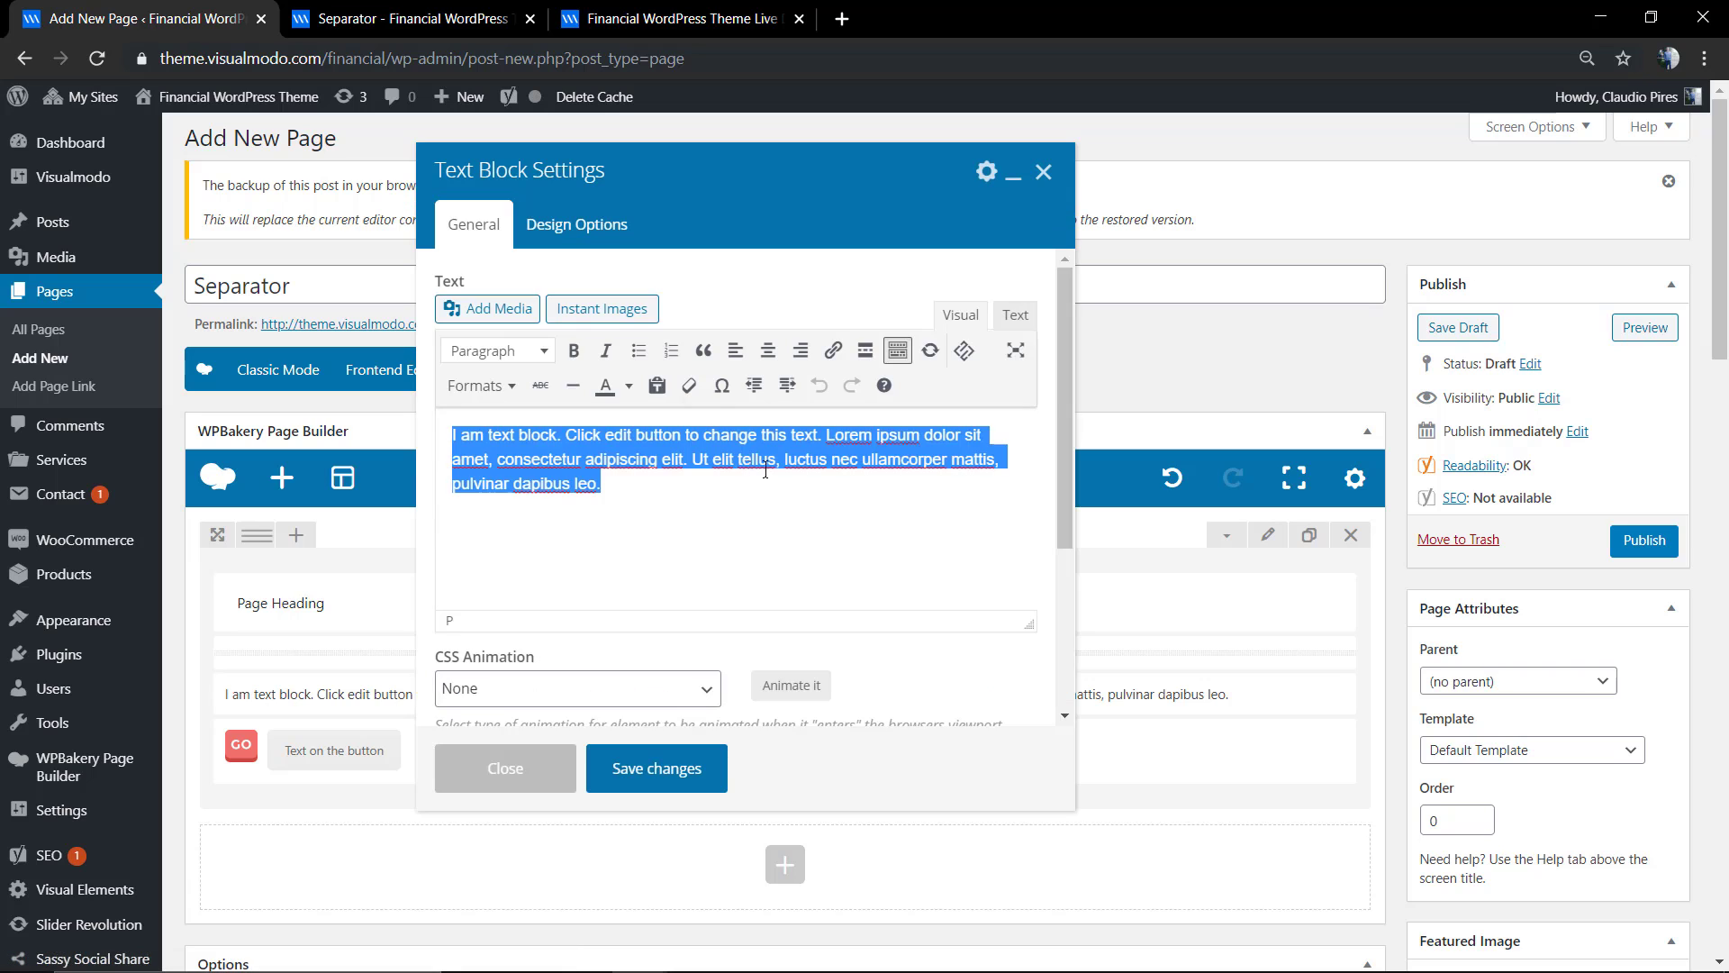
left_click(767, 351)
left_click(657, 768)
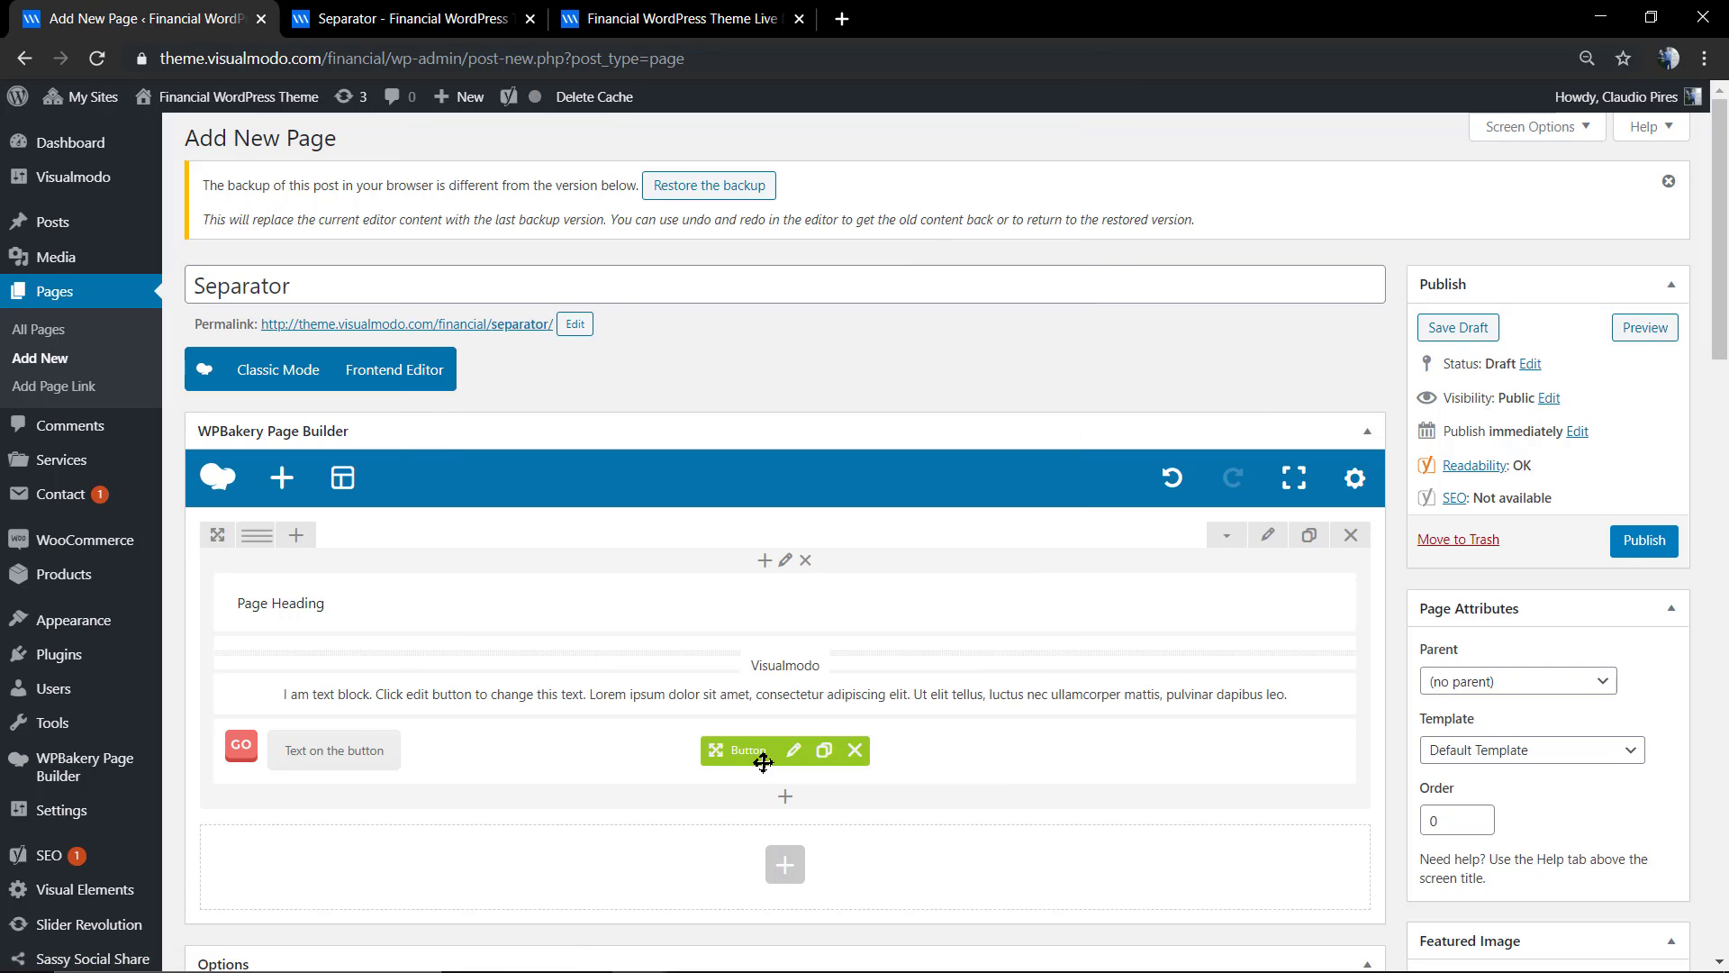
- Keep the Modern button style, set the button alignment to Center, and save
left_click(793, 751)
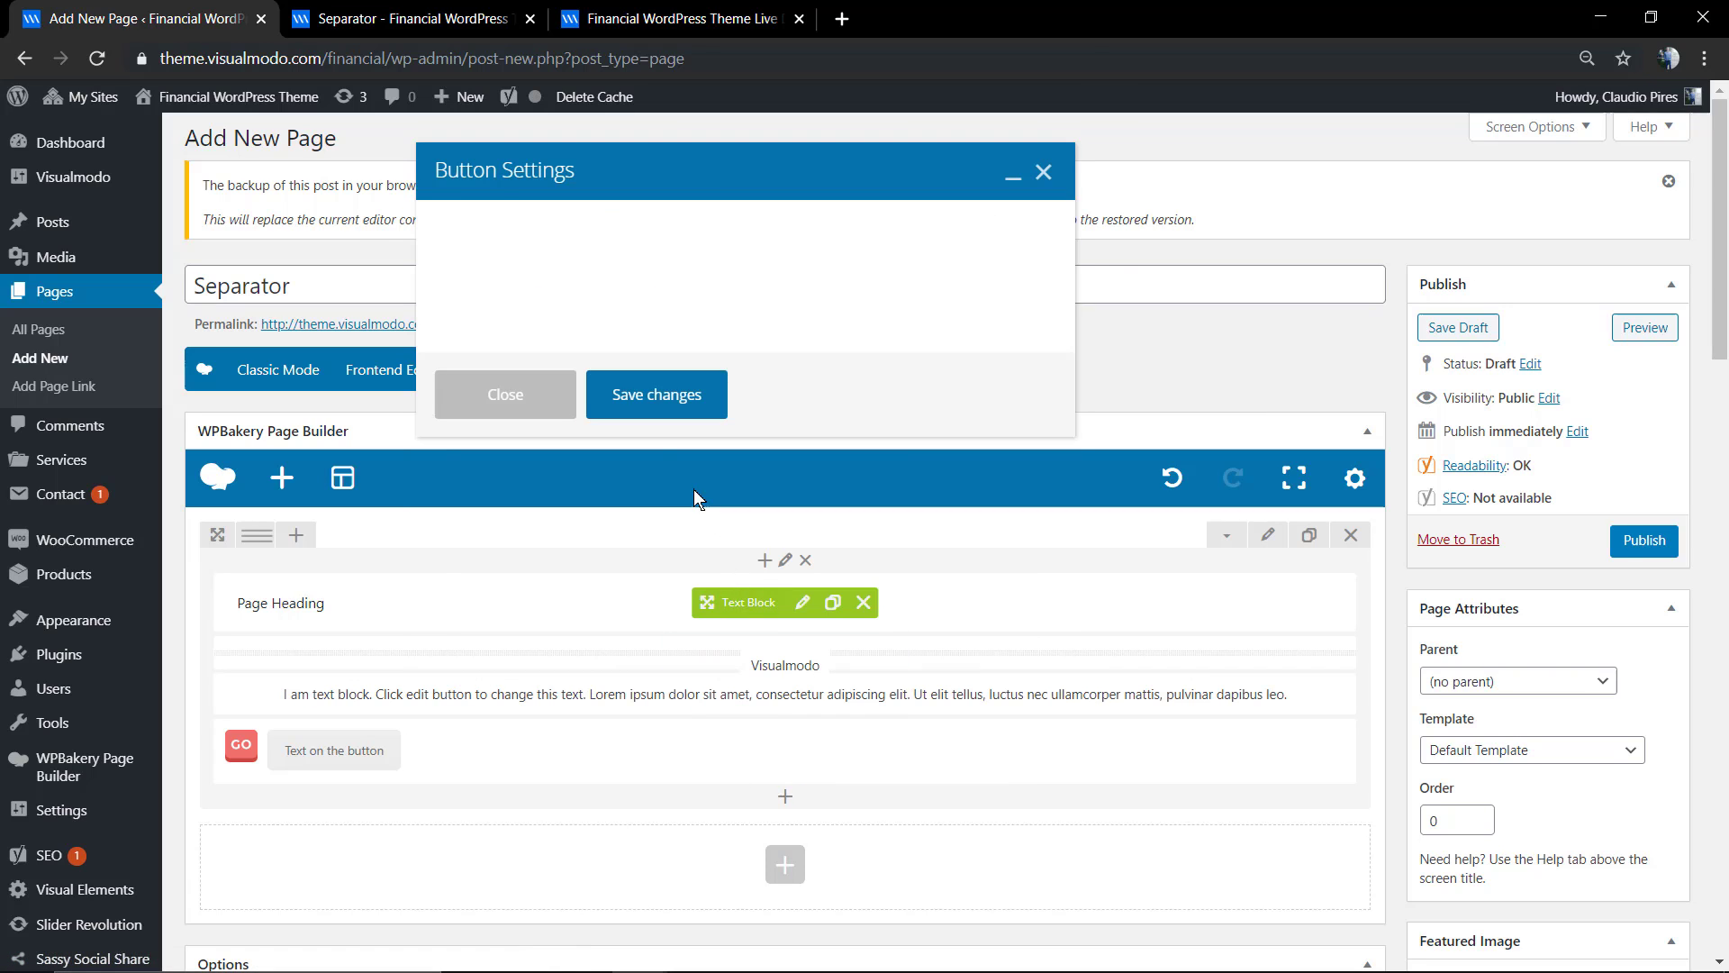
left_click(538, 513)
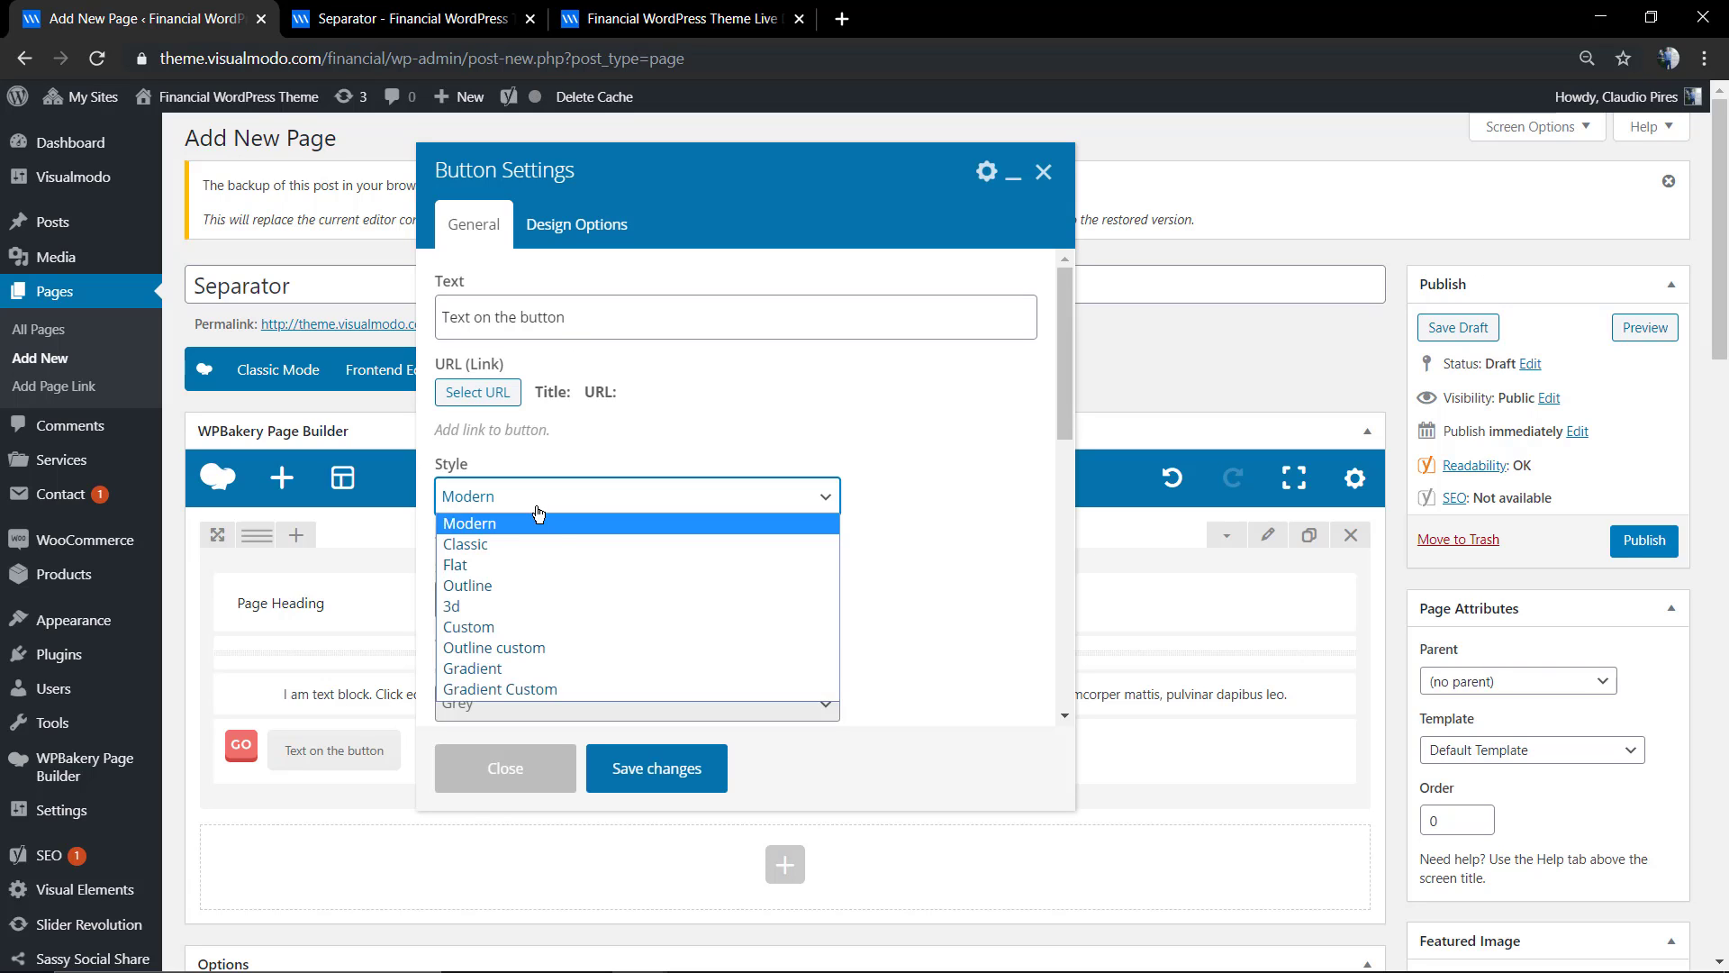
left_click(540, 512)
scroll(596, 524, "down", 2)
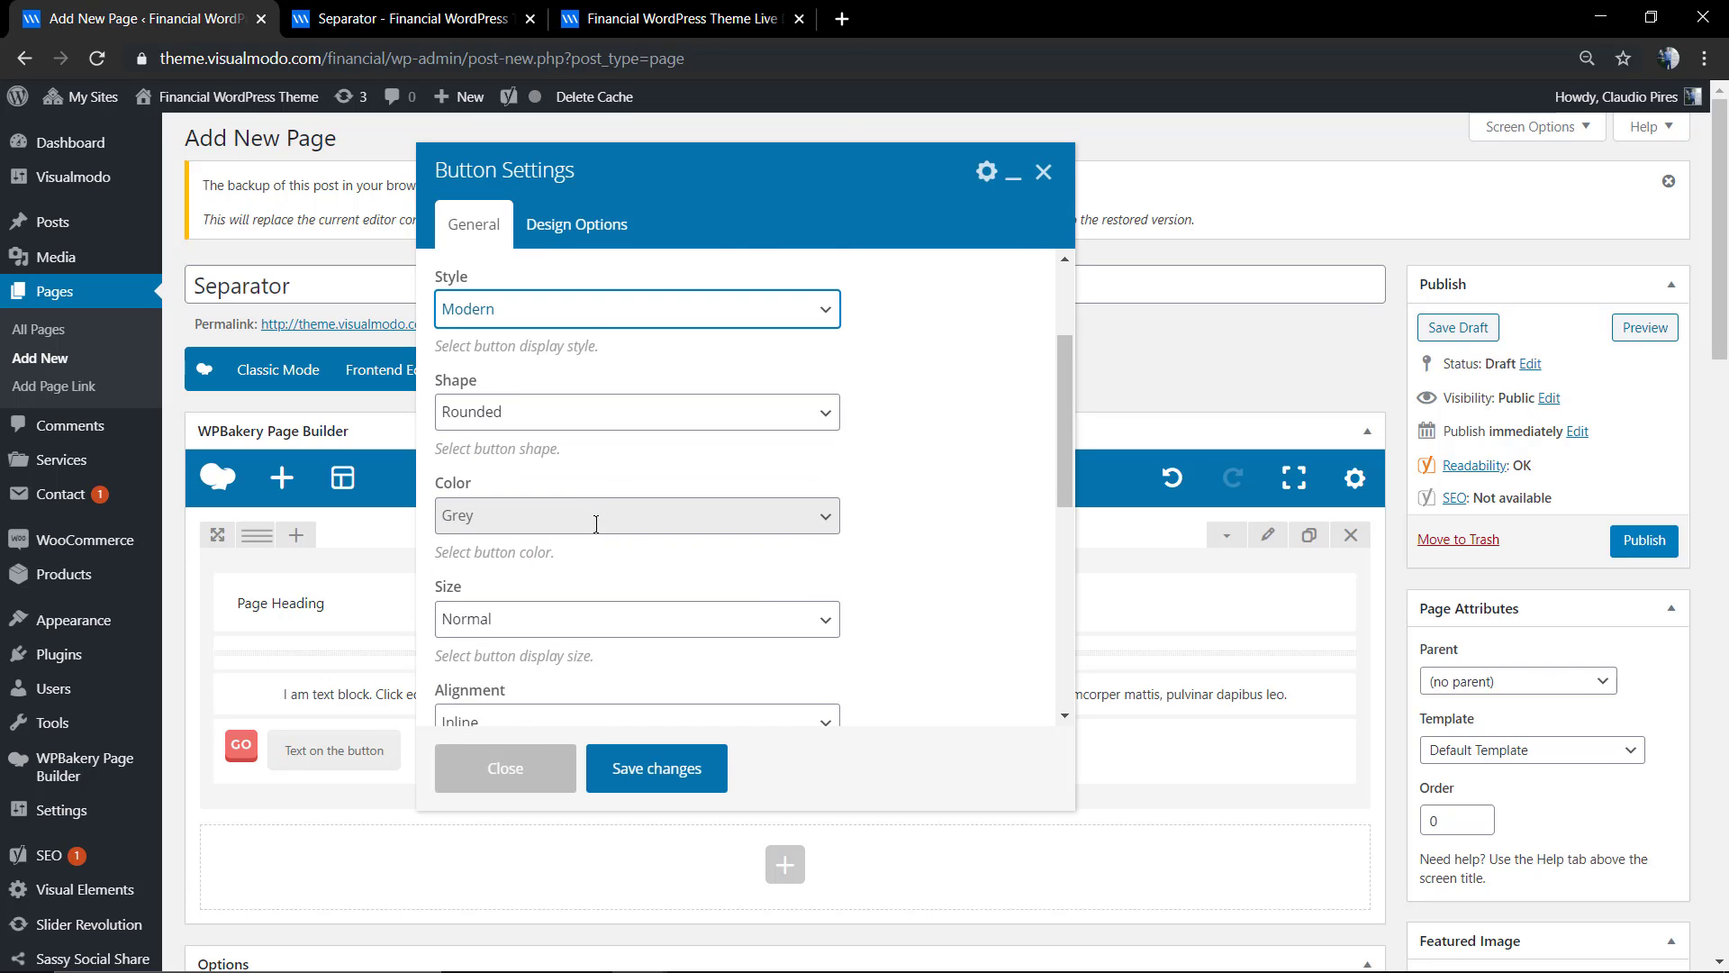
left_click(577, 719)
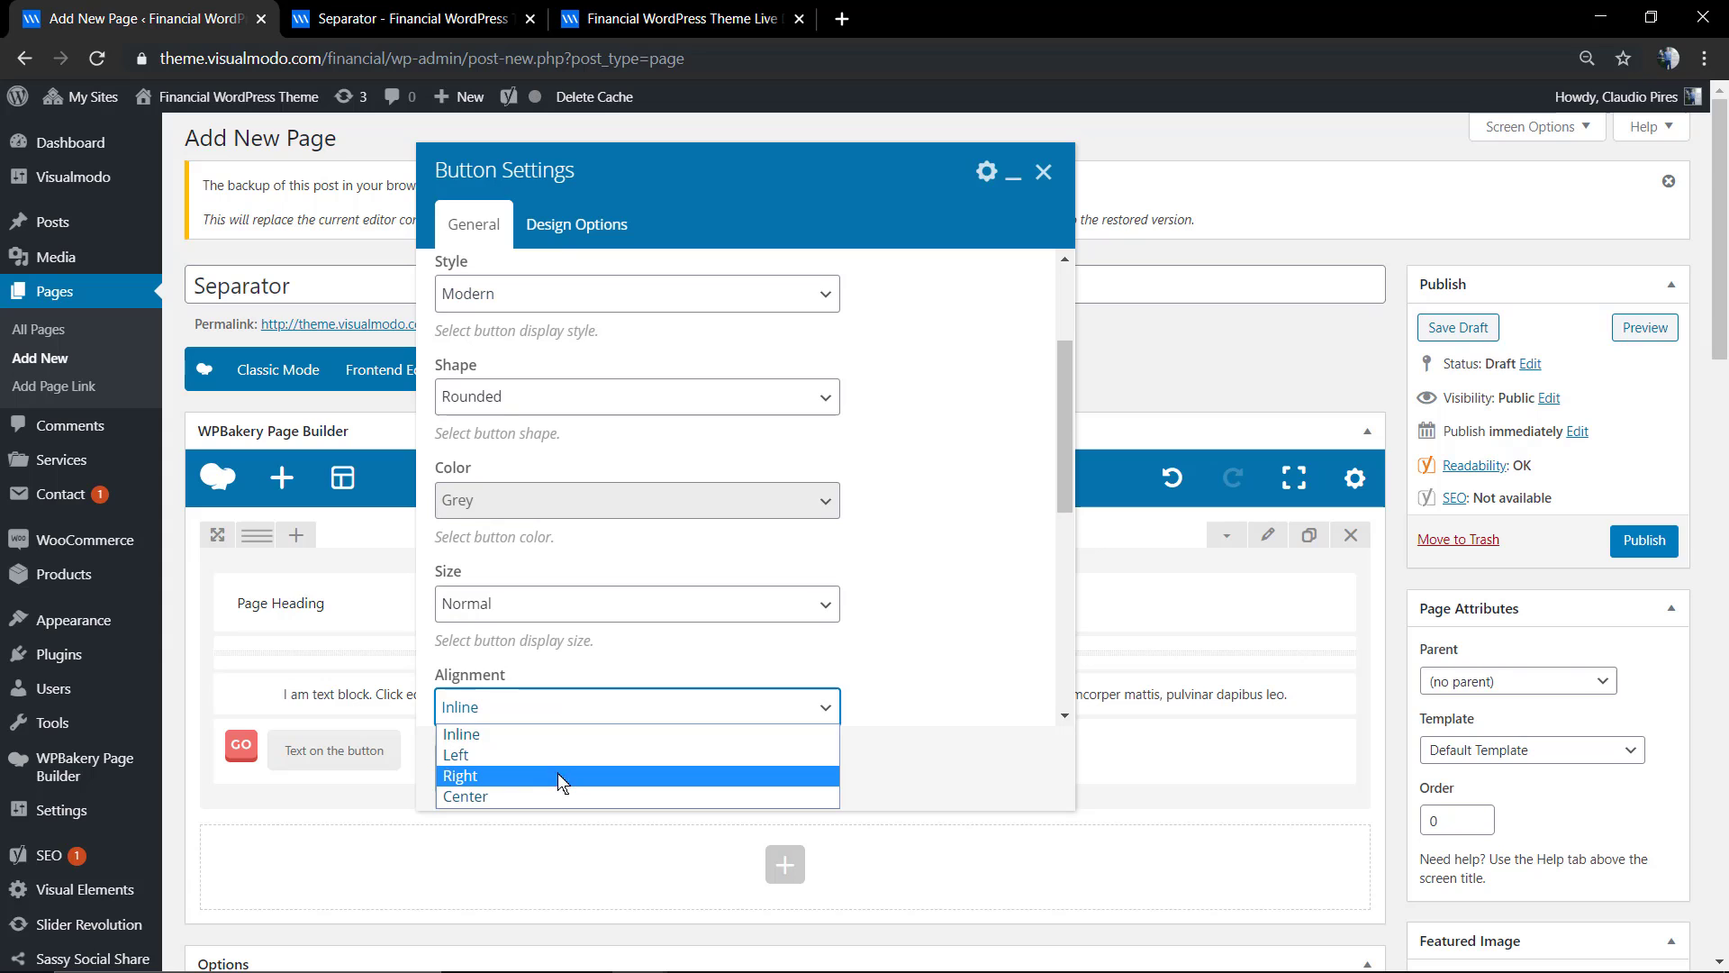
left_click(600, 796)
left_click(673, 773)
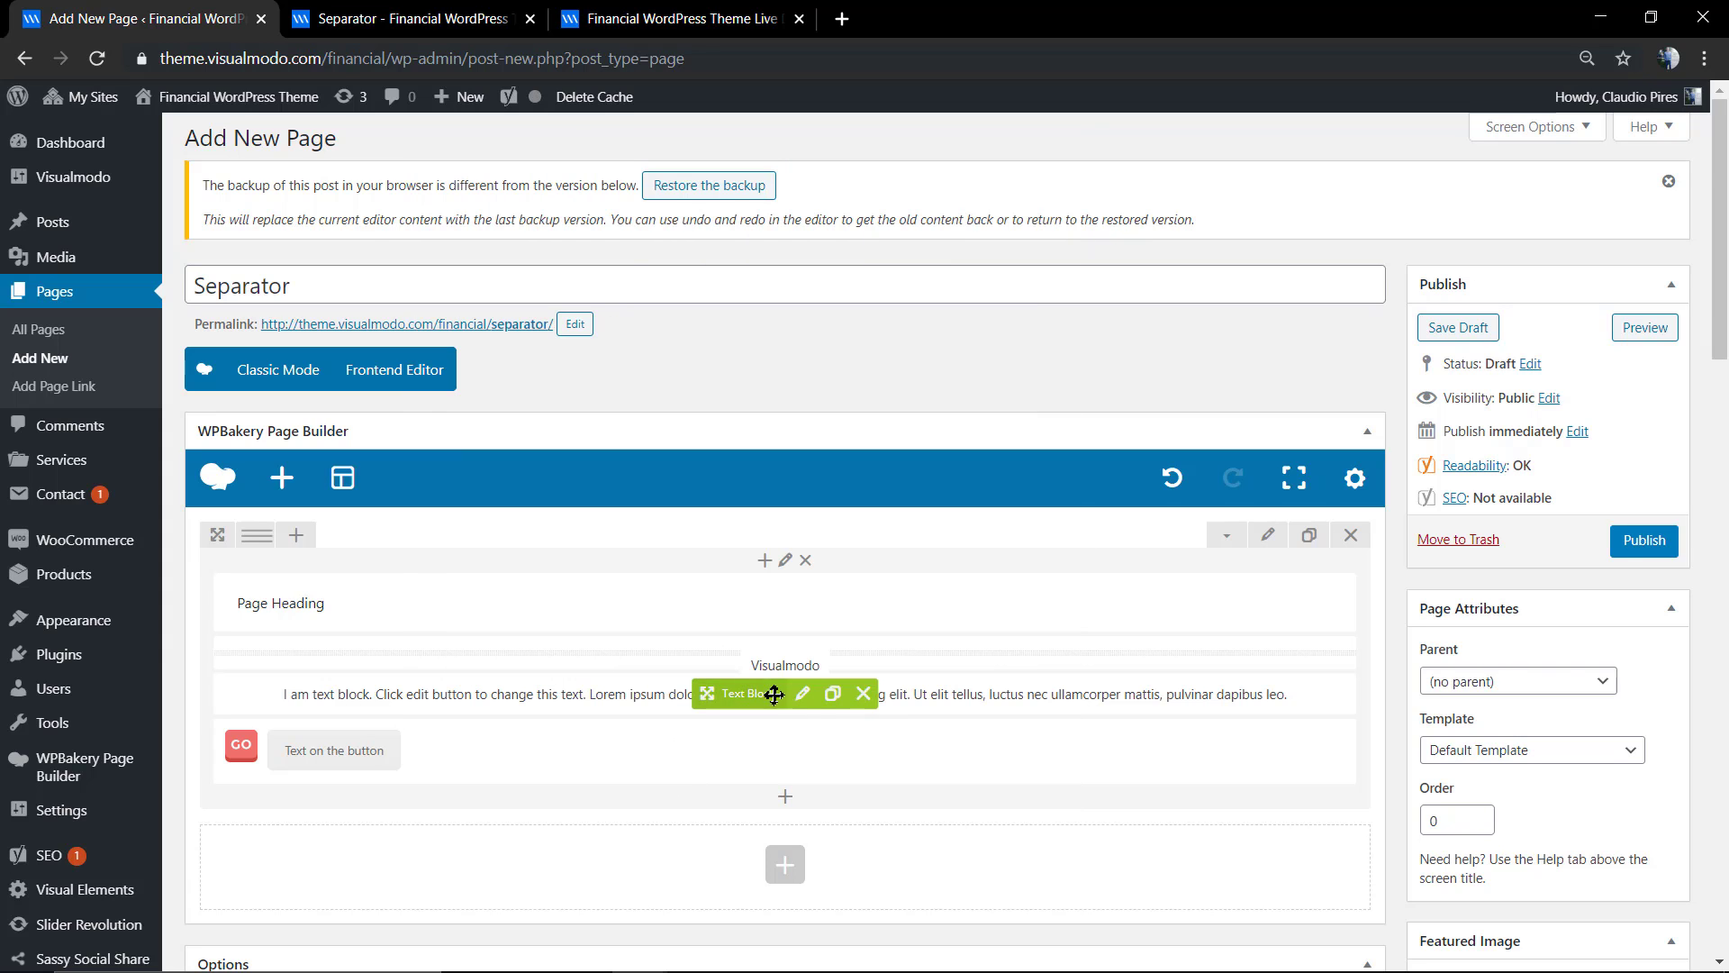
- Center-align the Page Heading text block and save it
left_click(802, 602)
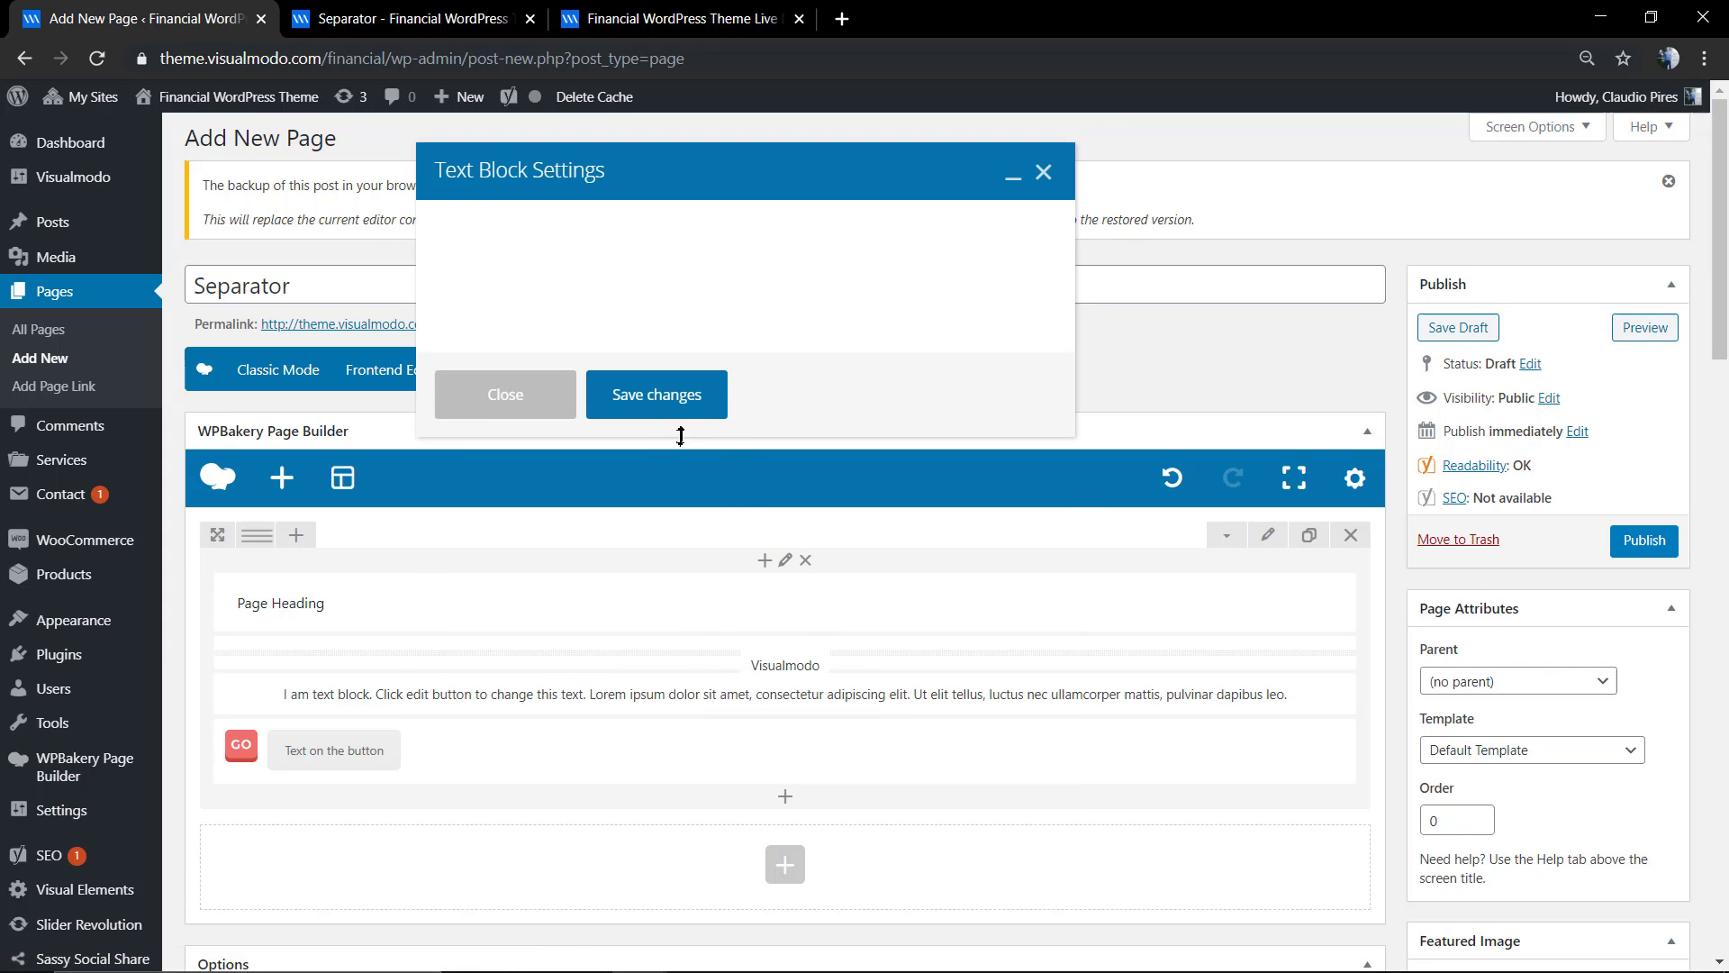
triple_click(641, 453)
left_click(767, 350)
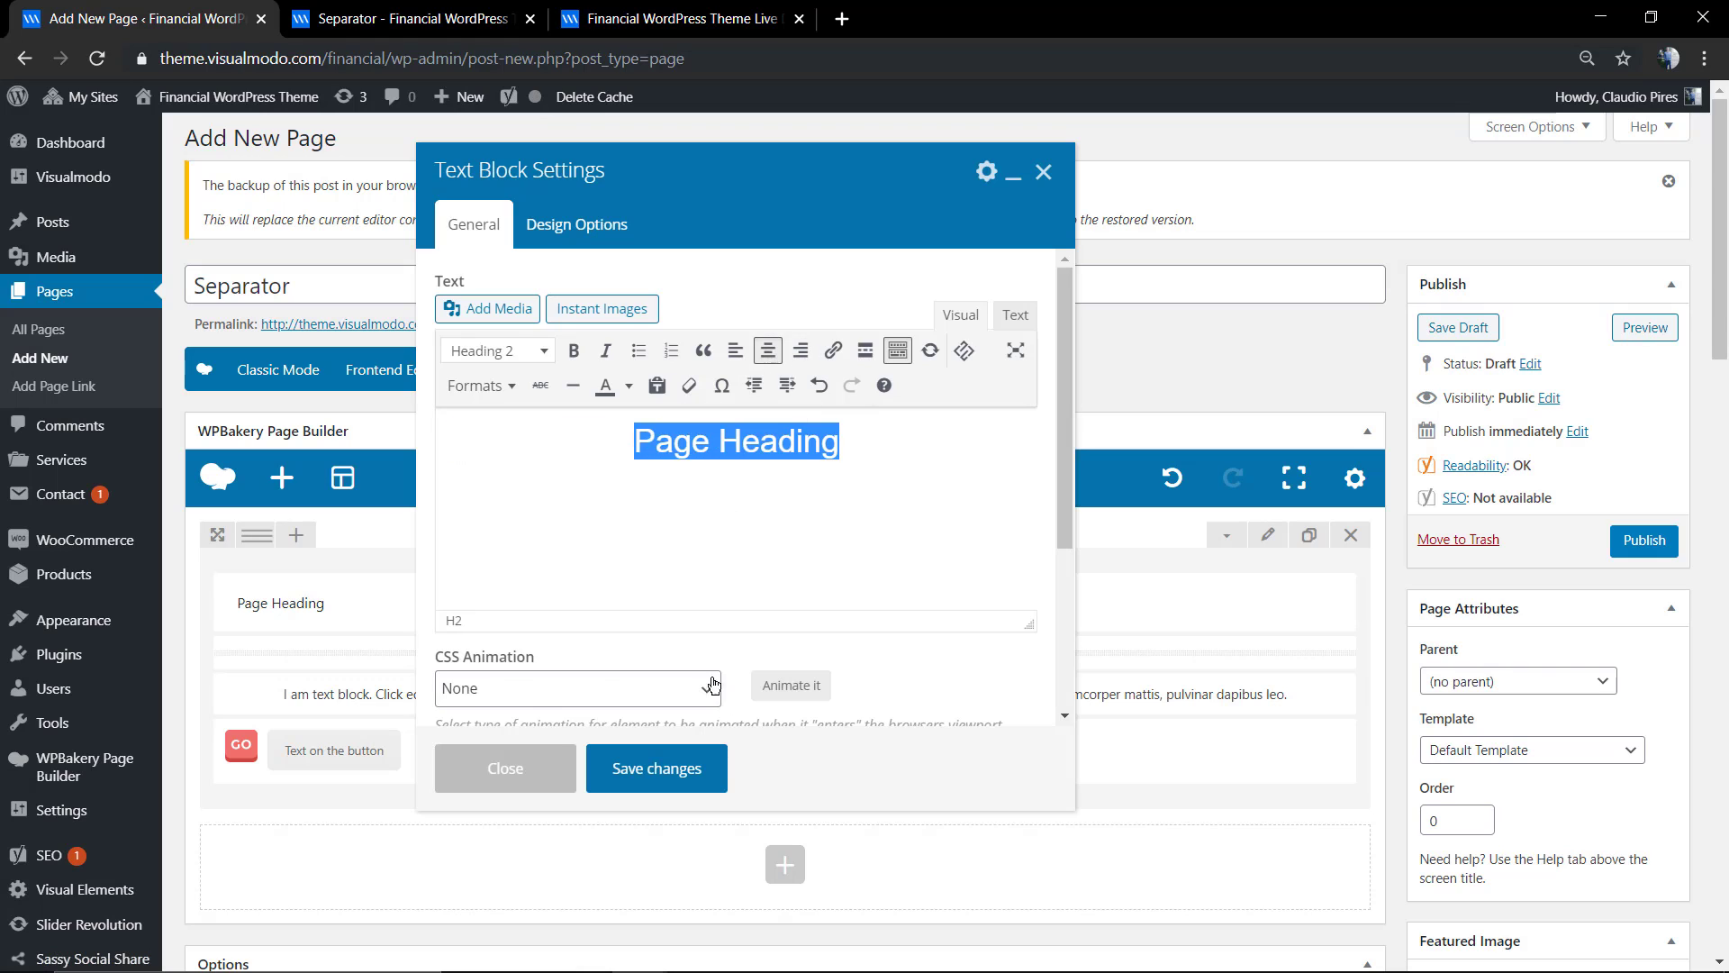
left_click(664, 767)
mouse_move(261, 537)
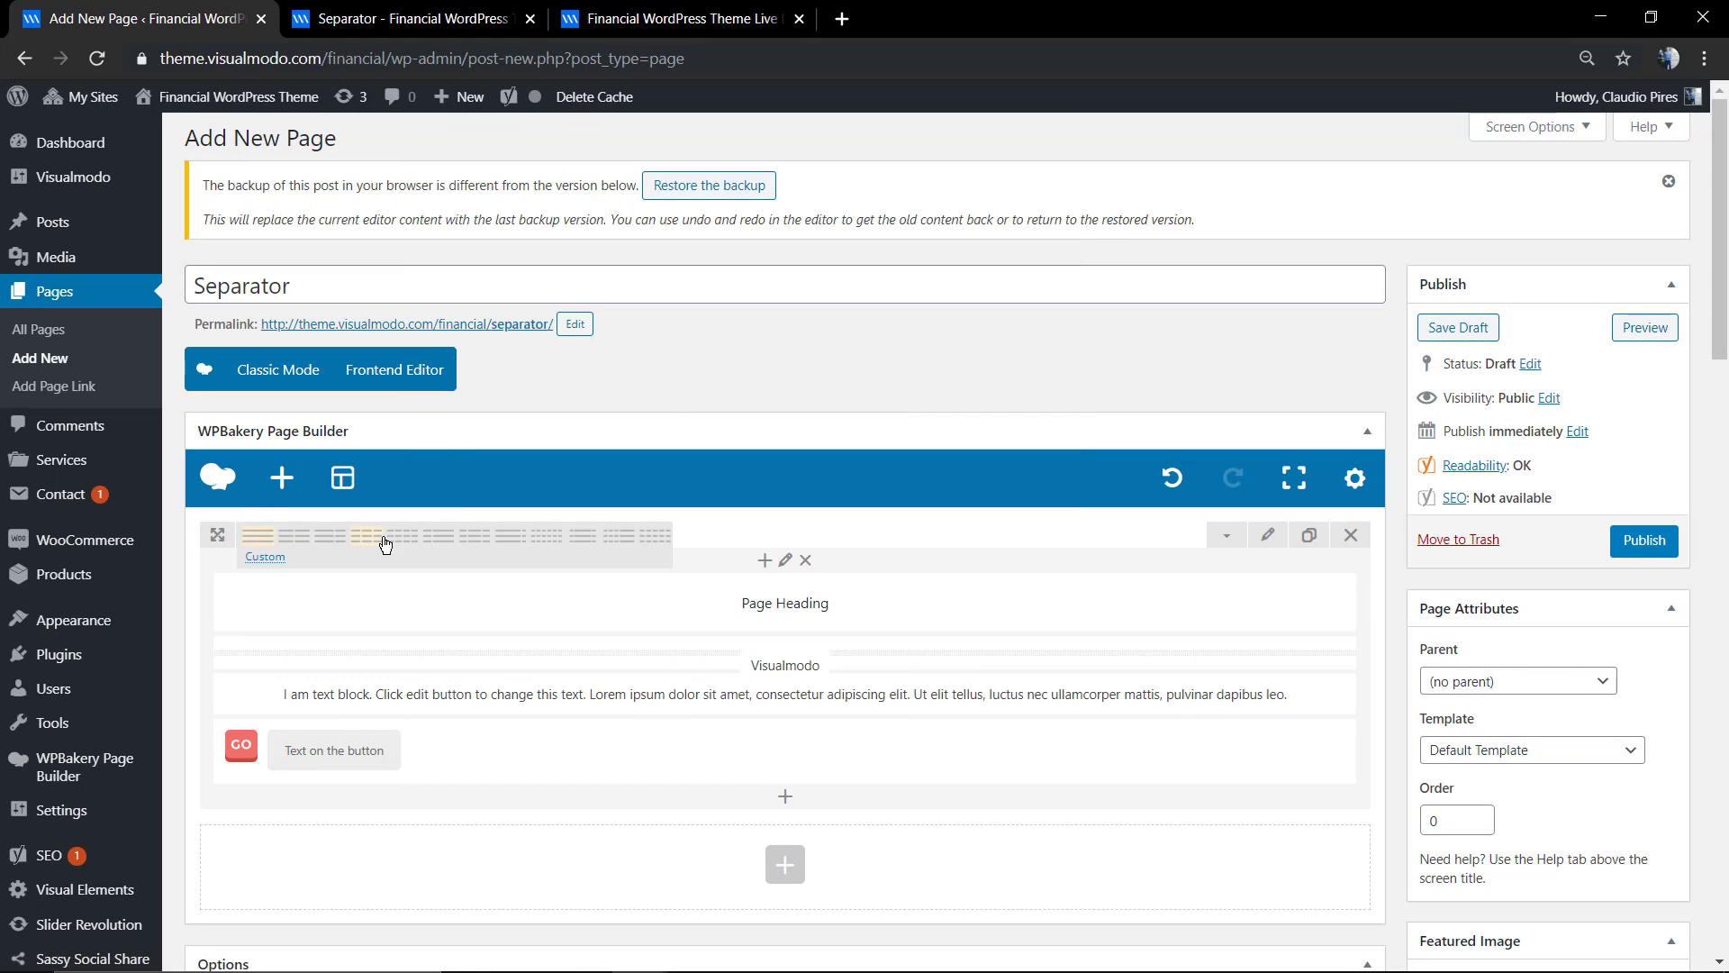
- Switch to a 1/4+2/4+1/4 layout, stack heading, separator, text and button in the middle column, and preview
left_click(581, 545)
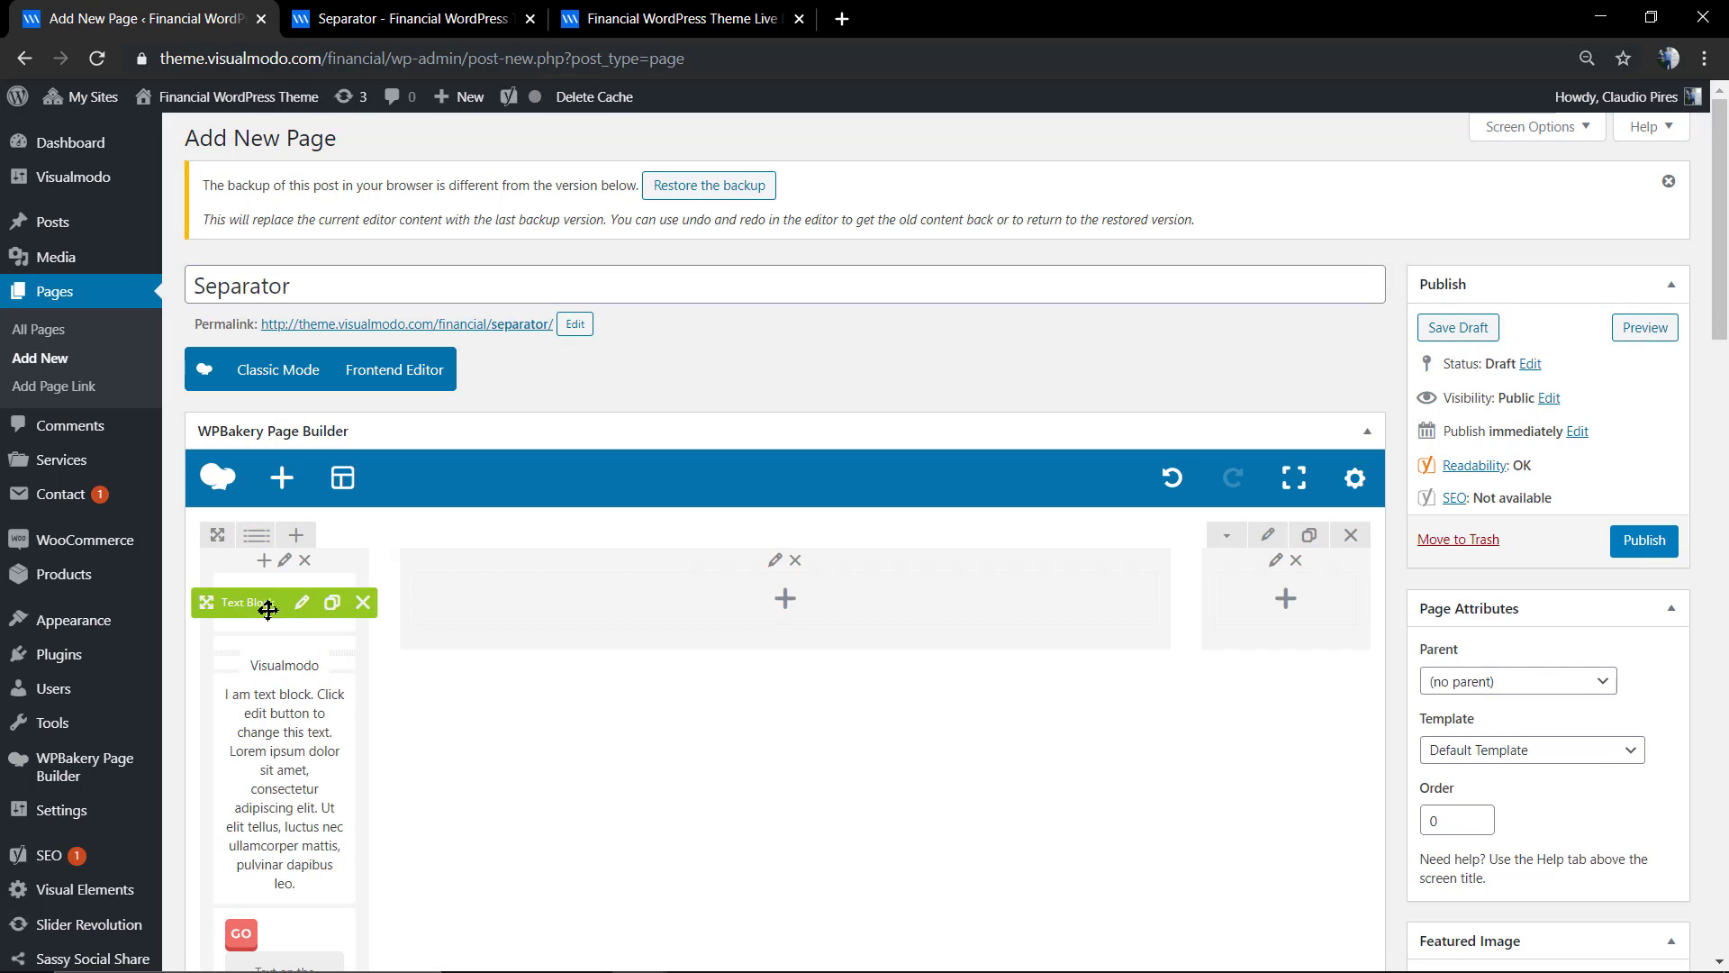
left_click_drag(267, 609, 594, 599)
left_click_drag(254, 615, 766, 650)
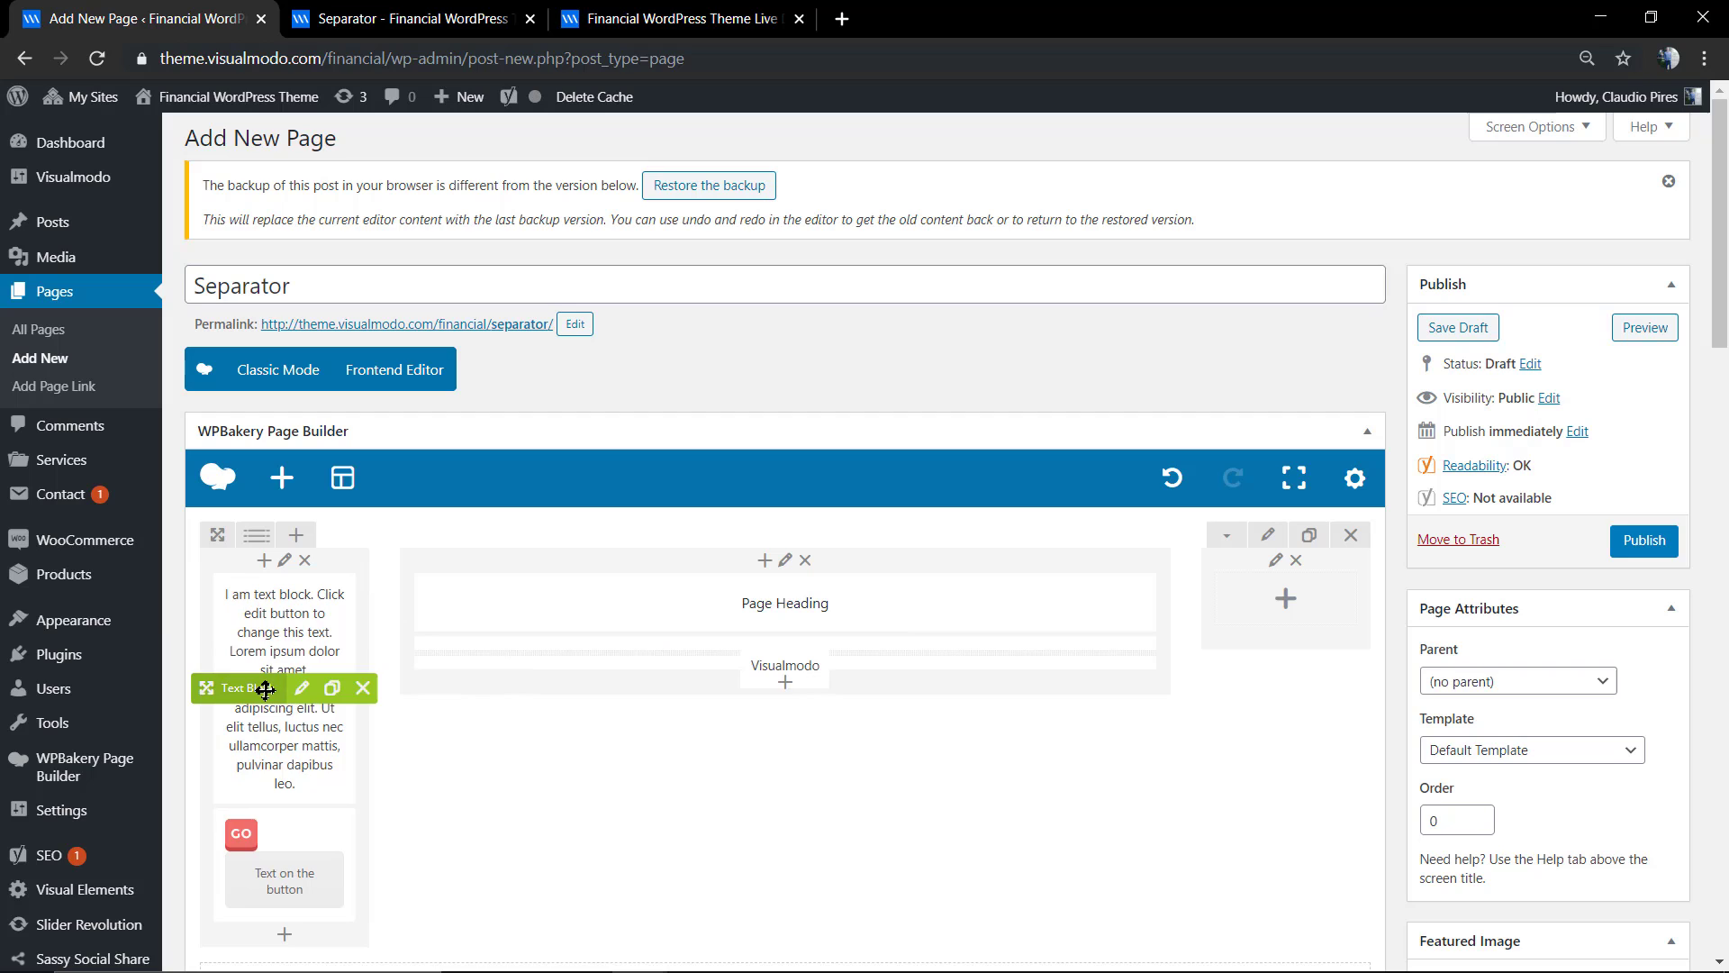
left_click_drag(261, 685, 594, 687)
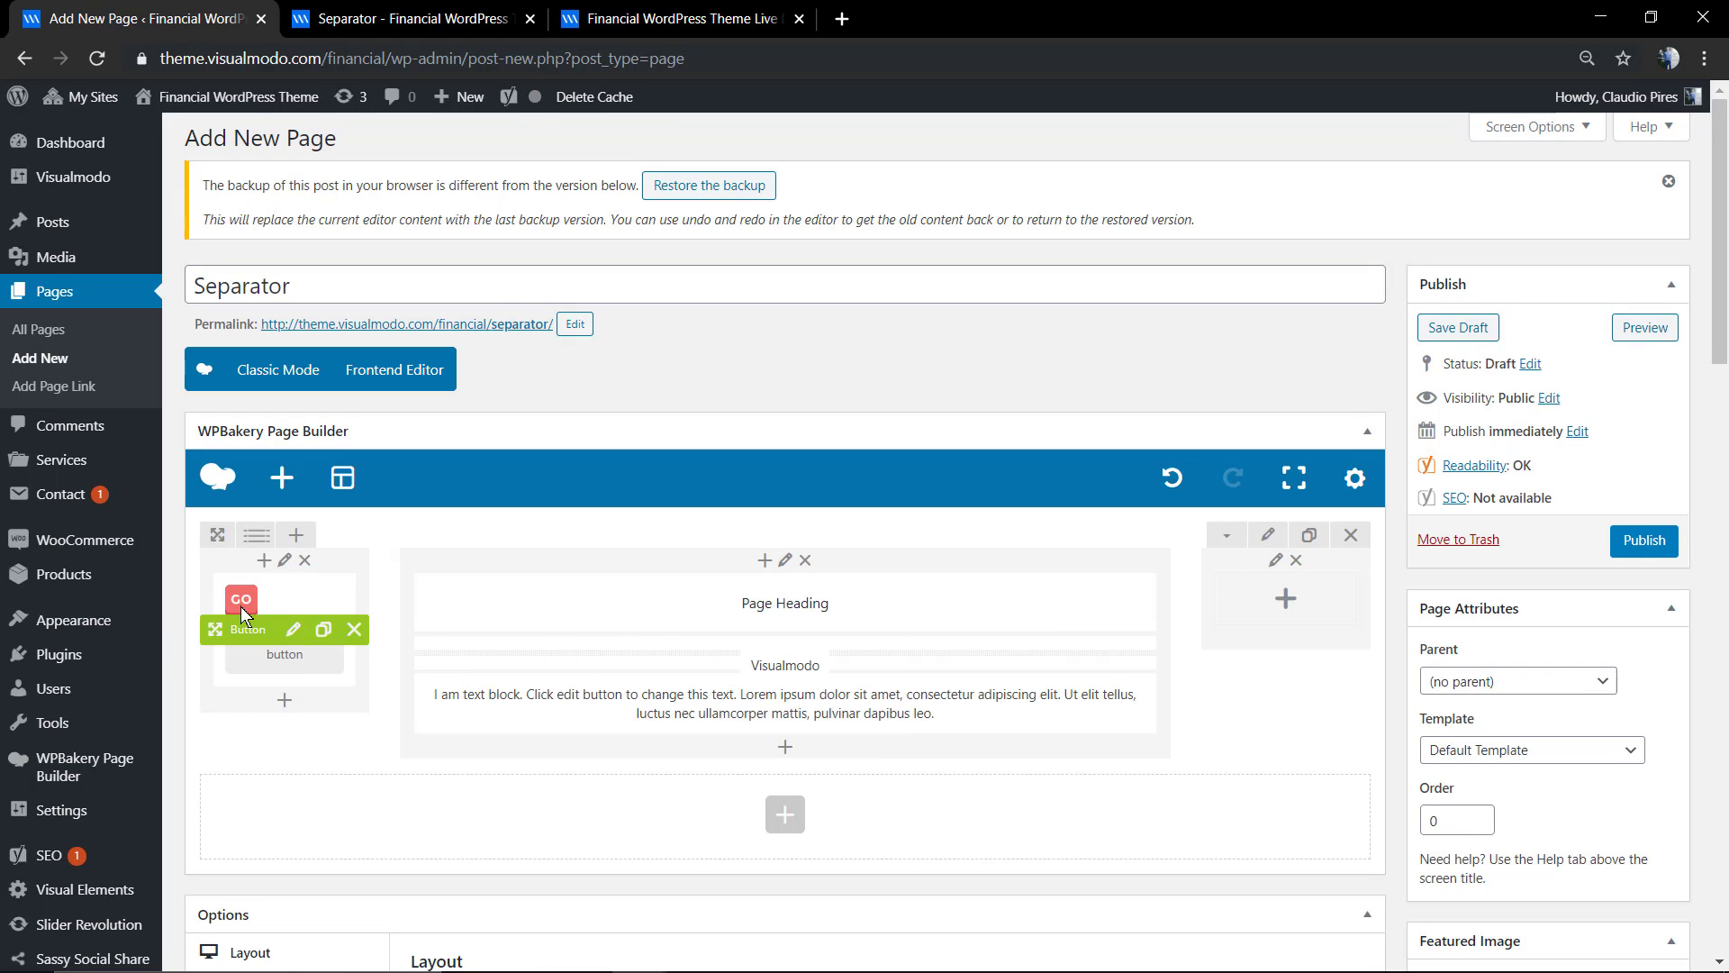
left_click_drag(221, 625, 834, 806)
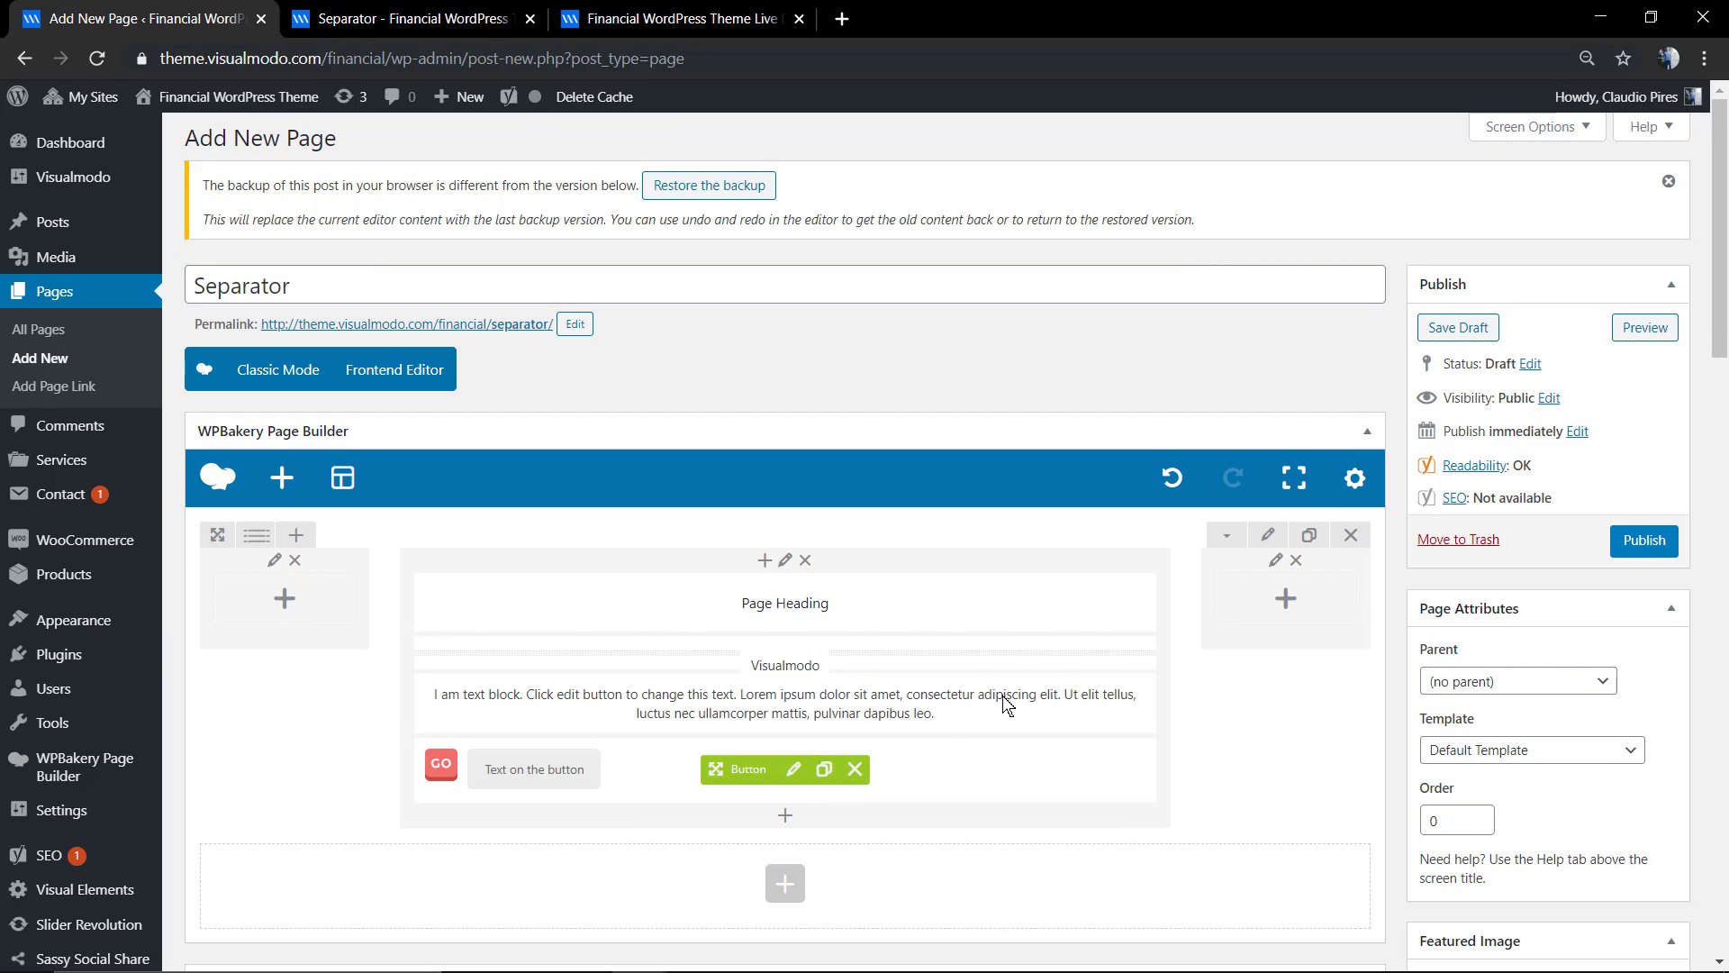
left_click(1648, 330)
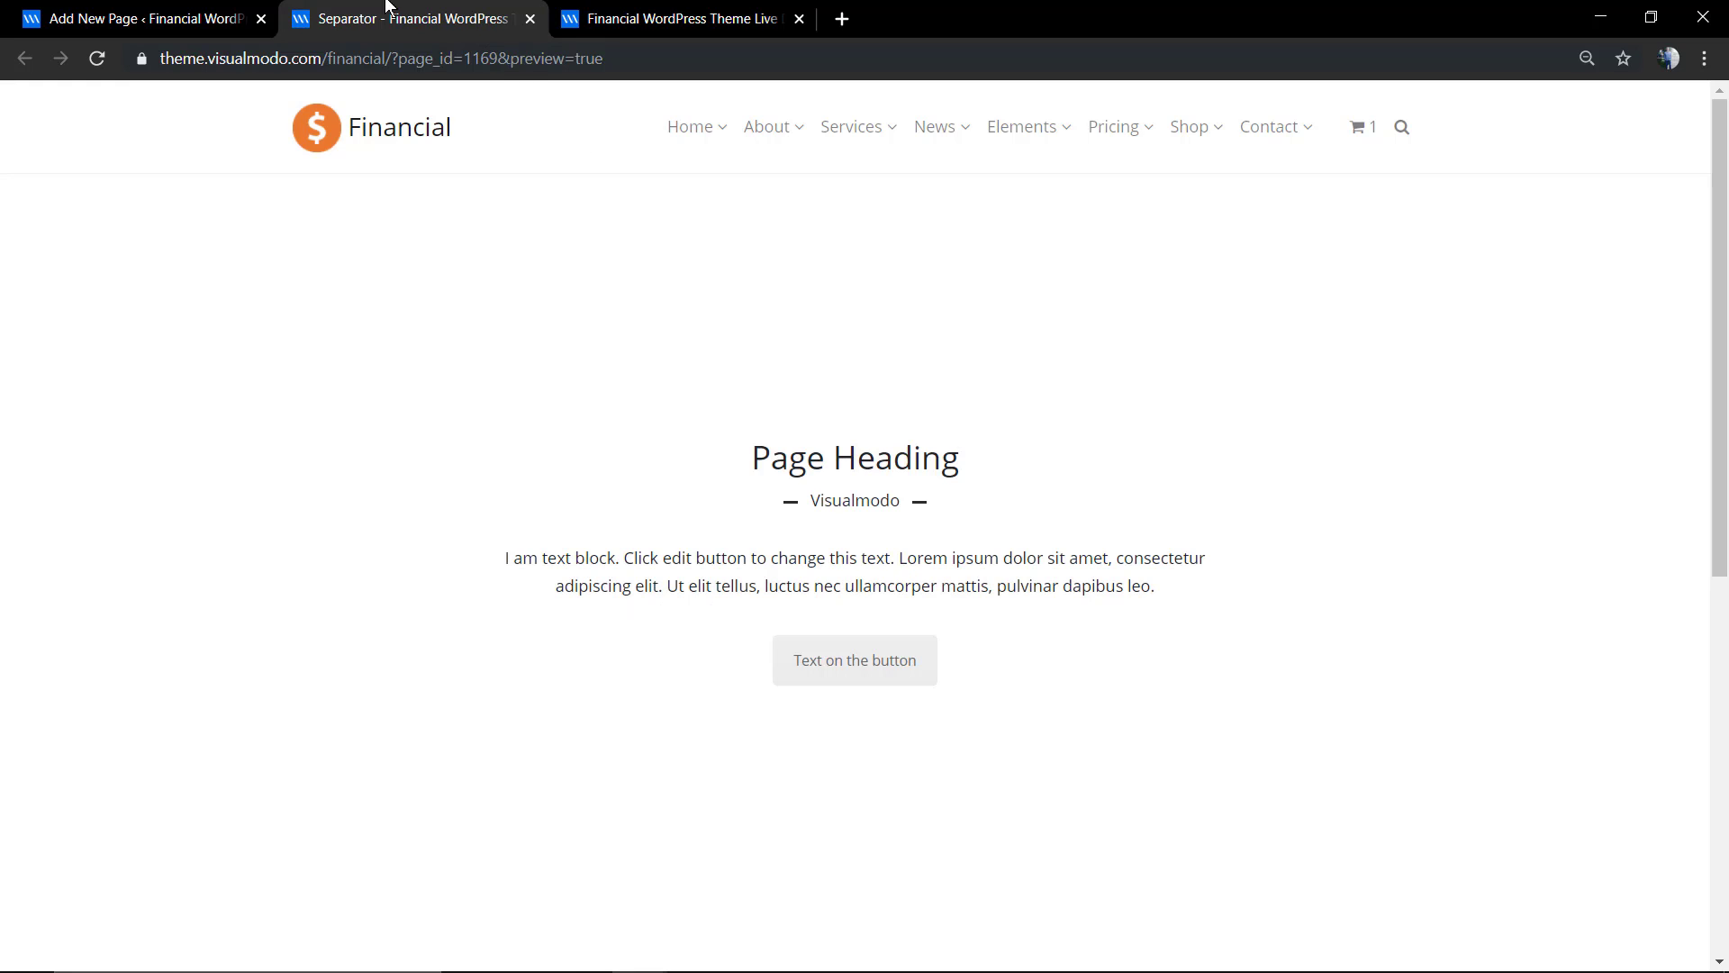
left_click(217, 13)
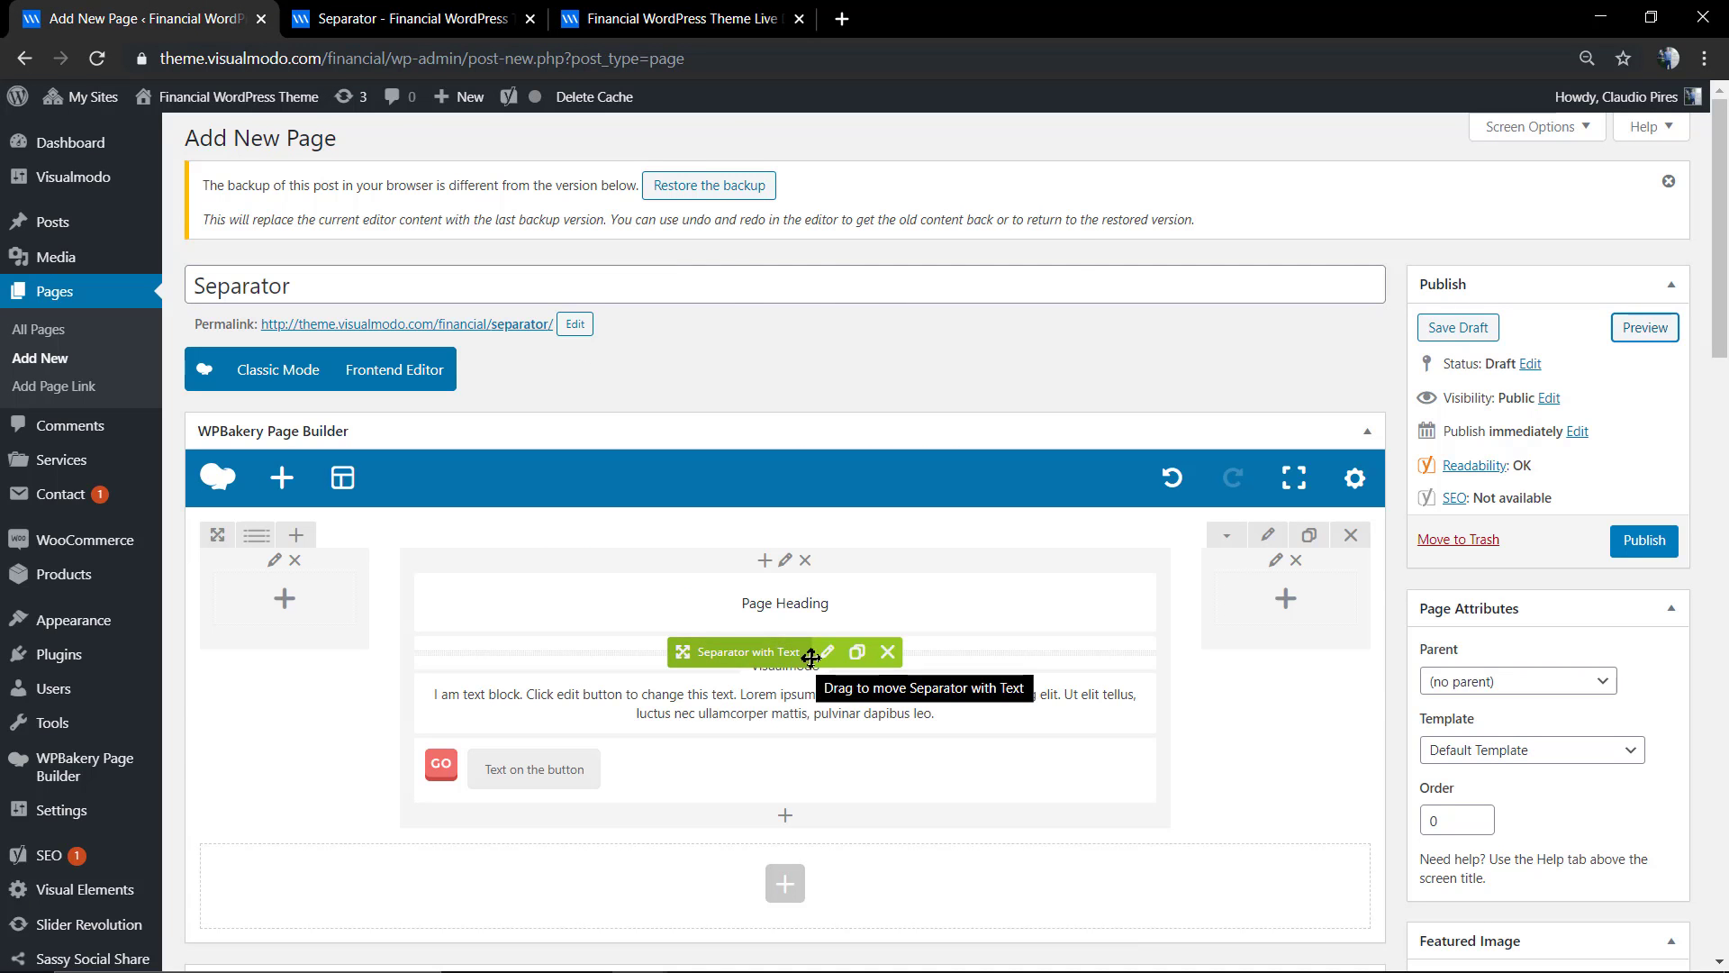
- Set the Visualmodo separator's element width to 40%, save, and preview the page
left_click(827, 652)
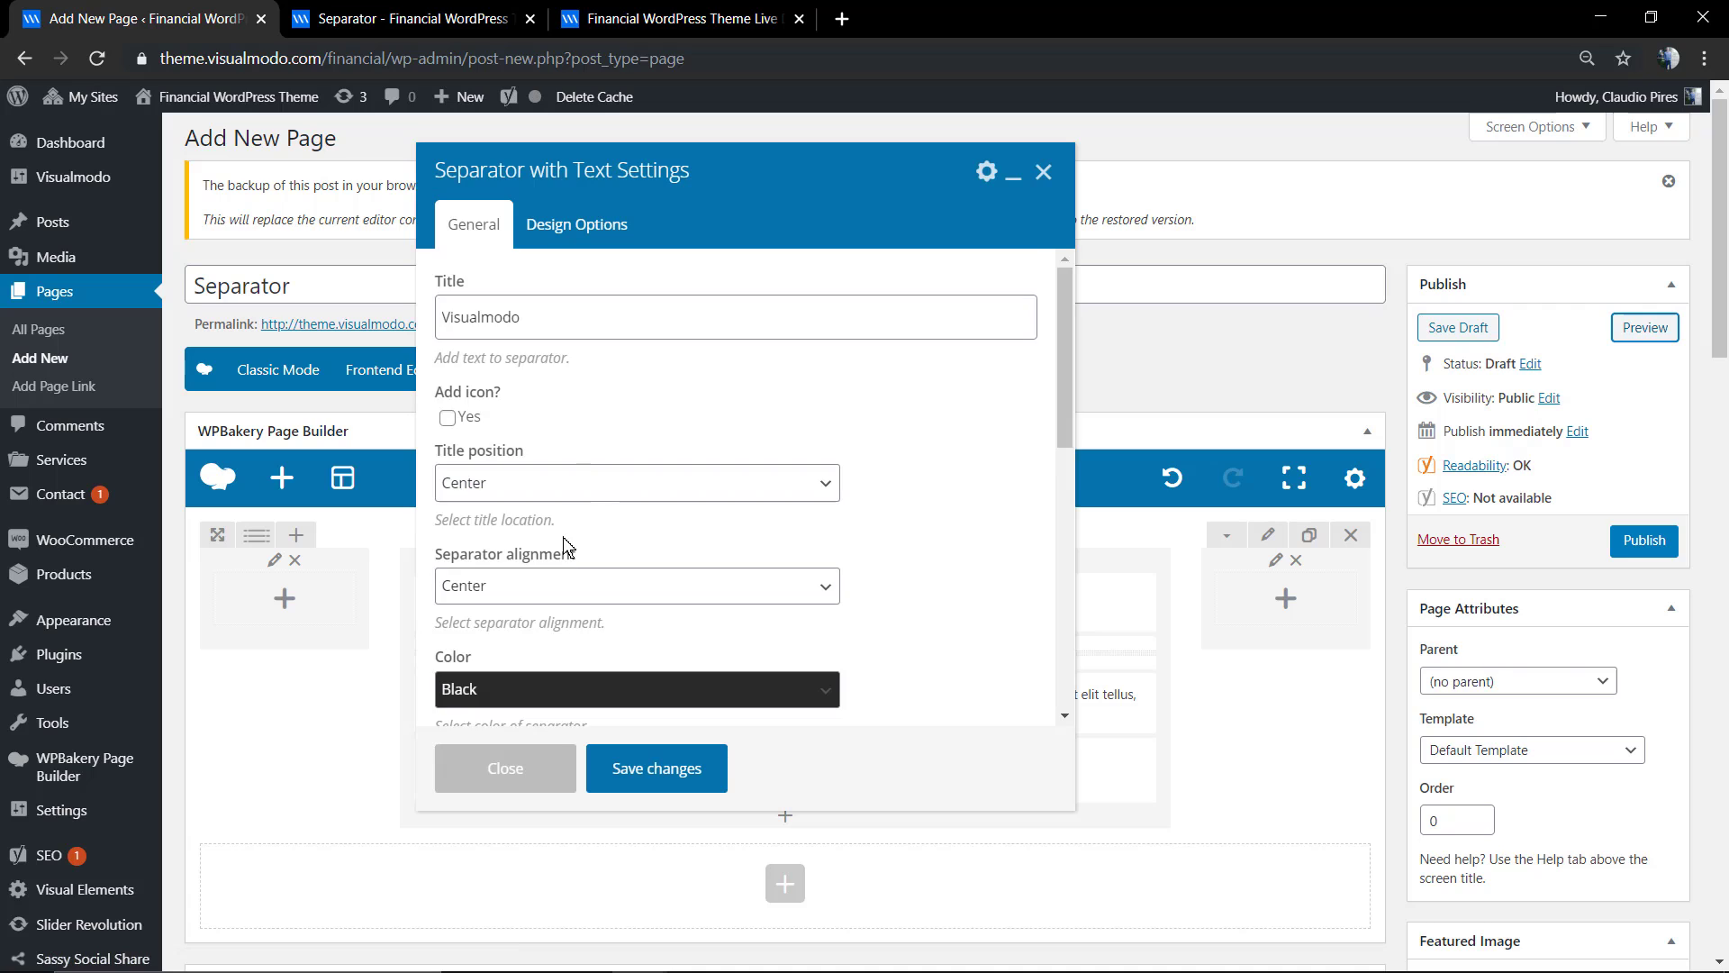
scroll(564, 539, "down", 4)
left_click(531, 635)
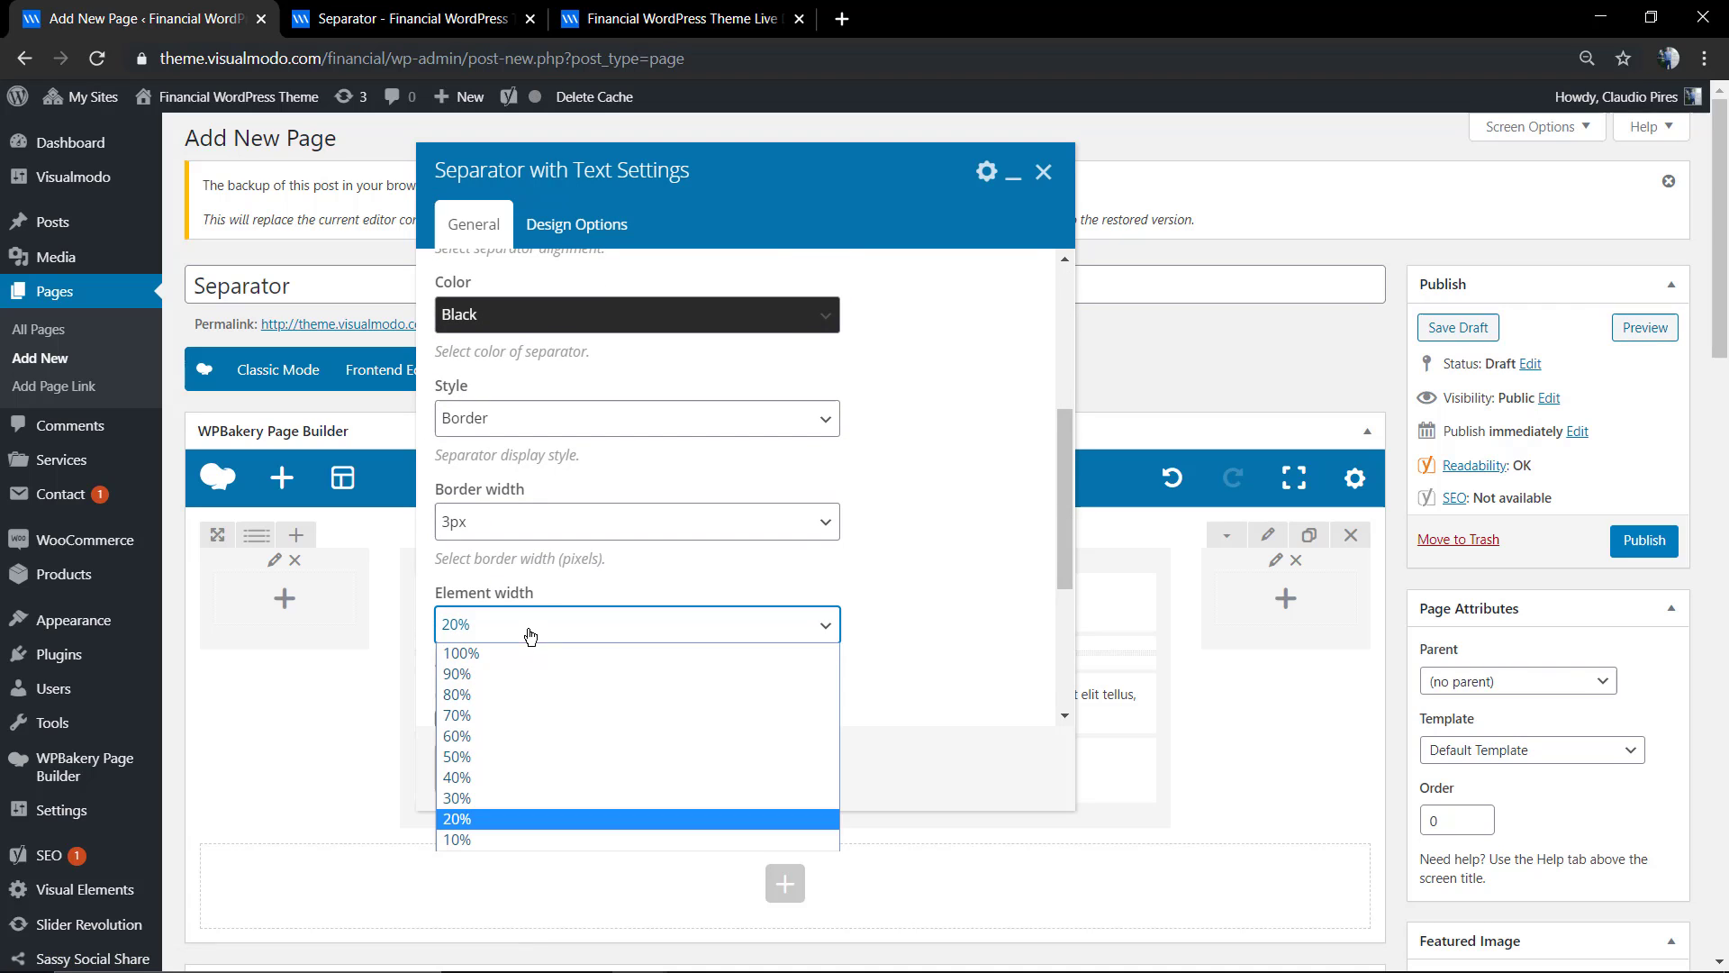
left_click(536, 777)
left_click(693, 783)
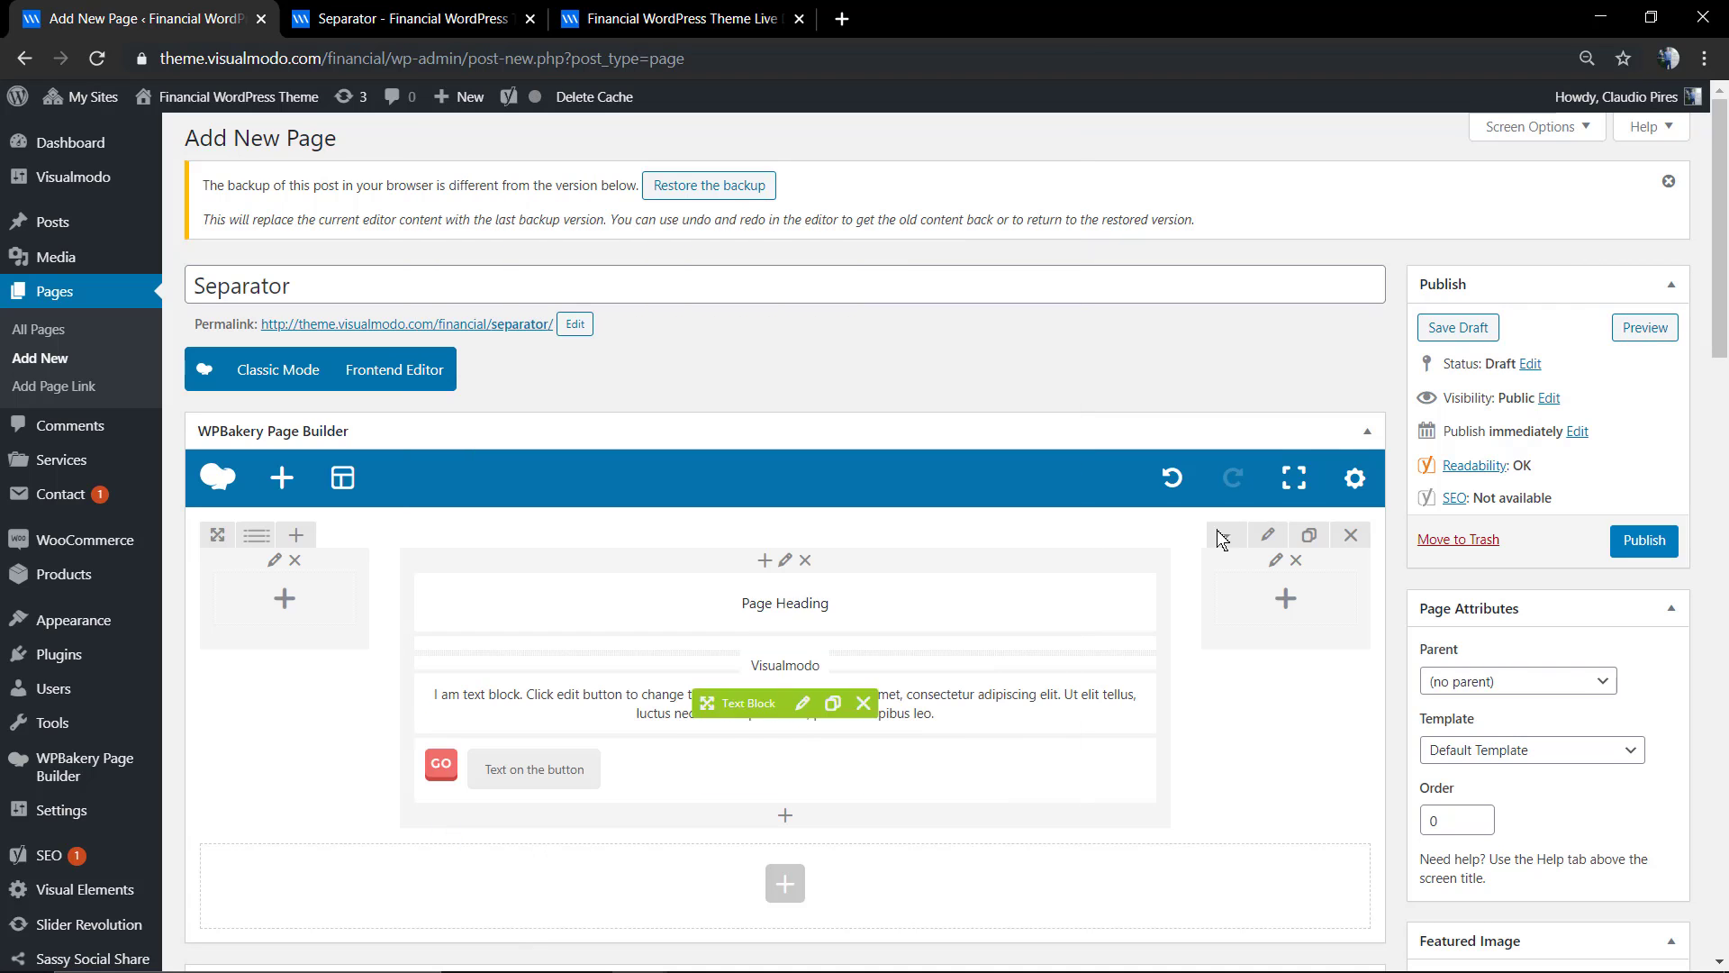
left_click(1621, 334)
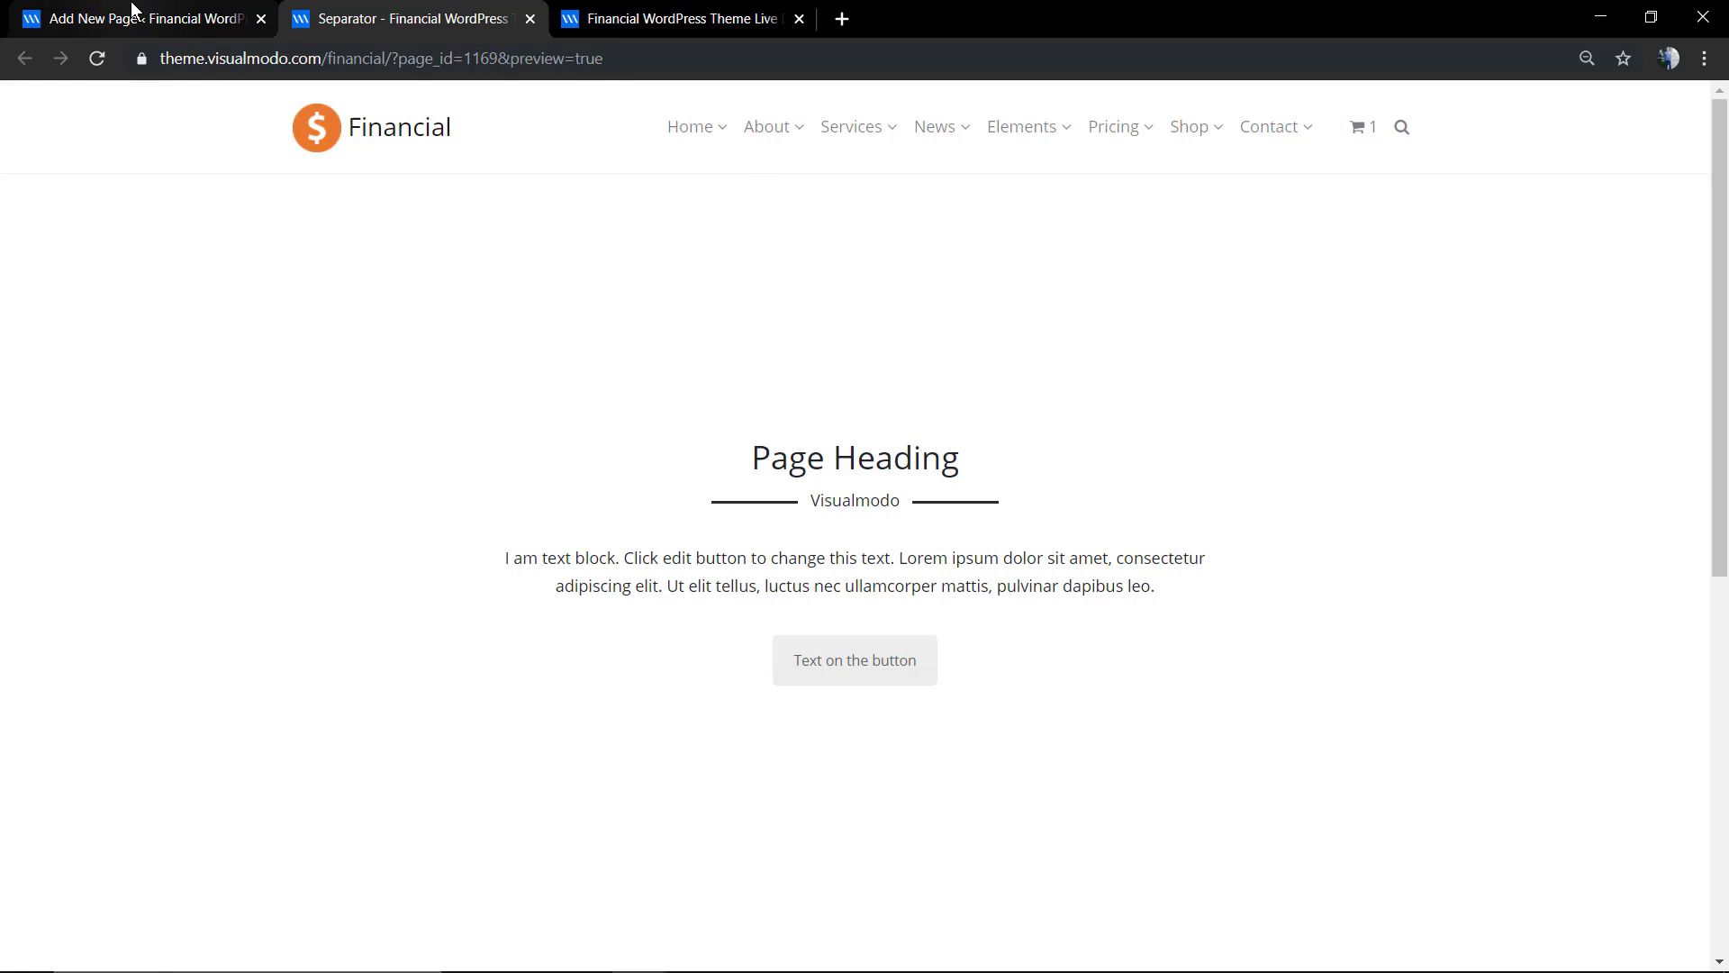
- Replace the 'Page Heading' text with 'Separator', save, and refresh the preview
left_click(127, 17)
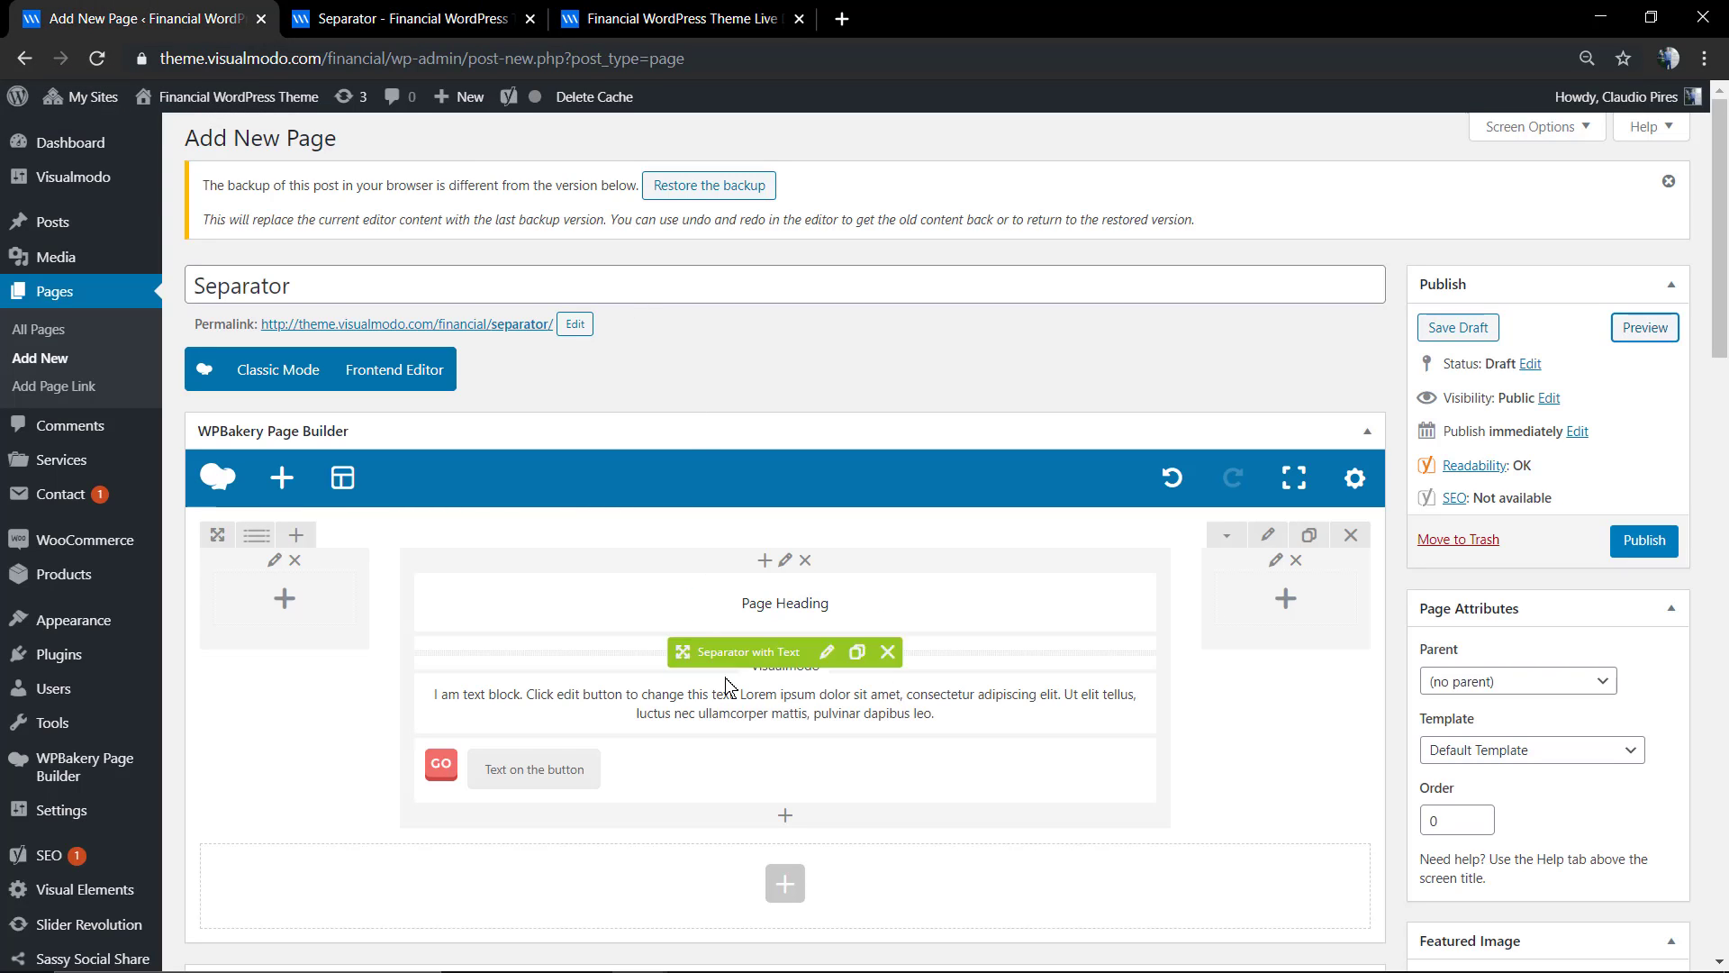
left_click(798, 611)
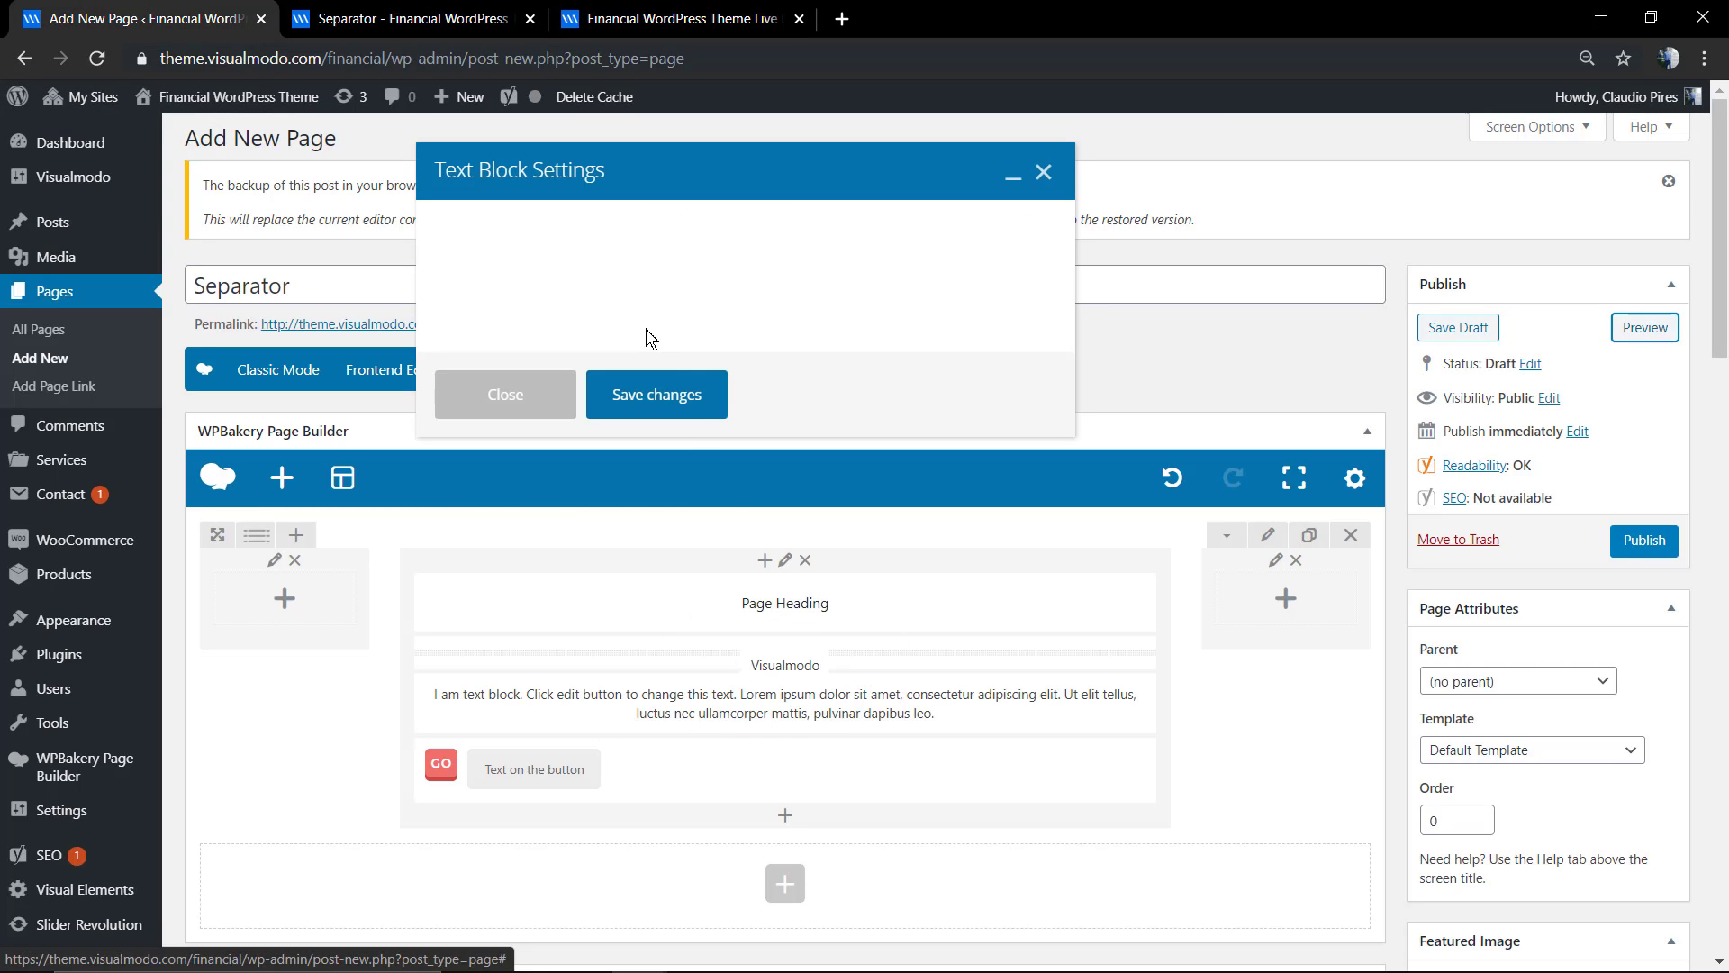
triple_click(699, 434)
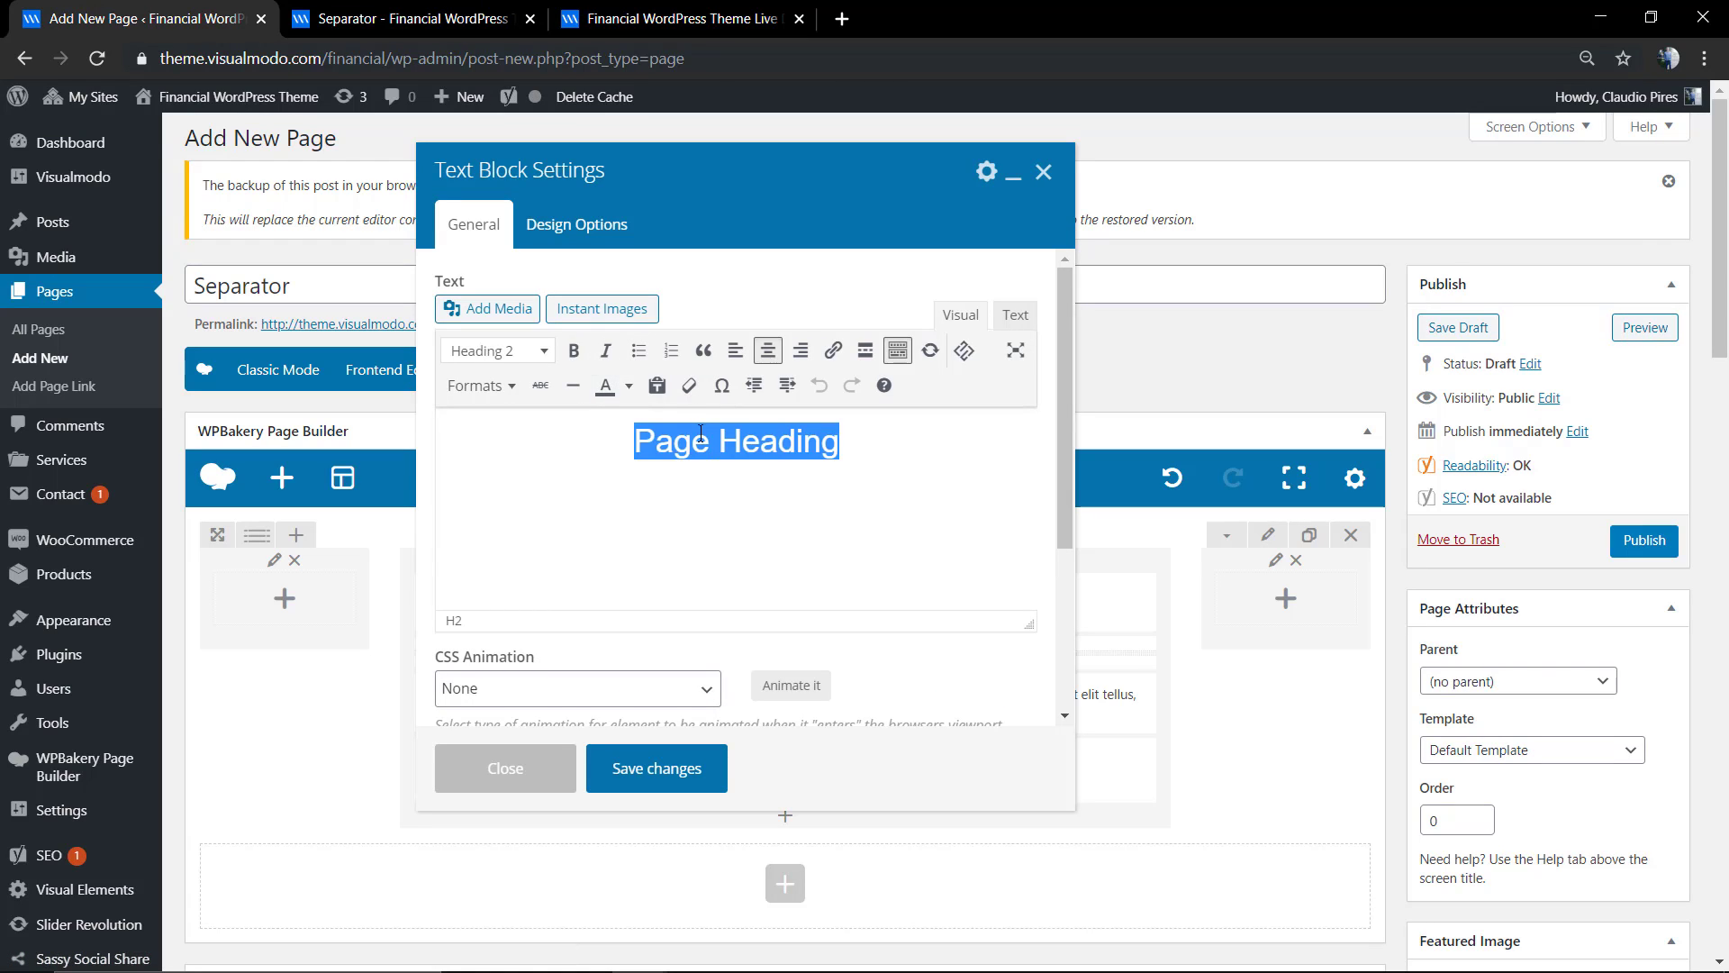
type("Separator")
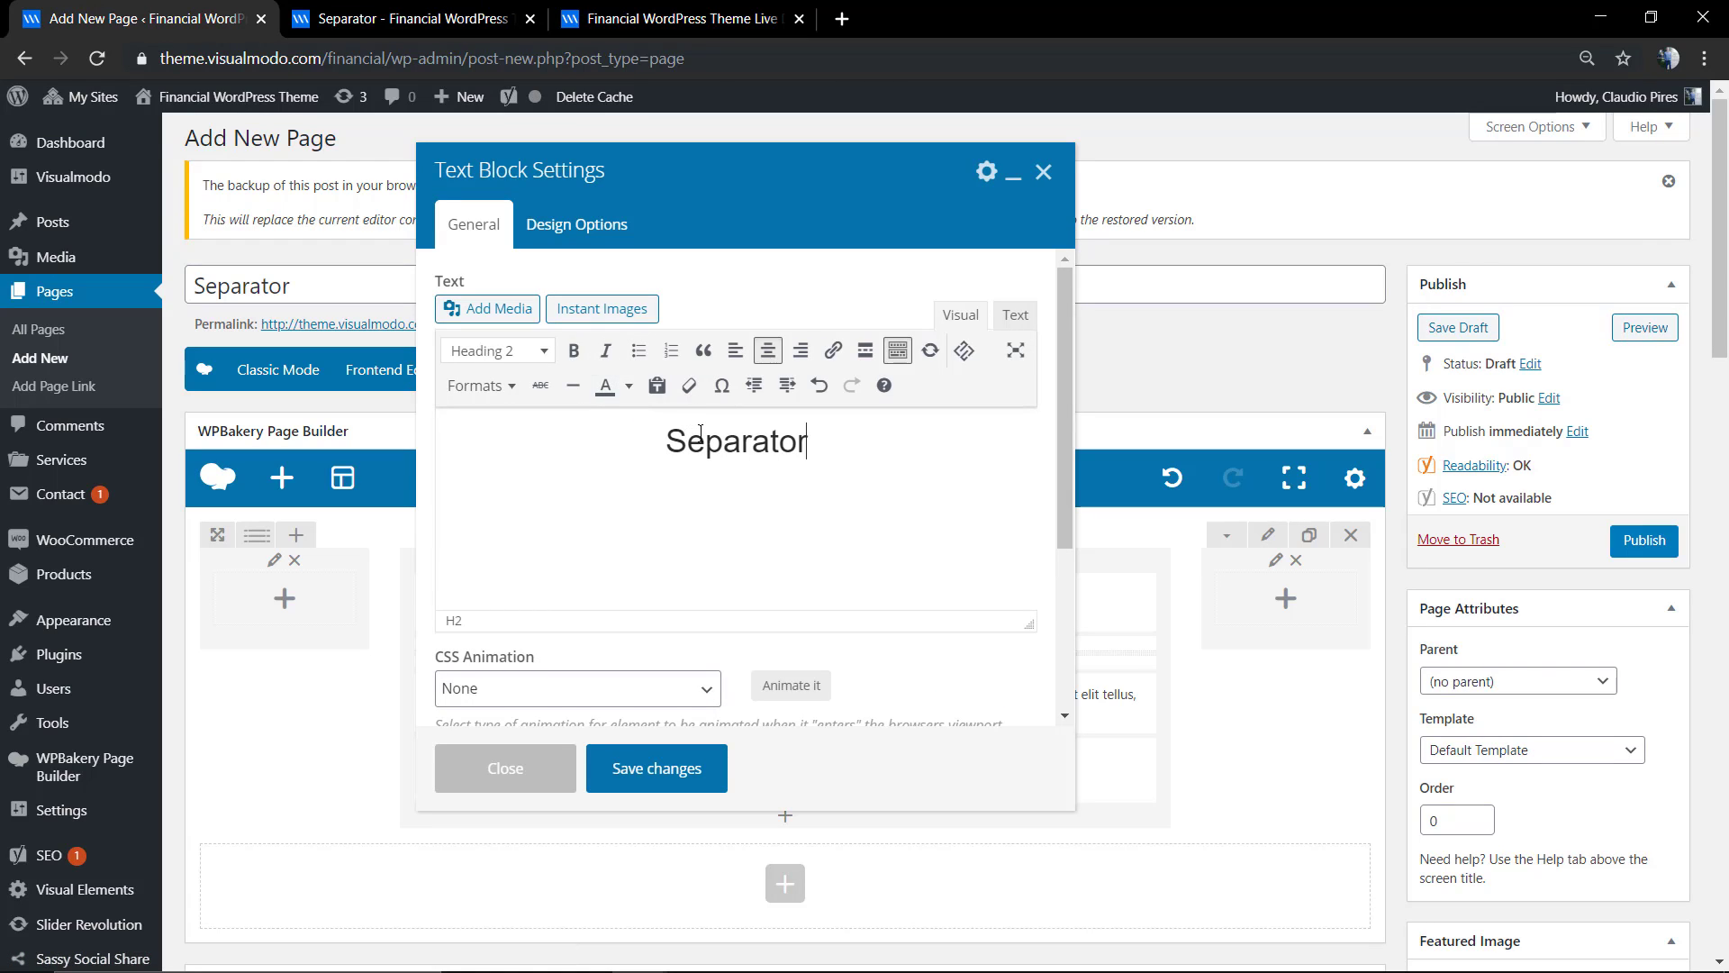
left_click(656, 787)
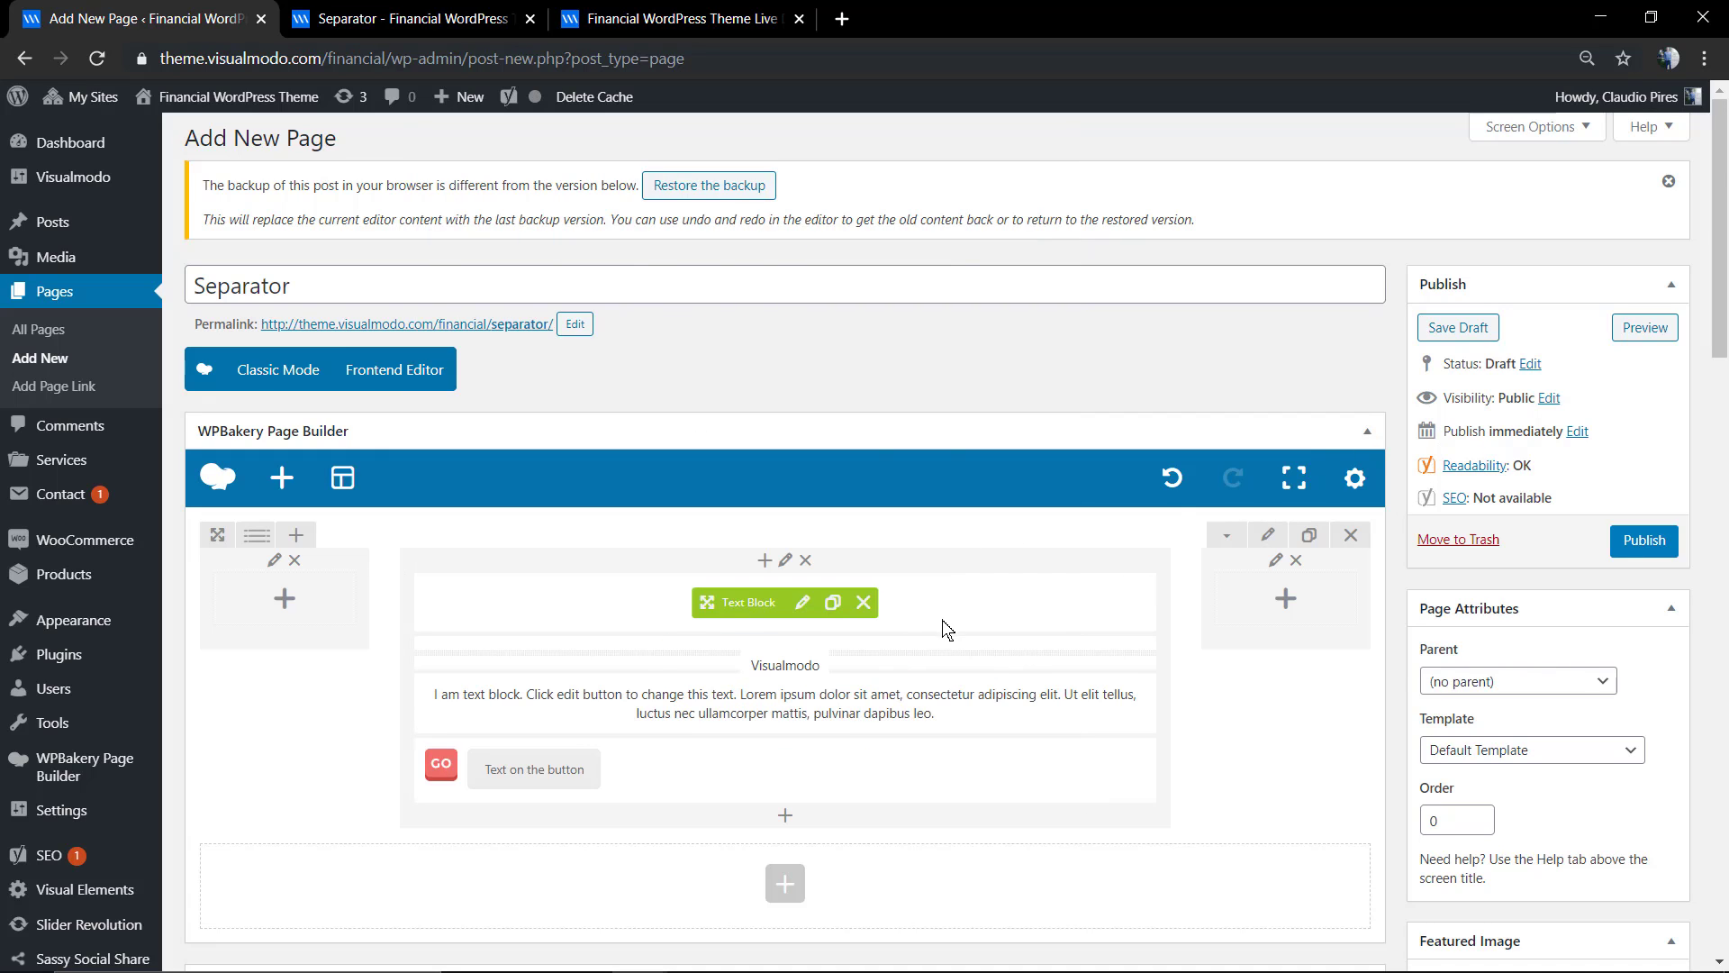
left_click(1636, 331)
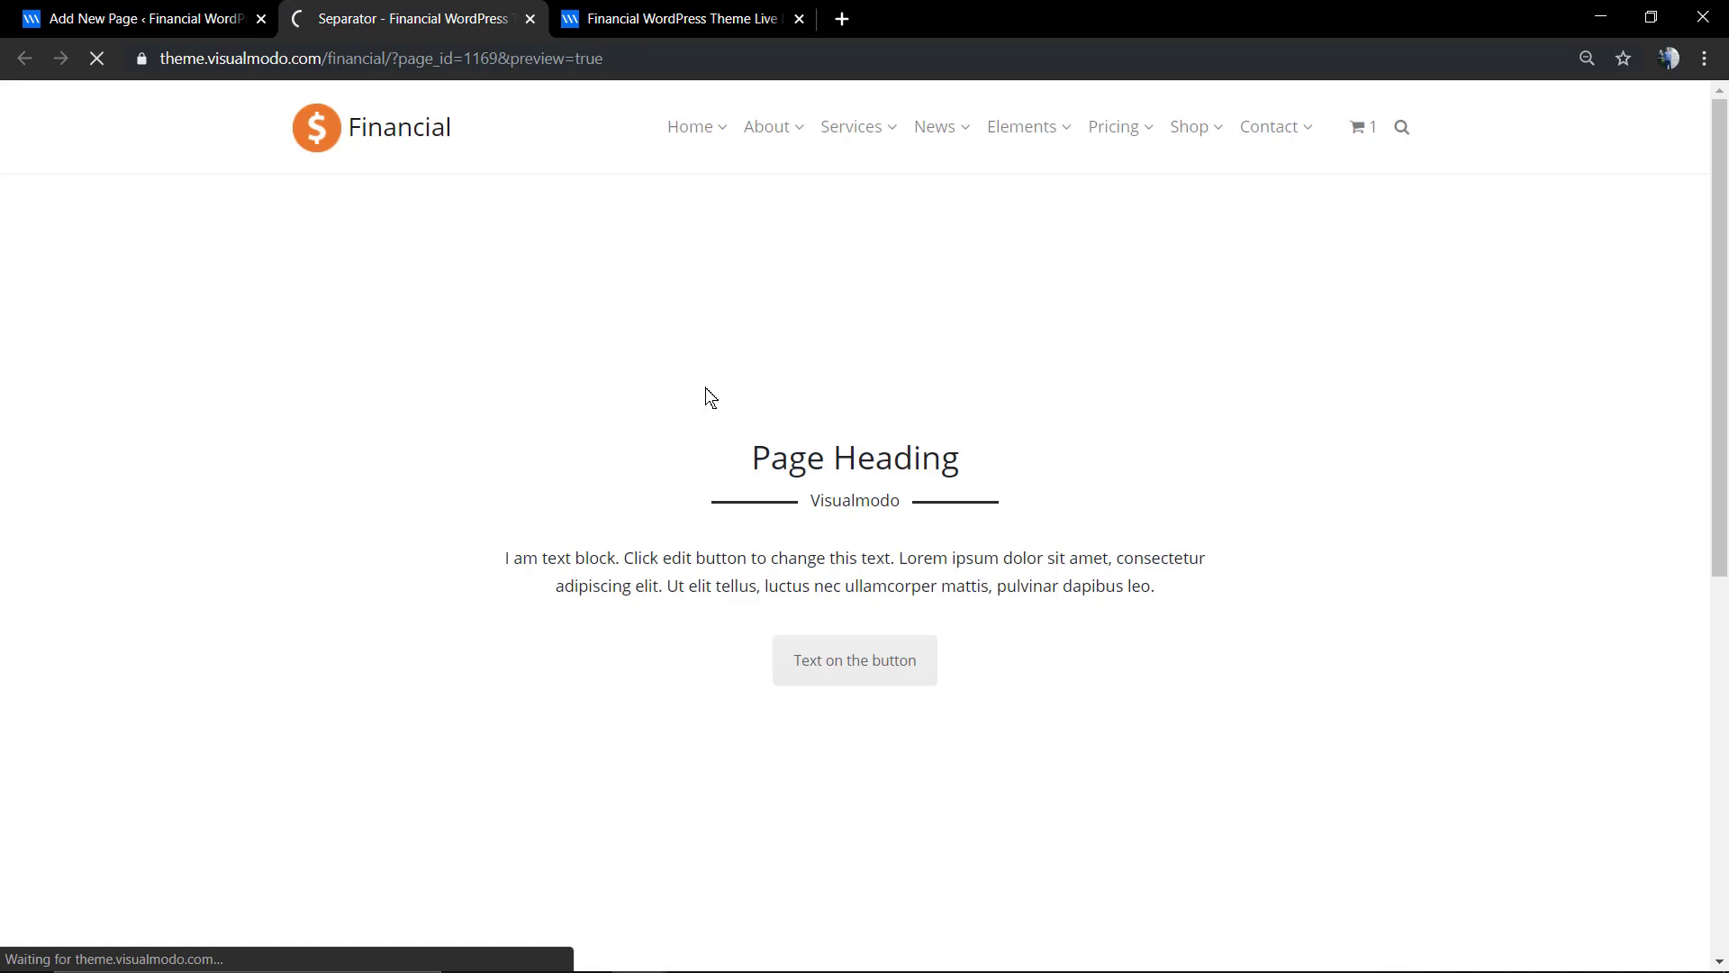